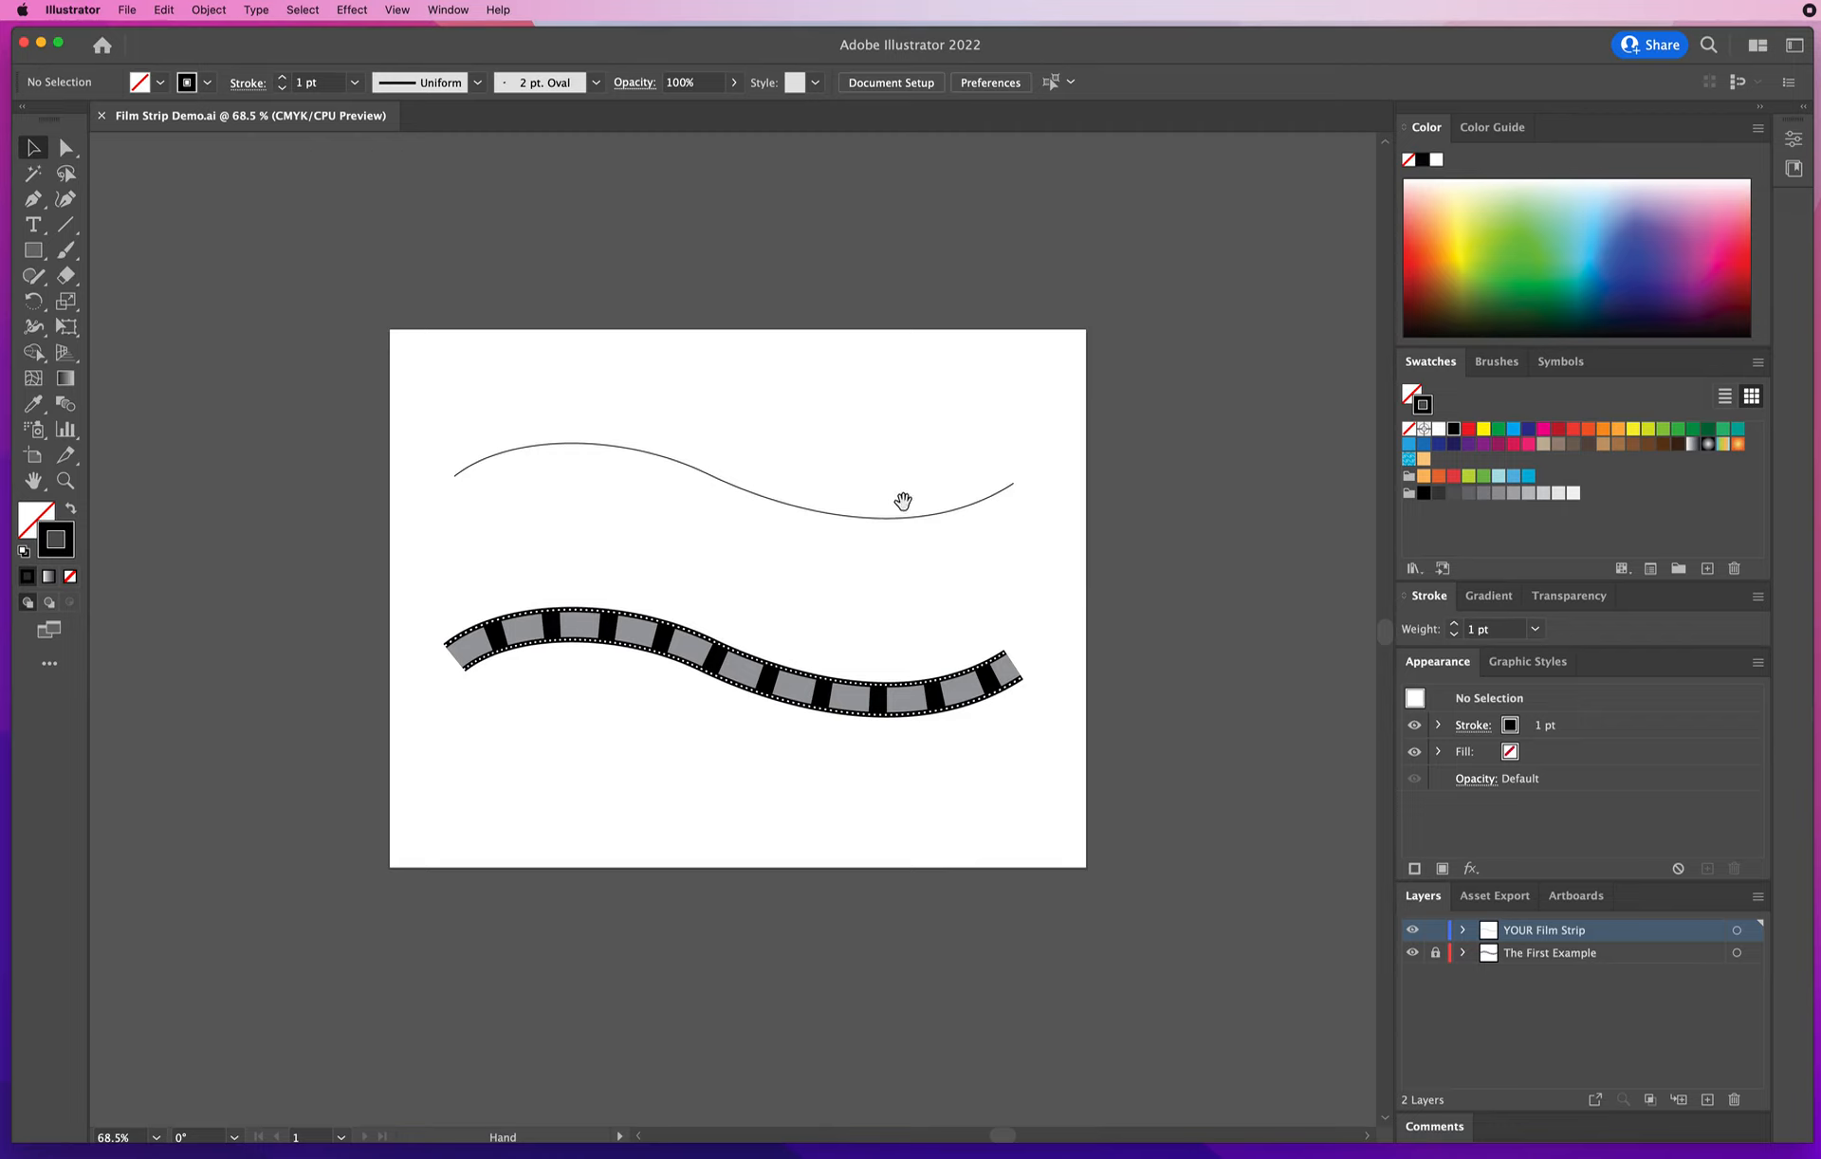
Float the Layers and Stroke panels beside the artboard, widen Layers to fit its layer names, and show all stroke options
{"action": "left_click_drag", "start_coordinate": [890, 504], "coordinate": [726, 448]}
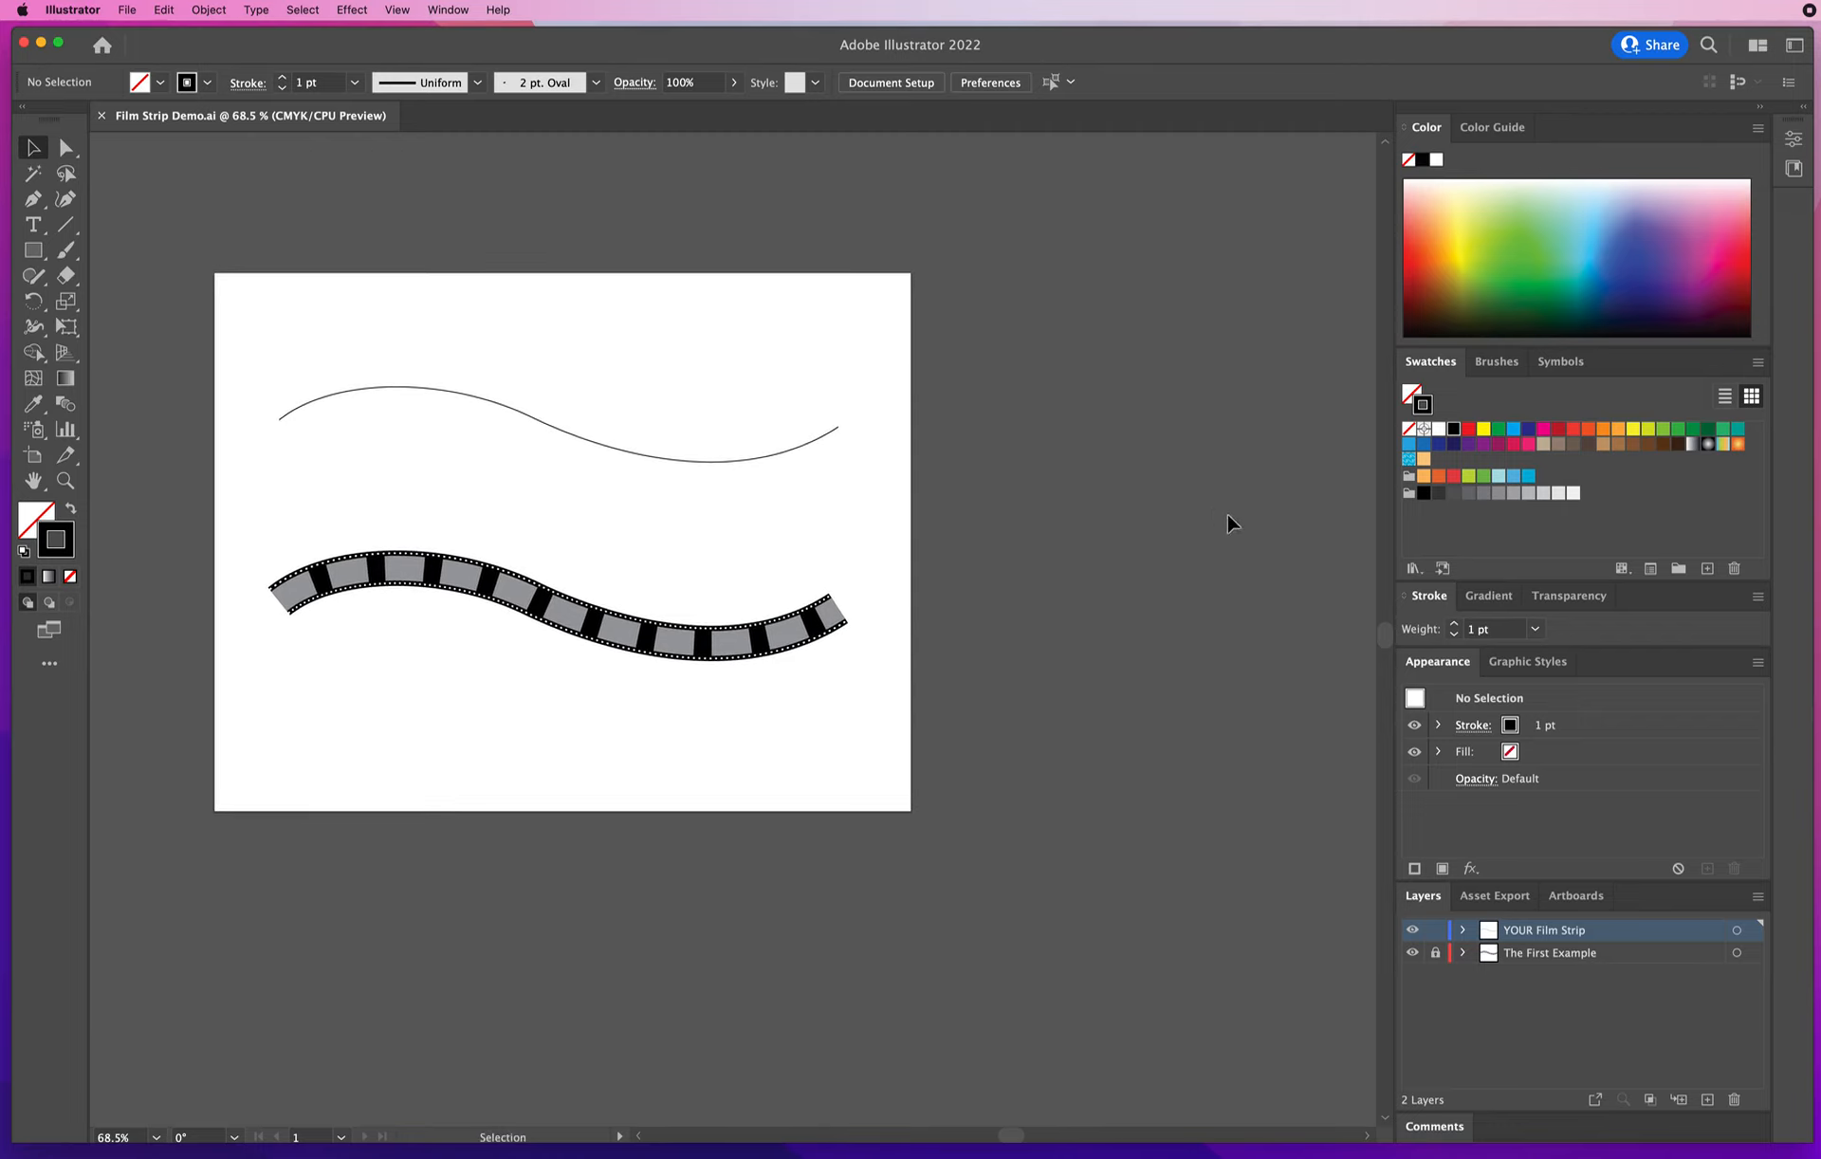
{"action": "left_click_drag", "start_coordinate": [1424, 897], "coordinate": [988, 161]}
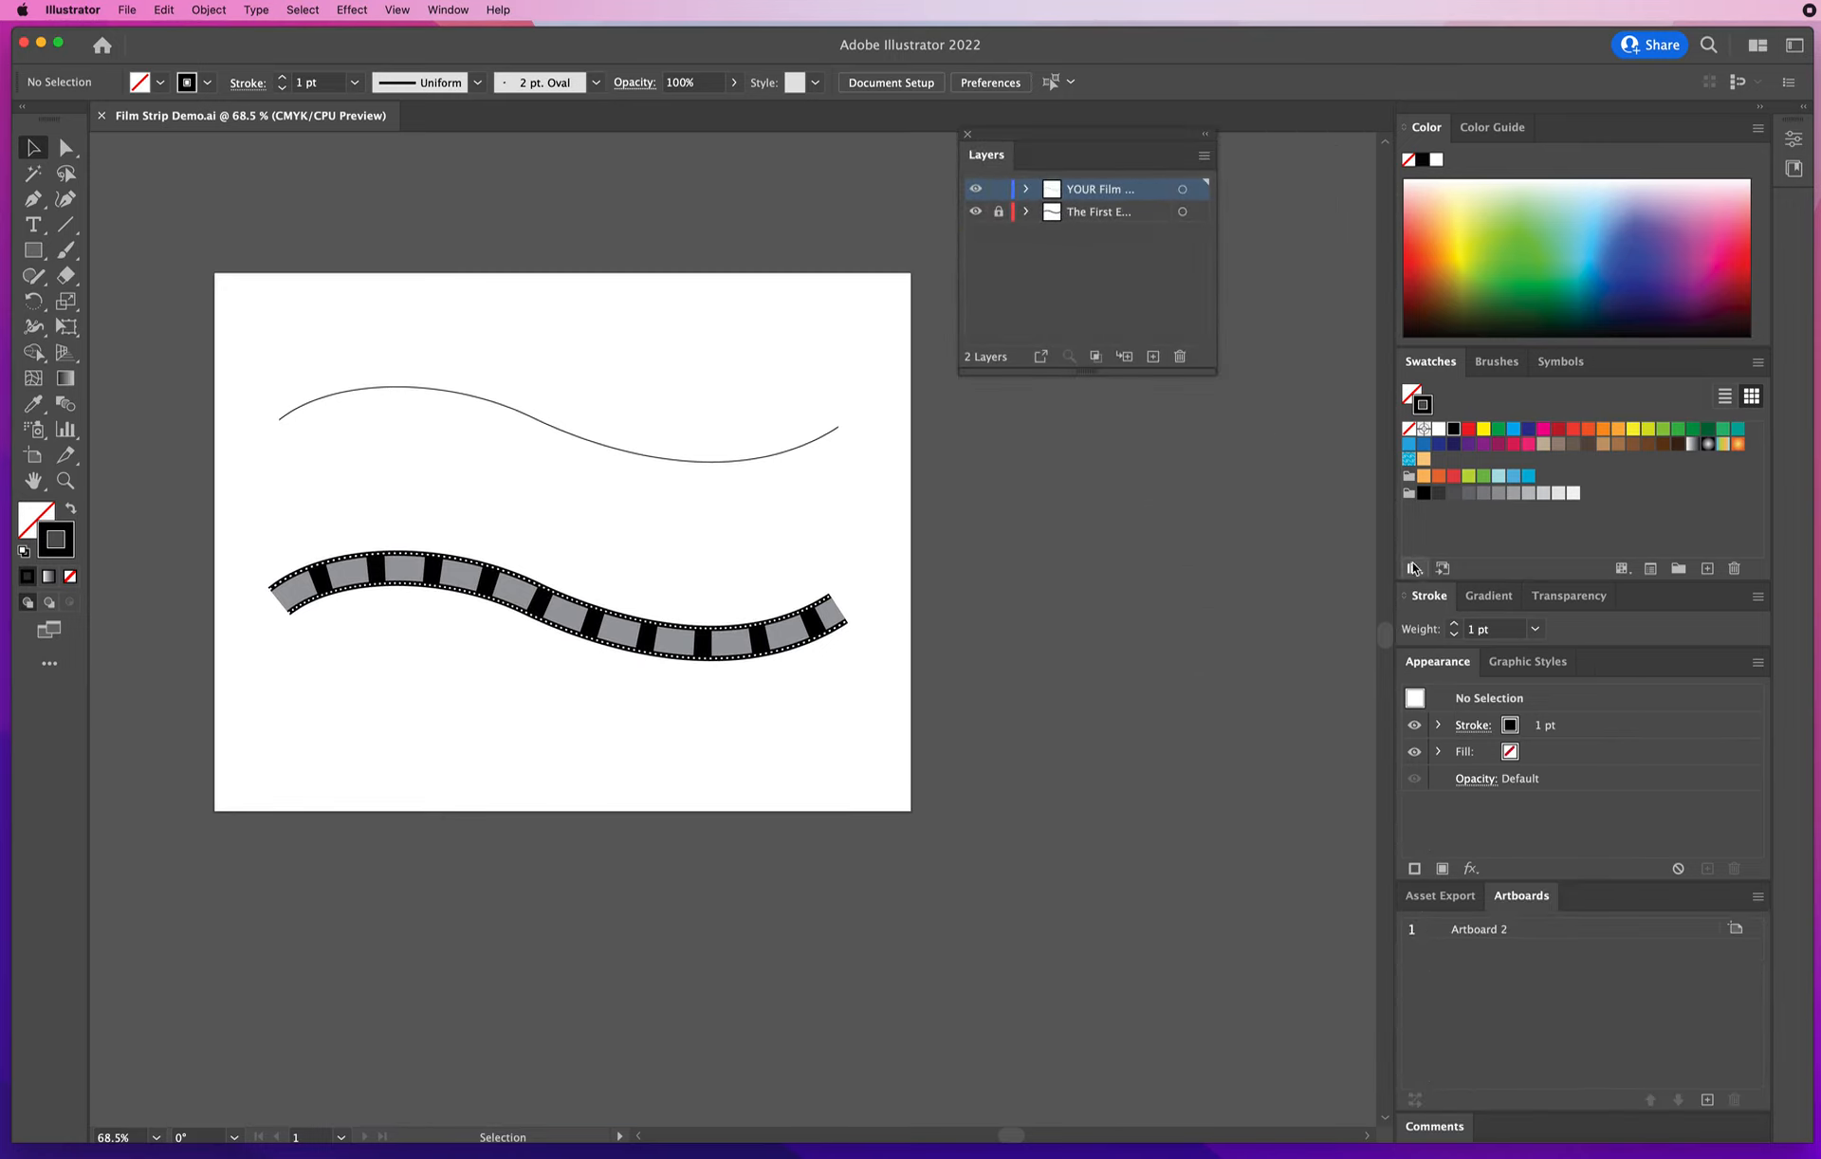
{"action": "left_click_drag", "start_coordinate": [1213, 371], "coordinate": [1272, 377]}
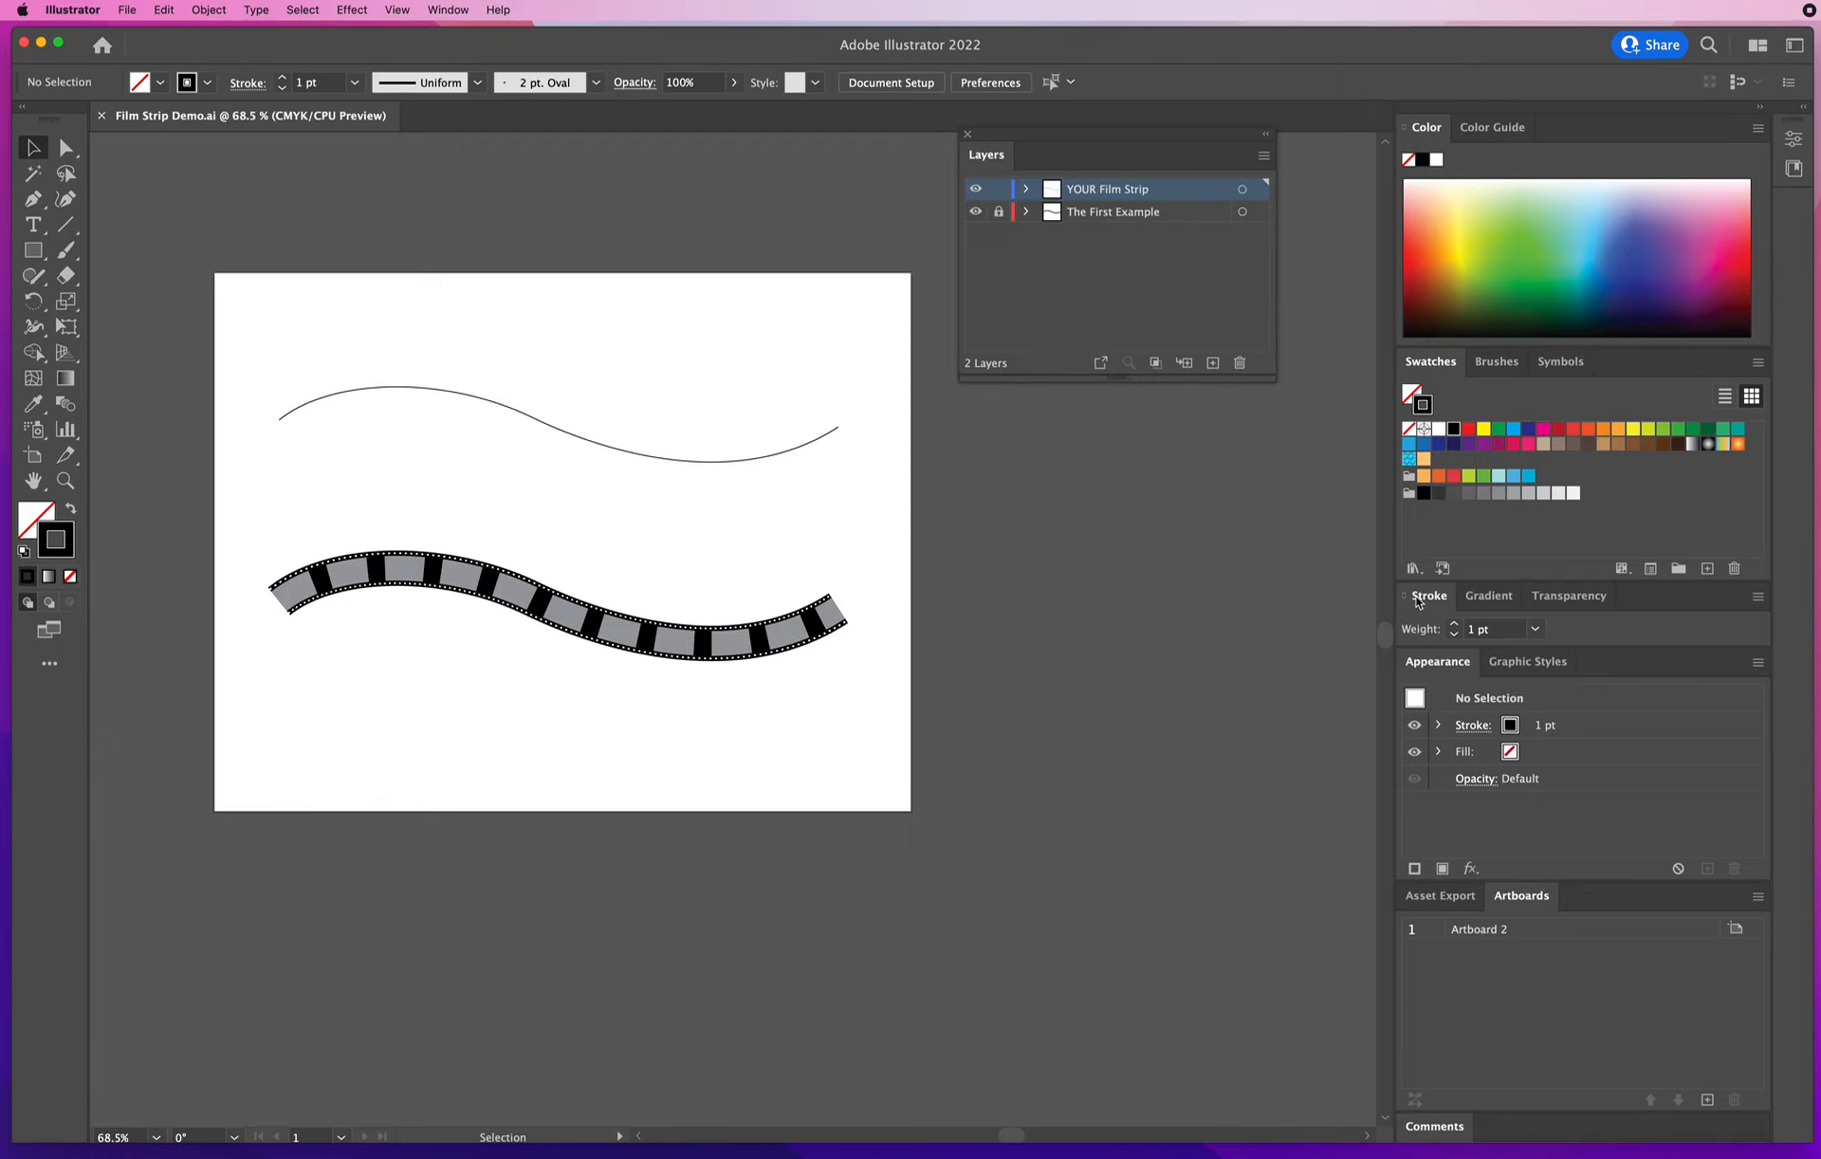
{"action": "mouse_move", "coordinate": [1422, 597]}
{"action": "left_mouse_down"}
{"action": "mouse_move", "coordinate": [1216, 468]}
{"action": "mouse_move", "coordinate": [996, 452]}
{"action": "left_mouse_up"}
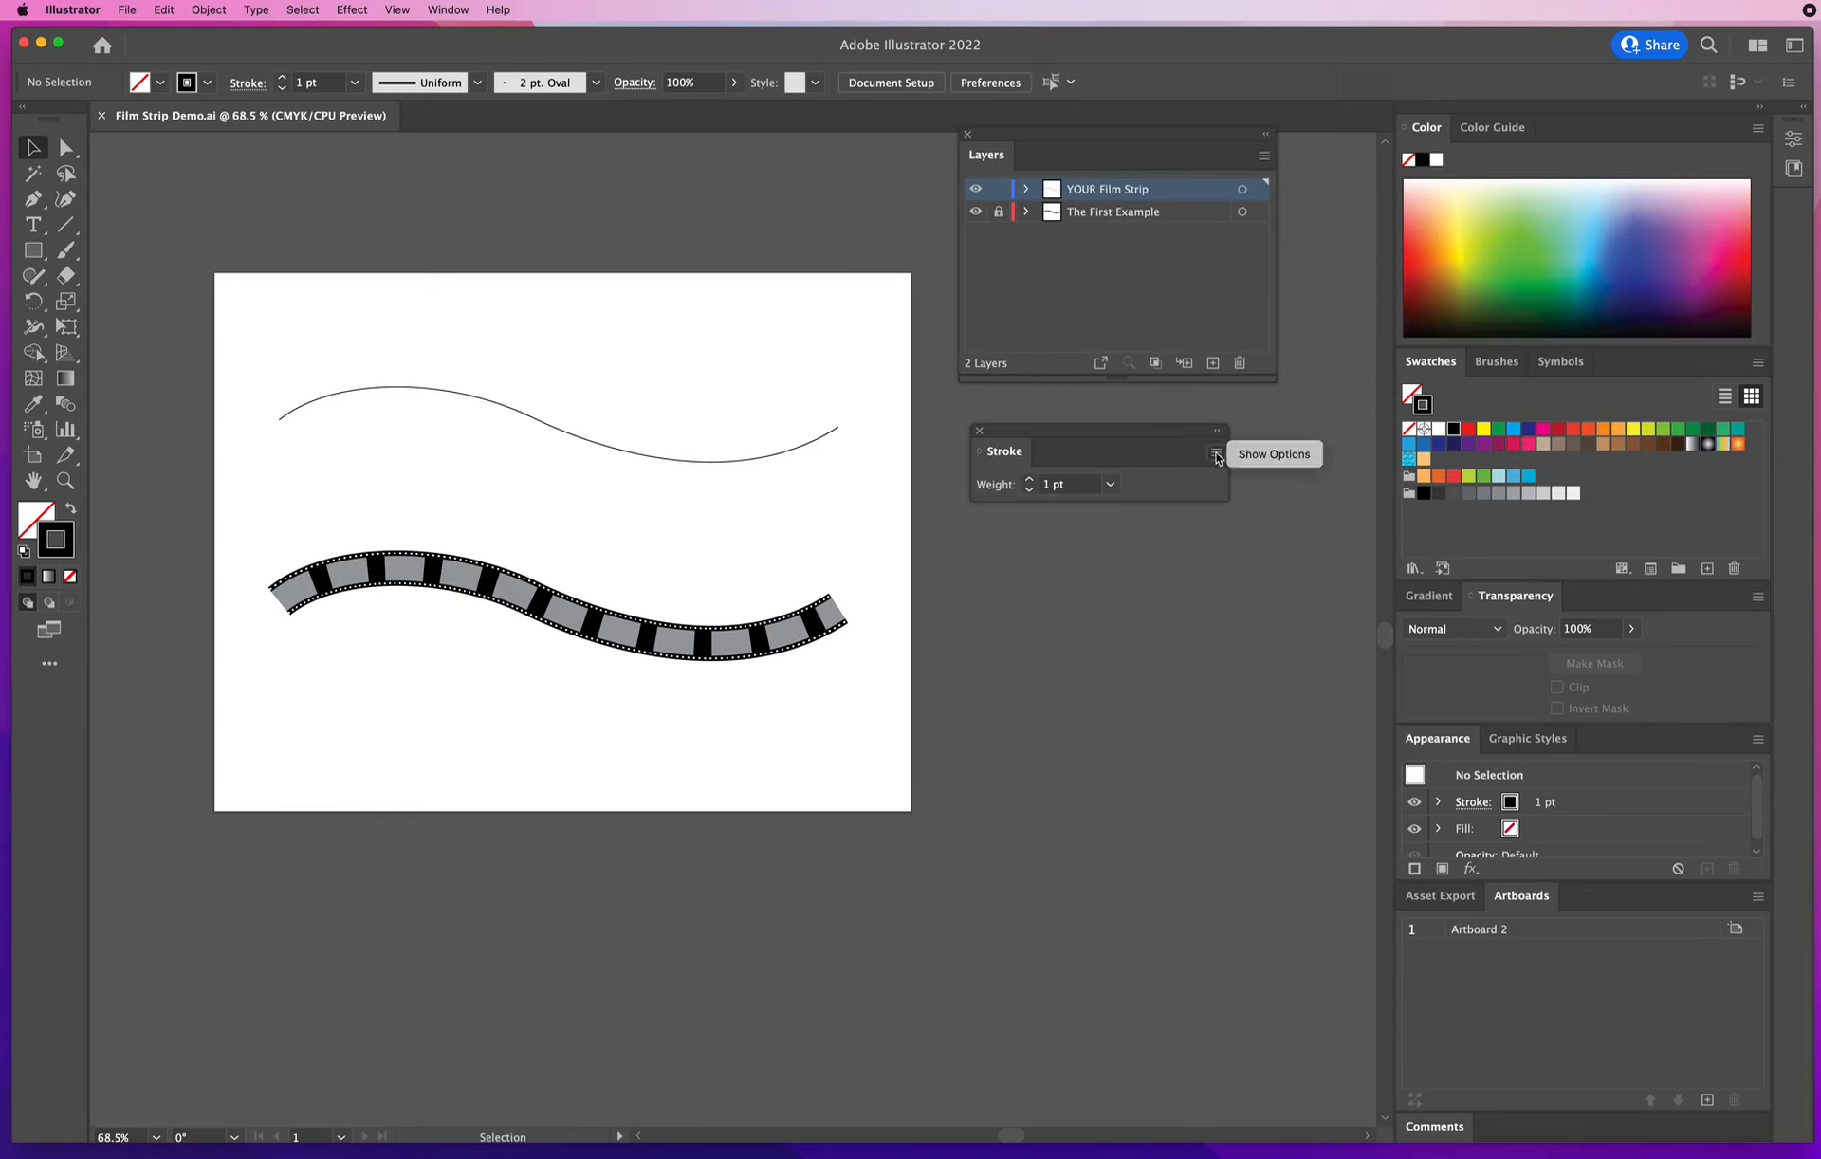
{"action": "left_click", "coordinate": [1266, 456]}
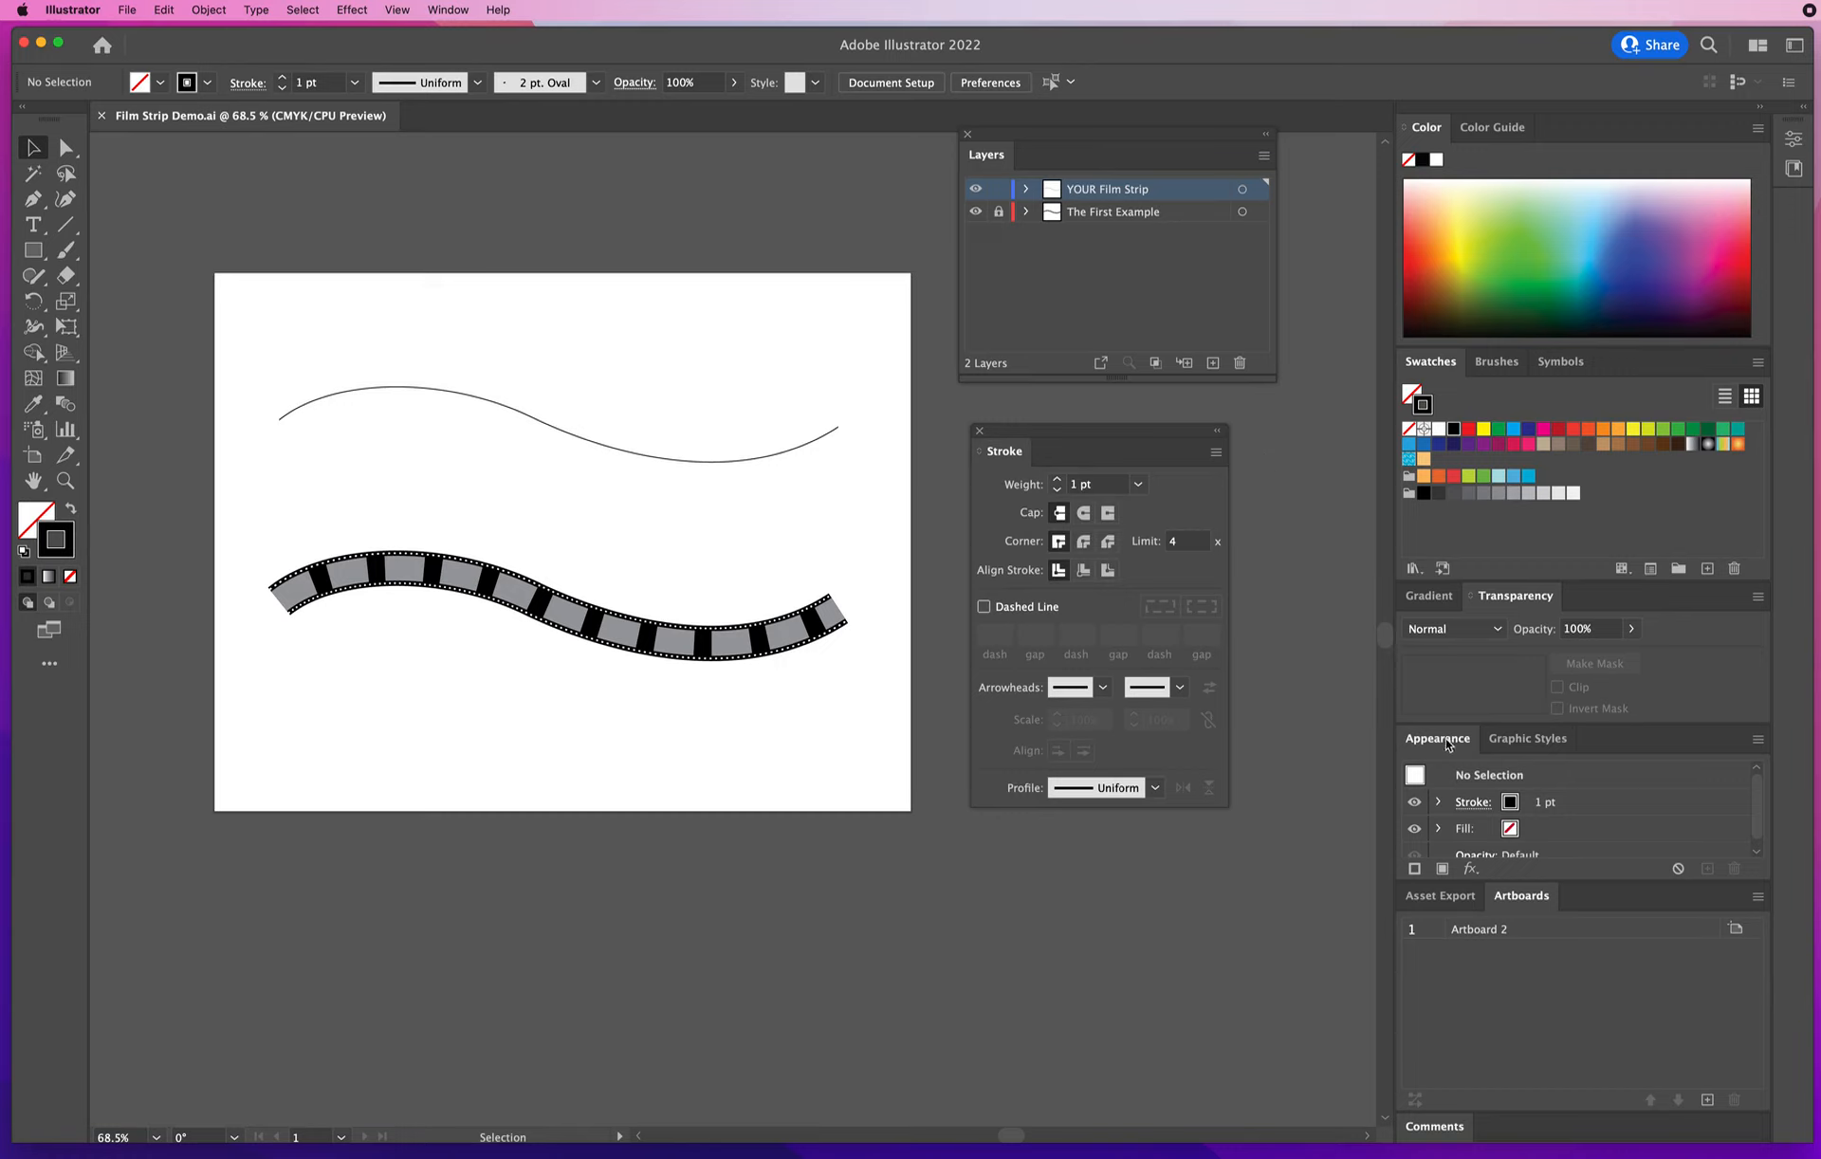
Float the Appearance panel in the workspace beside Layers, enlarge it, and collapse the remaining docked panels to icons
{"action": "left_click_drag", "start_coordinate": [1447, 739], "coordinate": [580, 761]}
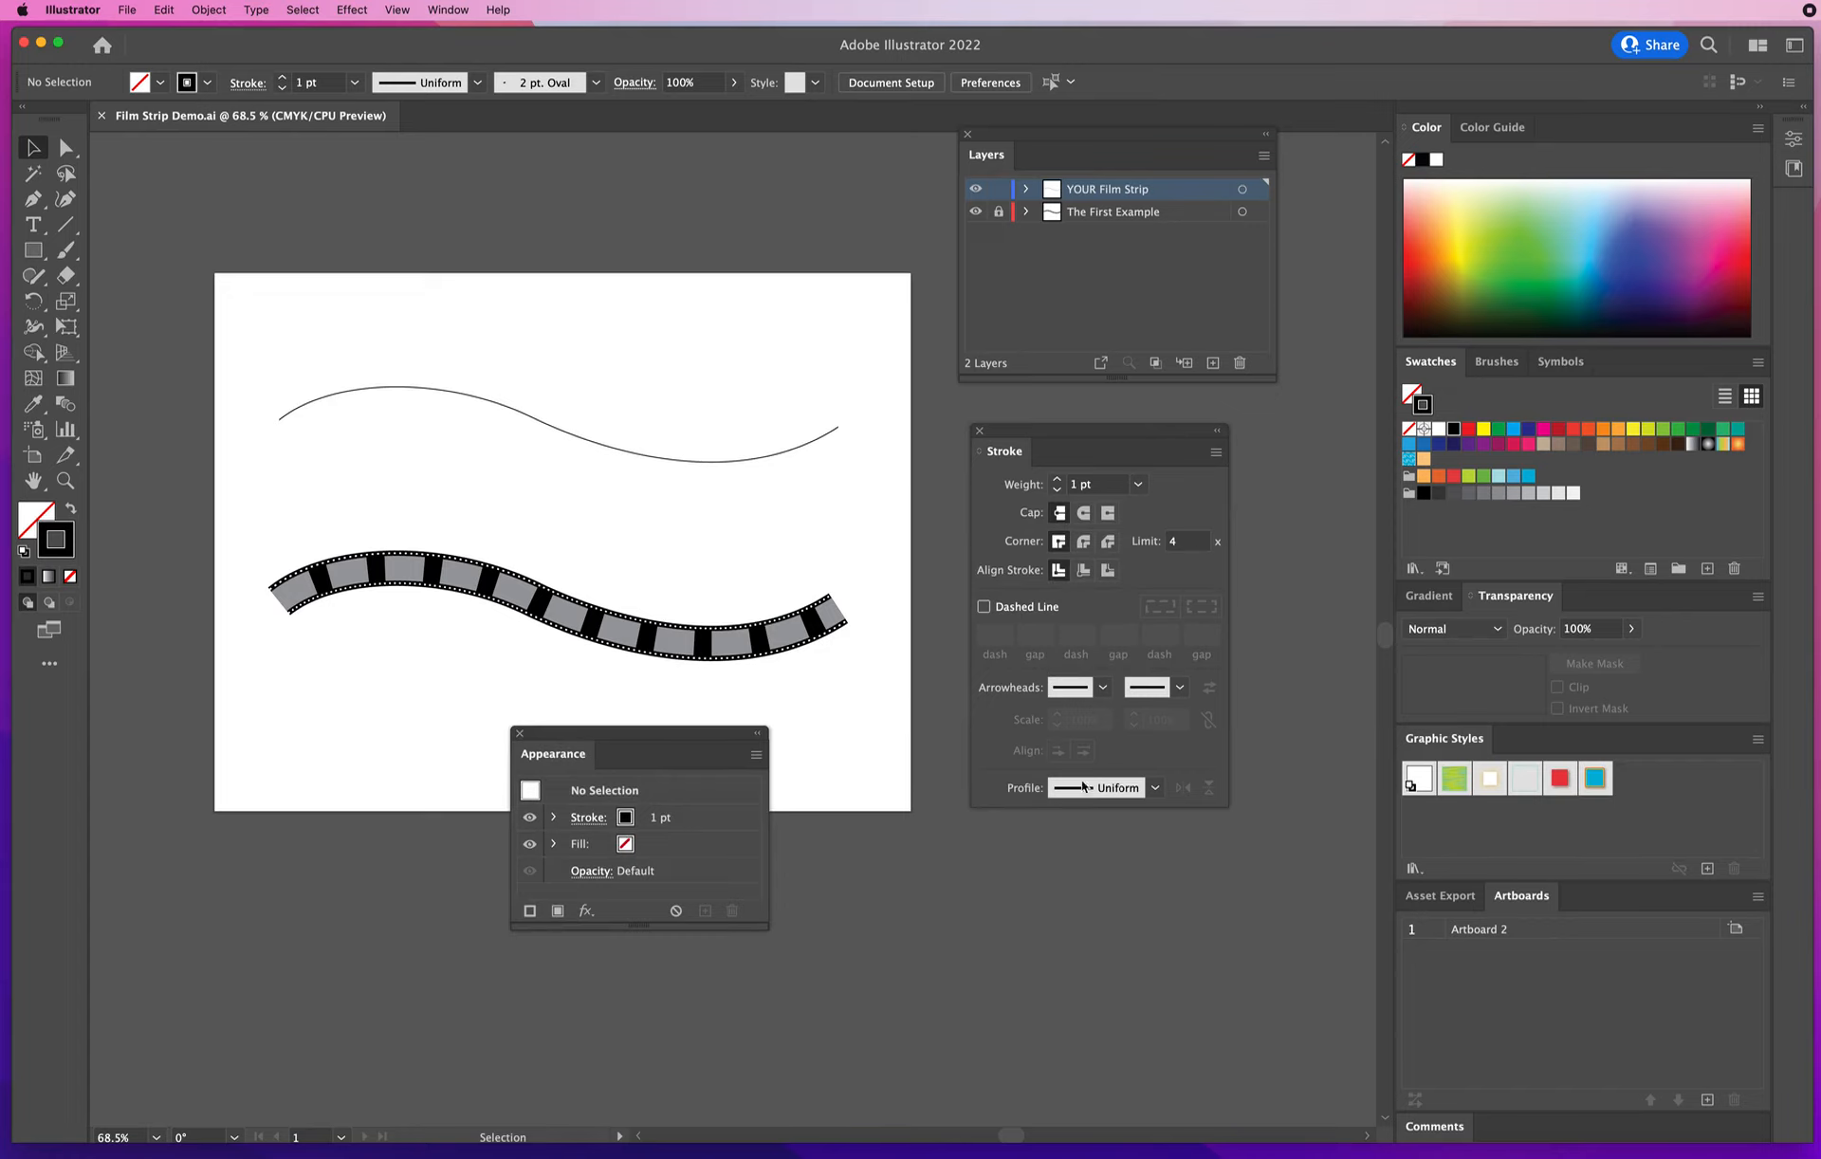
{"action": "left_click", "coordinate": [1760, 108]}
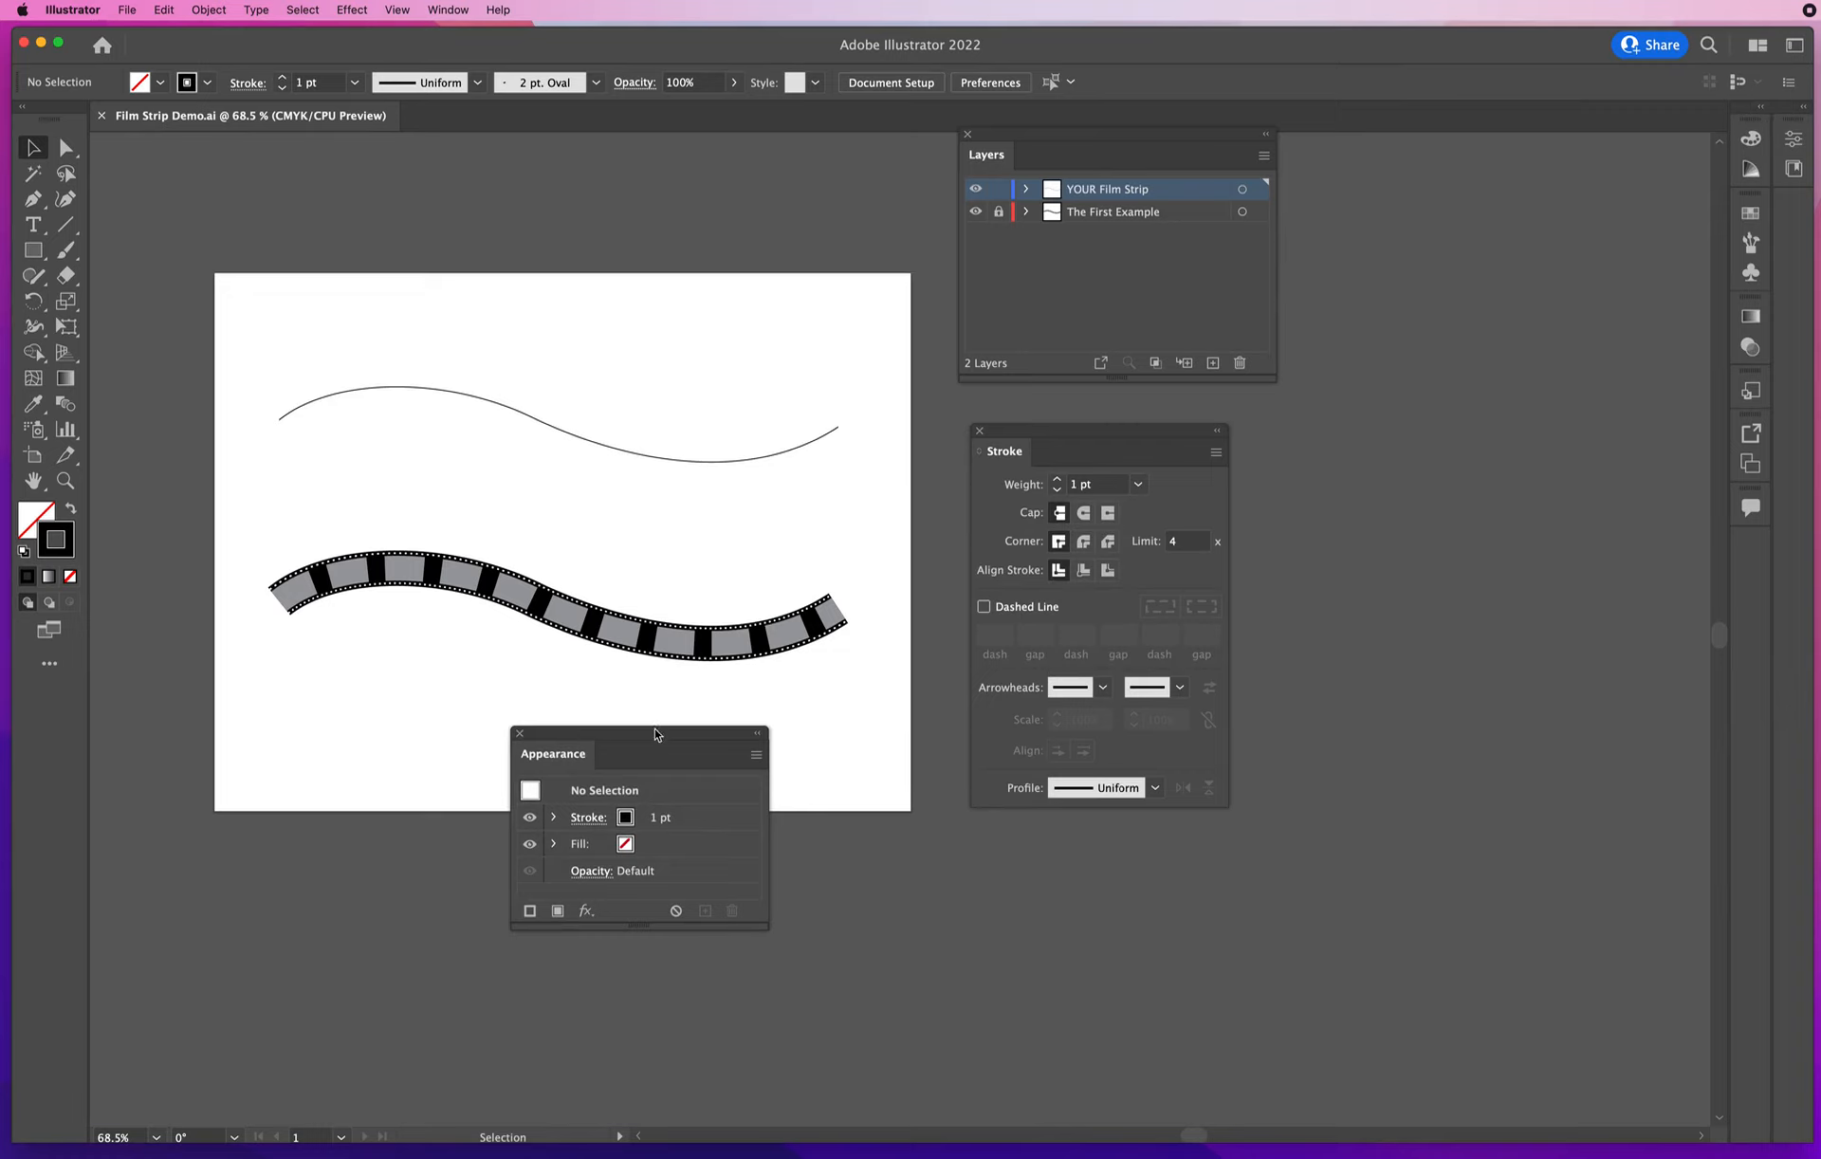
{"action": "left_click_drag", "start_coordinate": [604, 737], "coordinate": [1417, 187]}
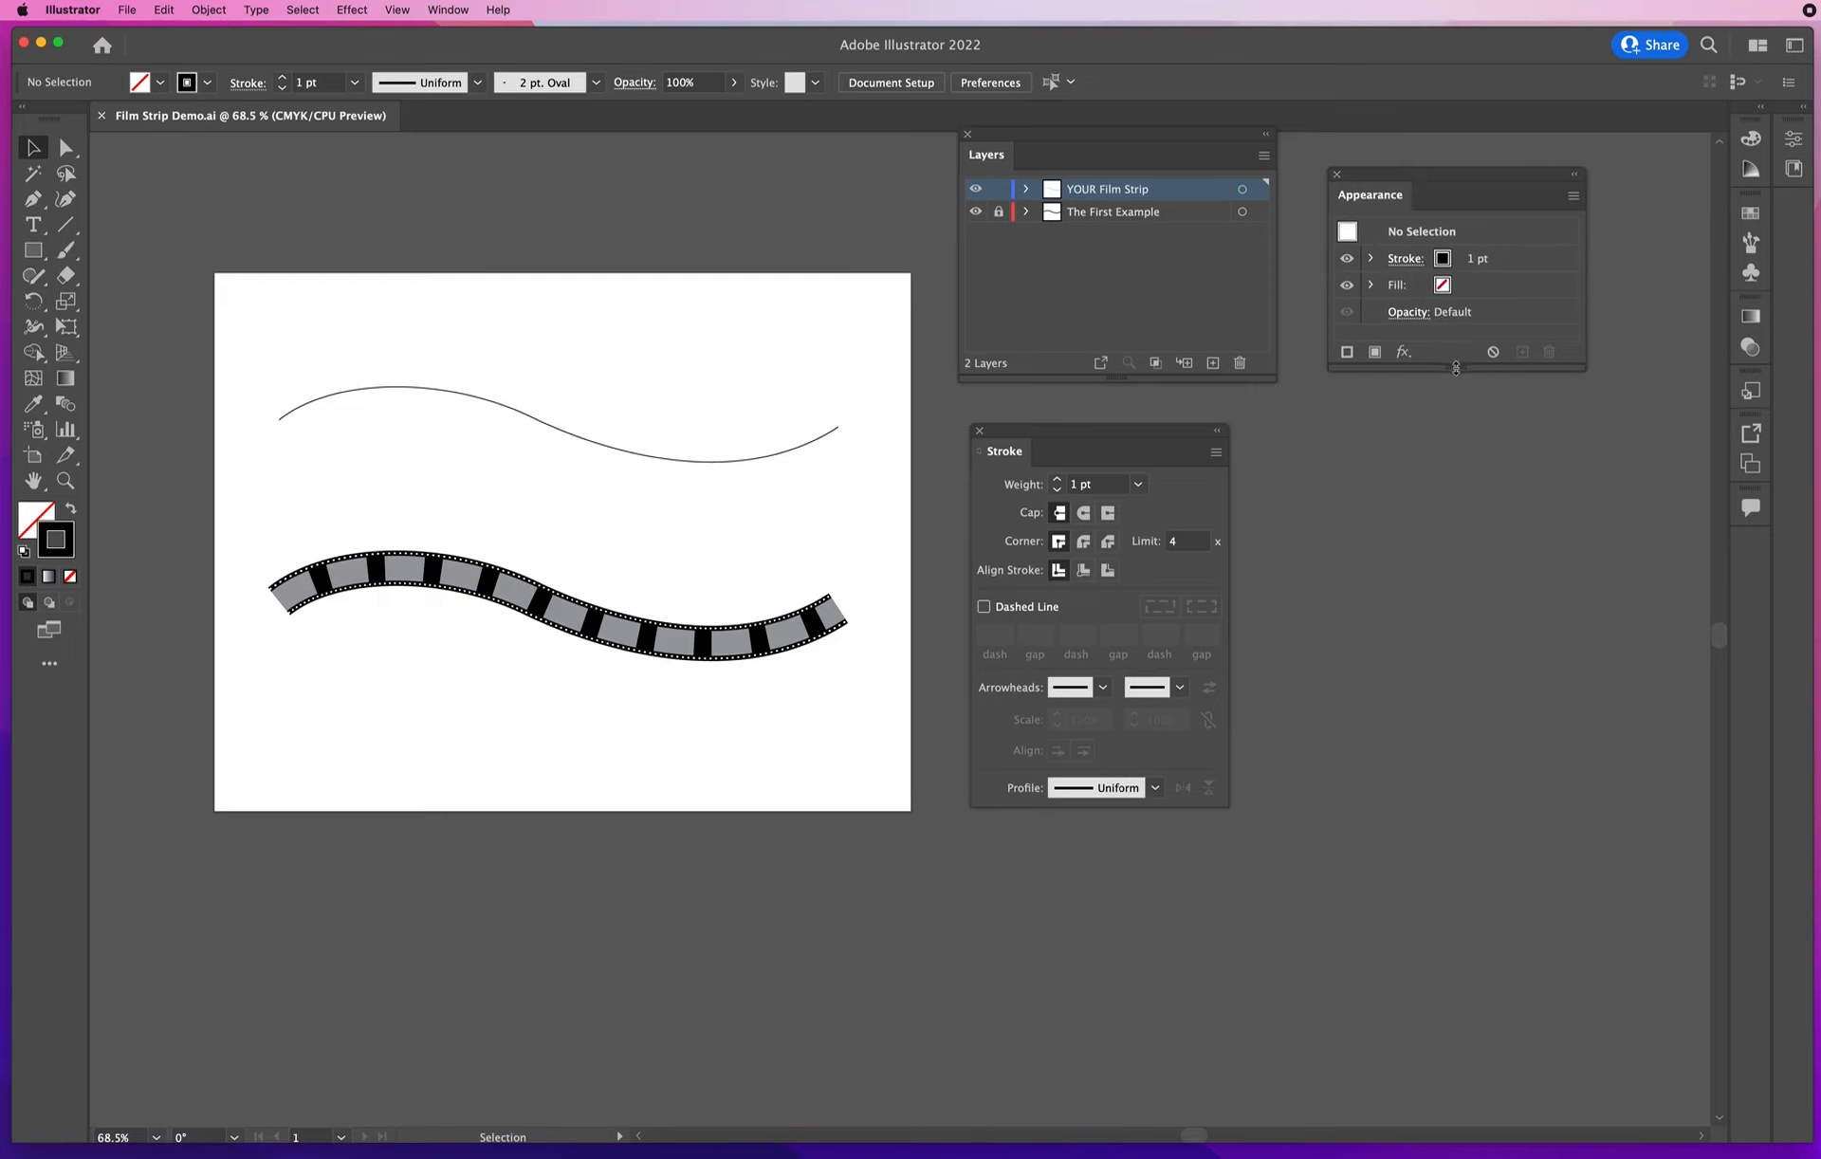
{"action": "left_click_drag", "start_coordinate": [1455, 369], "coordinate": [1442, 656]}
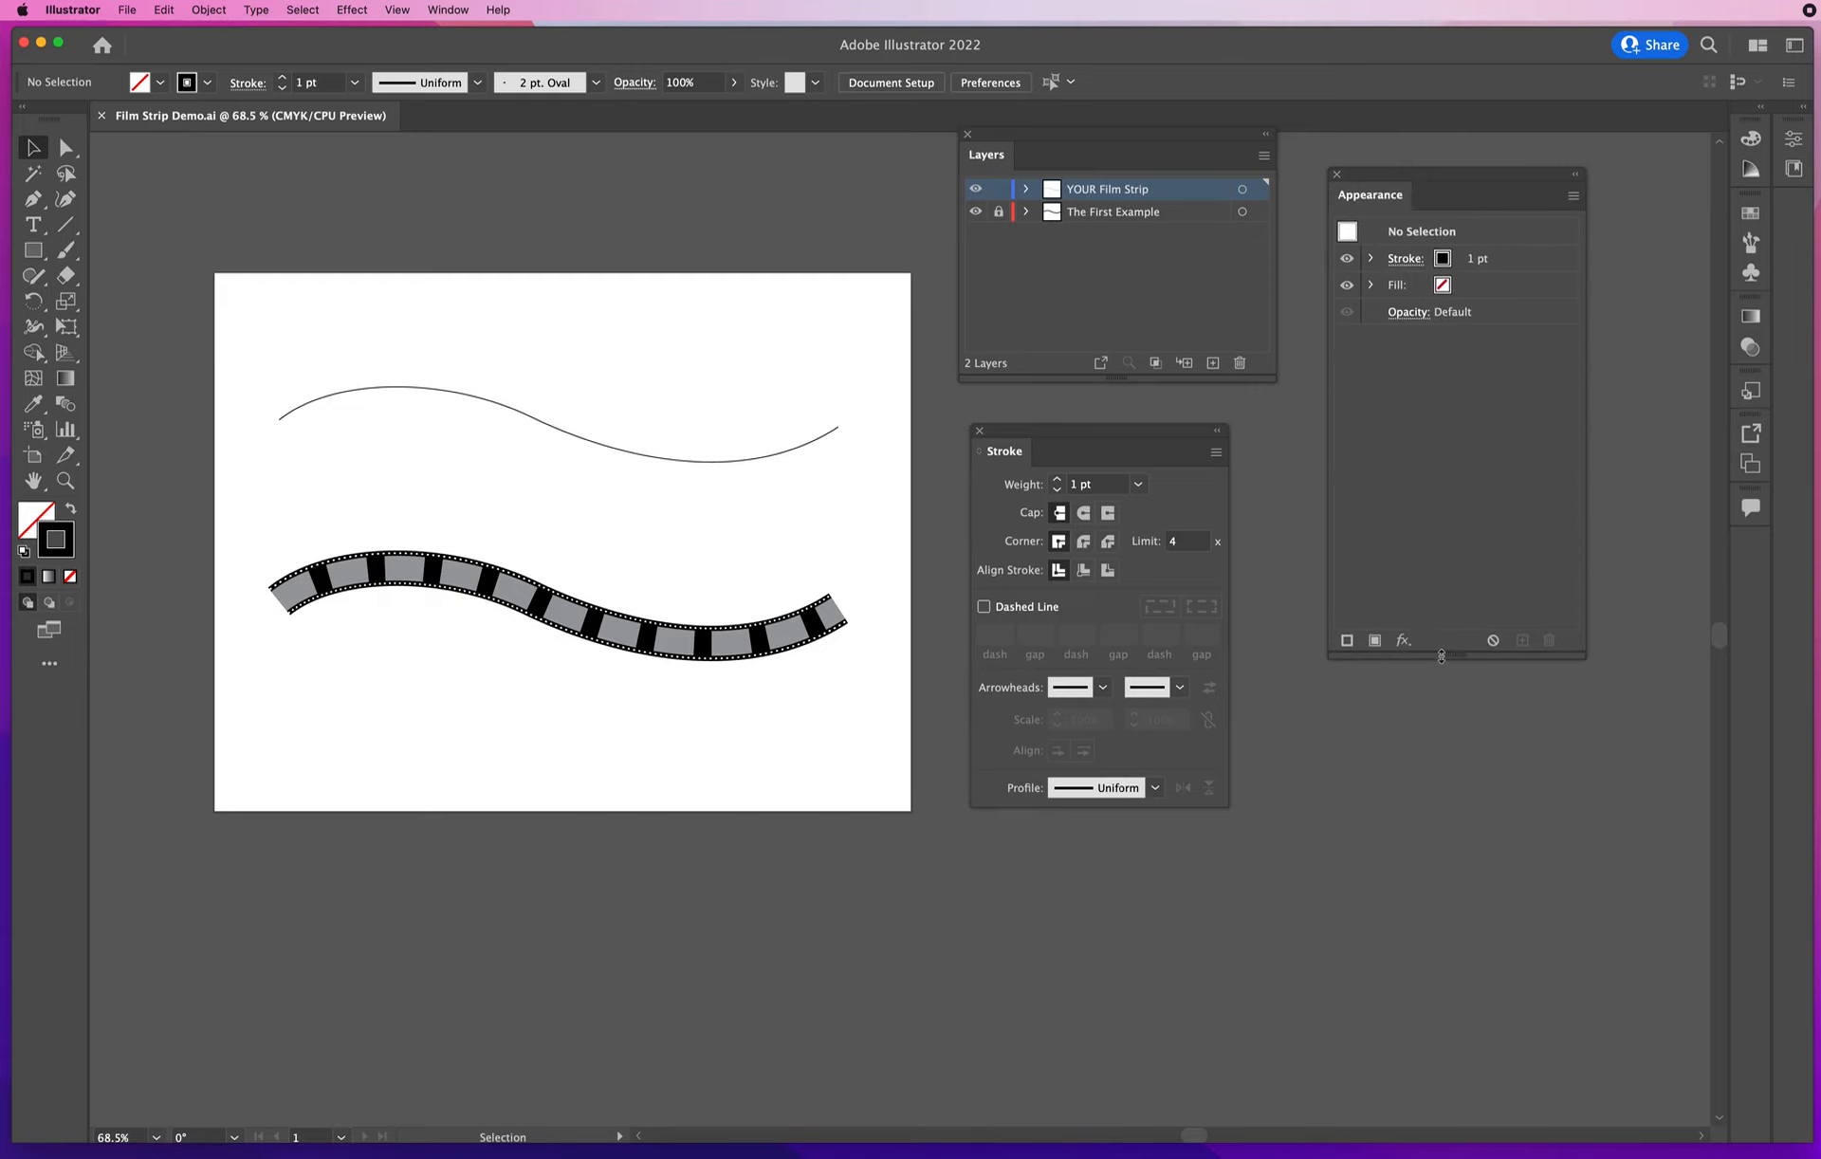
{"action": "left_click_drag", "start_coordinate": [1585, 657], "coordinate": [1627, 665]}
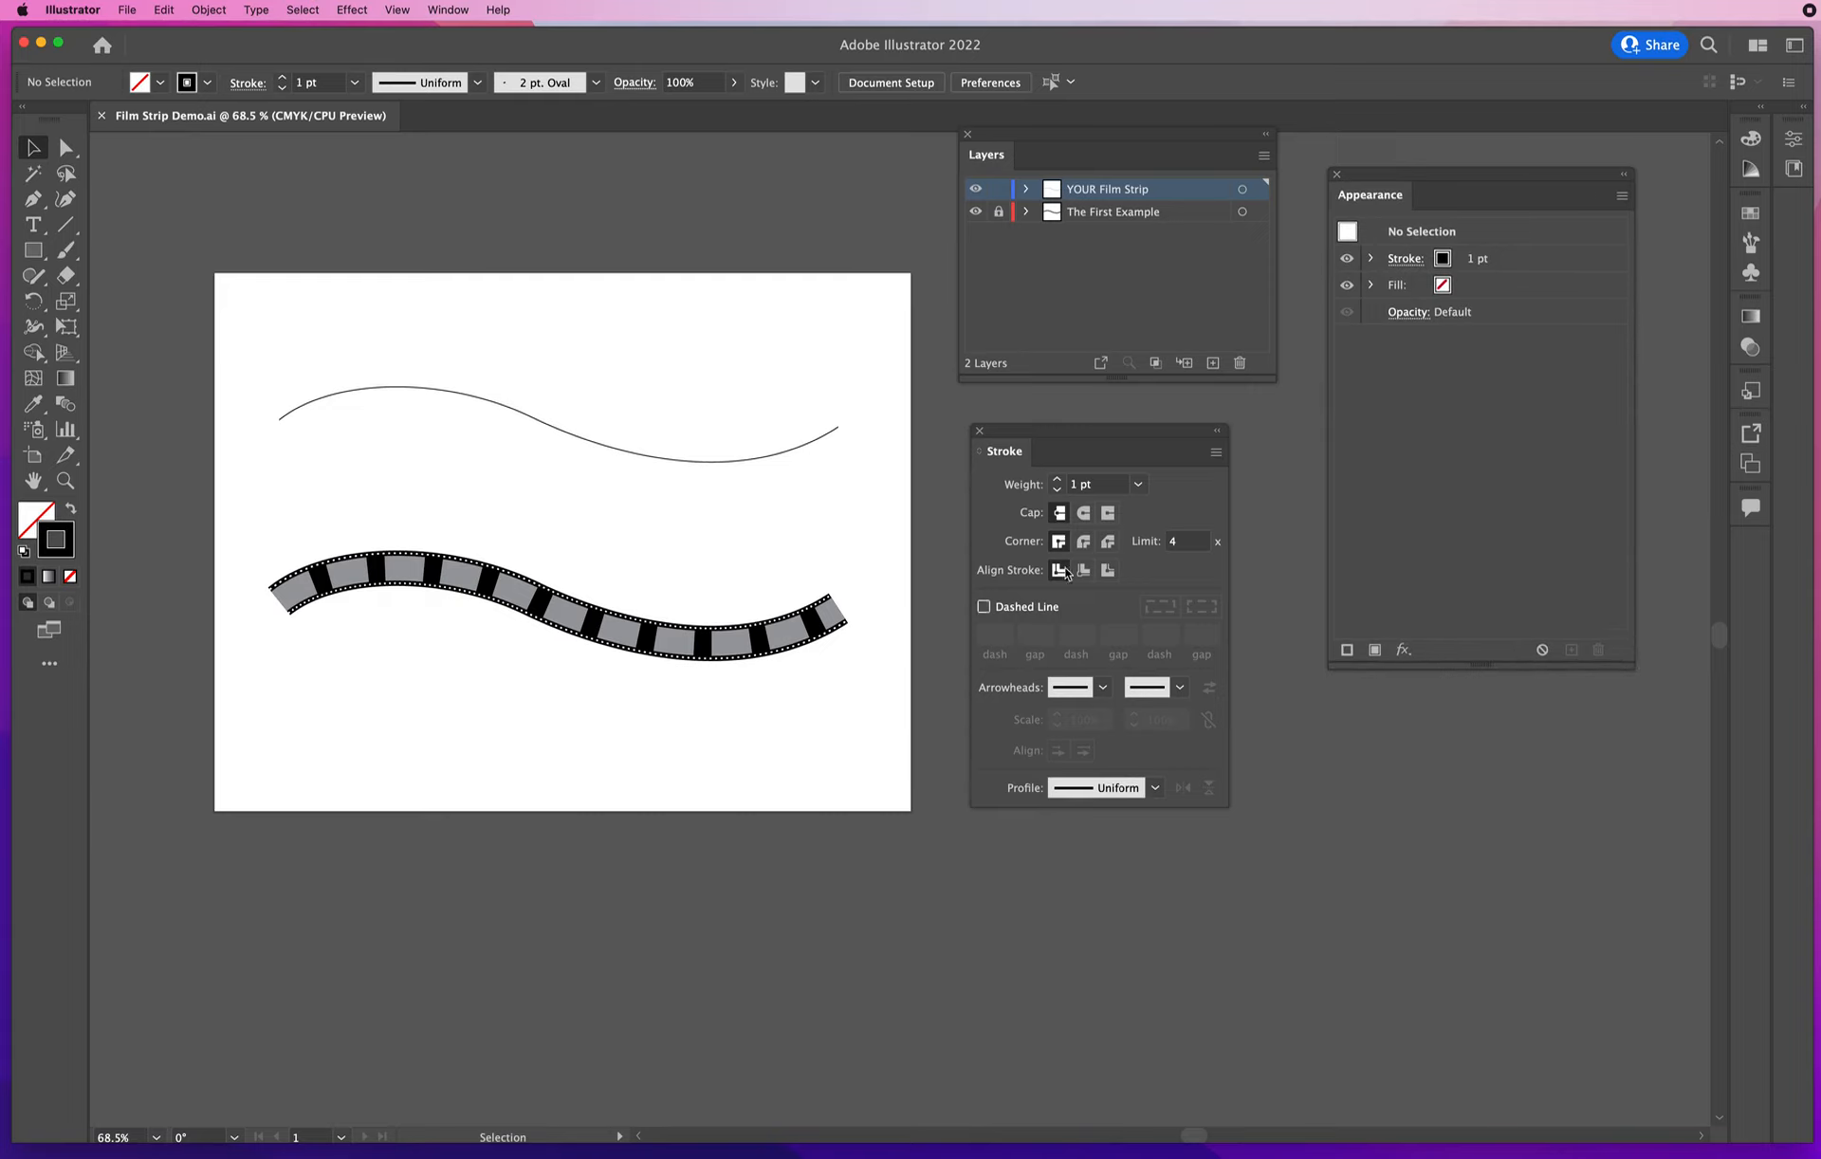
Delete the layer named The First Example together with its finished film strip
{"action": "left_click", "coordinate": [1116, 213]}
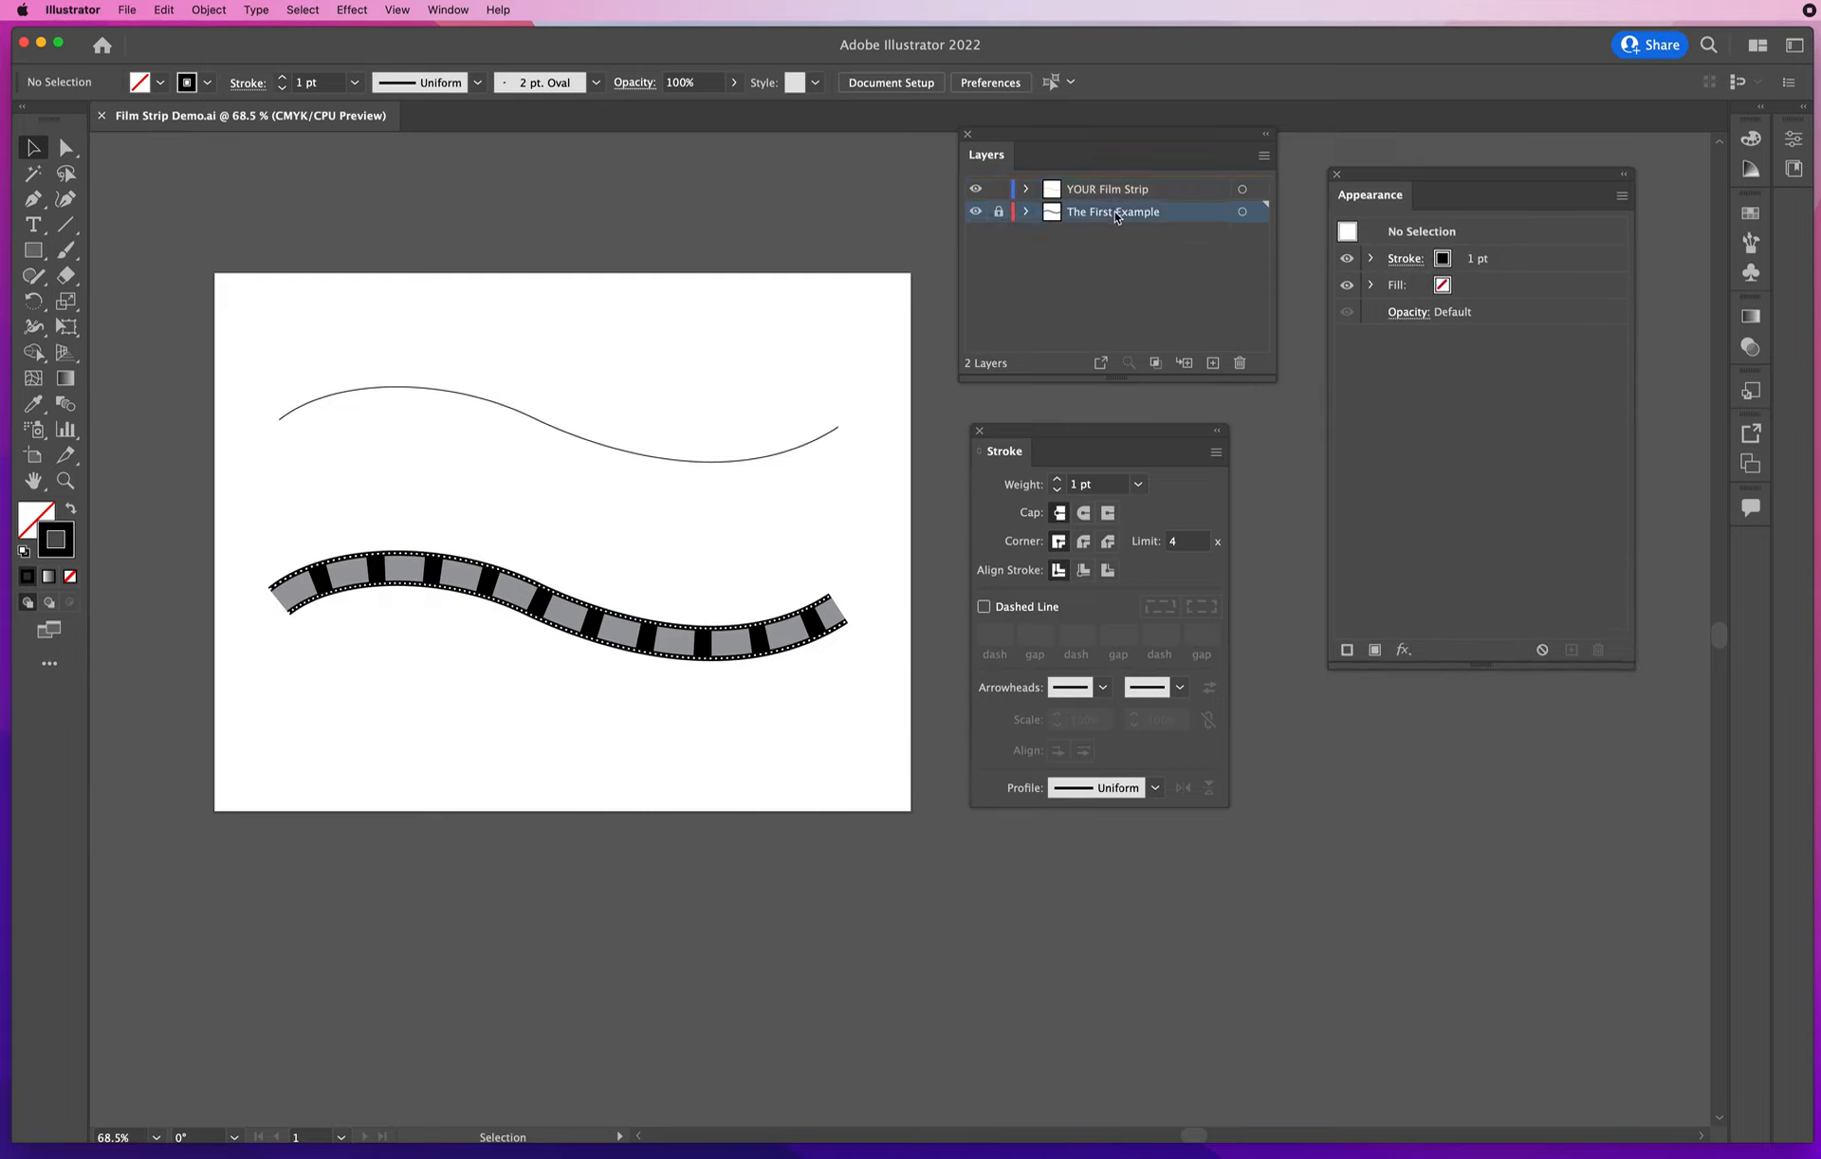
{"action": "left_click", "coordinate": [976, 214]}
{"action": "left_click", "coordinate": [976, 214]}
{"action": "left_click", "coordinate": [975, 215]}
{"action": "left_click", "coordinate": [975, 215]}
{"action": "left_click_drag", "start_coordinate": [1199, 220], "coordinate": [1243, 369]}
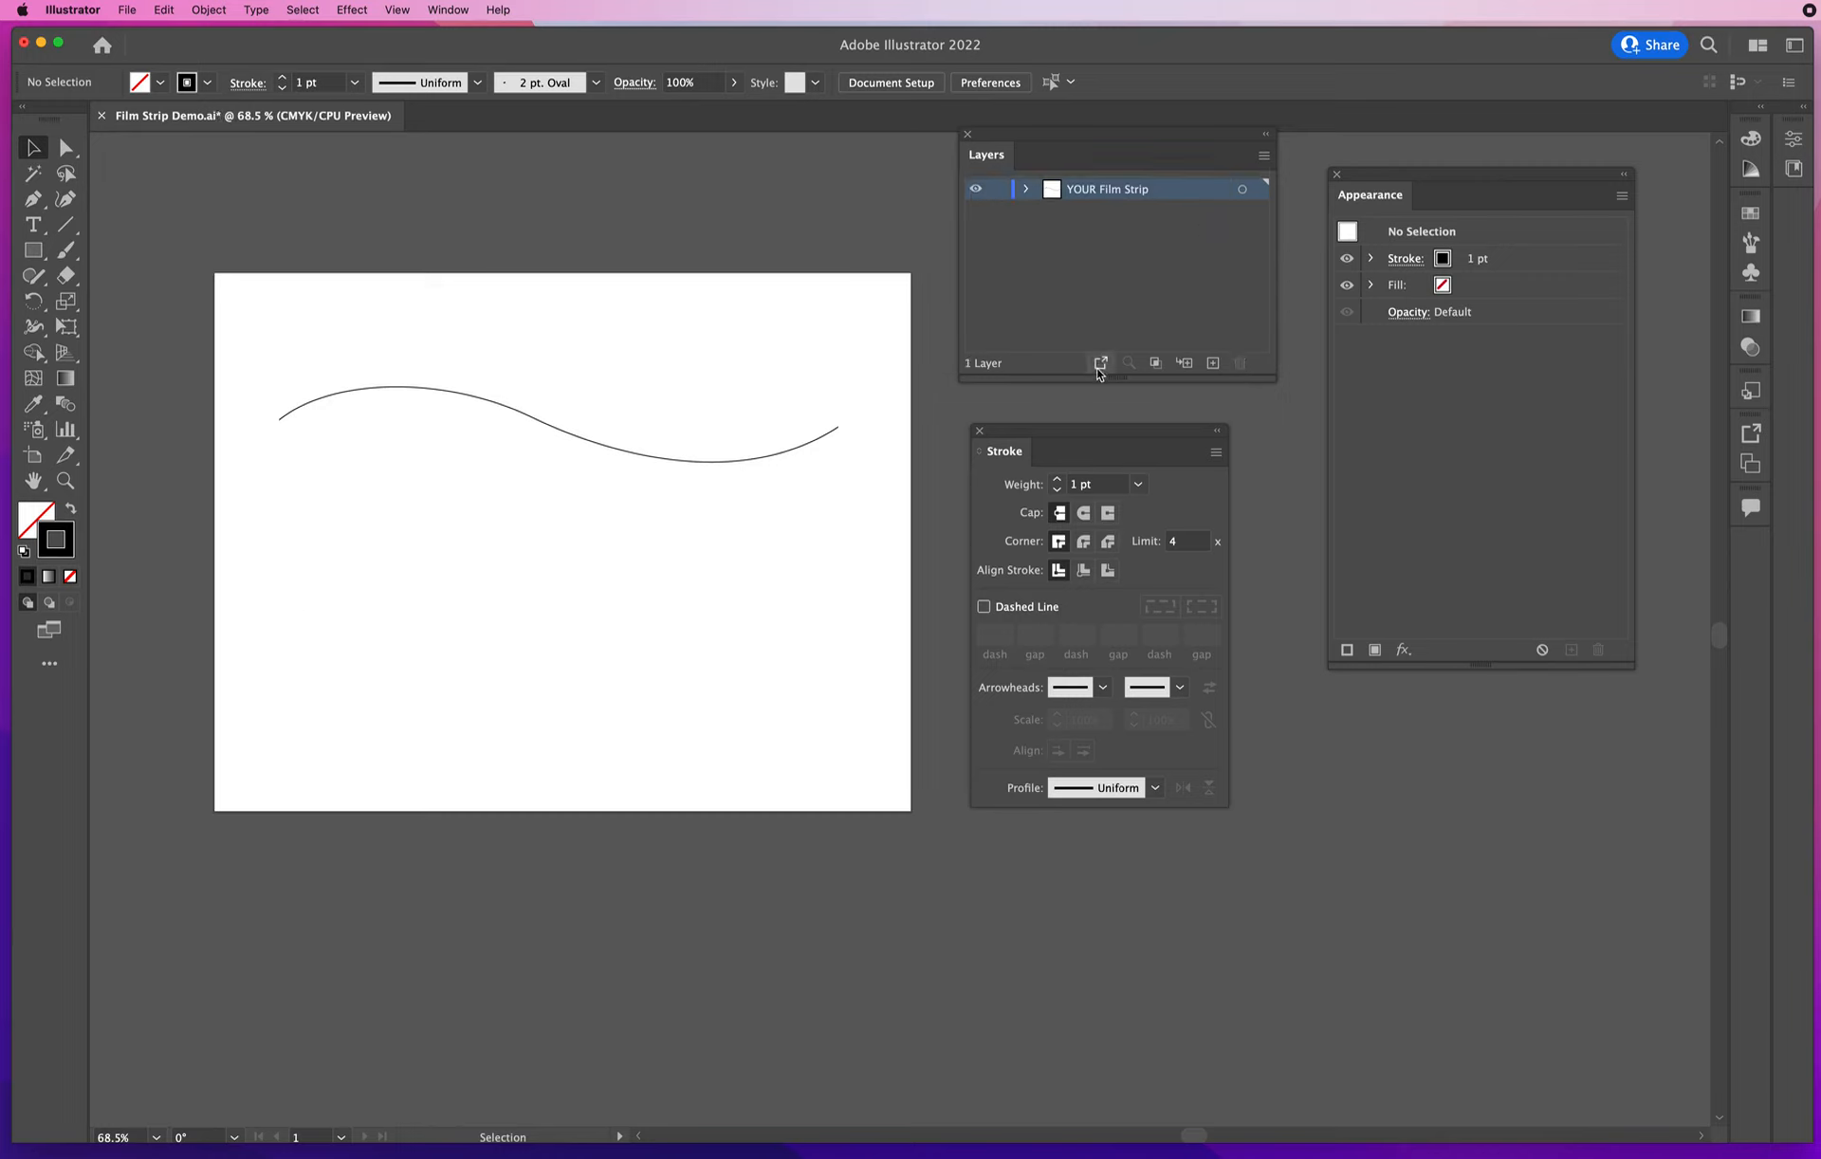
Move the wavy path down to about the middle of the artboard and make its stroke the active appearance attribute
{"action": "mouse_move", "coordinate": [548, 427]}
{"action": "left_mouse_down"}
{"action": "mouse_move", "coordinate": [555, 543]}
{"action": "mouse_move", "coordinate": [617, 548]}
{"action": "left_mouse_up"}
{"action": "left_click_drag", "start_coordinate": [836, 543], "coordinate": [836, 543]}
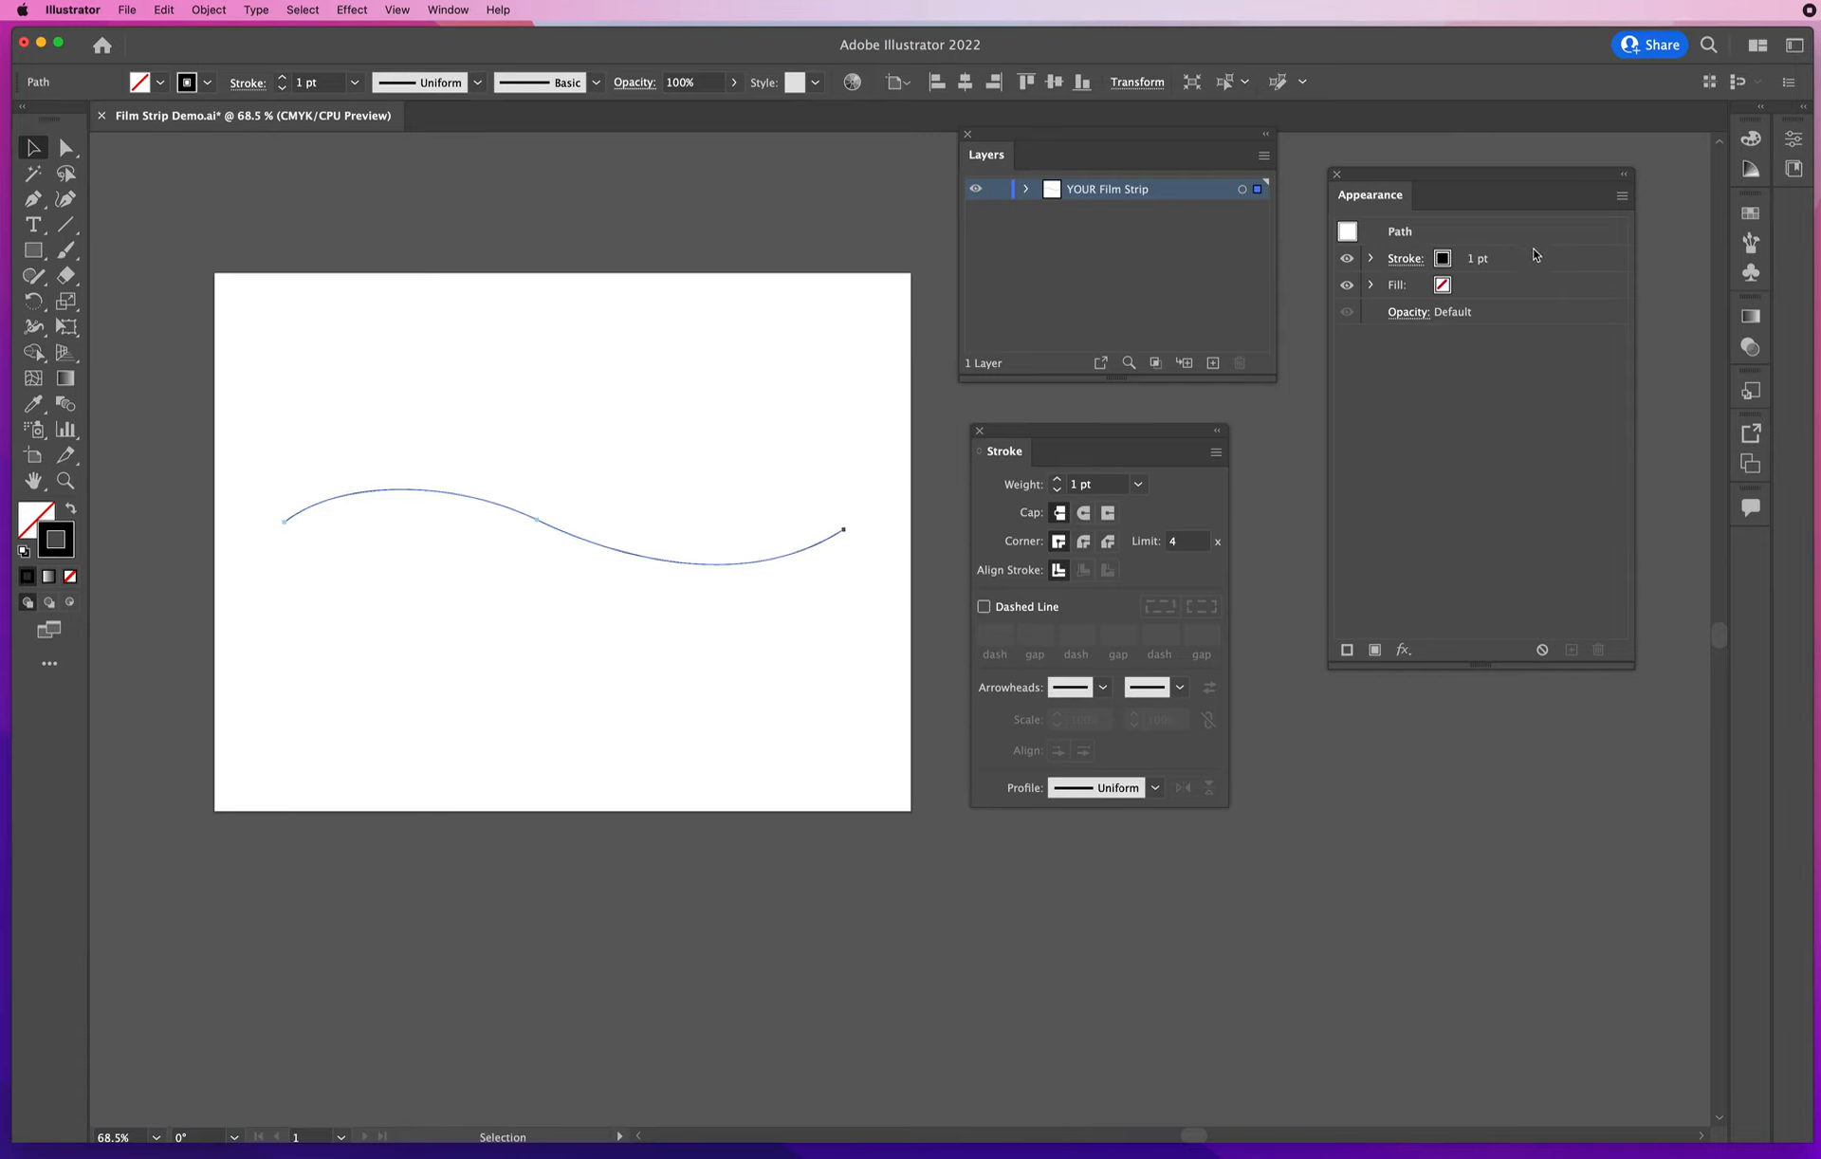
{"action": "left_click", "coordinate": [1564, 260]}
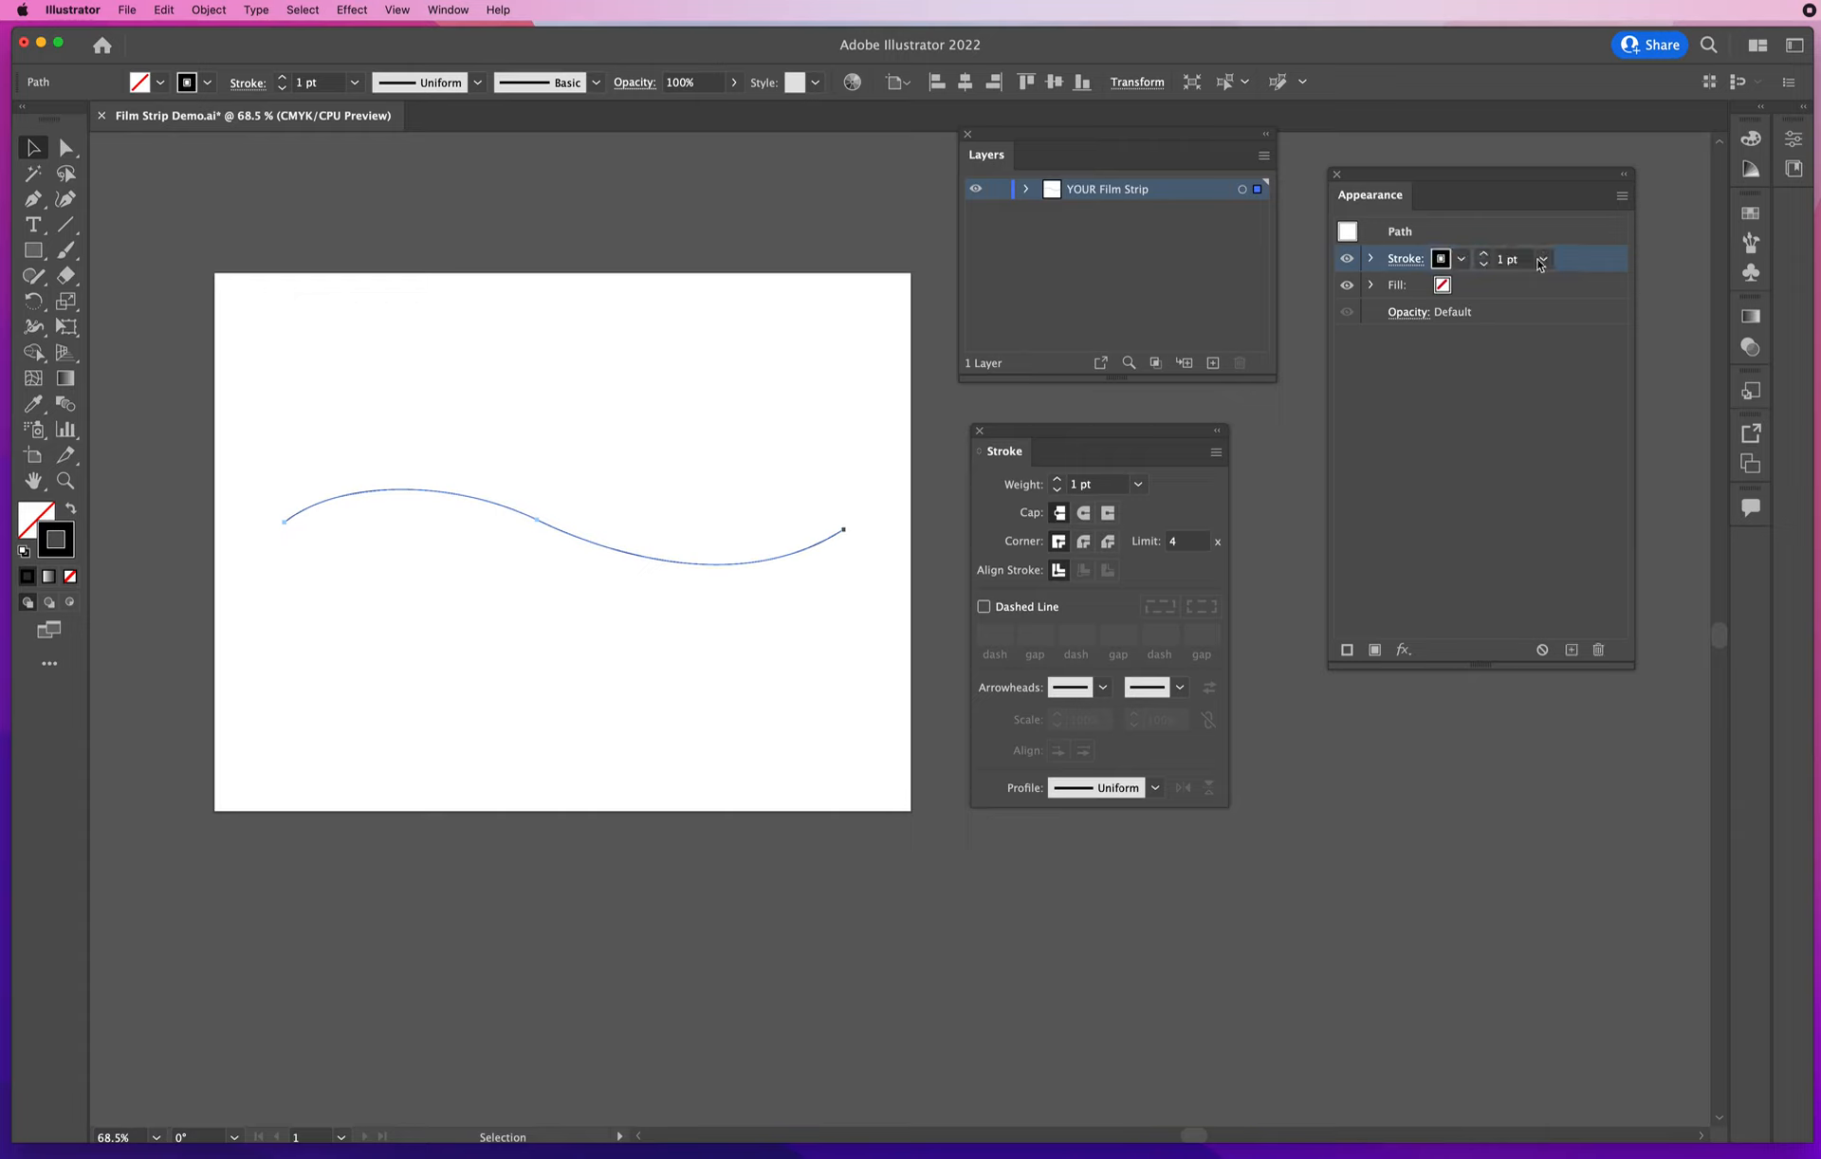
Rearrange the floating Appearance, Layers and Stroke panels and shift the artboard view so the panels sit clear of it
{"action": "left_click_drag", "start_coordinate": [1511, 173], "coordinate": [1460, 180]}
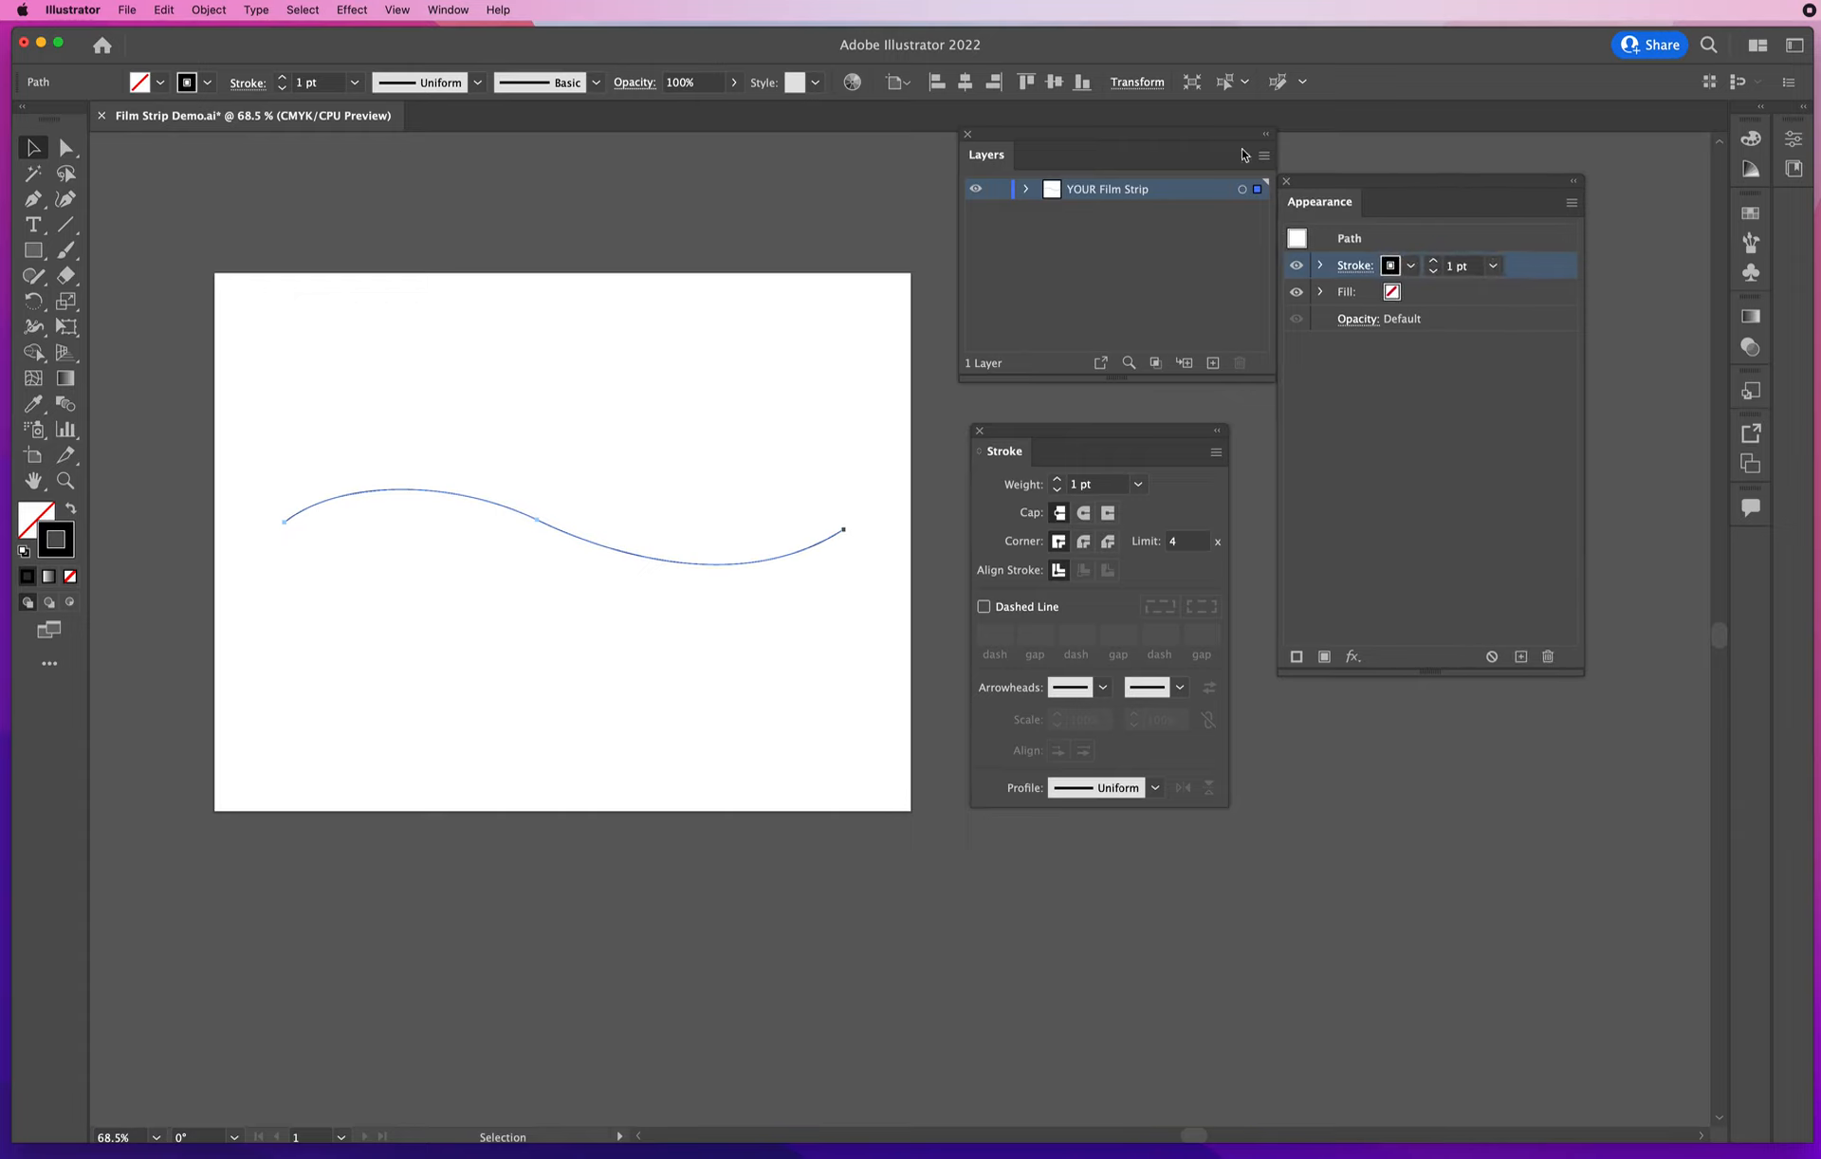
{"action": "left_click_drag", "start_coordinate": [1193, 146], "coordinate": [1153, 154]}
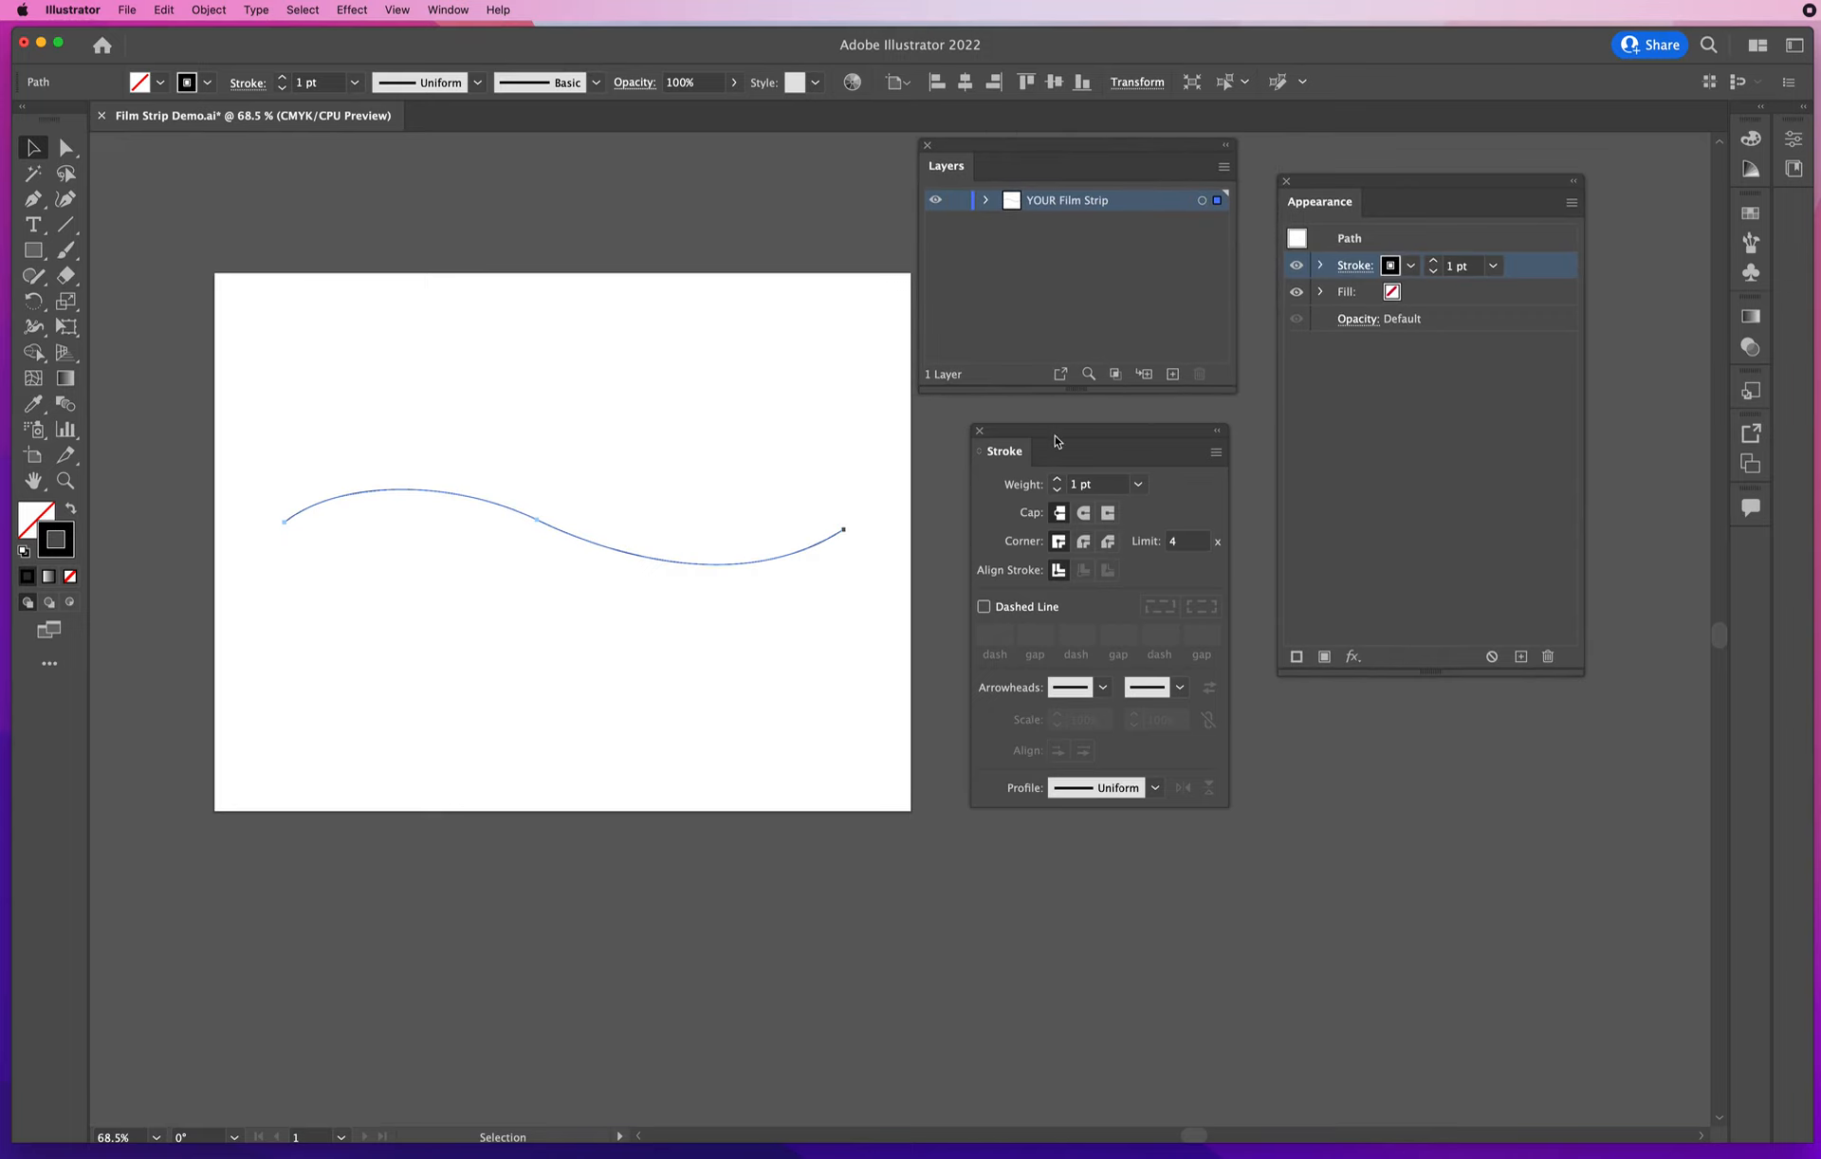
{"action": "left_click_drag", "start_coordinate": [1056, 440], "coordinate": [1030, 441]}
{"action": "key", "text": "space"}
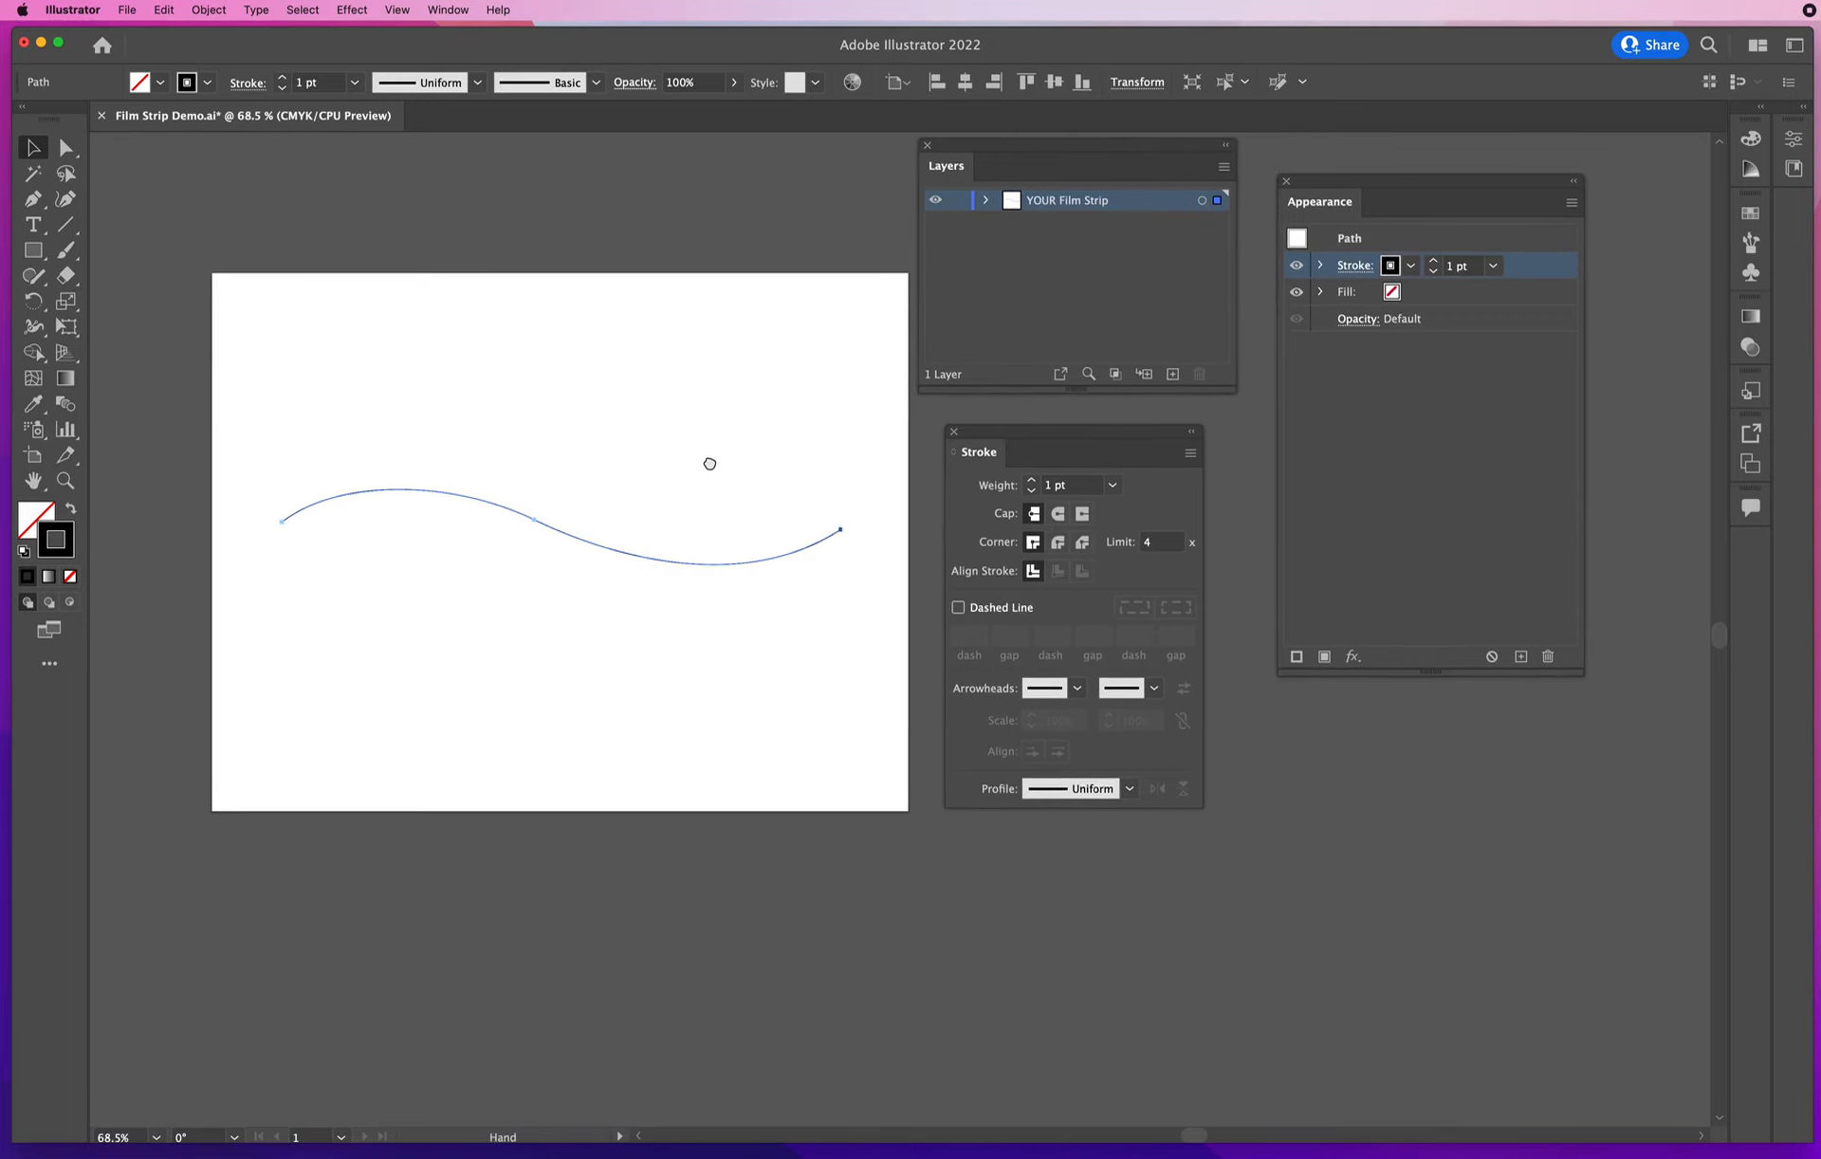
{"action": "left_click_drag", "start_coordinate": [712, 459], "coordinate": [687, 467]}
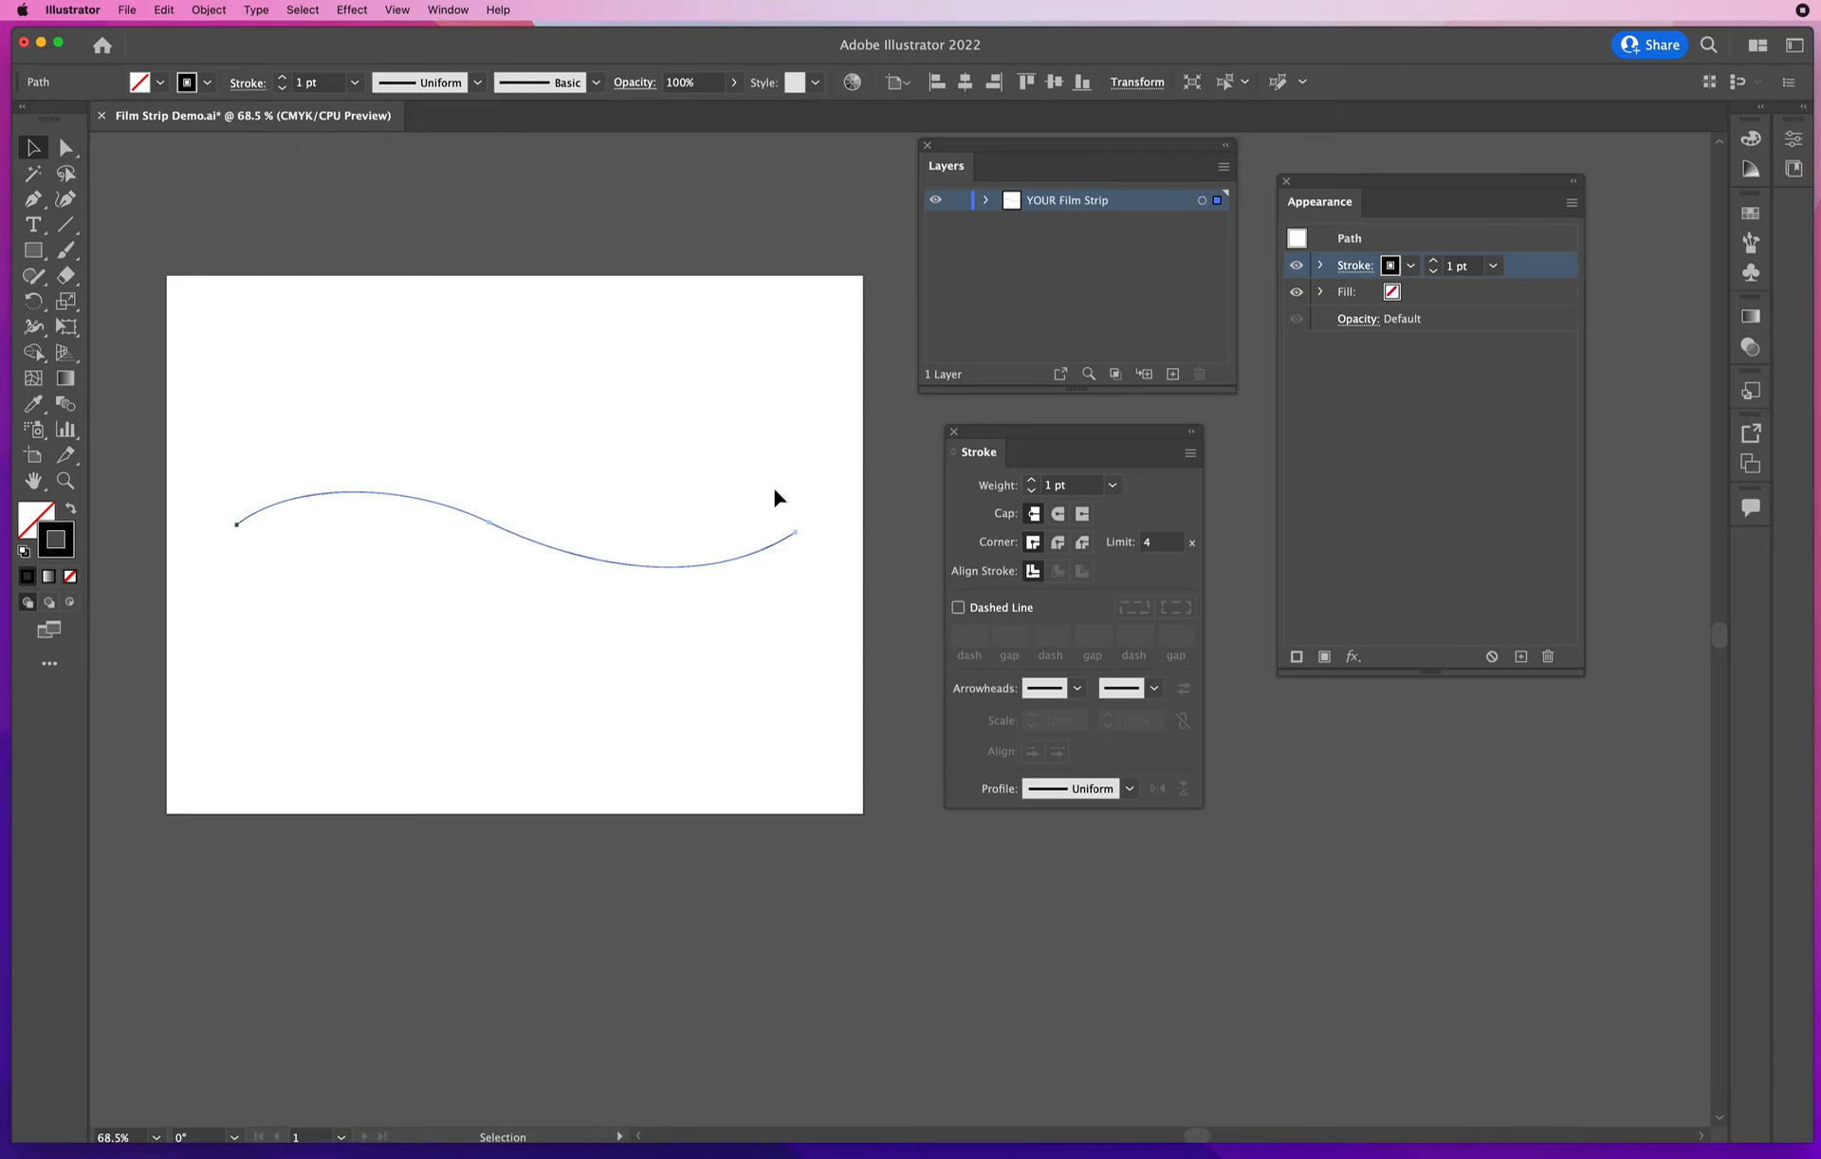
Set the wavy path's black stroke weight to 100 pt
{"action": "left_click", "coordinate": [1495, 269]}
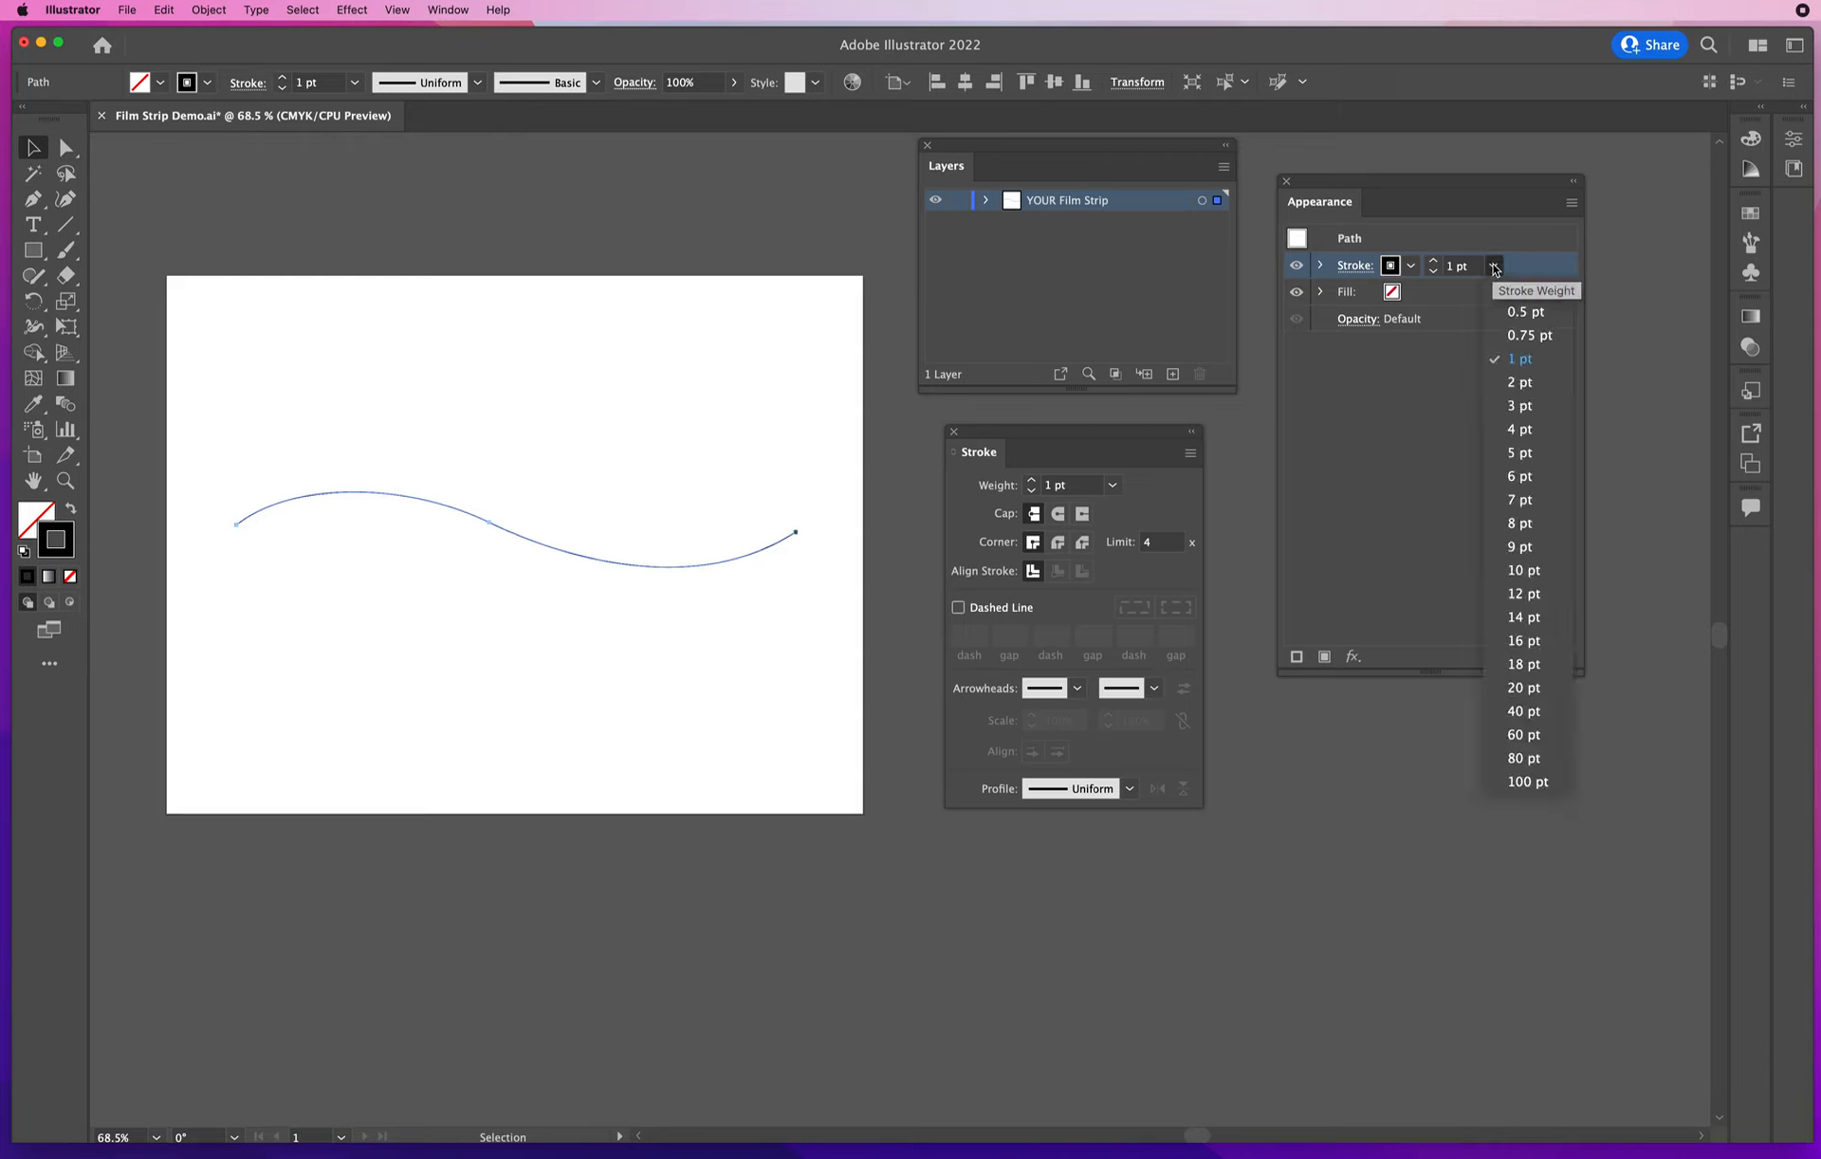
{"action": "left_click", "coordinate": [1526, 781]}
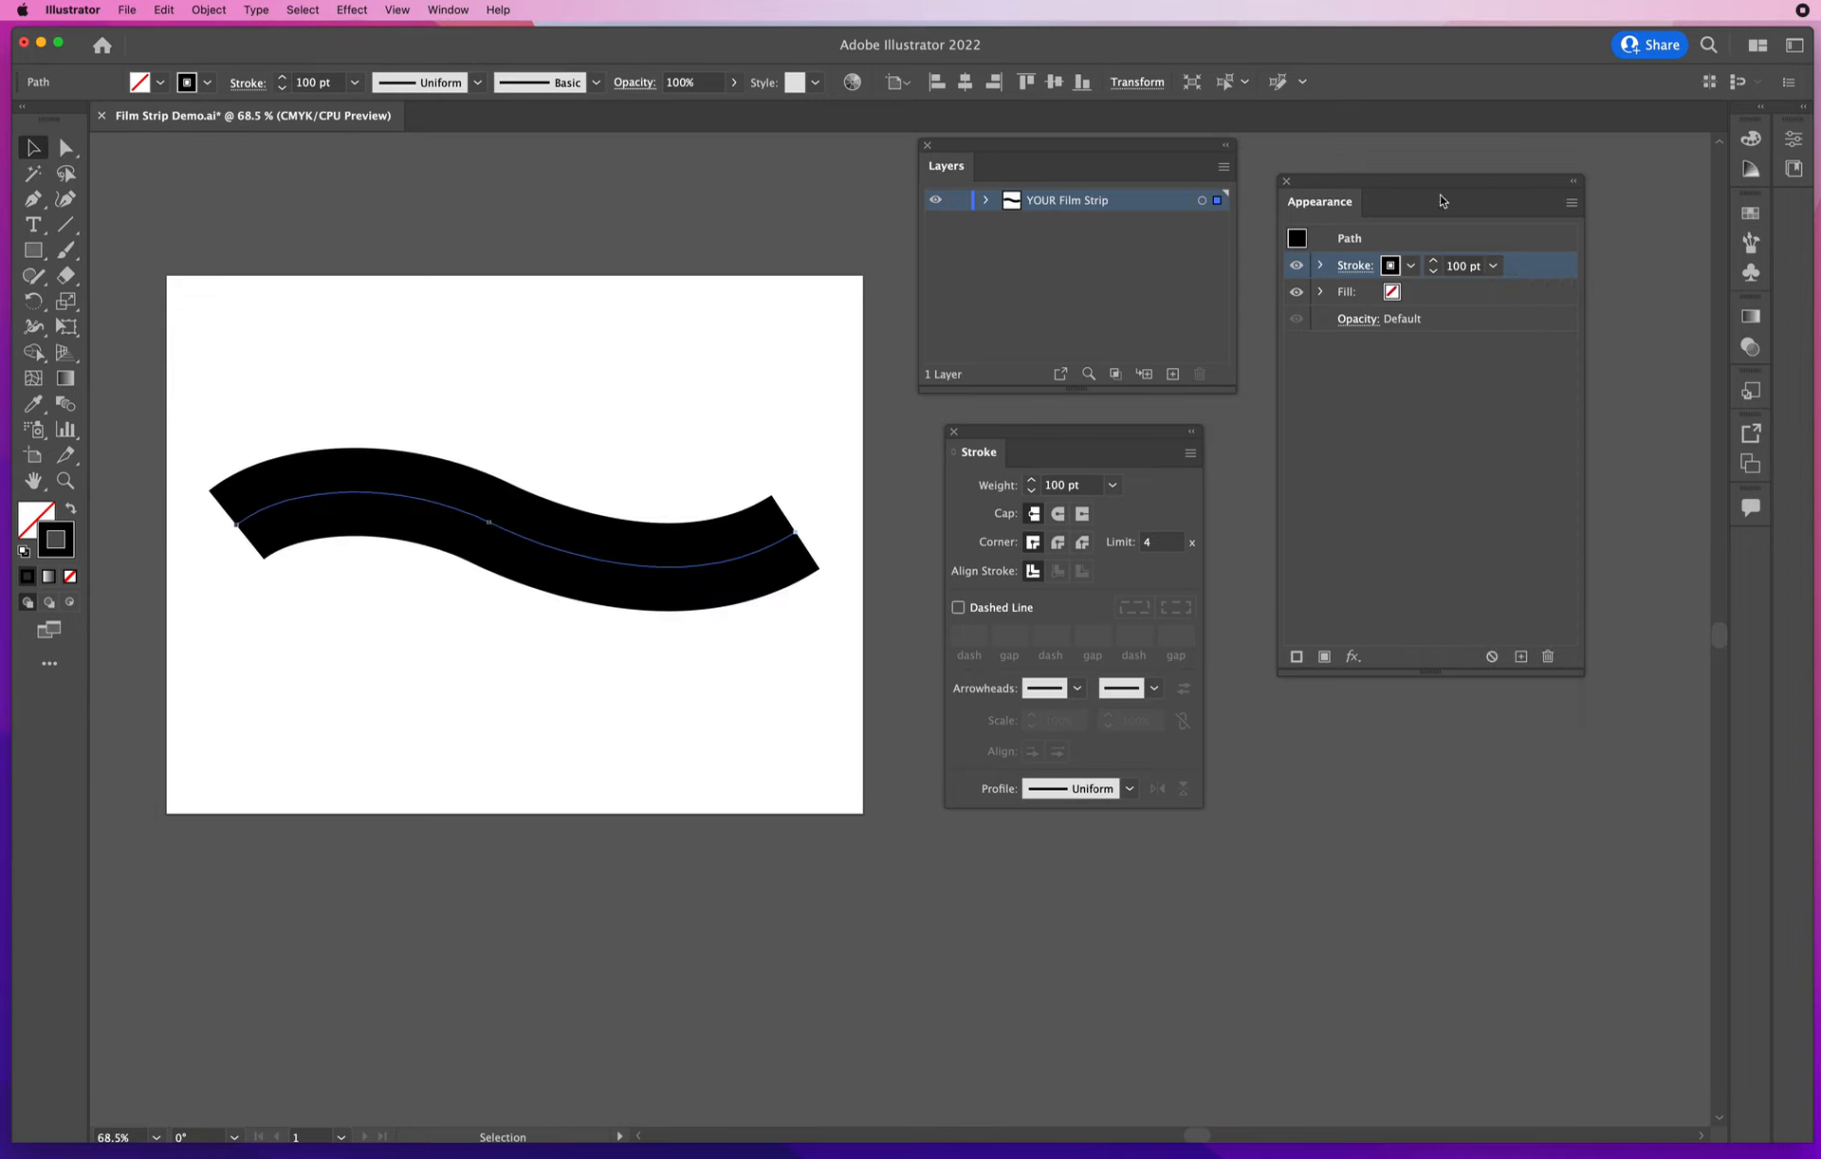
{"action": "left_click_drag", "start_coordinate": [1354, 183], "coordinate": [1339, 184]}
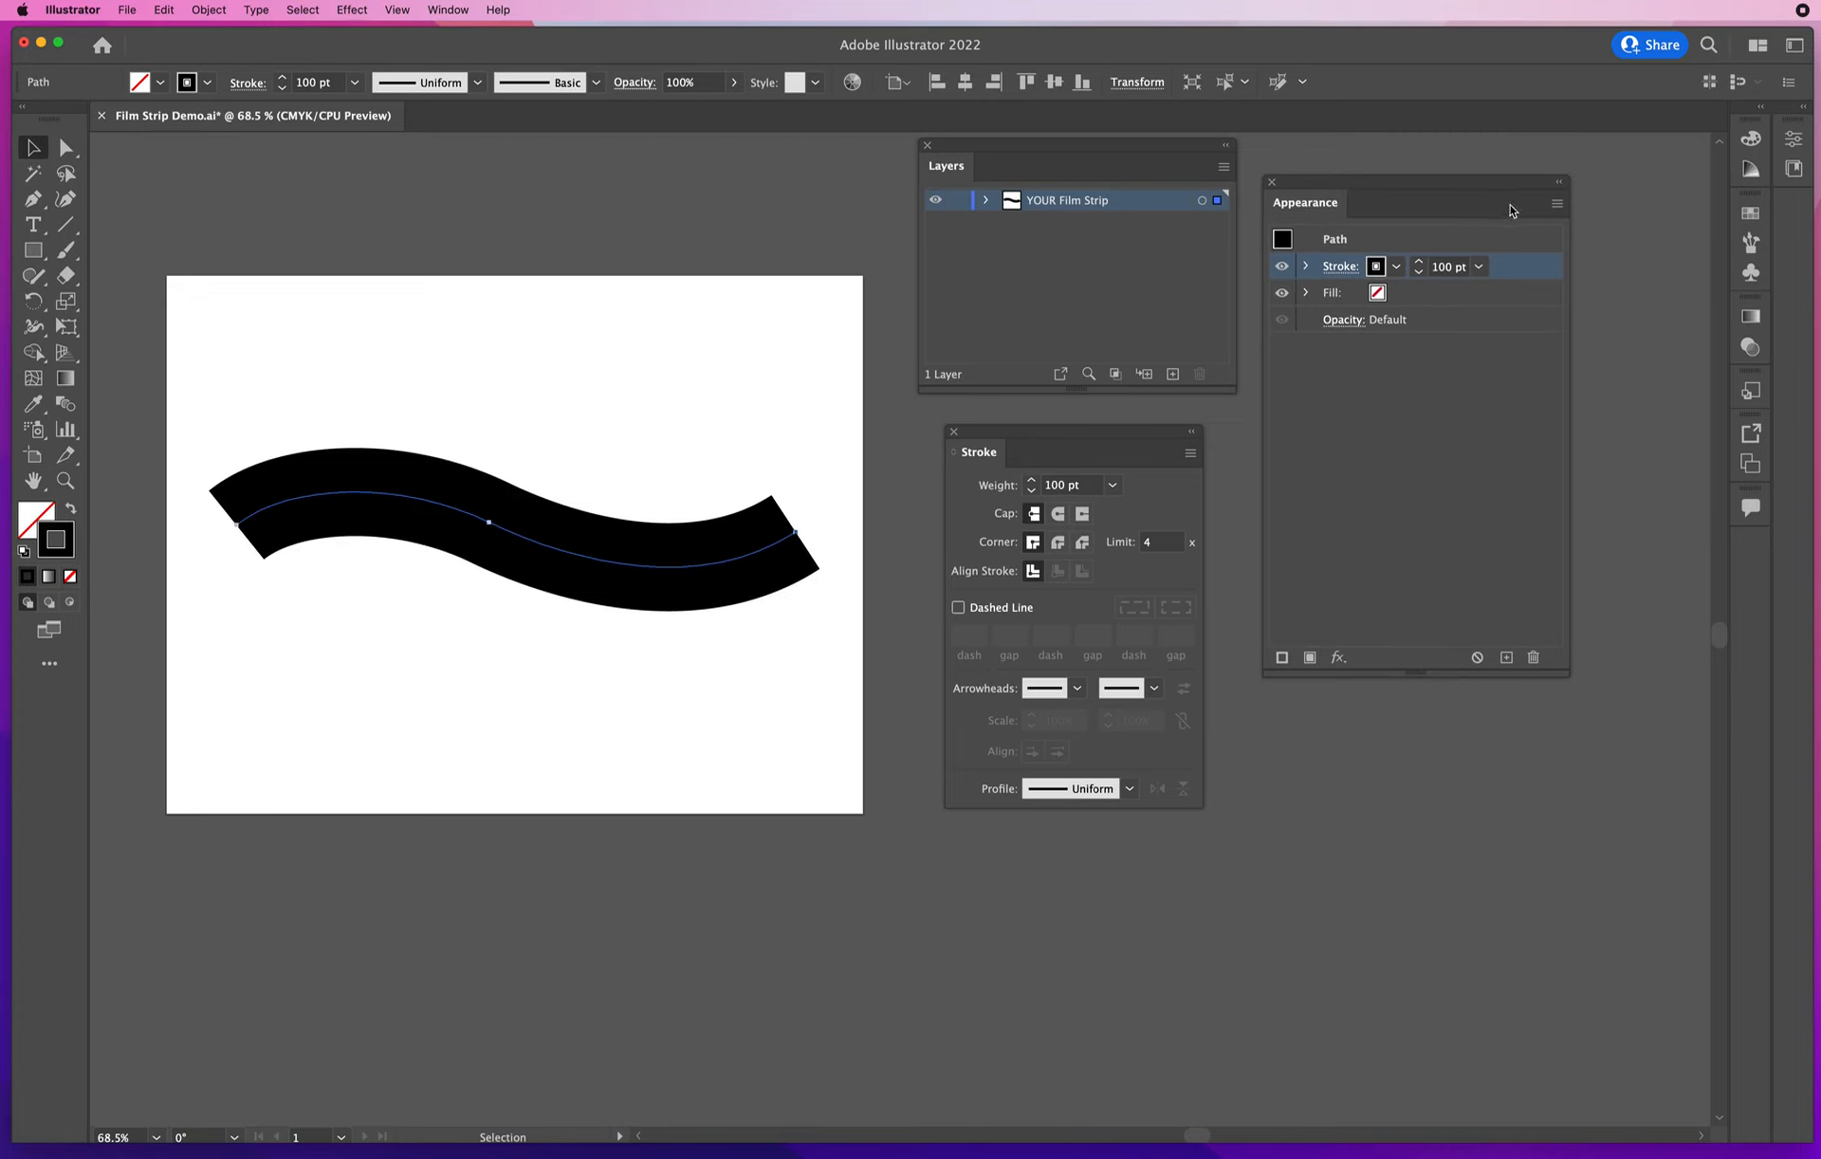
Add a second stroke to the wavy path above the black one and colour it white
{"action": "left_click", "coordinate": [1557, 204]}
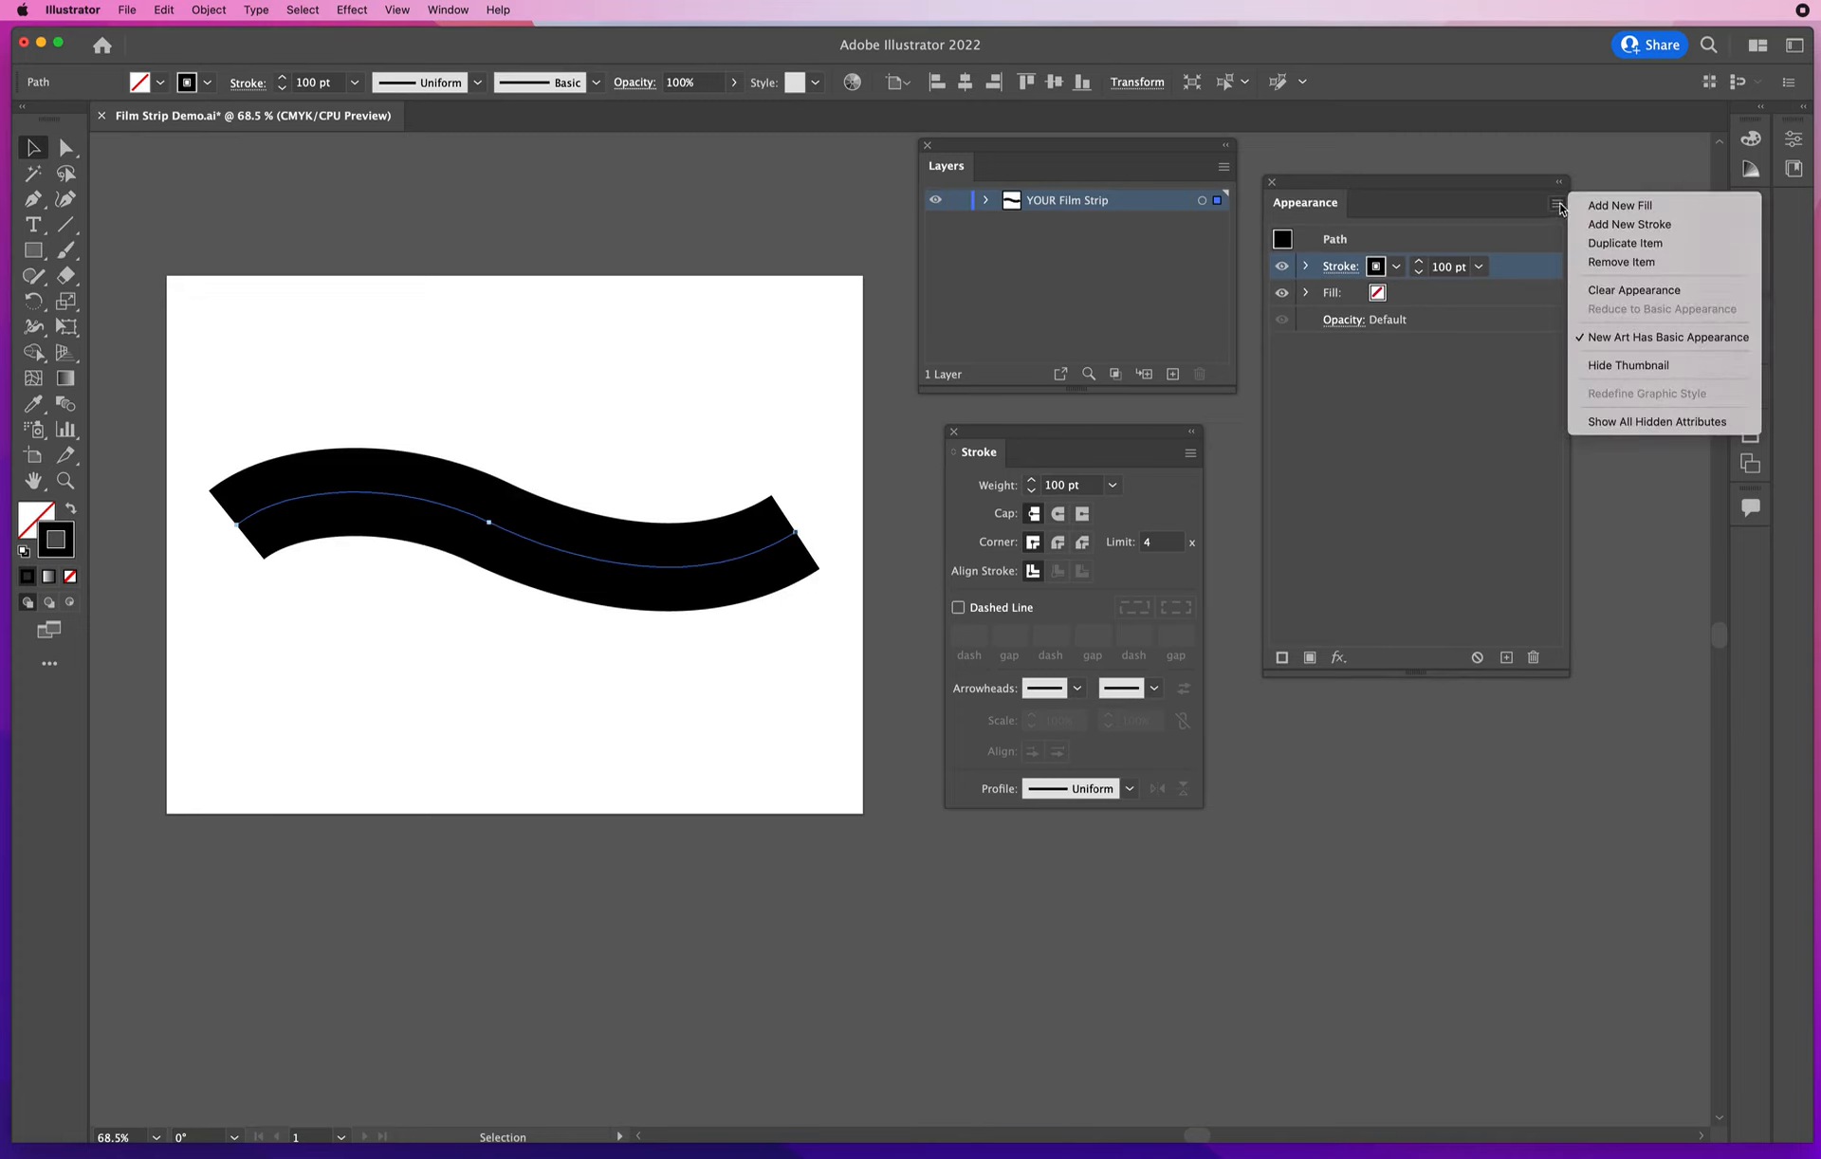
{"action": "left_click", "coordinate": [1619, 228]}
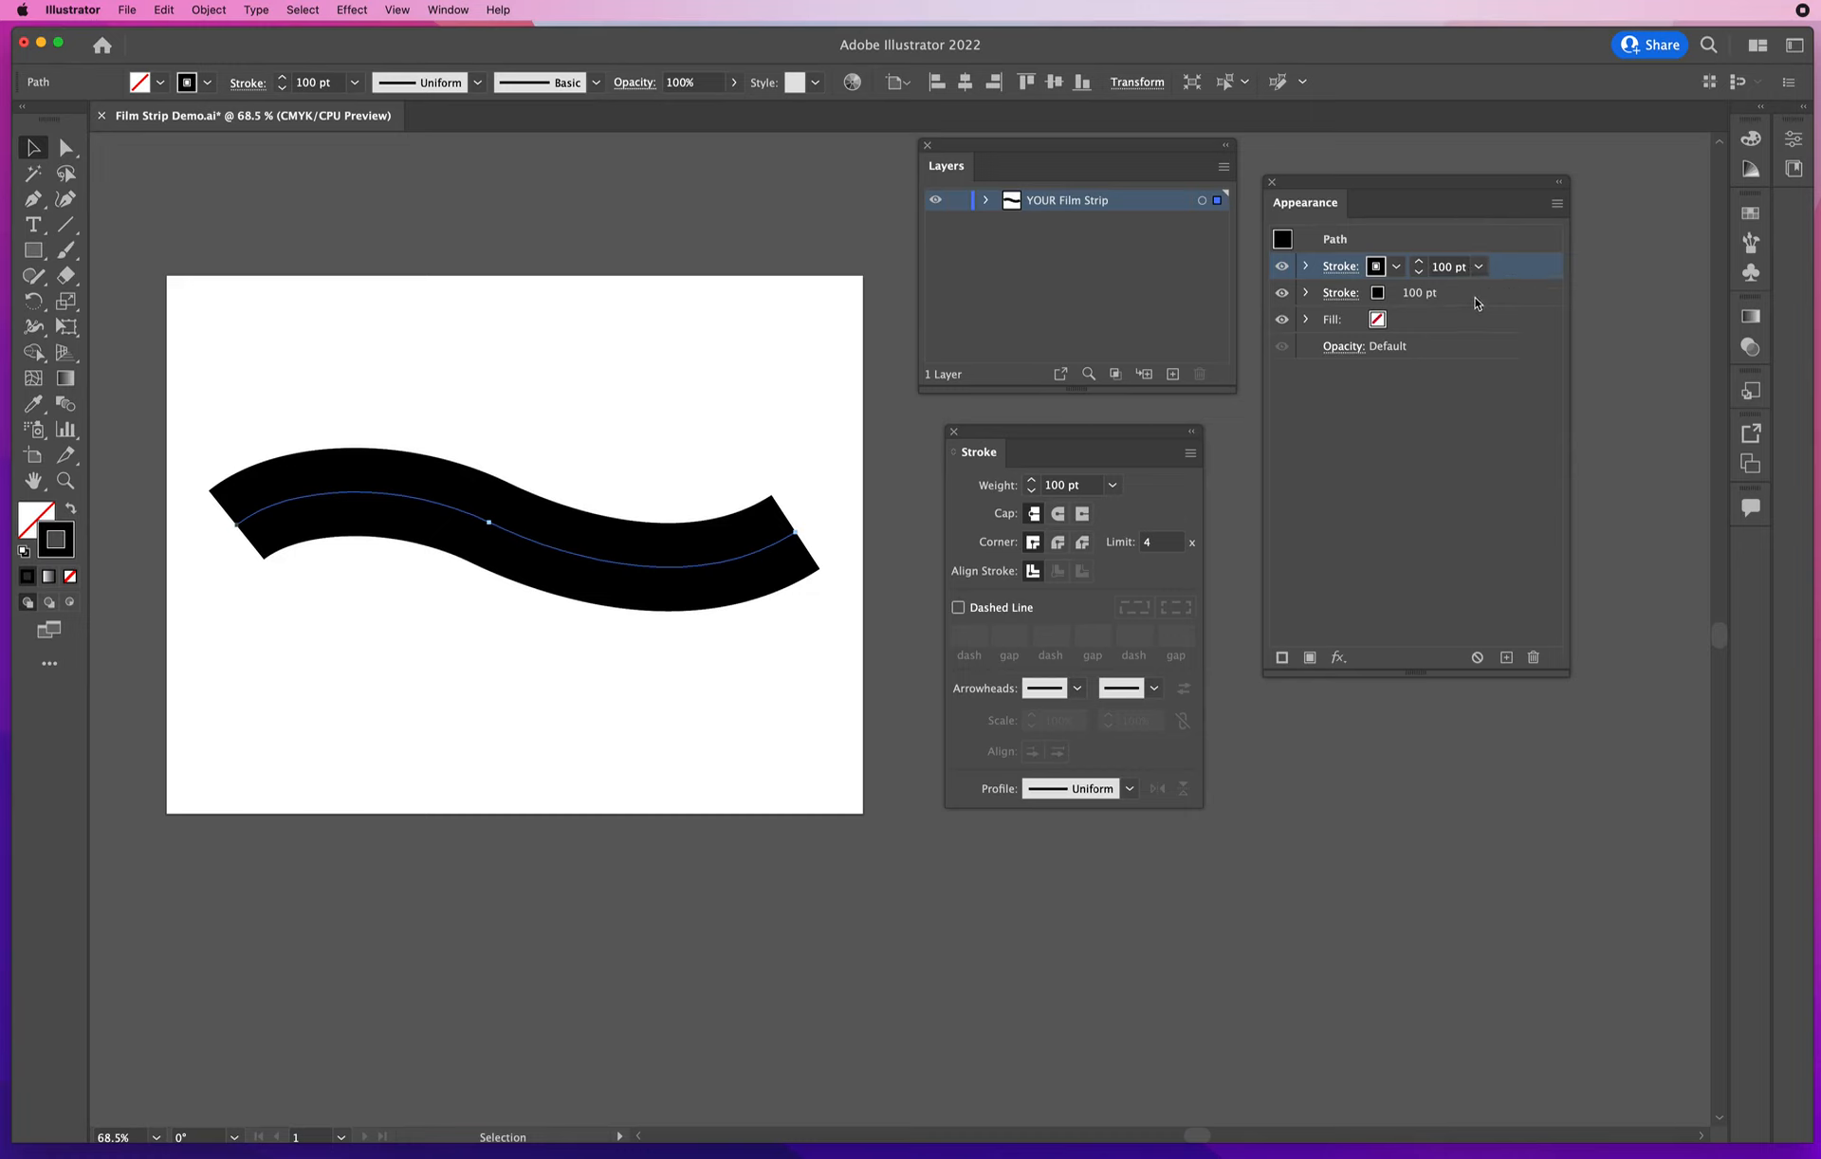
{"action": "left_click", "coordinate": [1398, 269]}
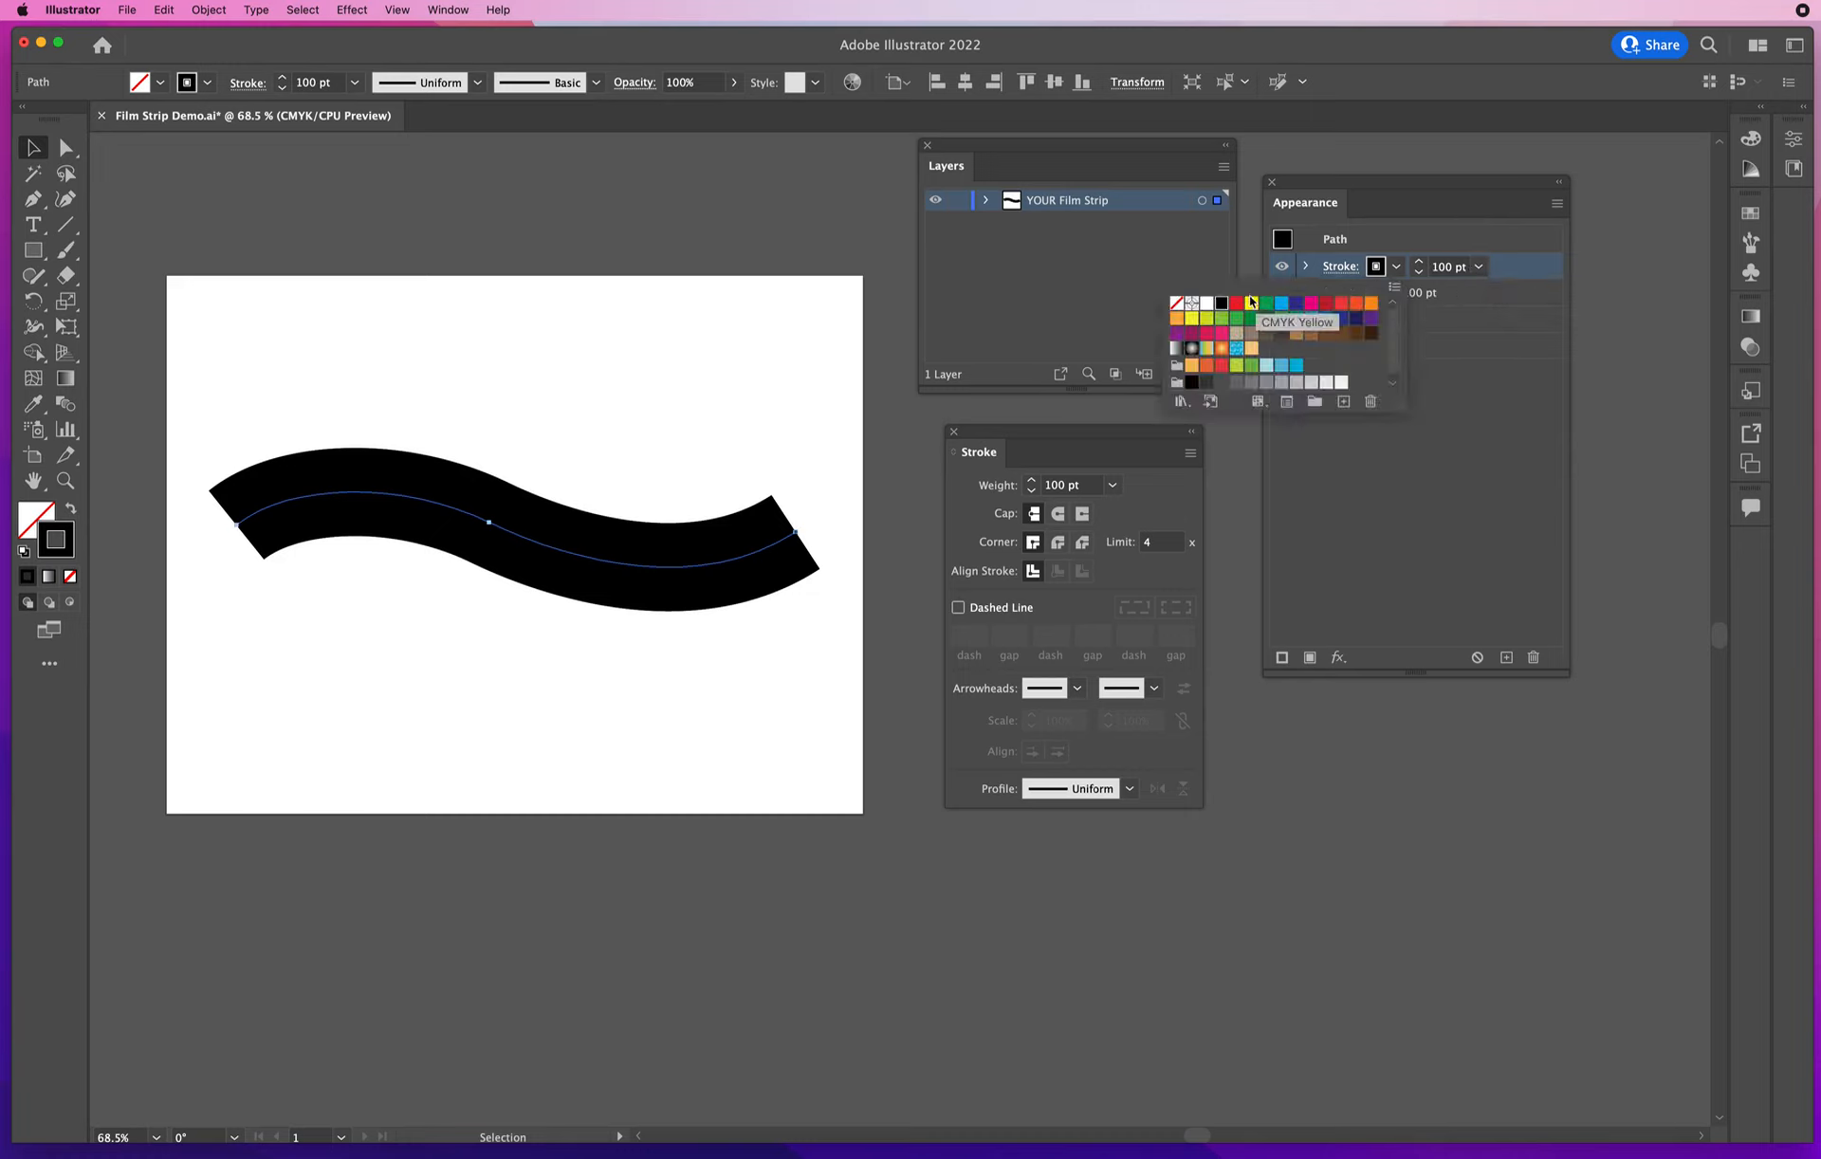
{"action": "left_click", "coordinate": [1206, 306]}
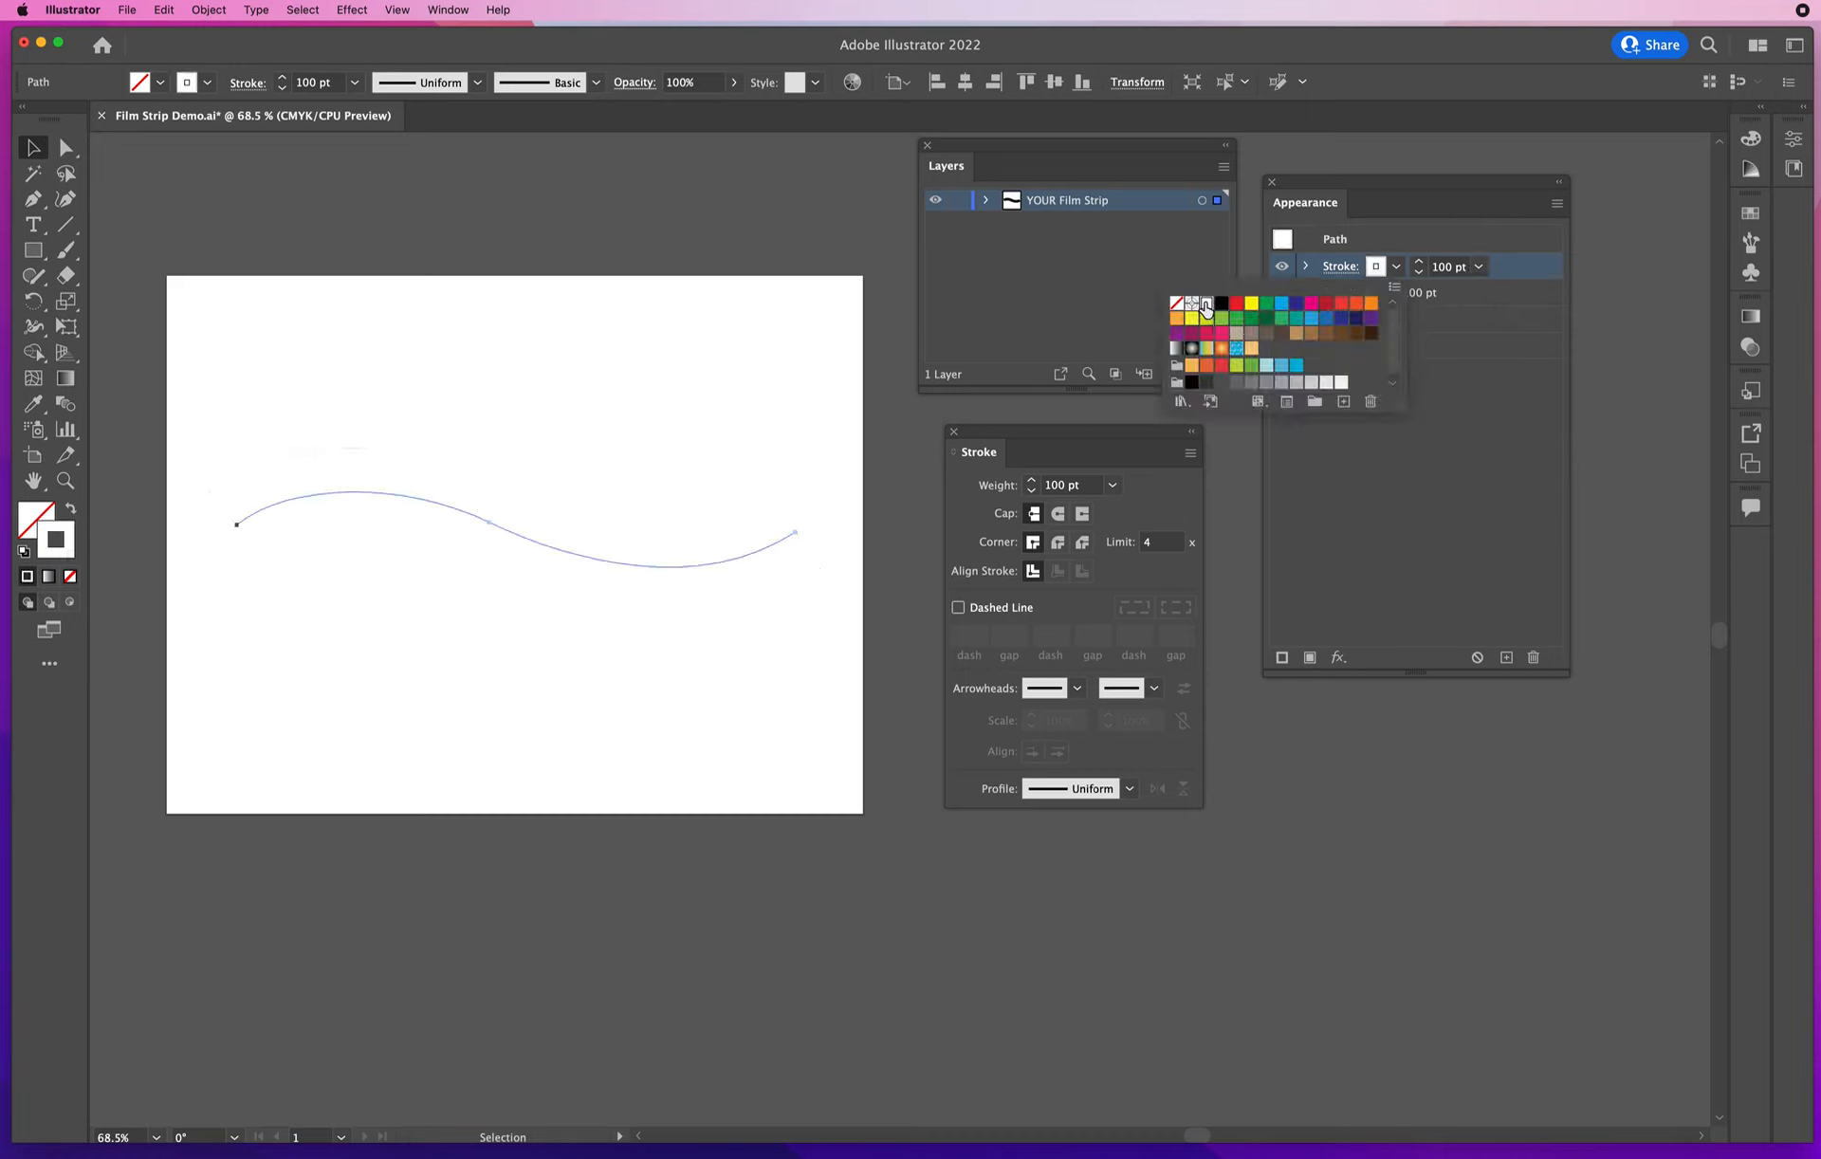
{"action": "left_click", "coordinate": [1517, 266]}
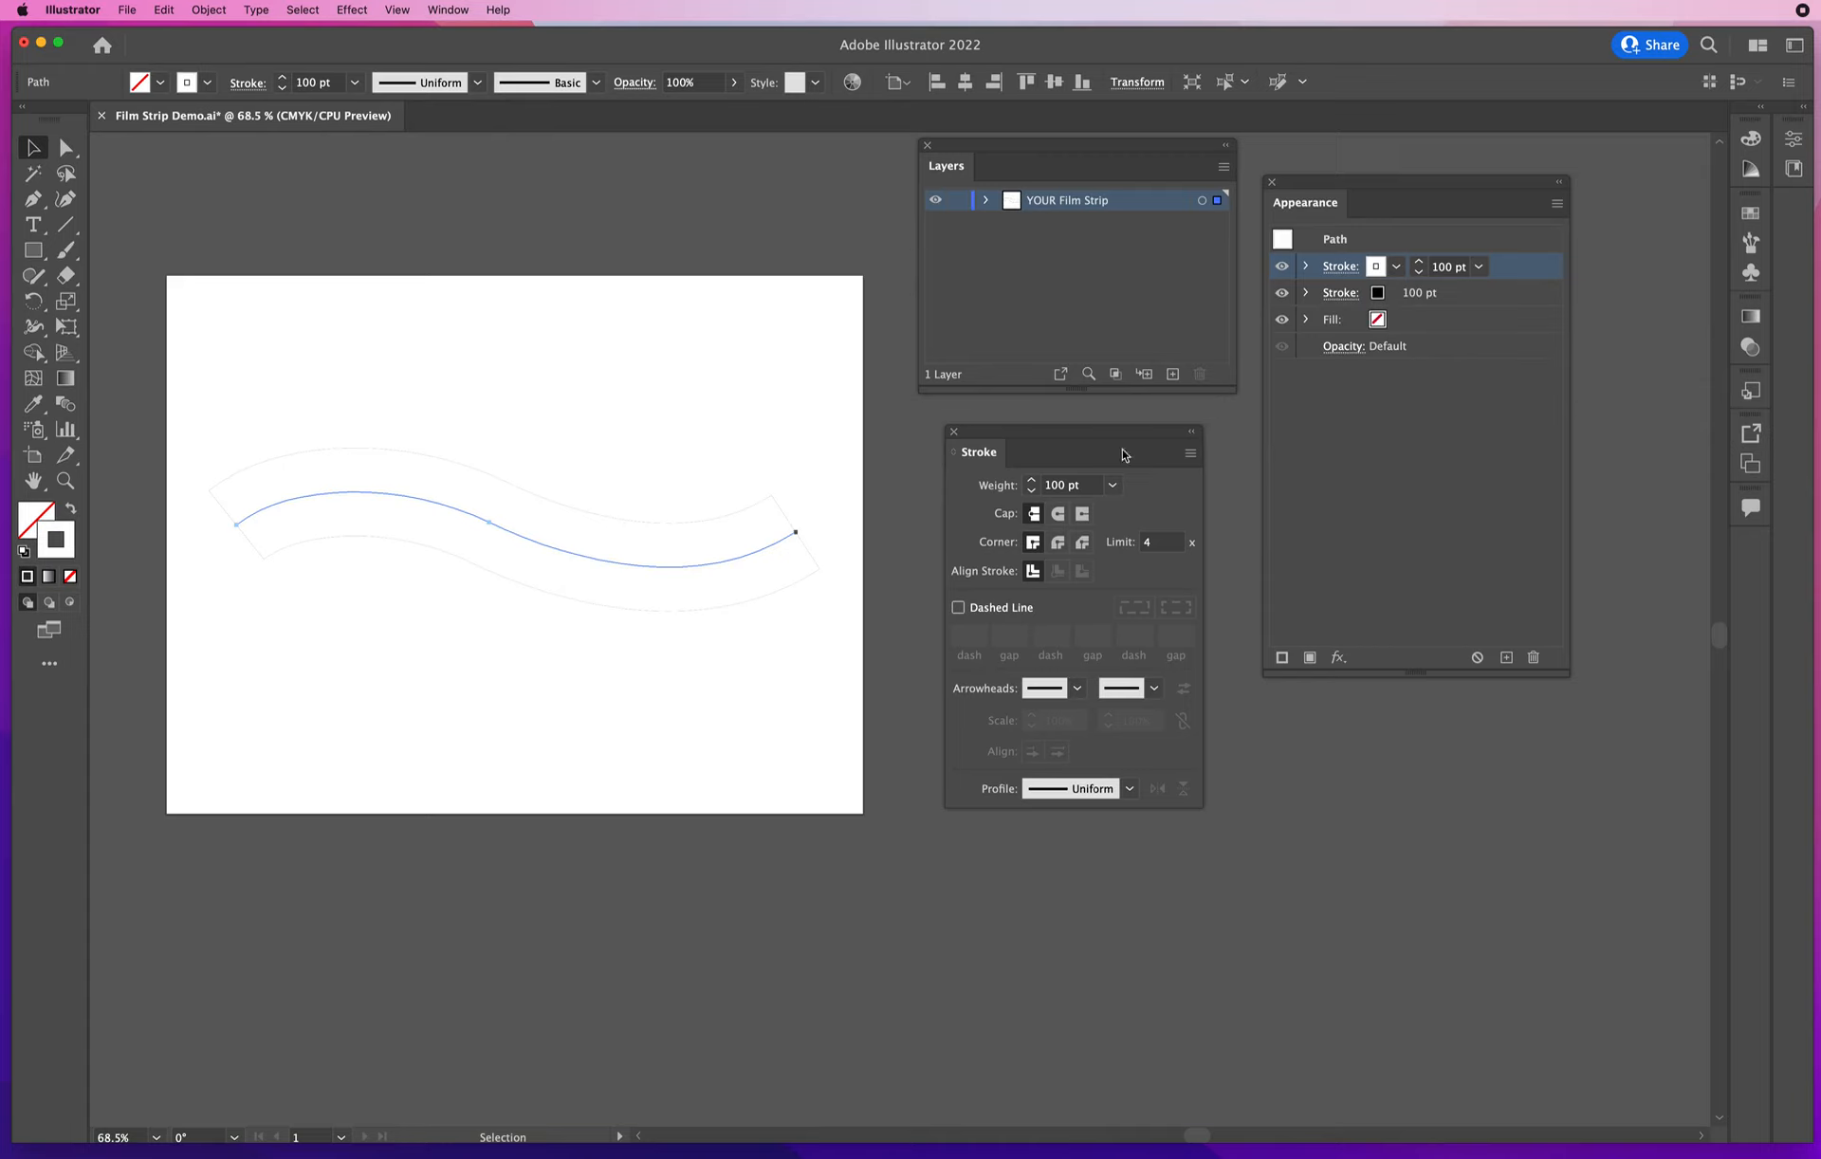
Reduce the white stroke's weight to 90 pt
{"action": "left_click", "coordinate": [1447, 266]}
{"action": "type", "text": "92"}
{"action": "key", "text": "Return"}
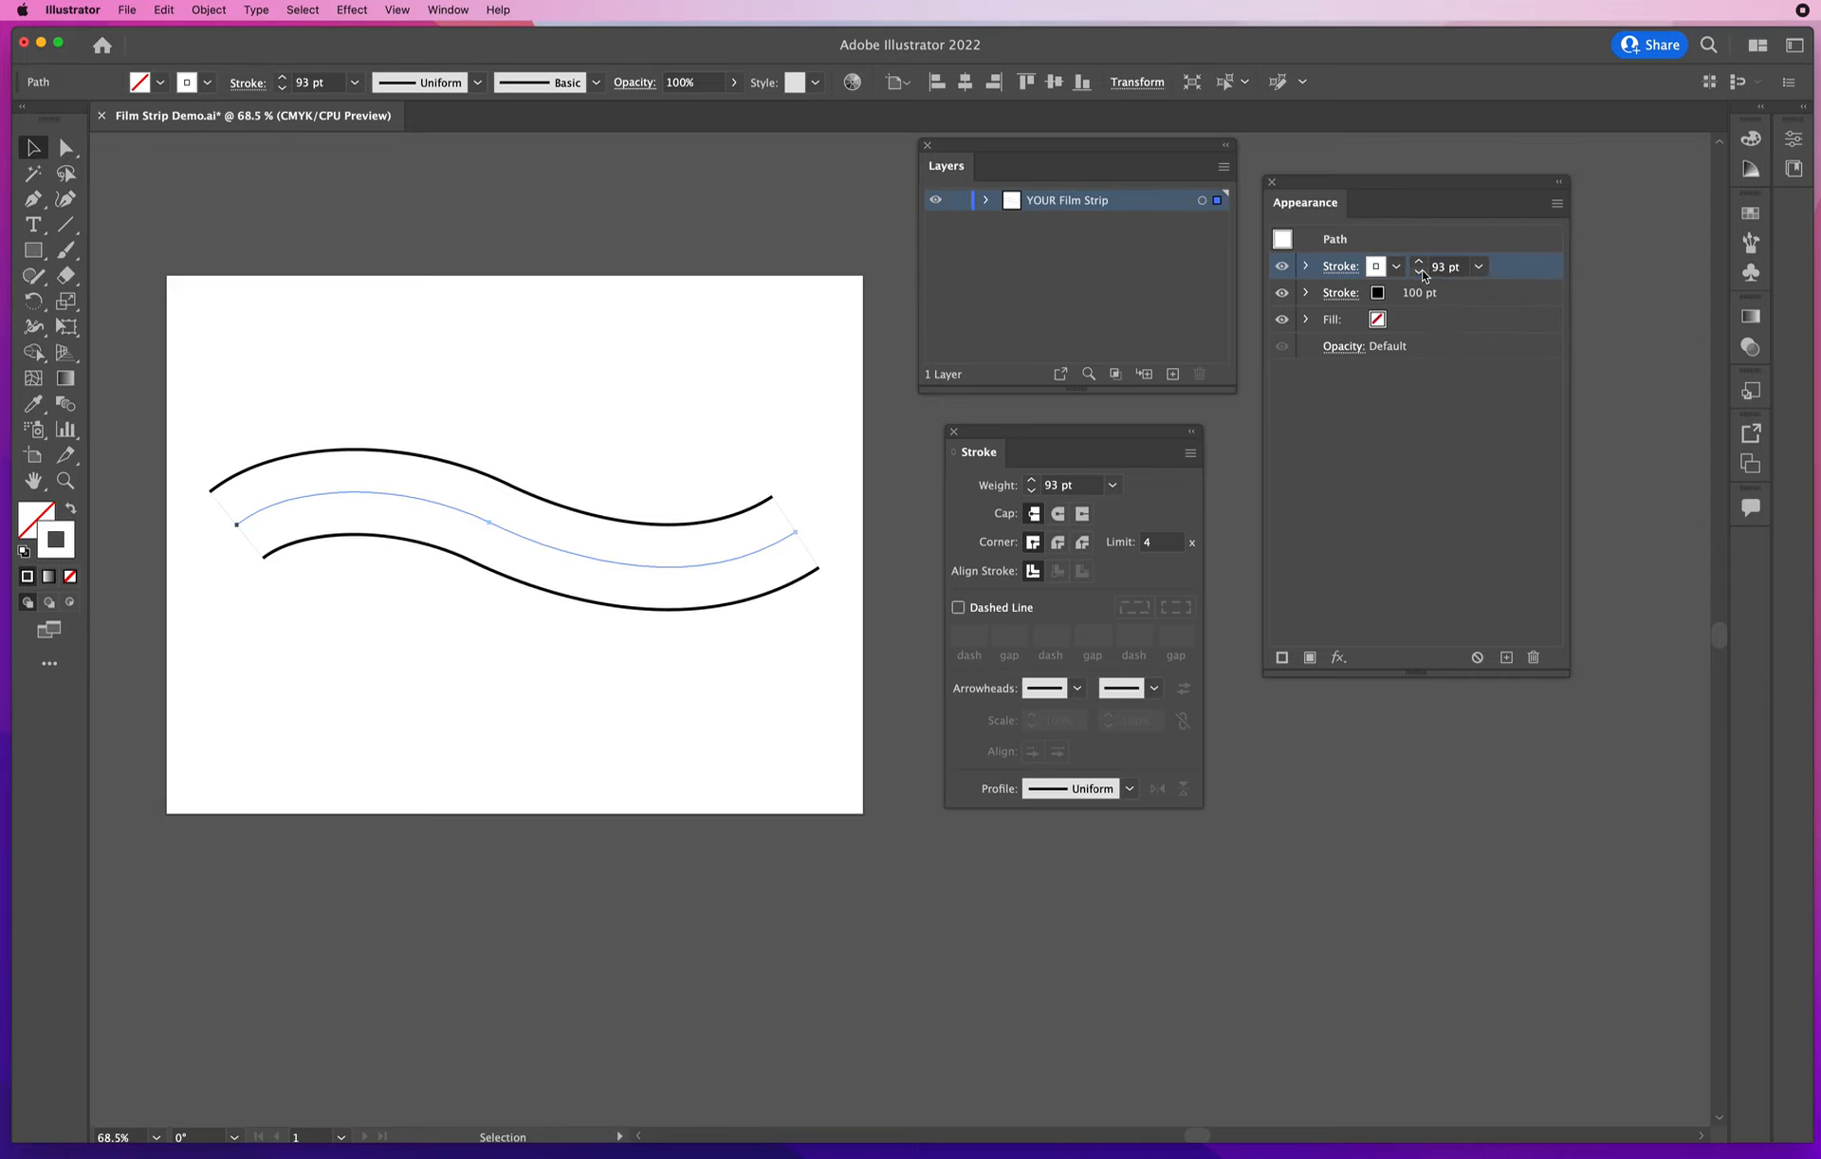
{"action": "left_click", "coordinate": [1421, 270]}
{"action": "left_click", "coordinate": [1421, 269]}
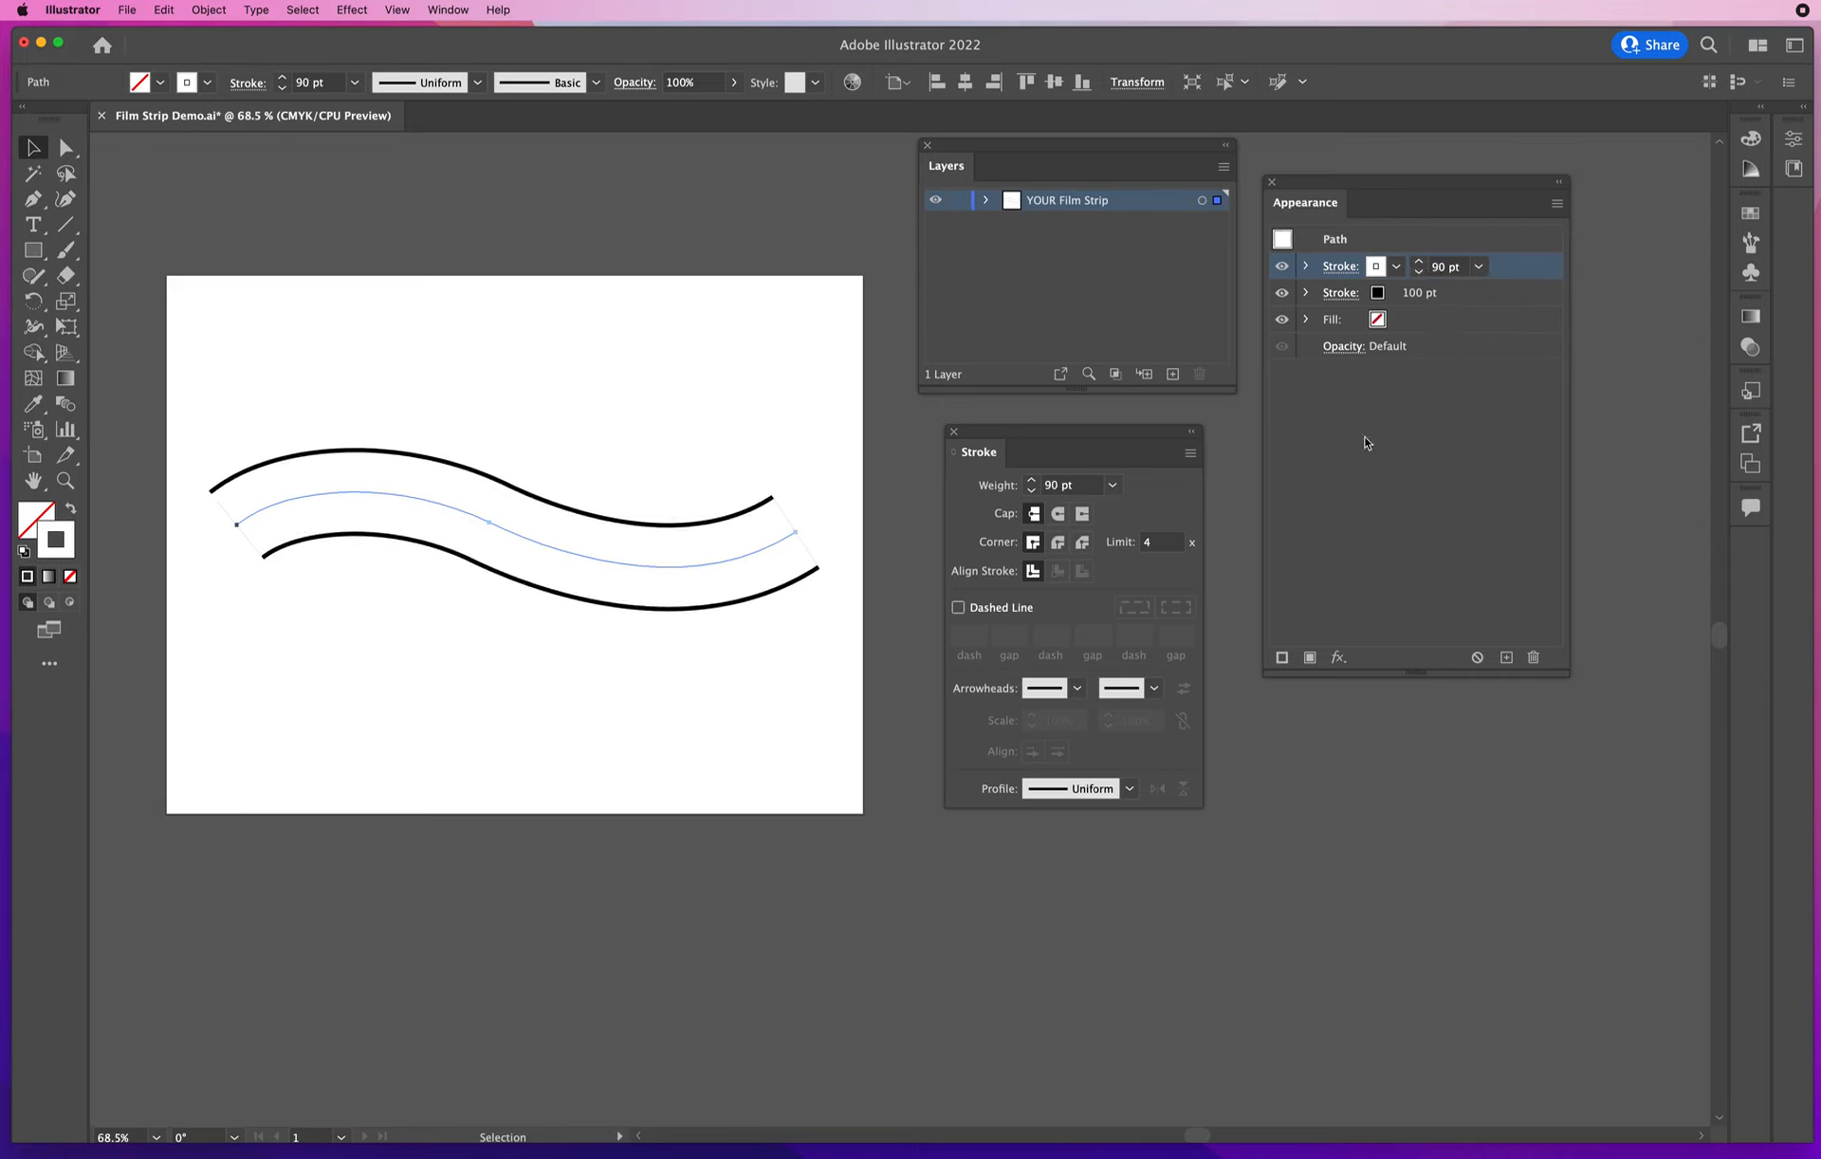
Make the white stroke a dashed line, trying a 4 pt dash and settling on 6 pt
{"action": "mouse_move", "coordinate": [994, 433]}
{"action": "left_mouse_down"}
{"action": "mouse_move", "coordinate": [1015, 427]}
{"action": "mouse_move", "coordinate": [976, 424]}
{"action": "left_mouse_up"}
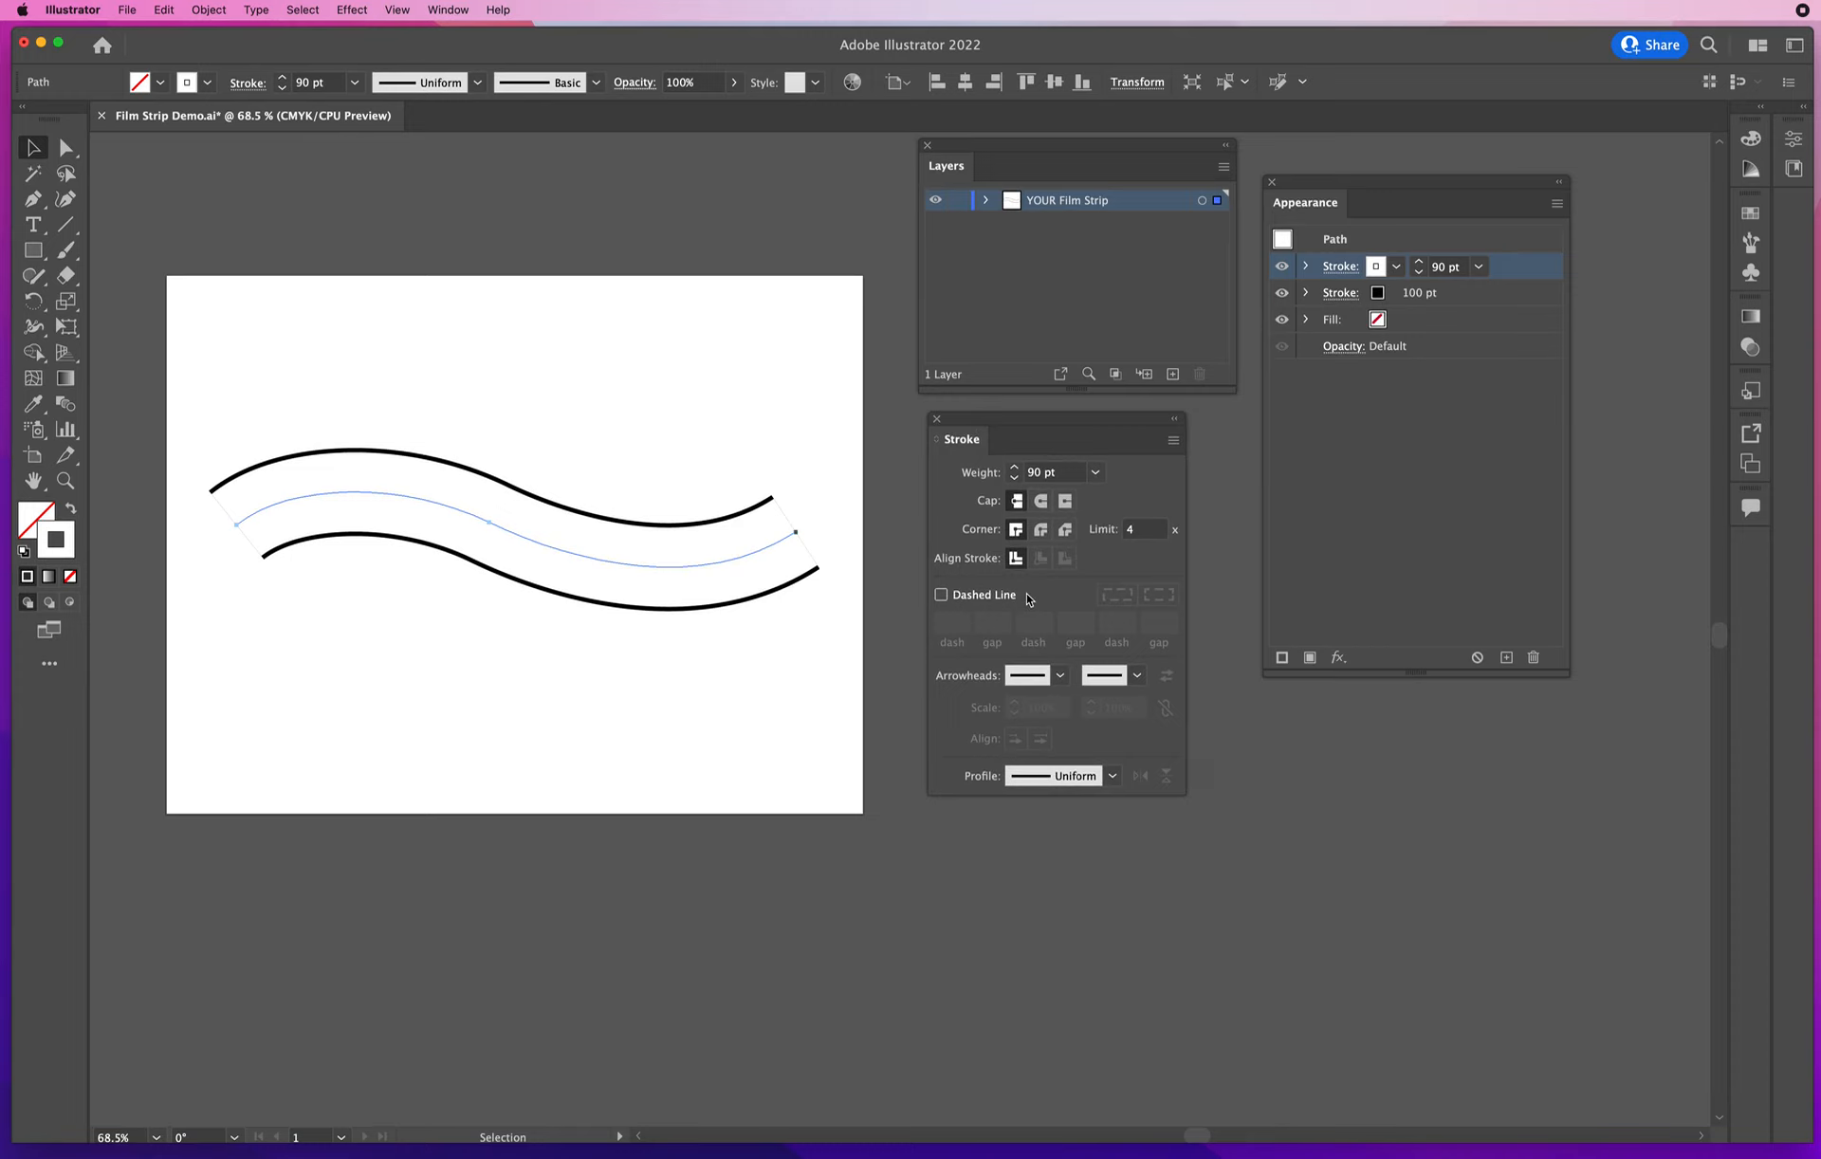
{"action": "left_click", "coordinate": [941, 595]}
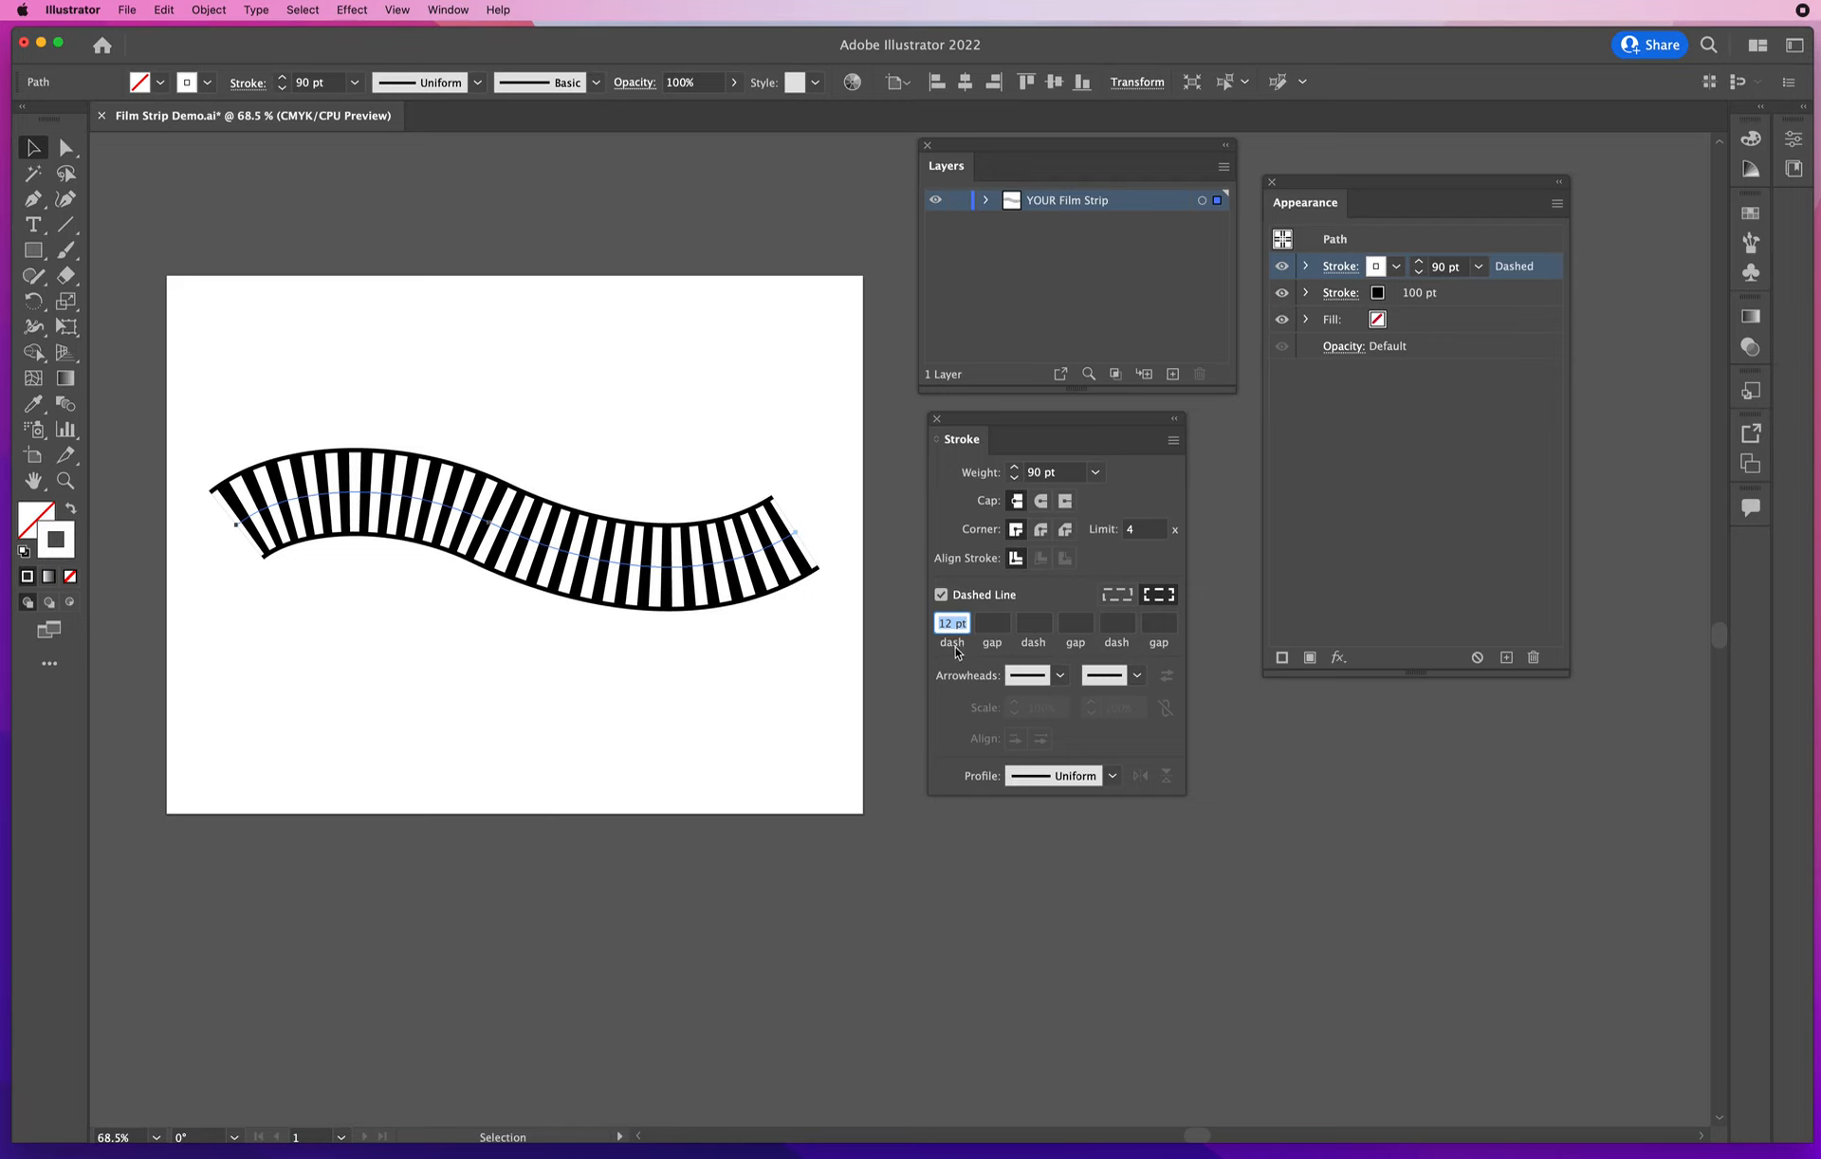
{"action": "type", "text": "4"}
{"action": "key", "text": "Return"}
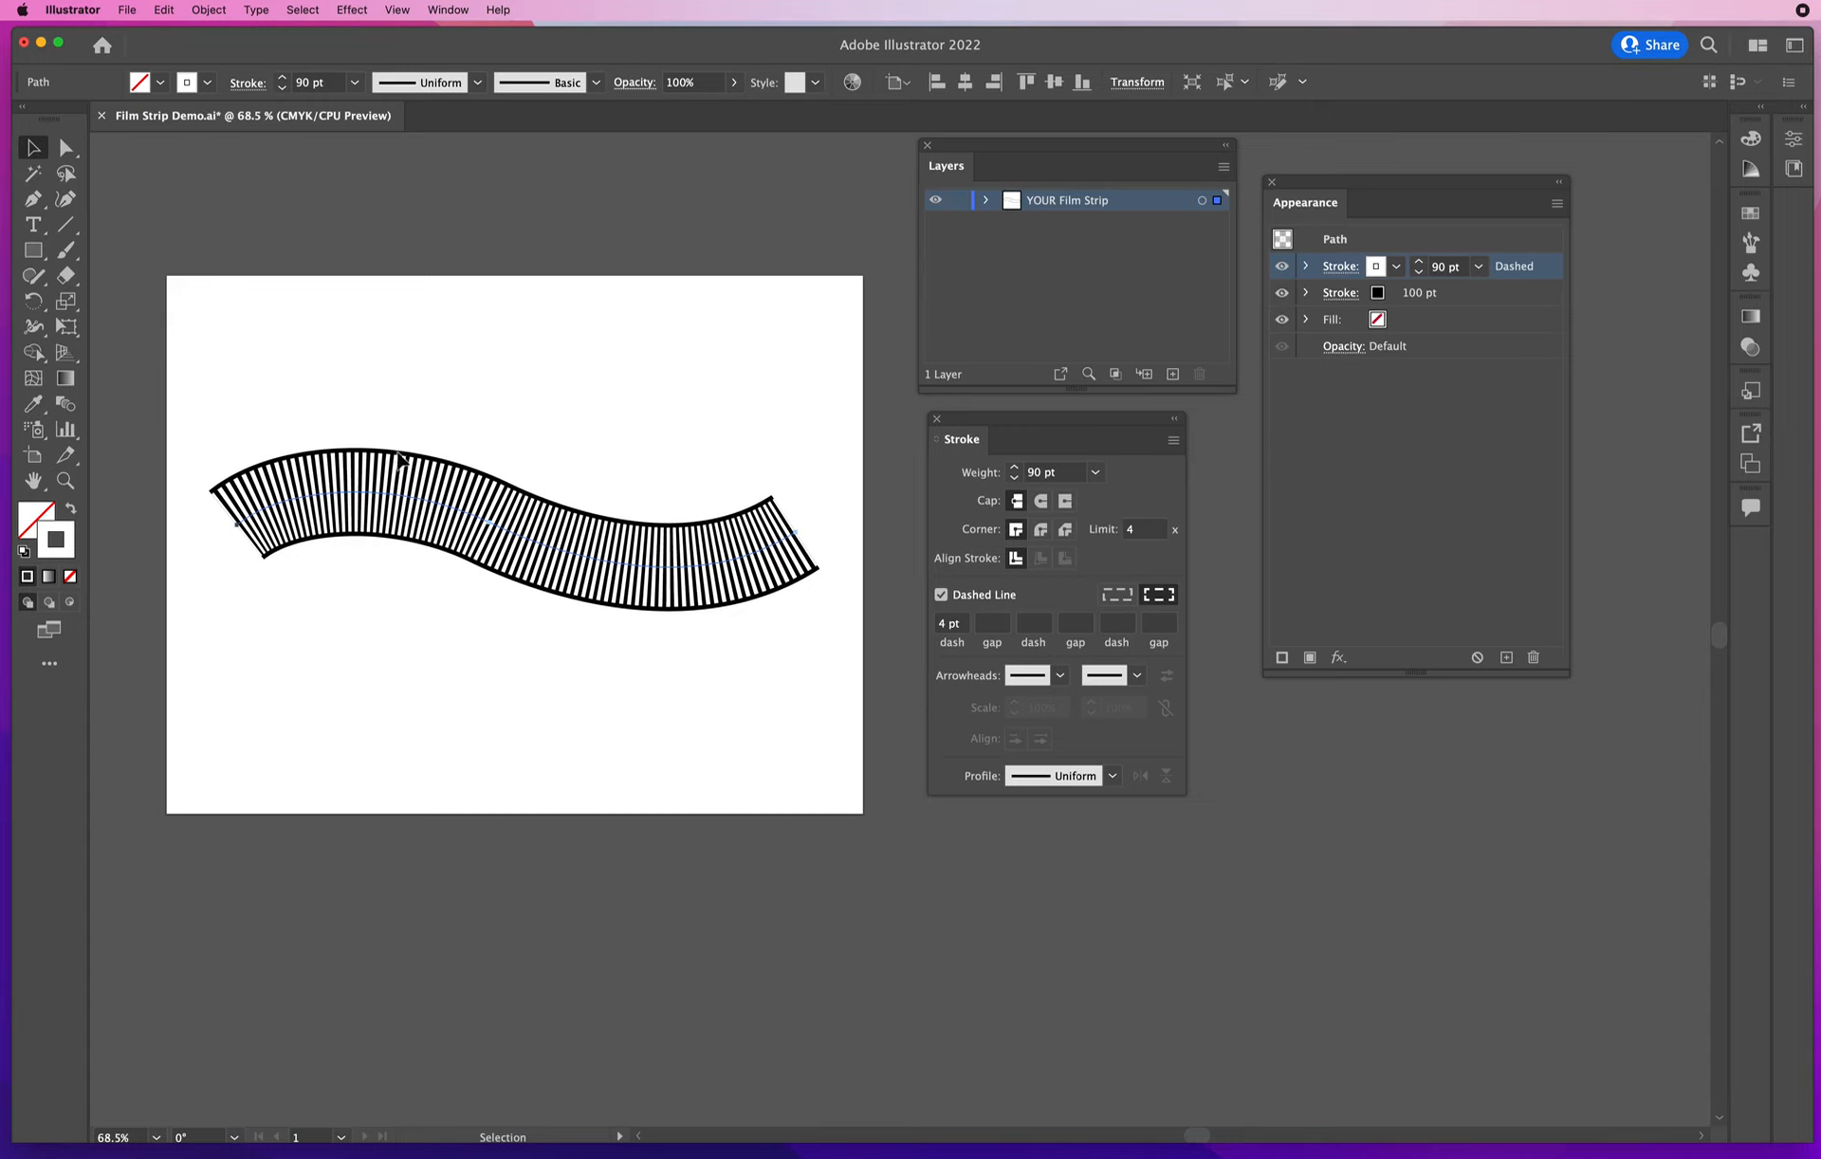
{"action": "left_click", "coordinate": [949, 623]}
{"action": "type", "text": "6"}
{"action": "key", "text": "Return"}
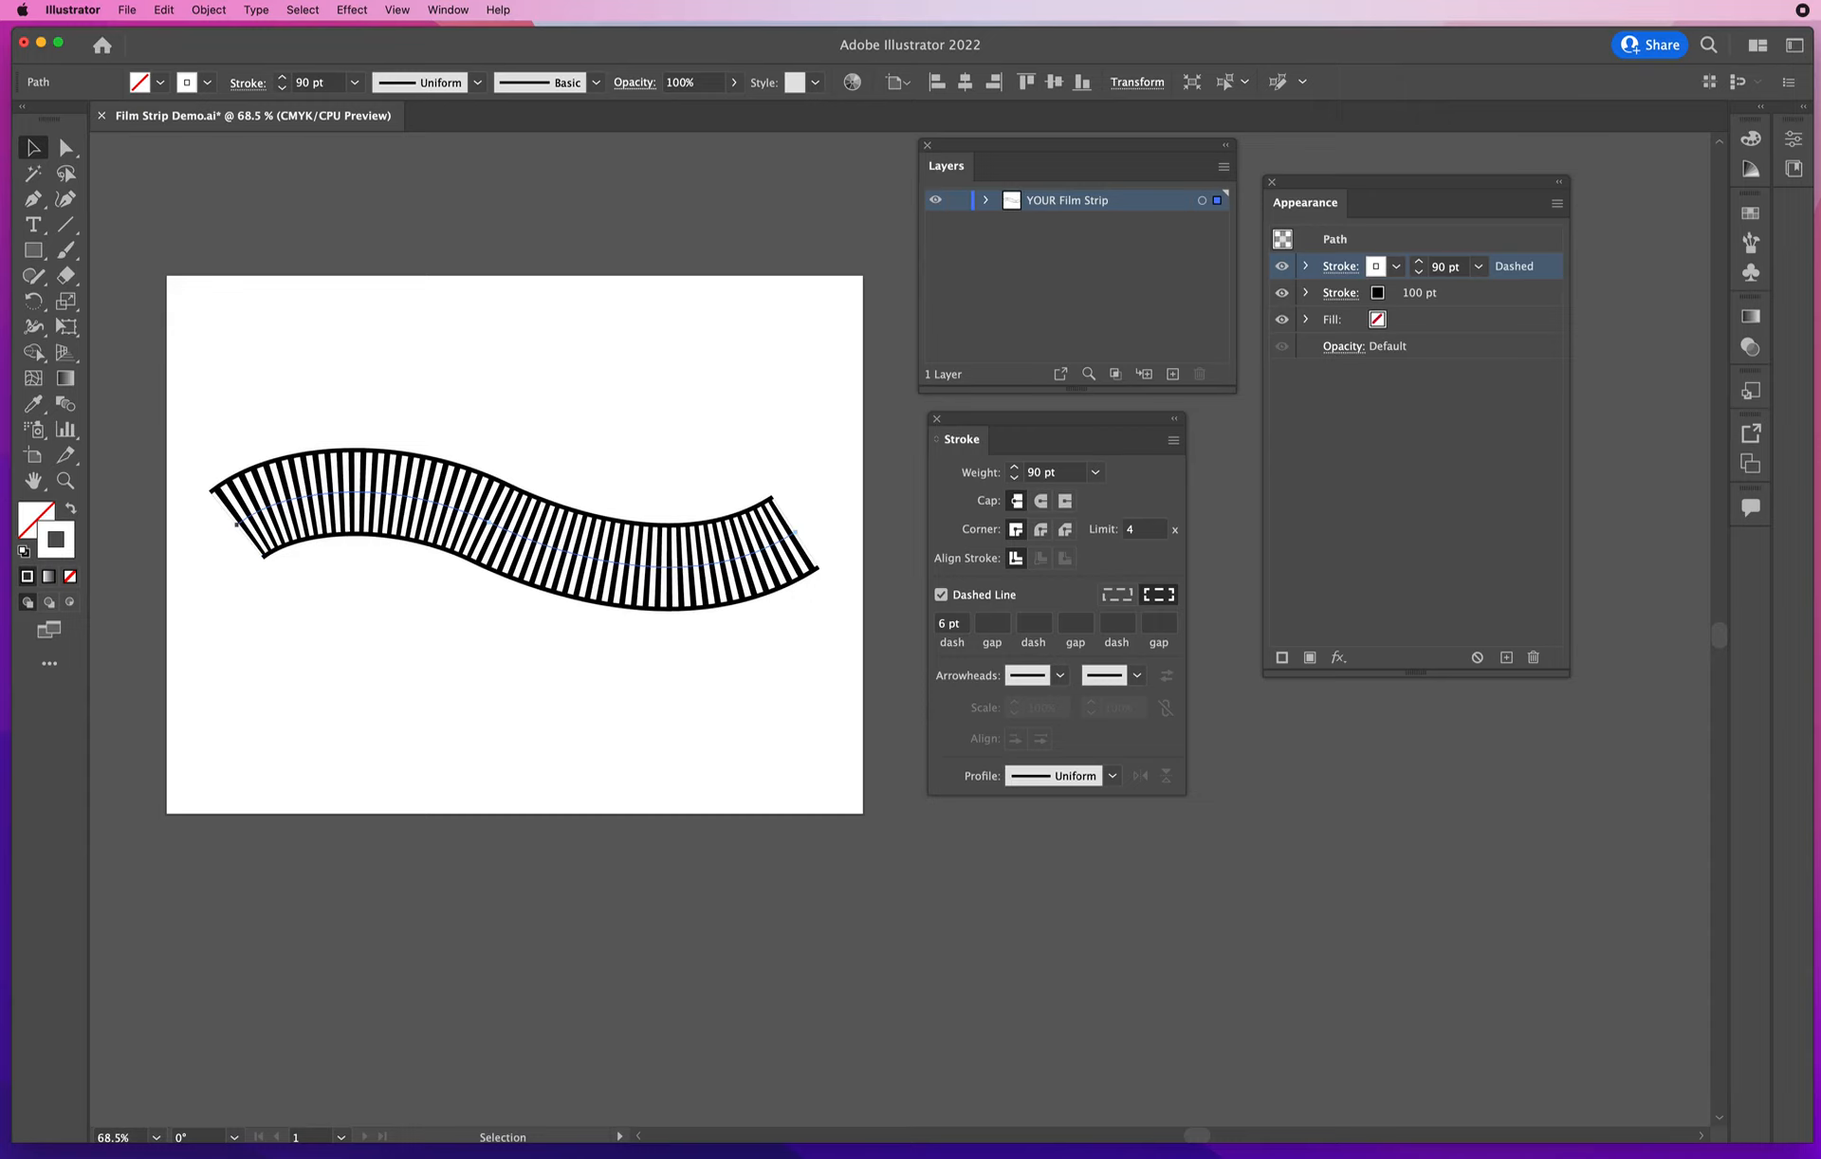
Try gaps of 6 pt and 10 pt between the white stroke's dashes, and settle on 8 pt
{"action": "left_click", "coordinate": [993, 623]}
{"action": "type", "text": "6"}
{"action": "key", "text": "Return"}
{"action": "left_click_drag", "start_coordinate": [1001, 623], "coordinate": [956, 623]}
{"action": "type", "text": "10"}
{"action": "key", "text": "Return"}
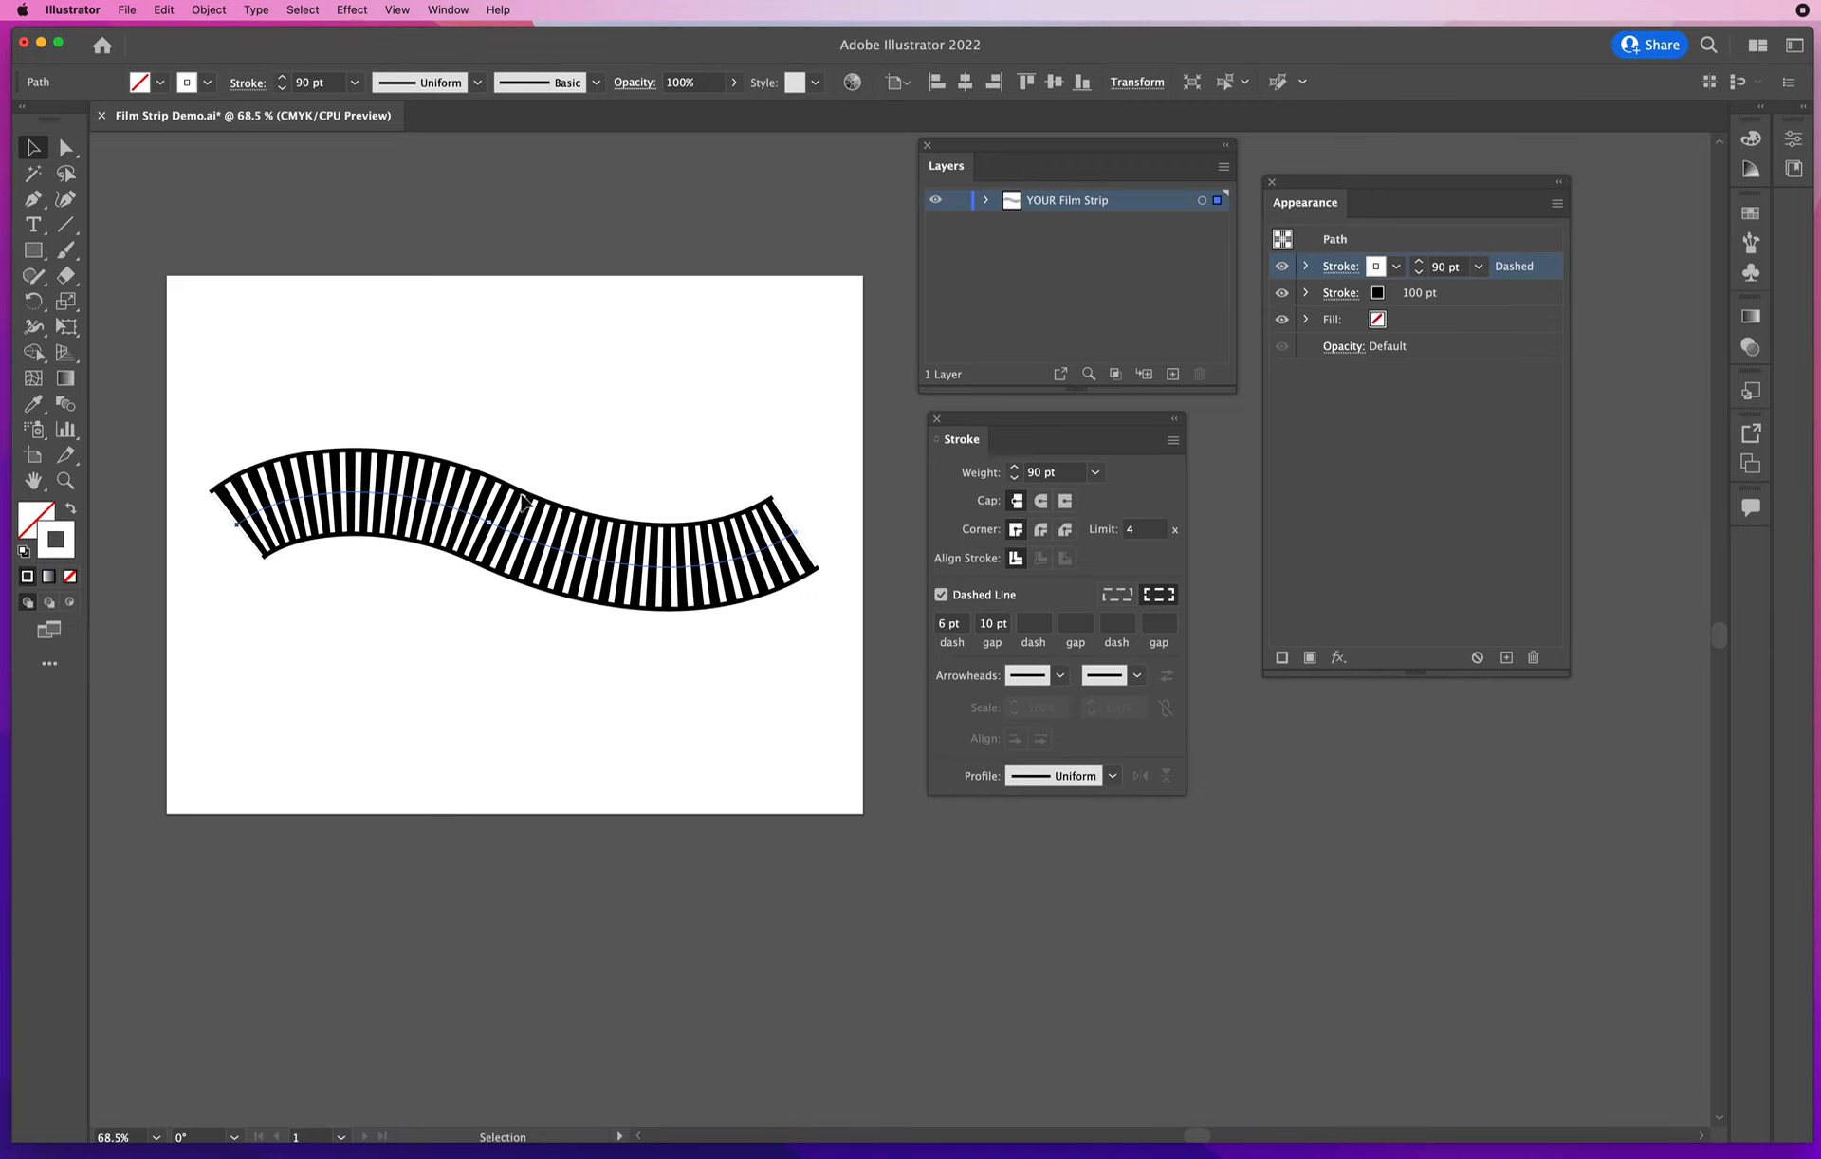
{"action": "left_click", "coordinate": [984, 626]}
{"action": "type", "text": "8"}
{"action": "key", "text": "Return"}
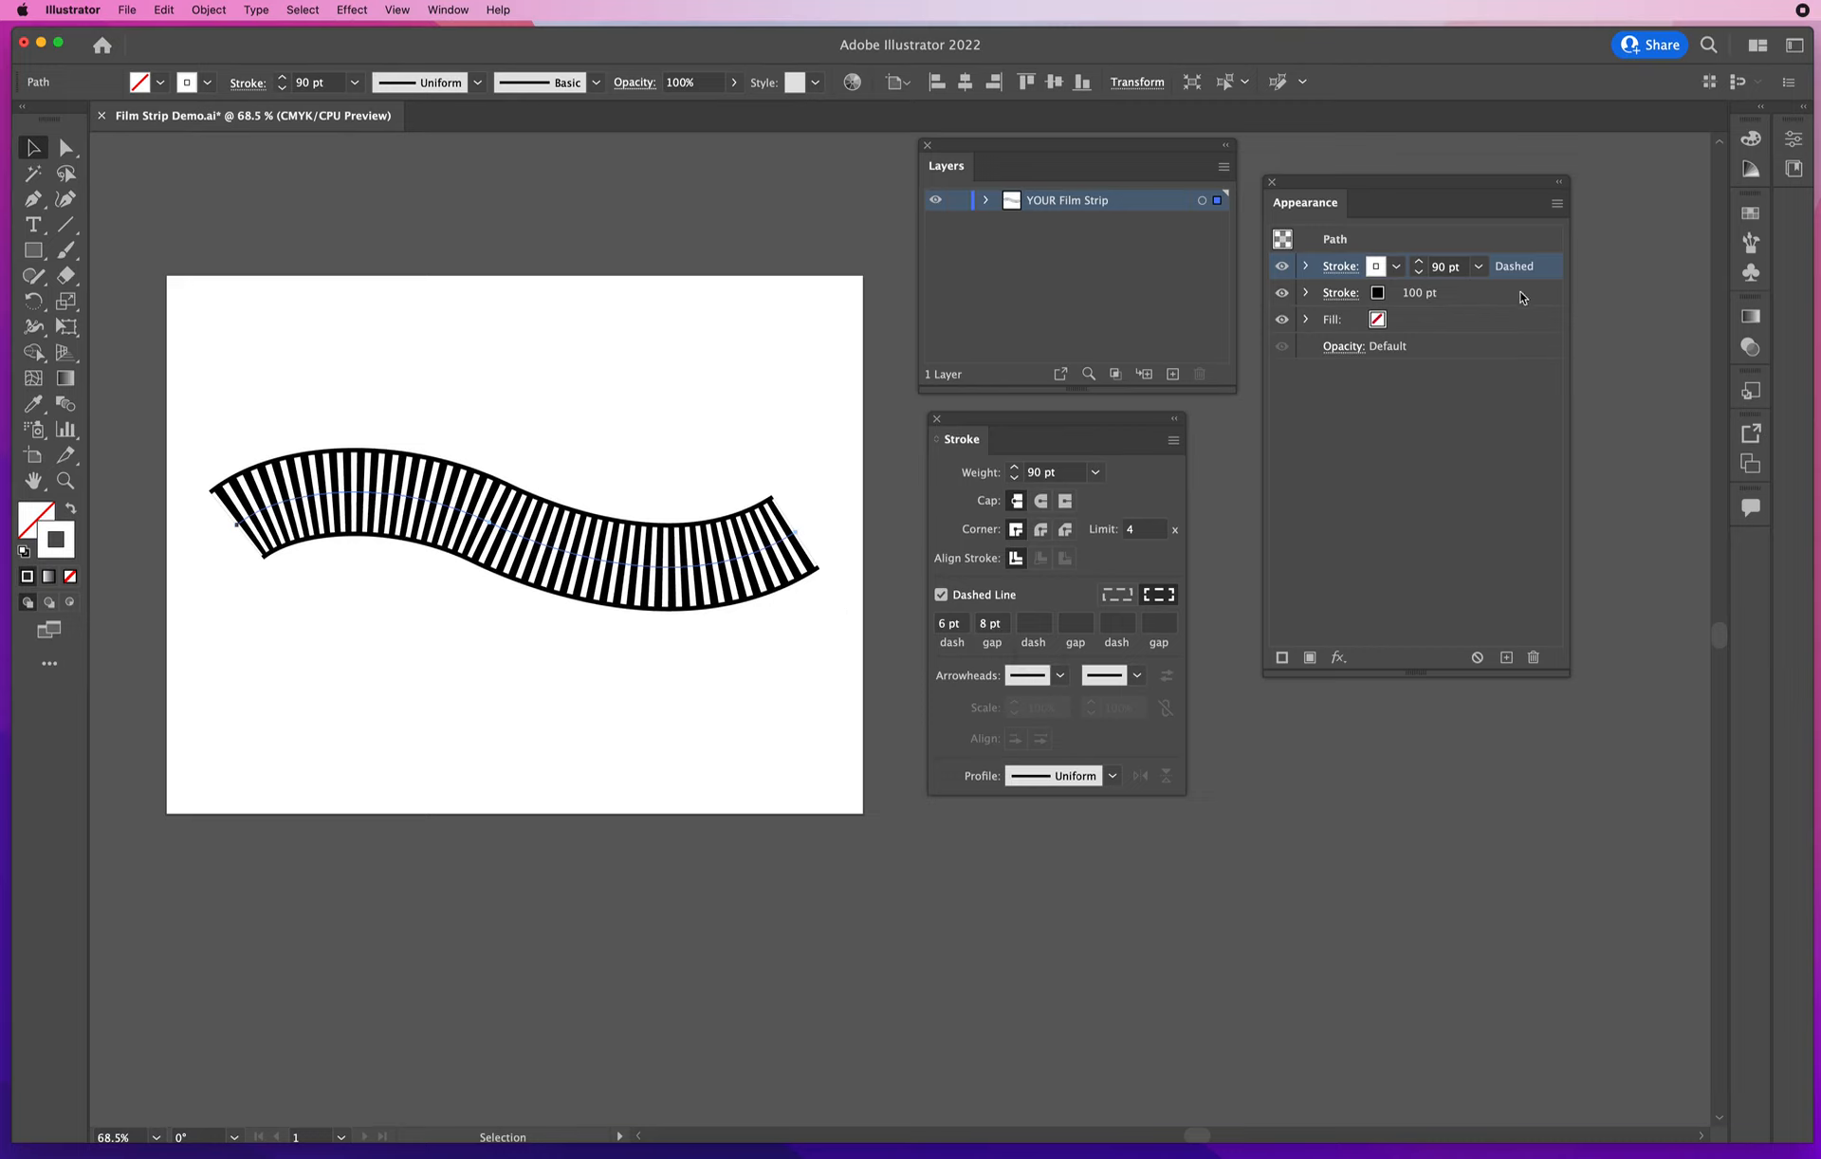
Add a third stroke to the wavy path above the white dashed one and colour it black
{"action": "left_click", "coordinate": [1481, 296]}
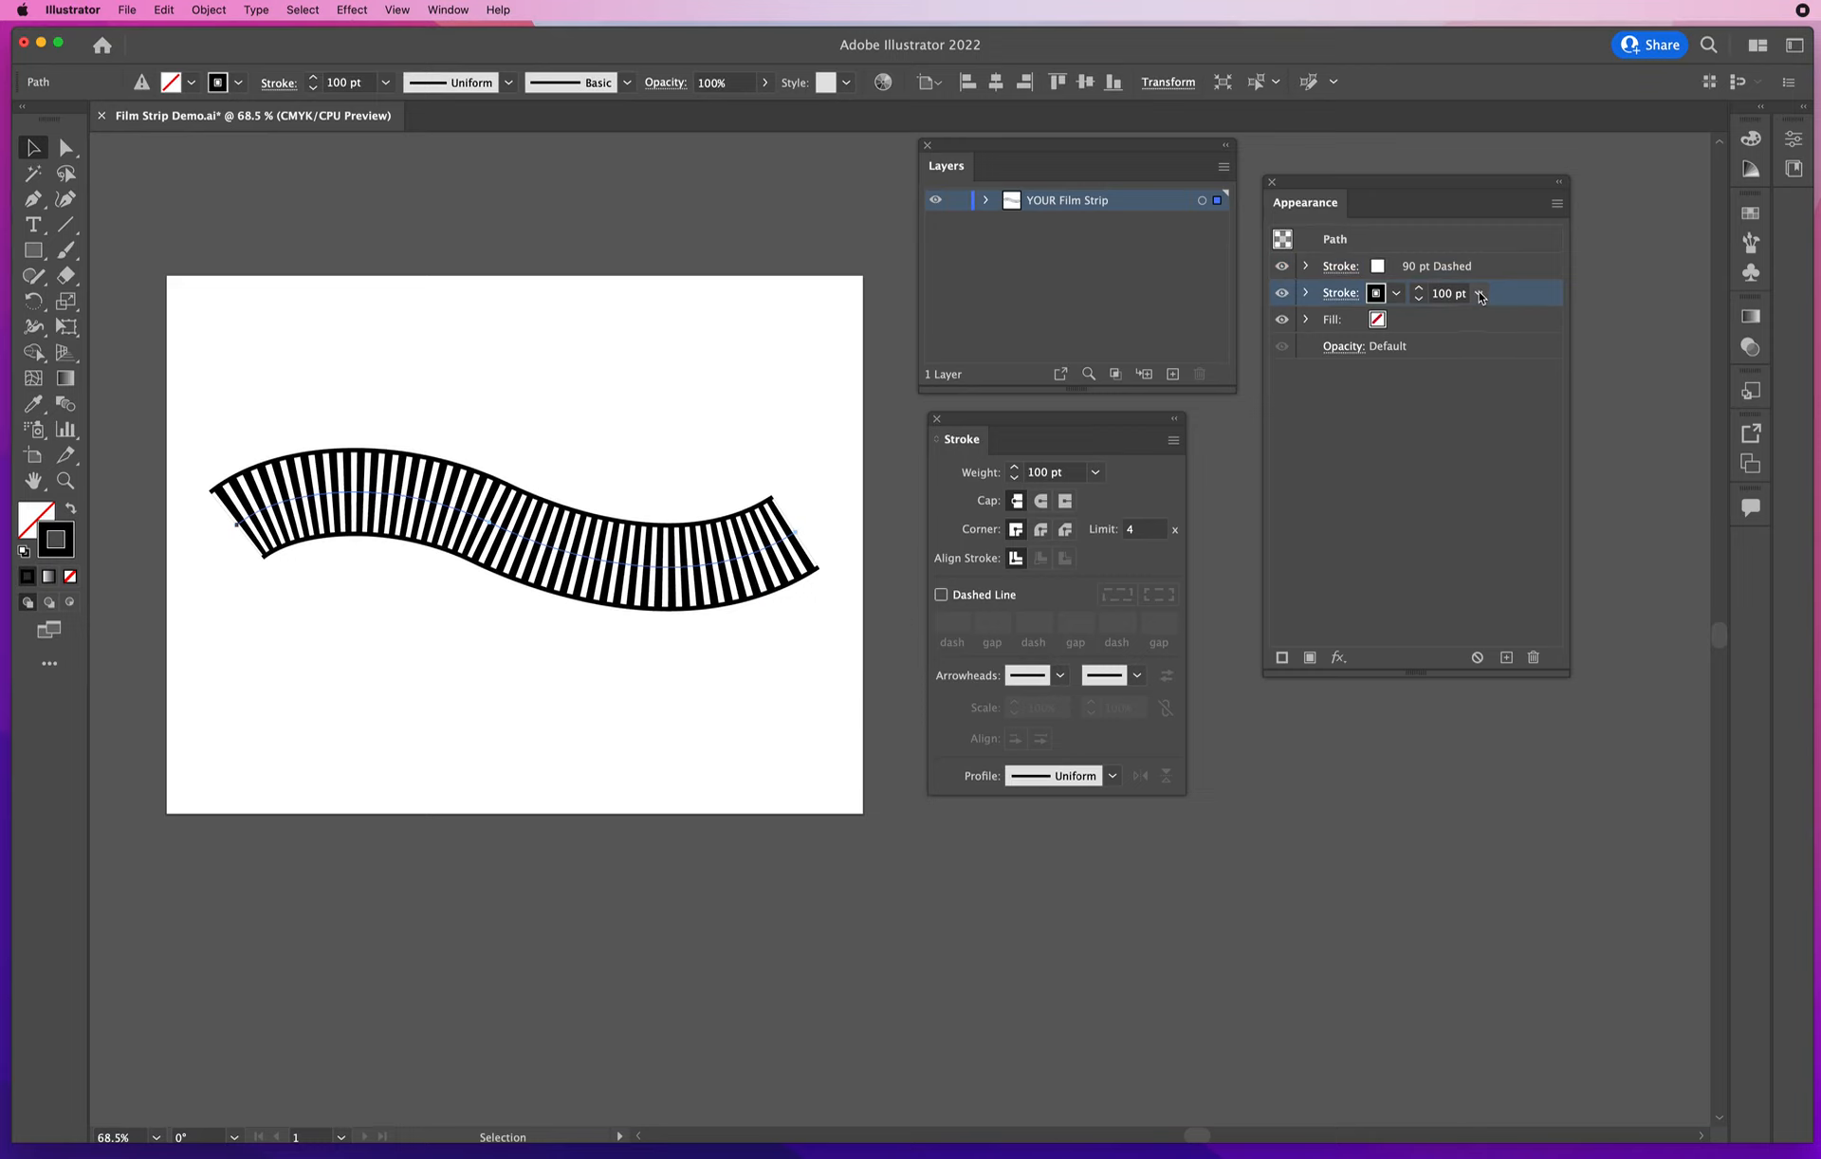
{"action": "left_click", "coordinate": [1524, 270]}
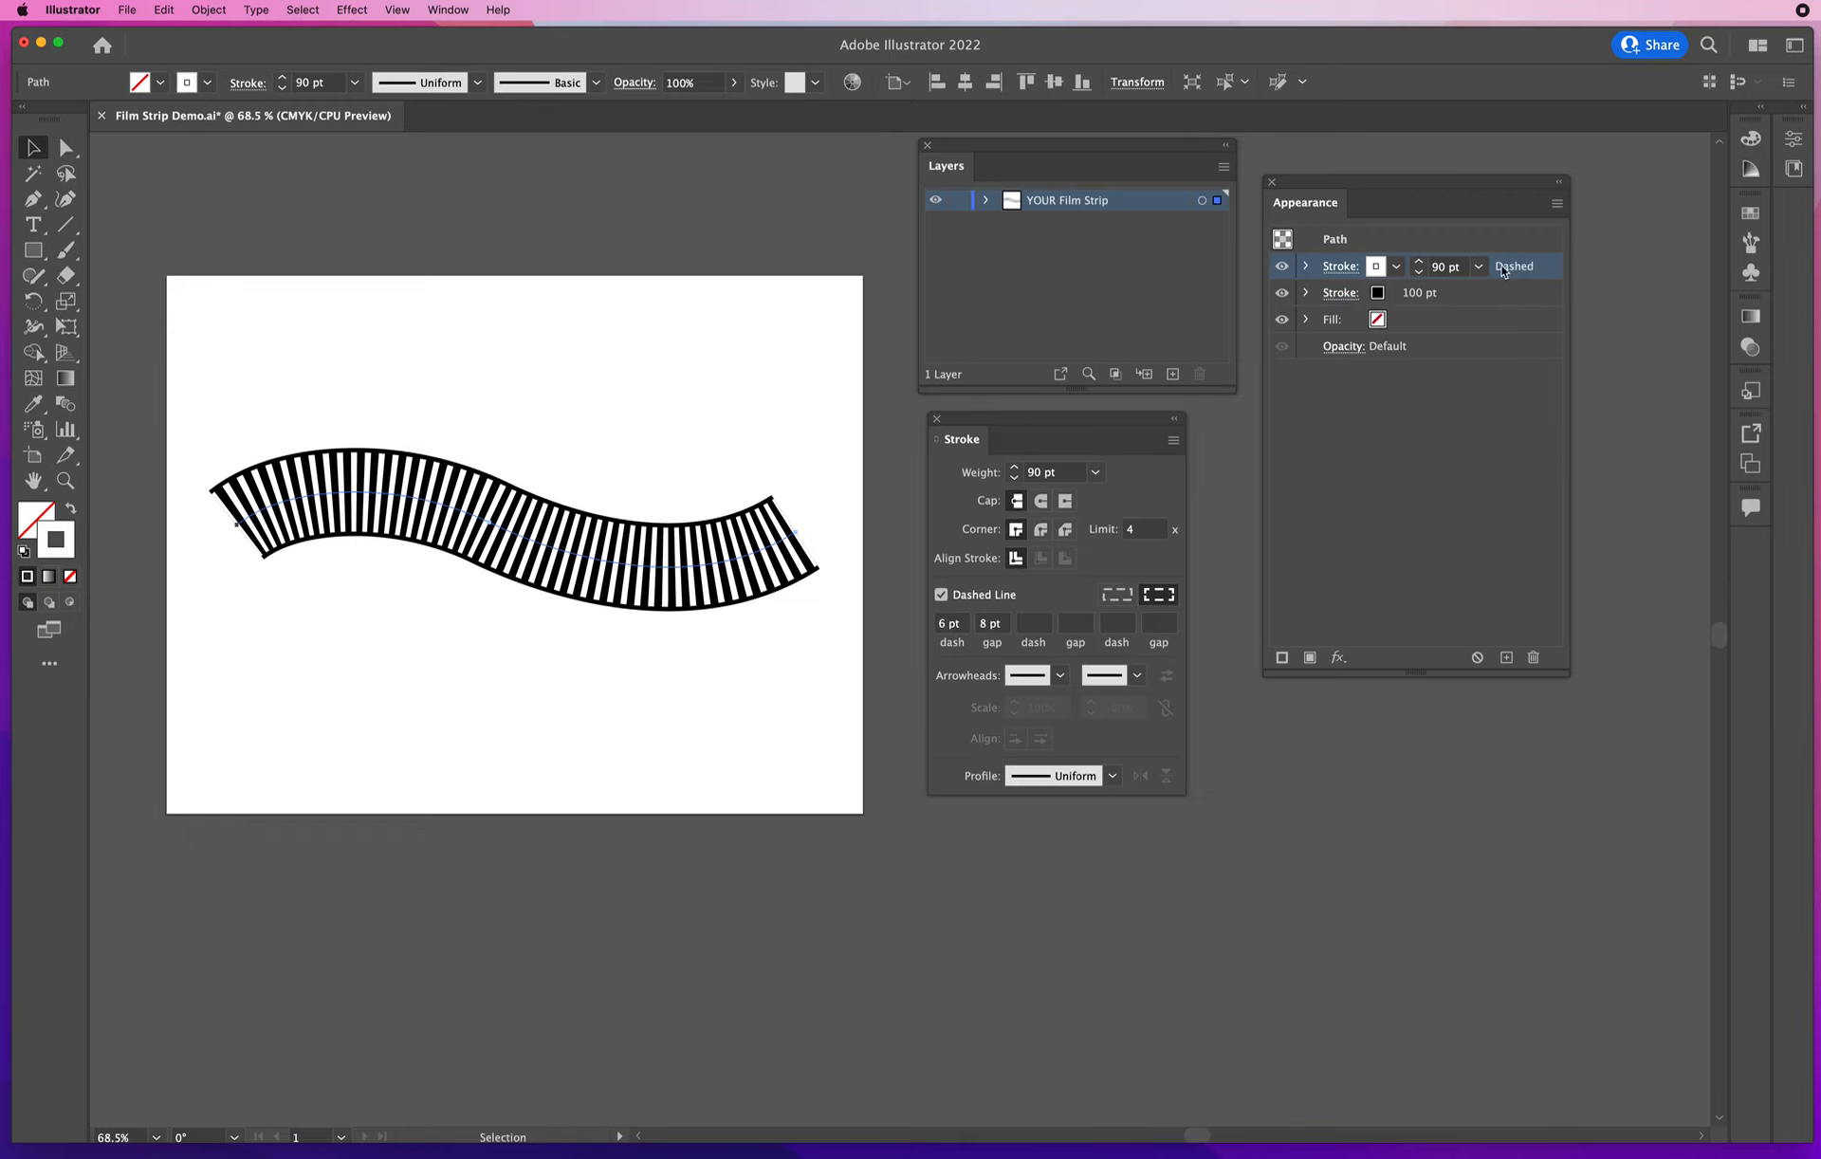
{"action": "left_click", "coordinate": [1557, 206]}
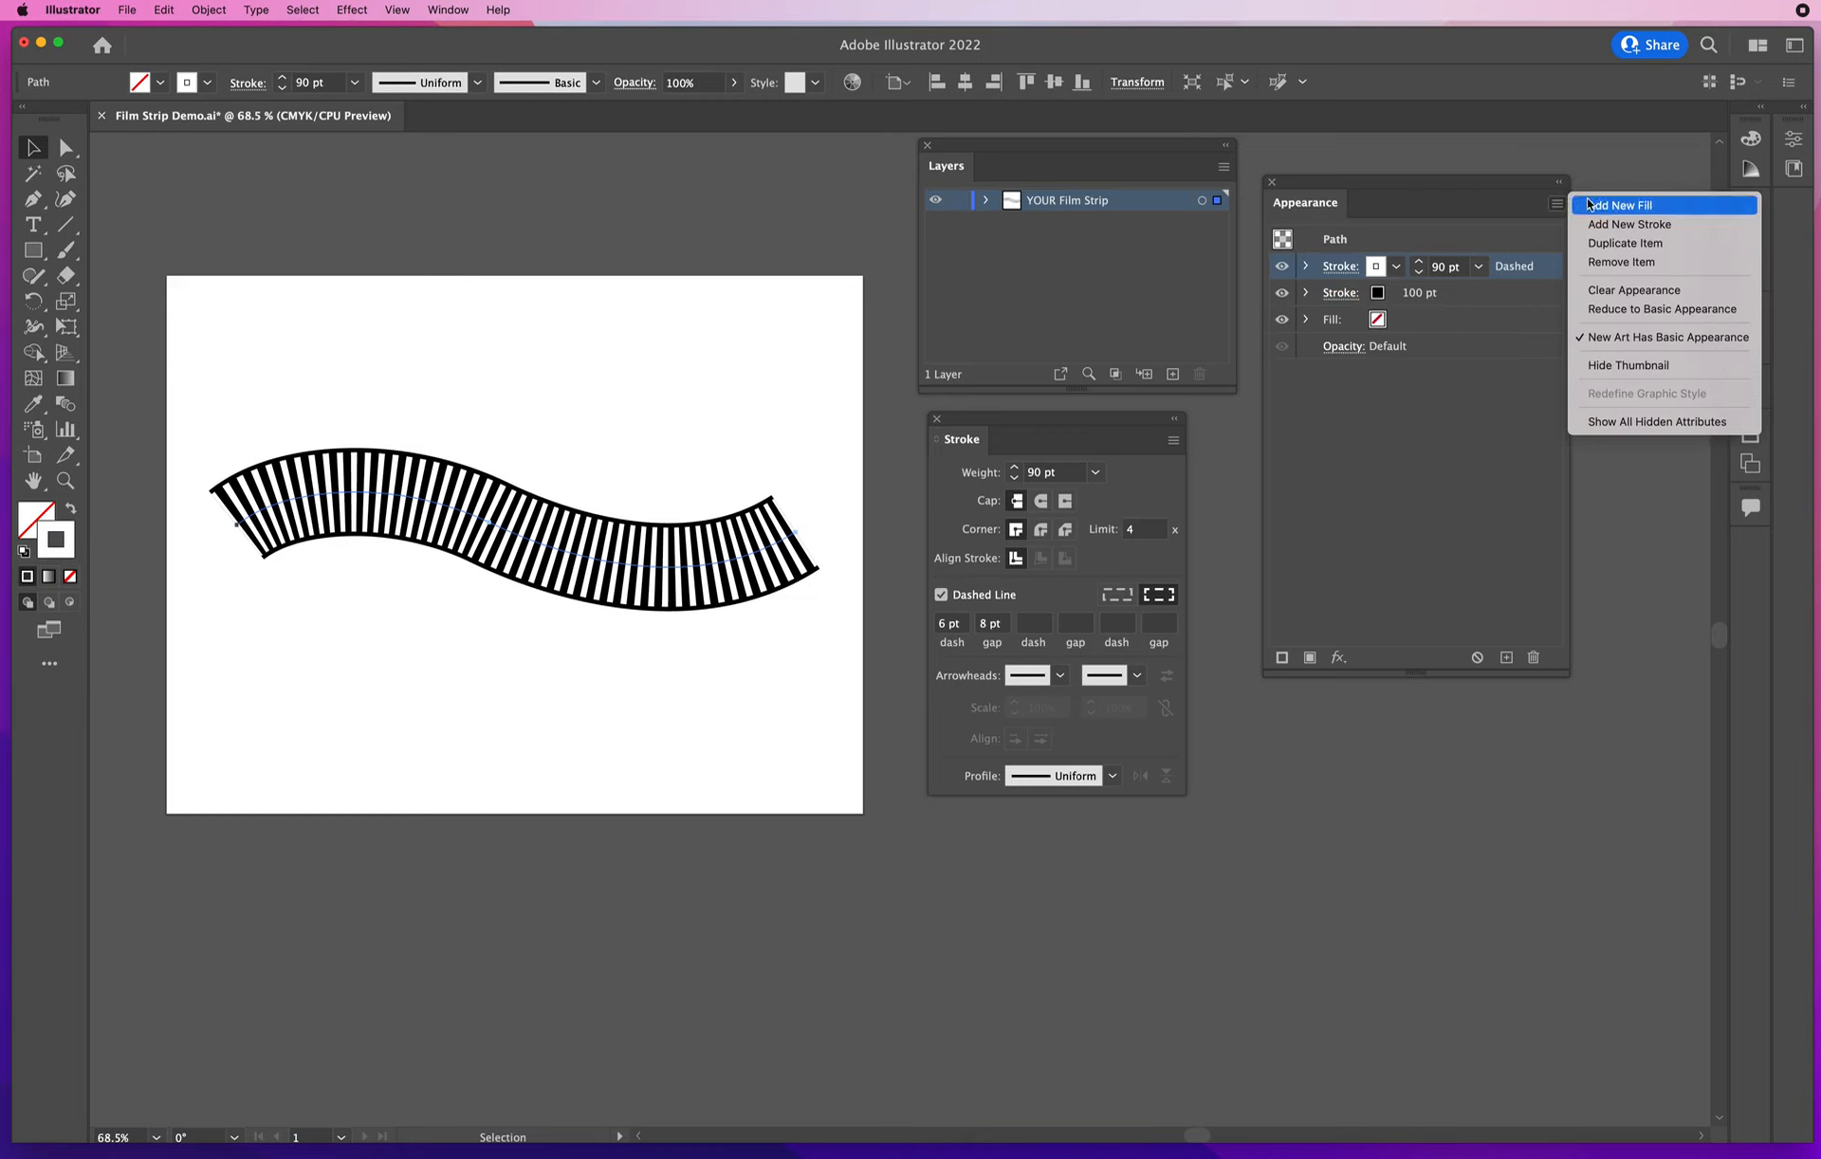
{"action": "left_click", "coordinate": [1609, 225]}
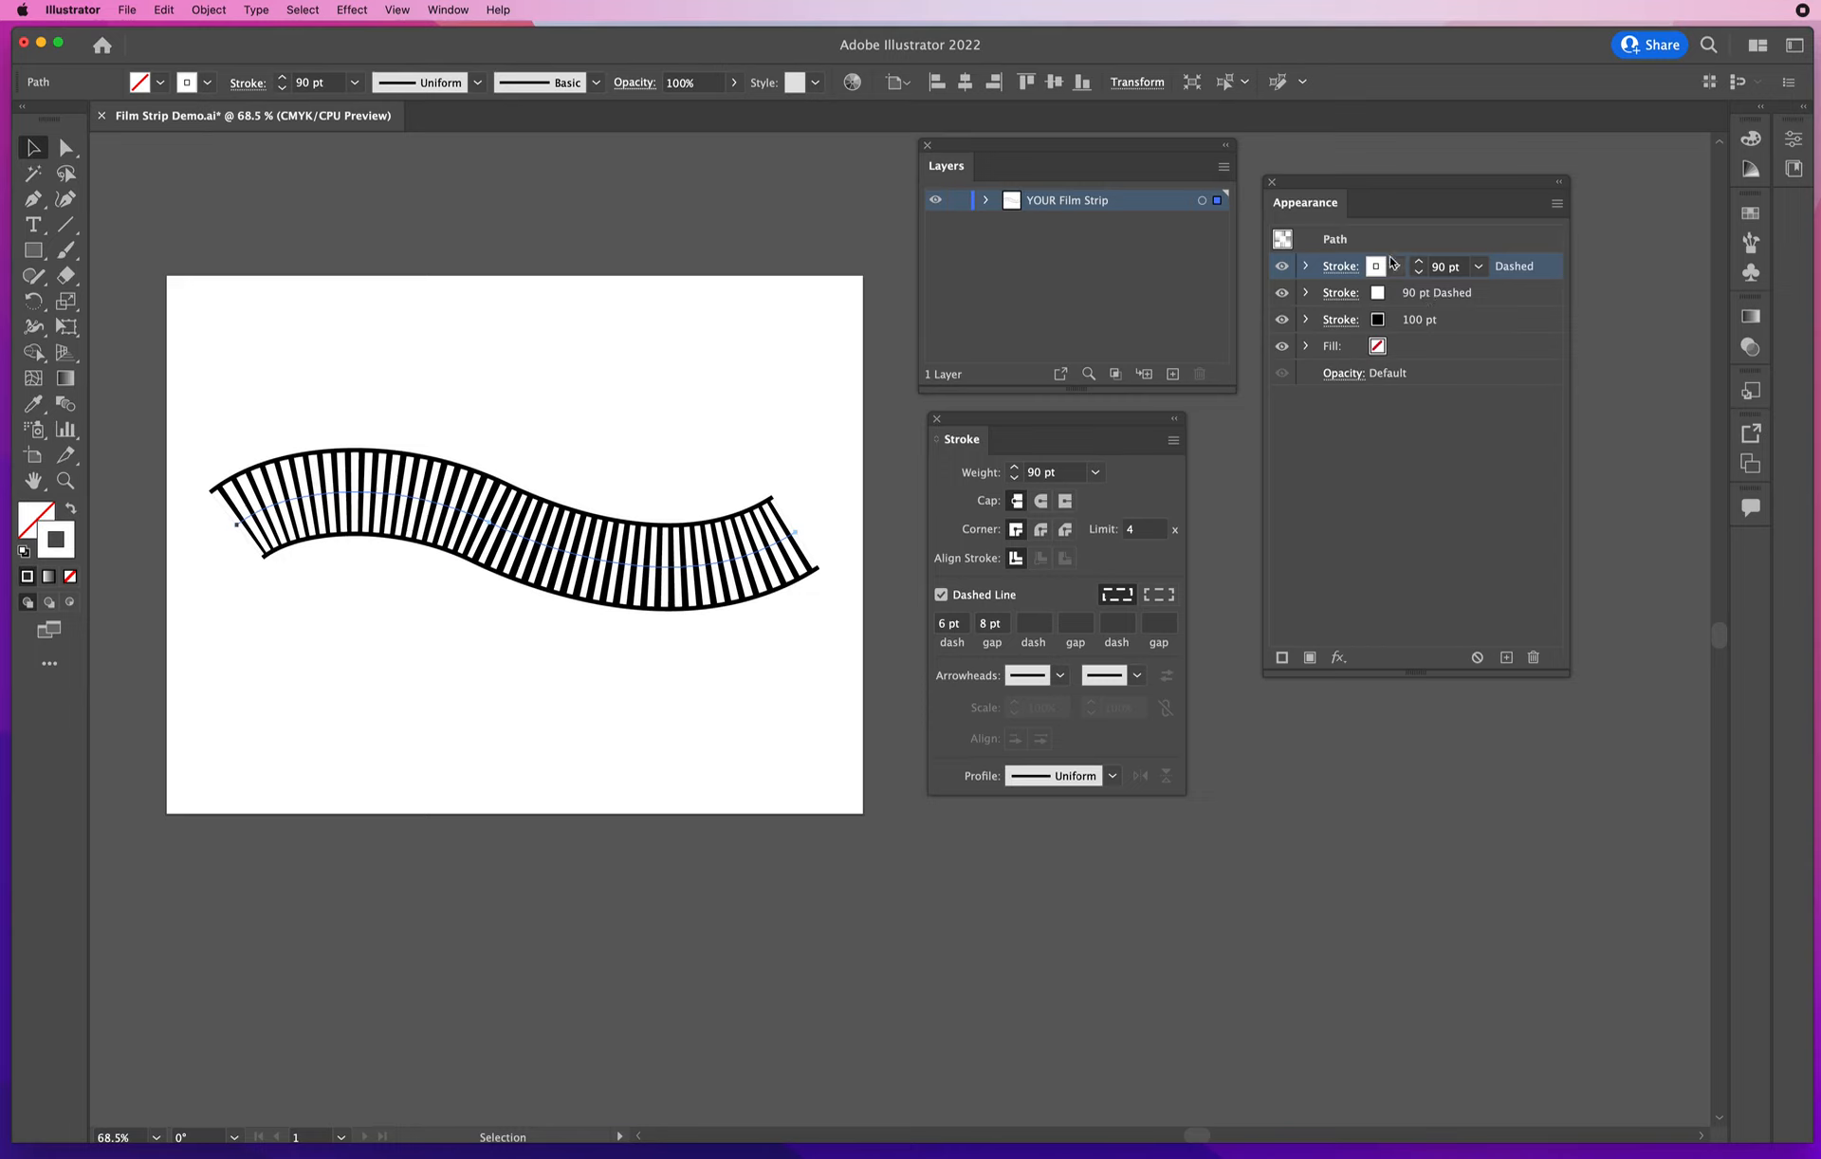
{"action": "left_click", "coordinate": [1396, 267]}
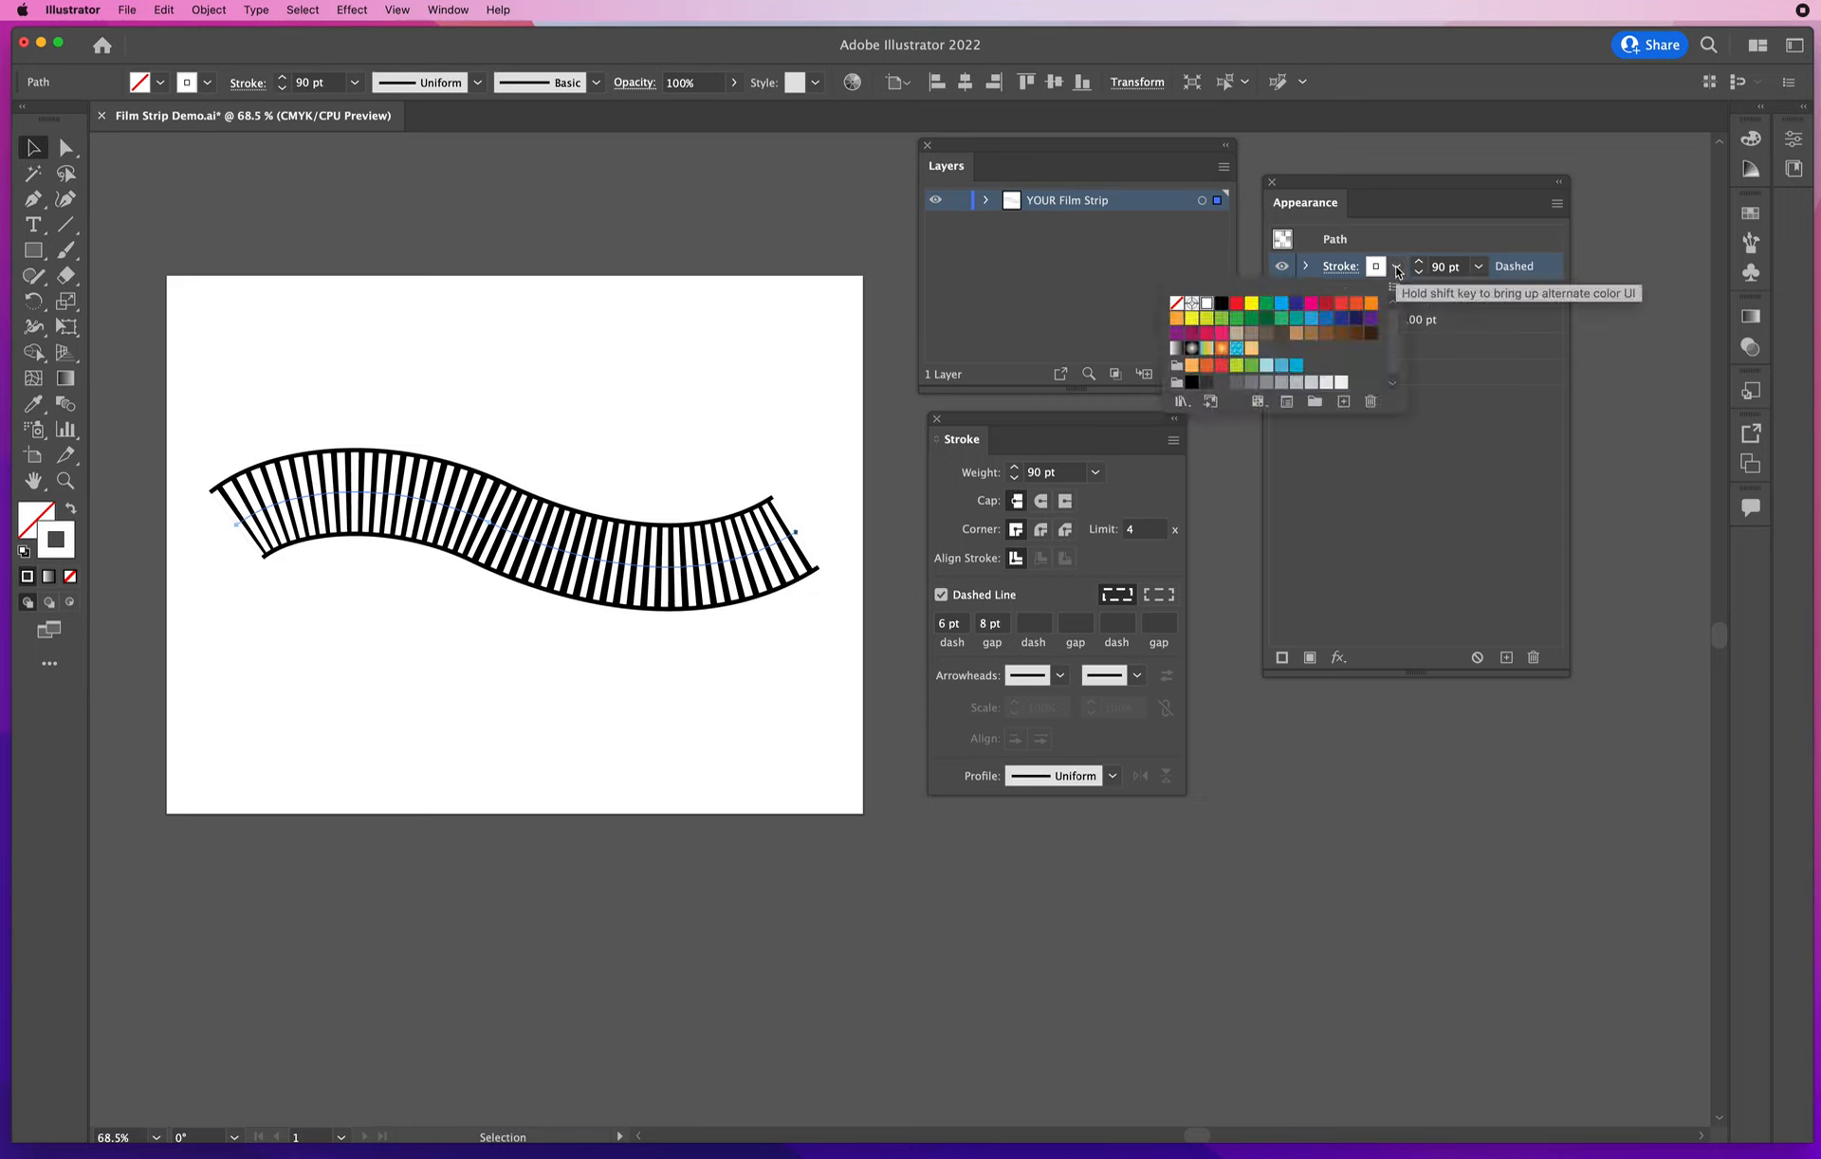
{"action": "left_click", "coordinate": [1221, 305]}
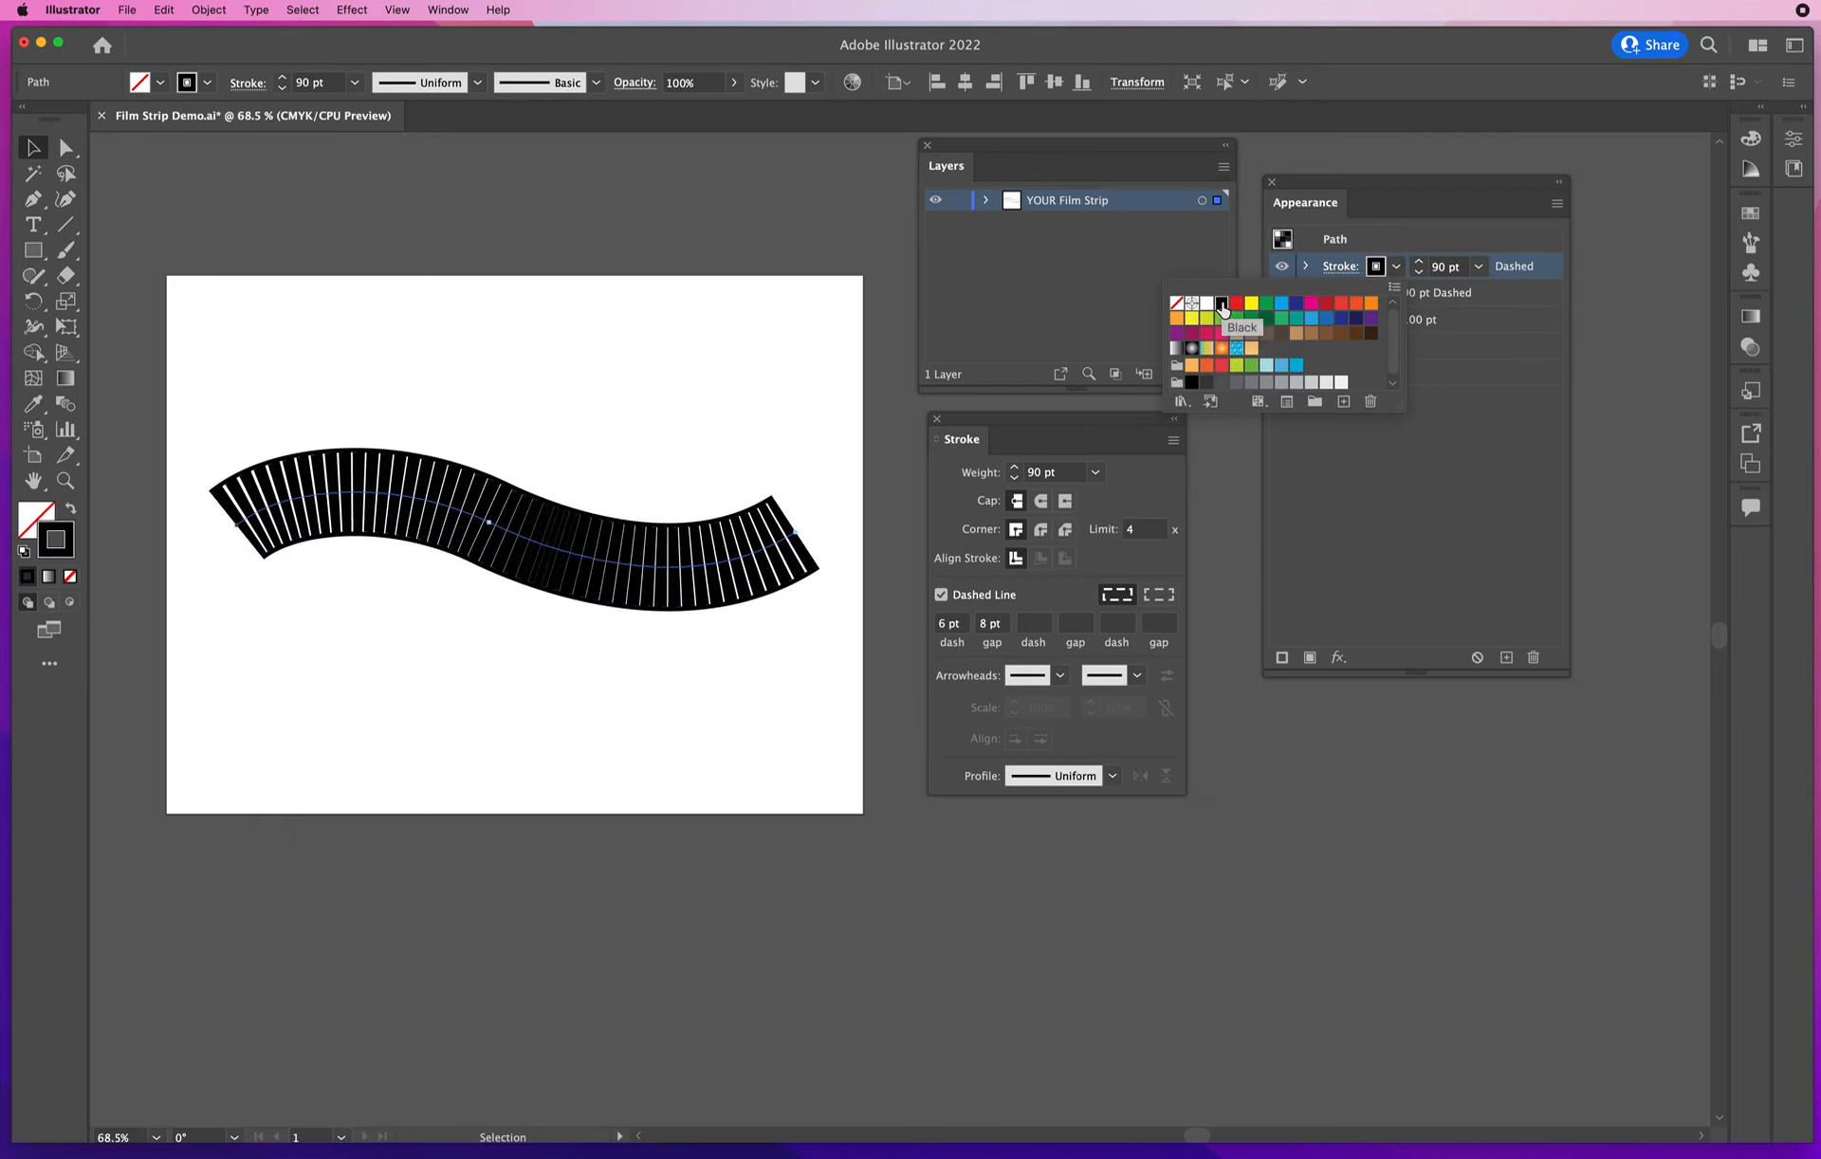
Reduce the new black stroke's weight to 80 pt and make it a solid line without dashes
{"action": "left_click", "coordinate": [1420, 275]}
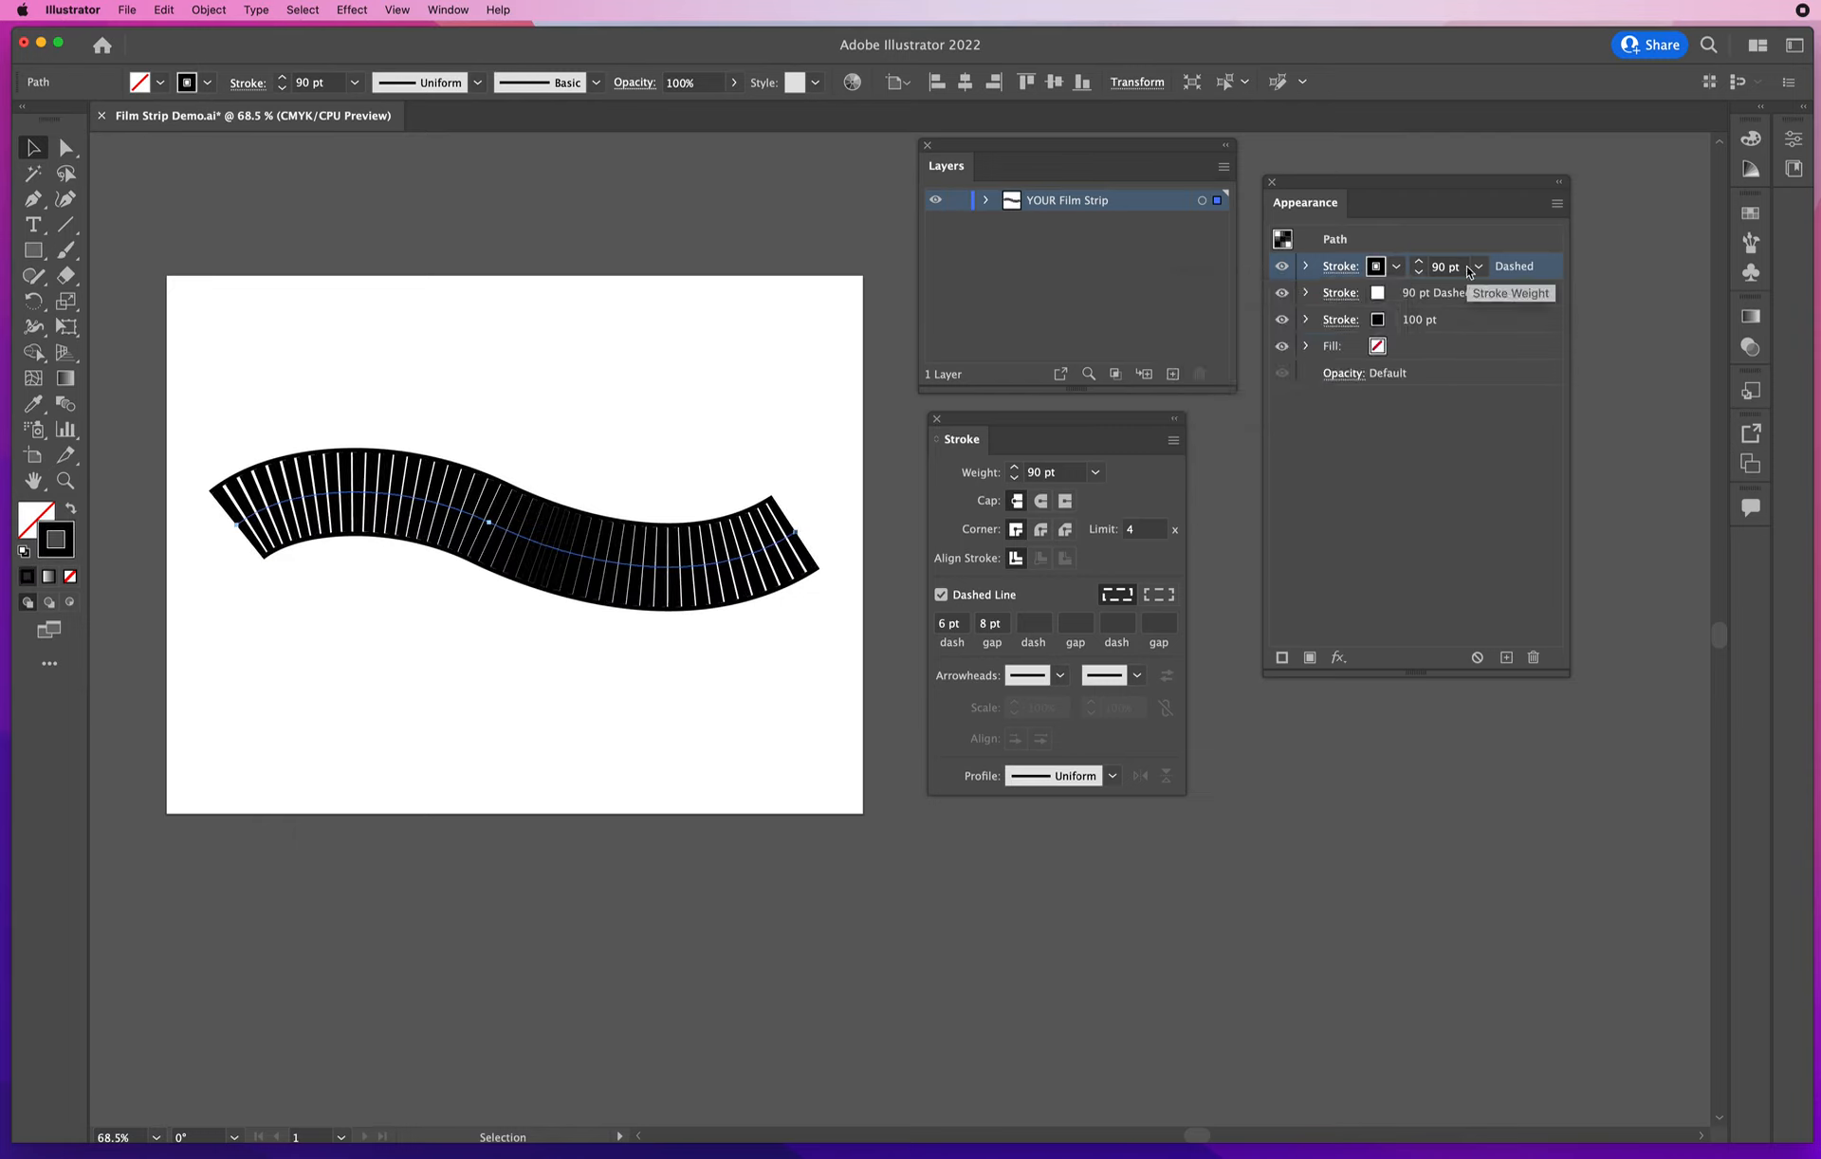
{"action": "left_click", "coordinate": [1420, 269]}
{"action": "left_click", "coordinate": [1421, 271]}
{"action": "left_click", "coordinate": [1420, 271]}
{"action": "left_click", "coordinate": [1421, 271]}
{"action": "left_click", "coordinate": [941, 596]}
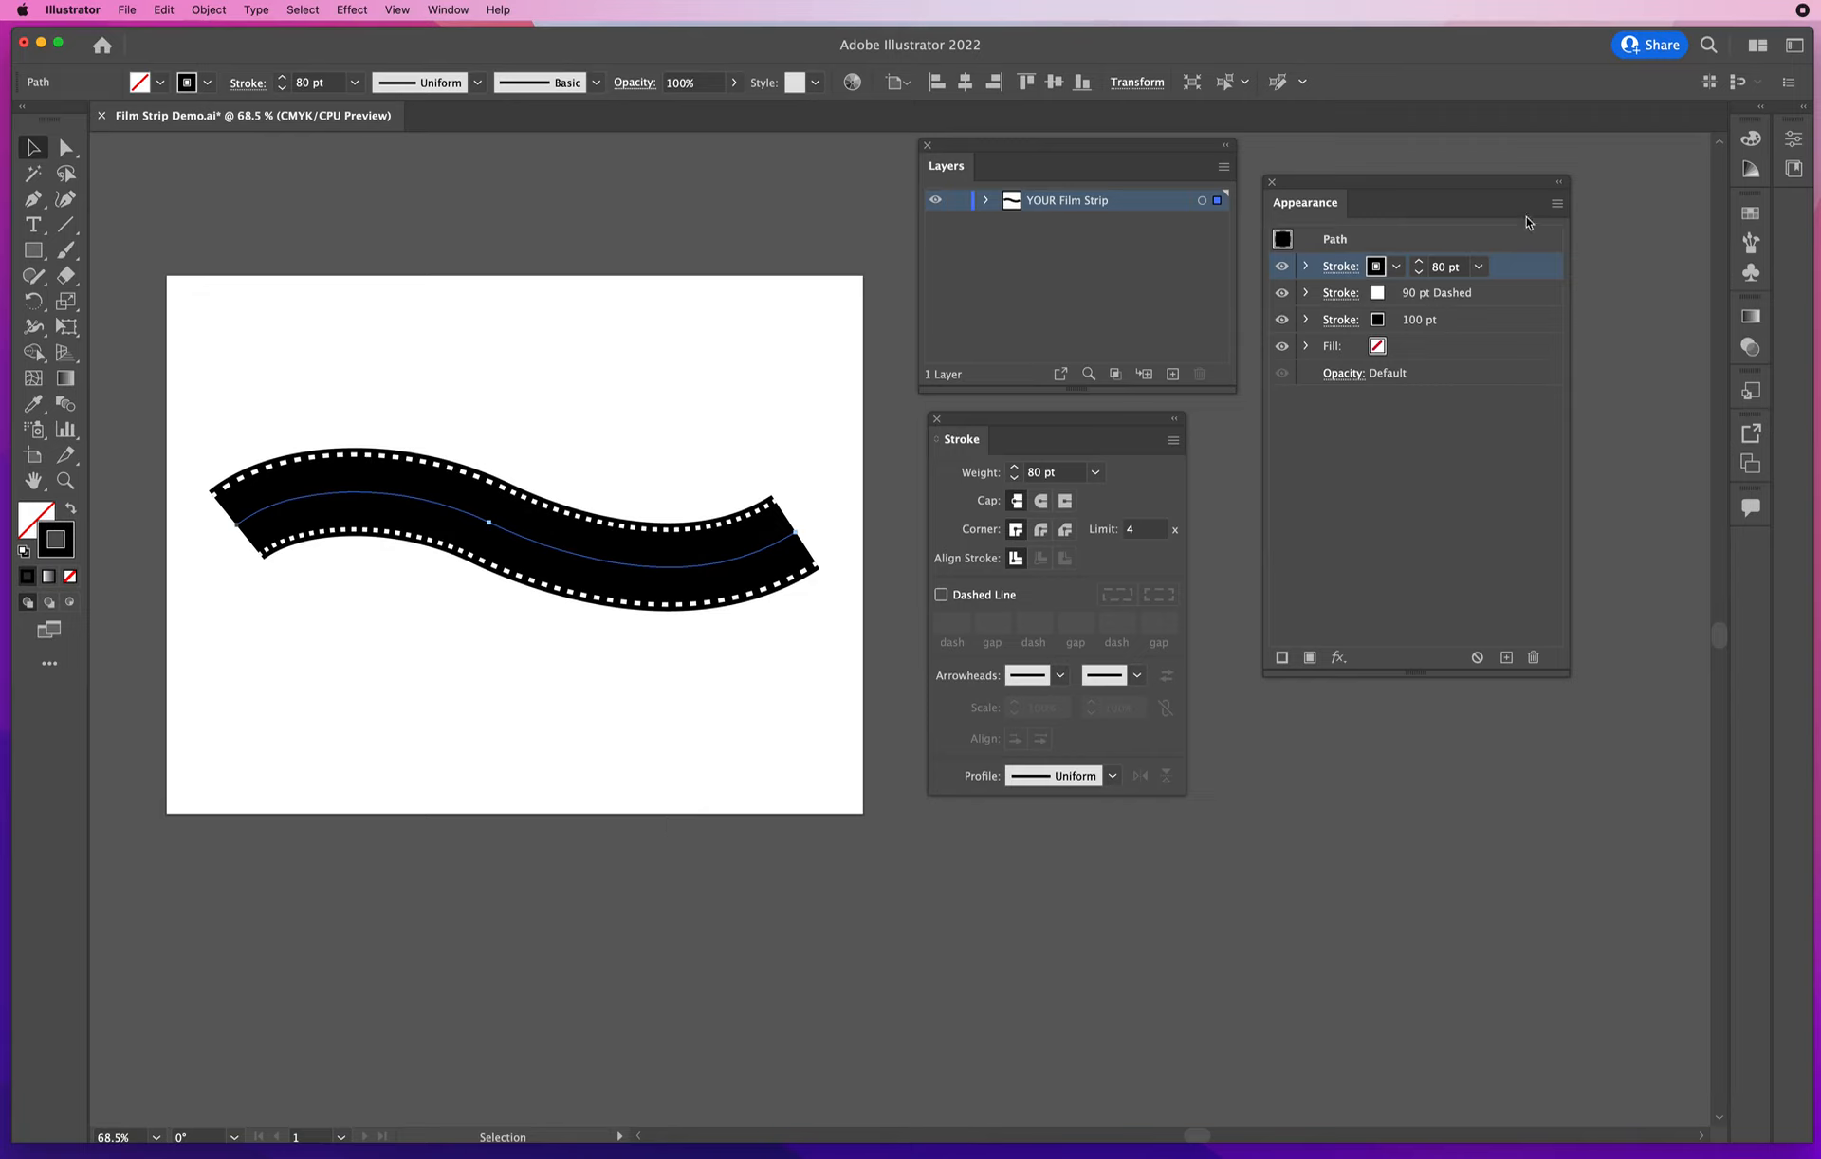
Add a fourth stroke above the 80 pt black one and colour it grey
{"action": "left_click", "coordinate": [1556, 204]}
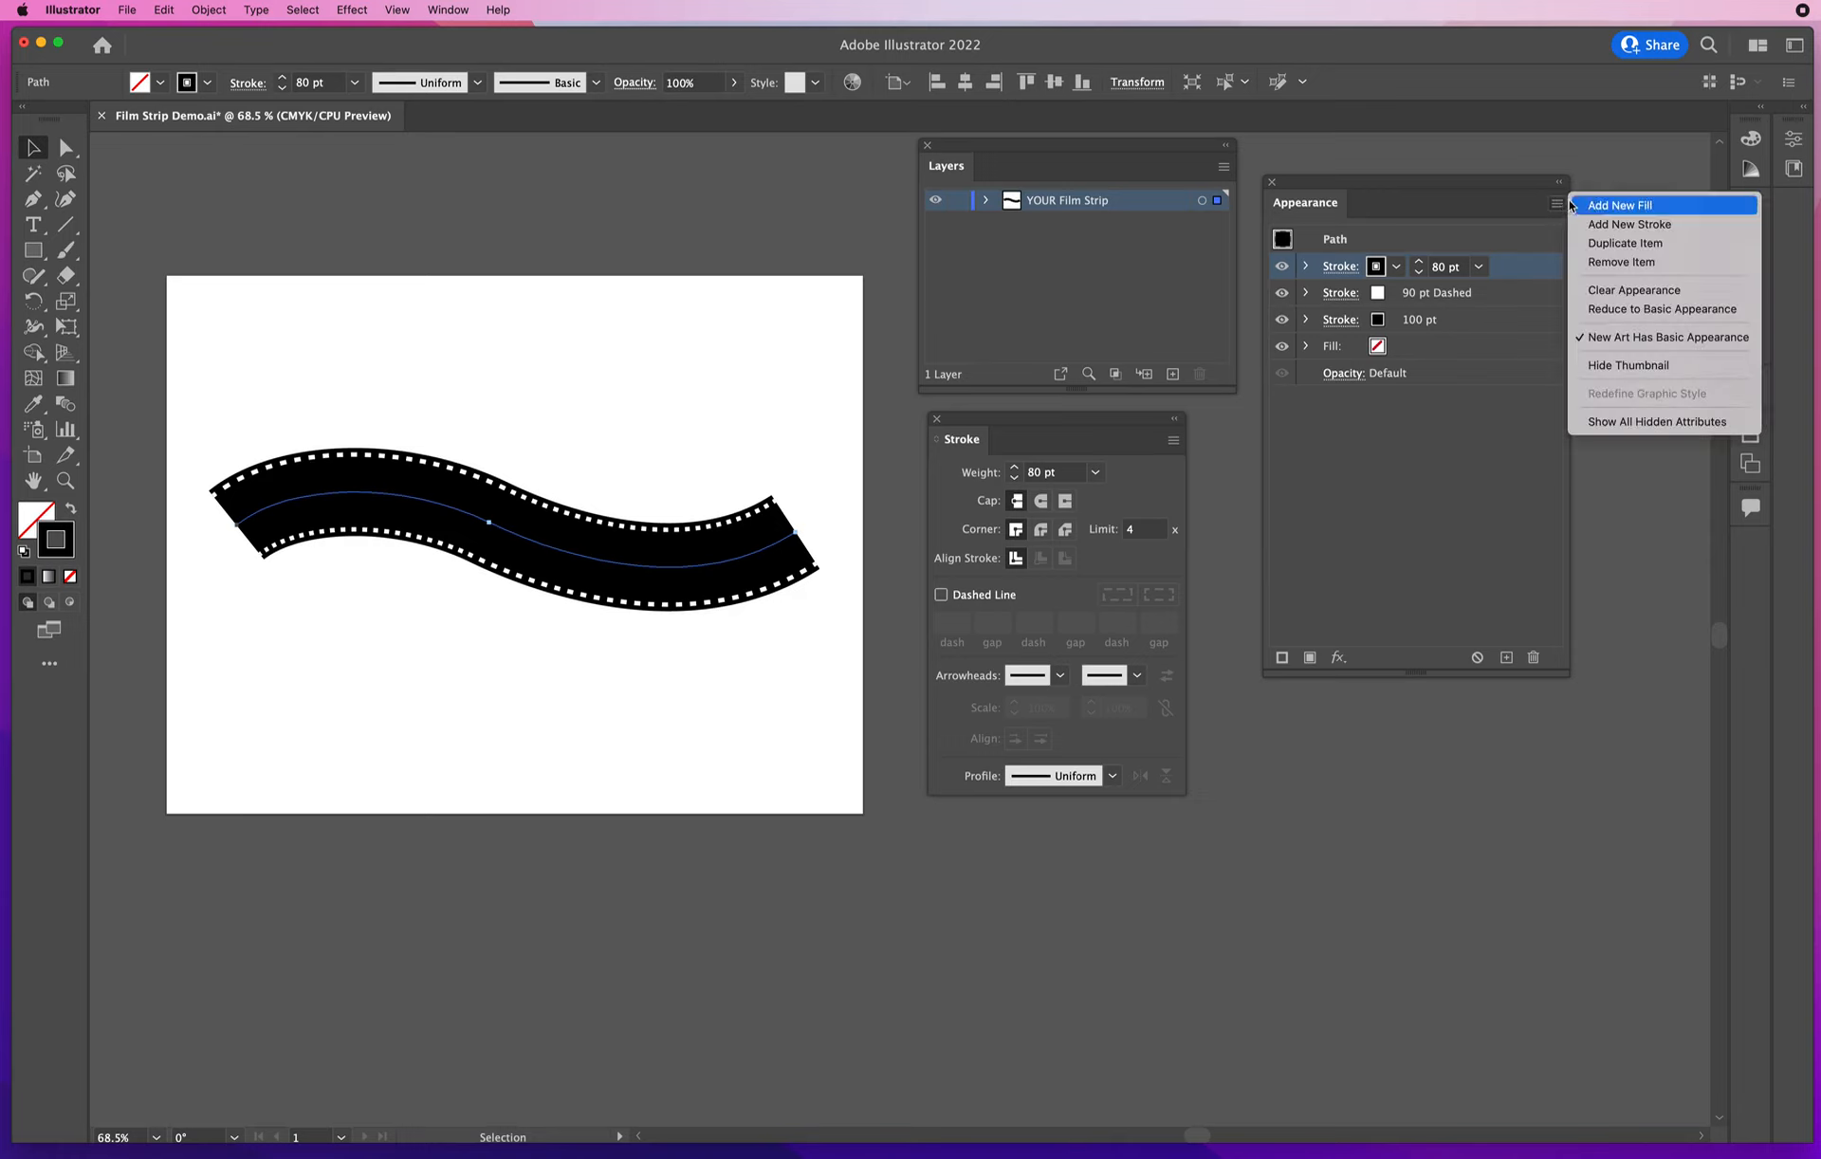
{"action": "left_click", "coordinate": [1615, 229]}
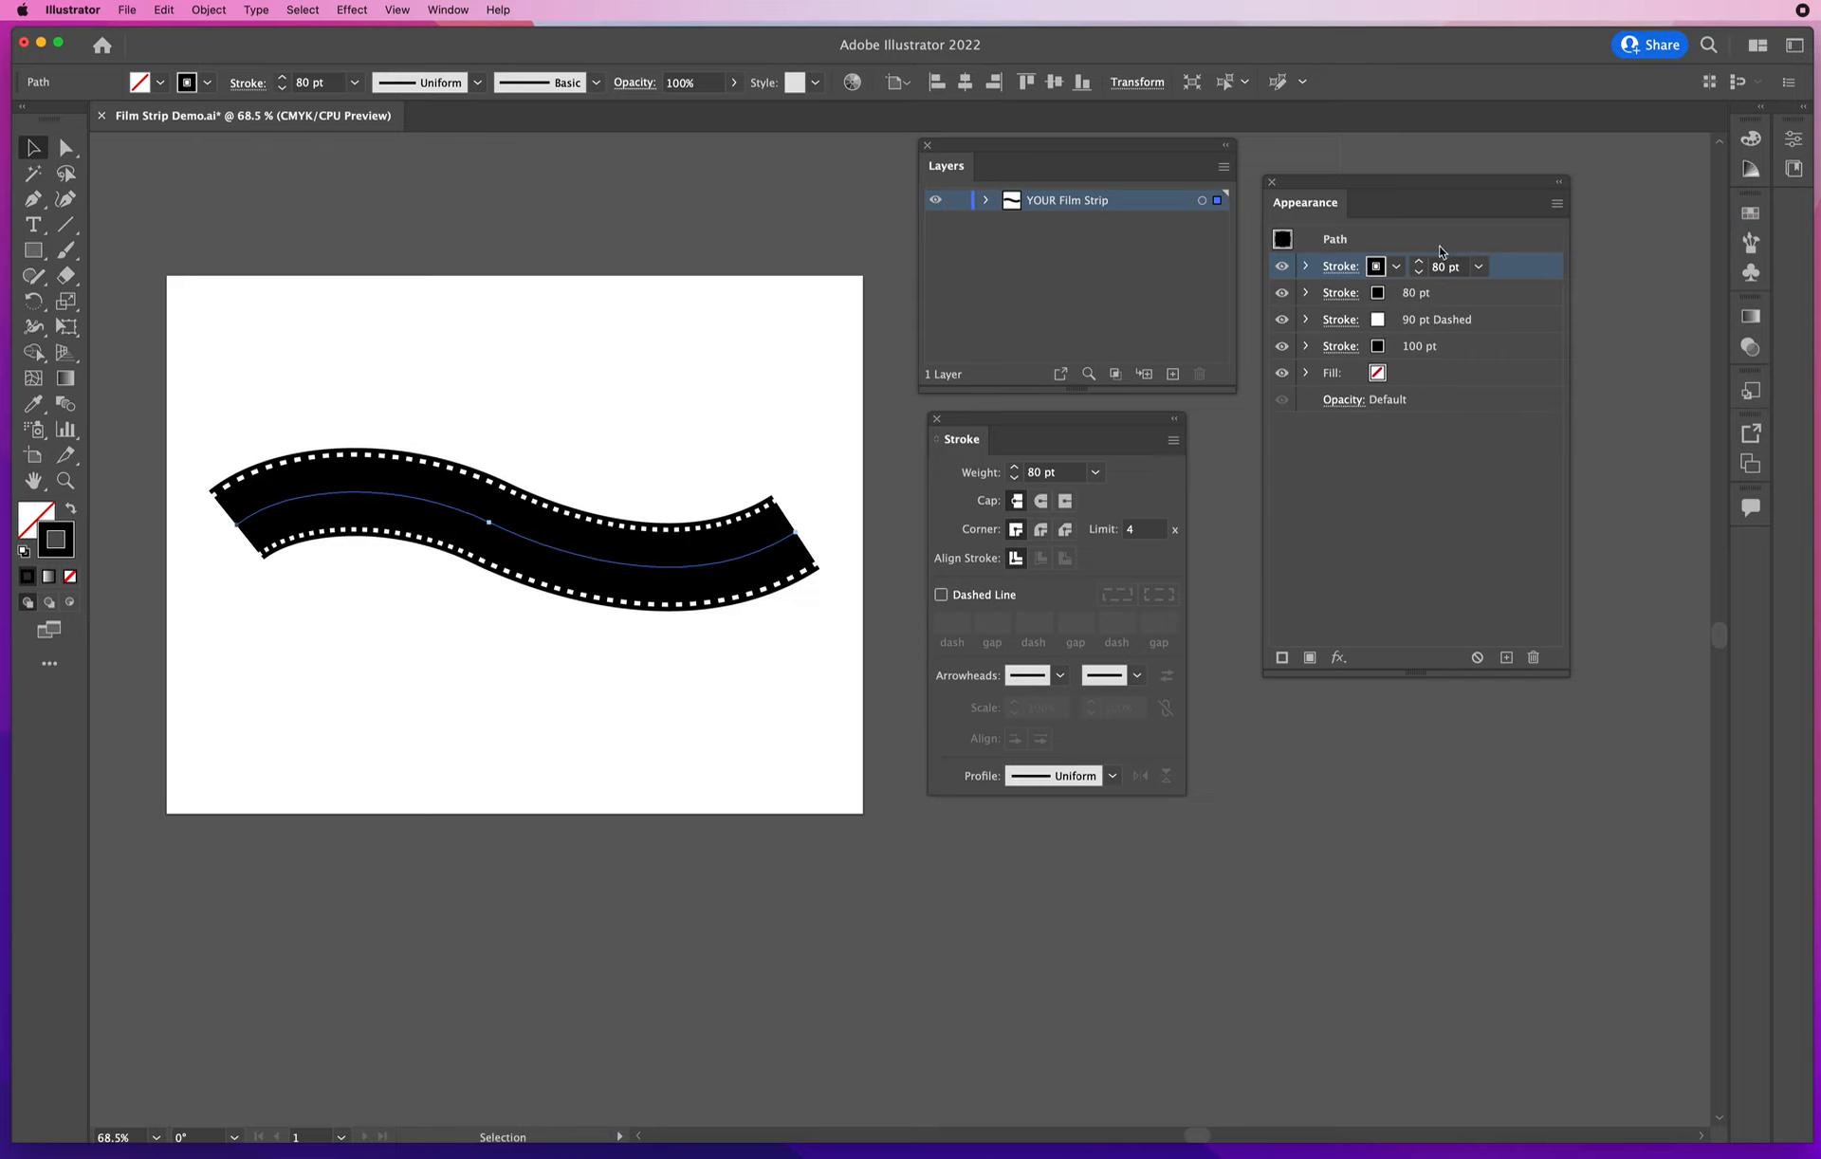
{"action": "left_click", "coordinate": [1396, 267]}
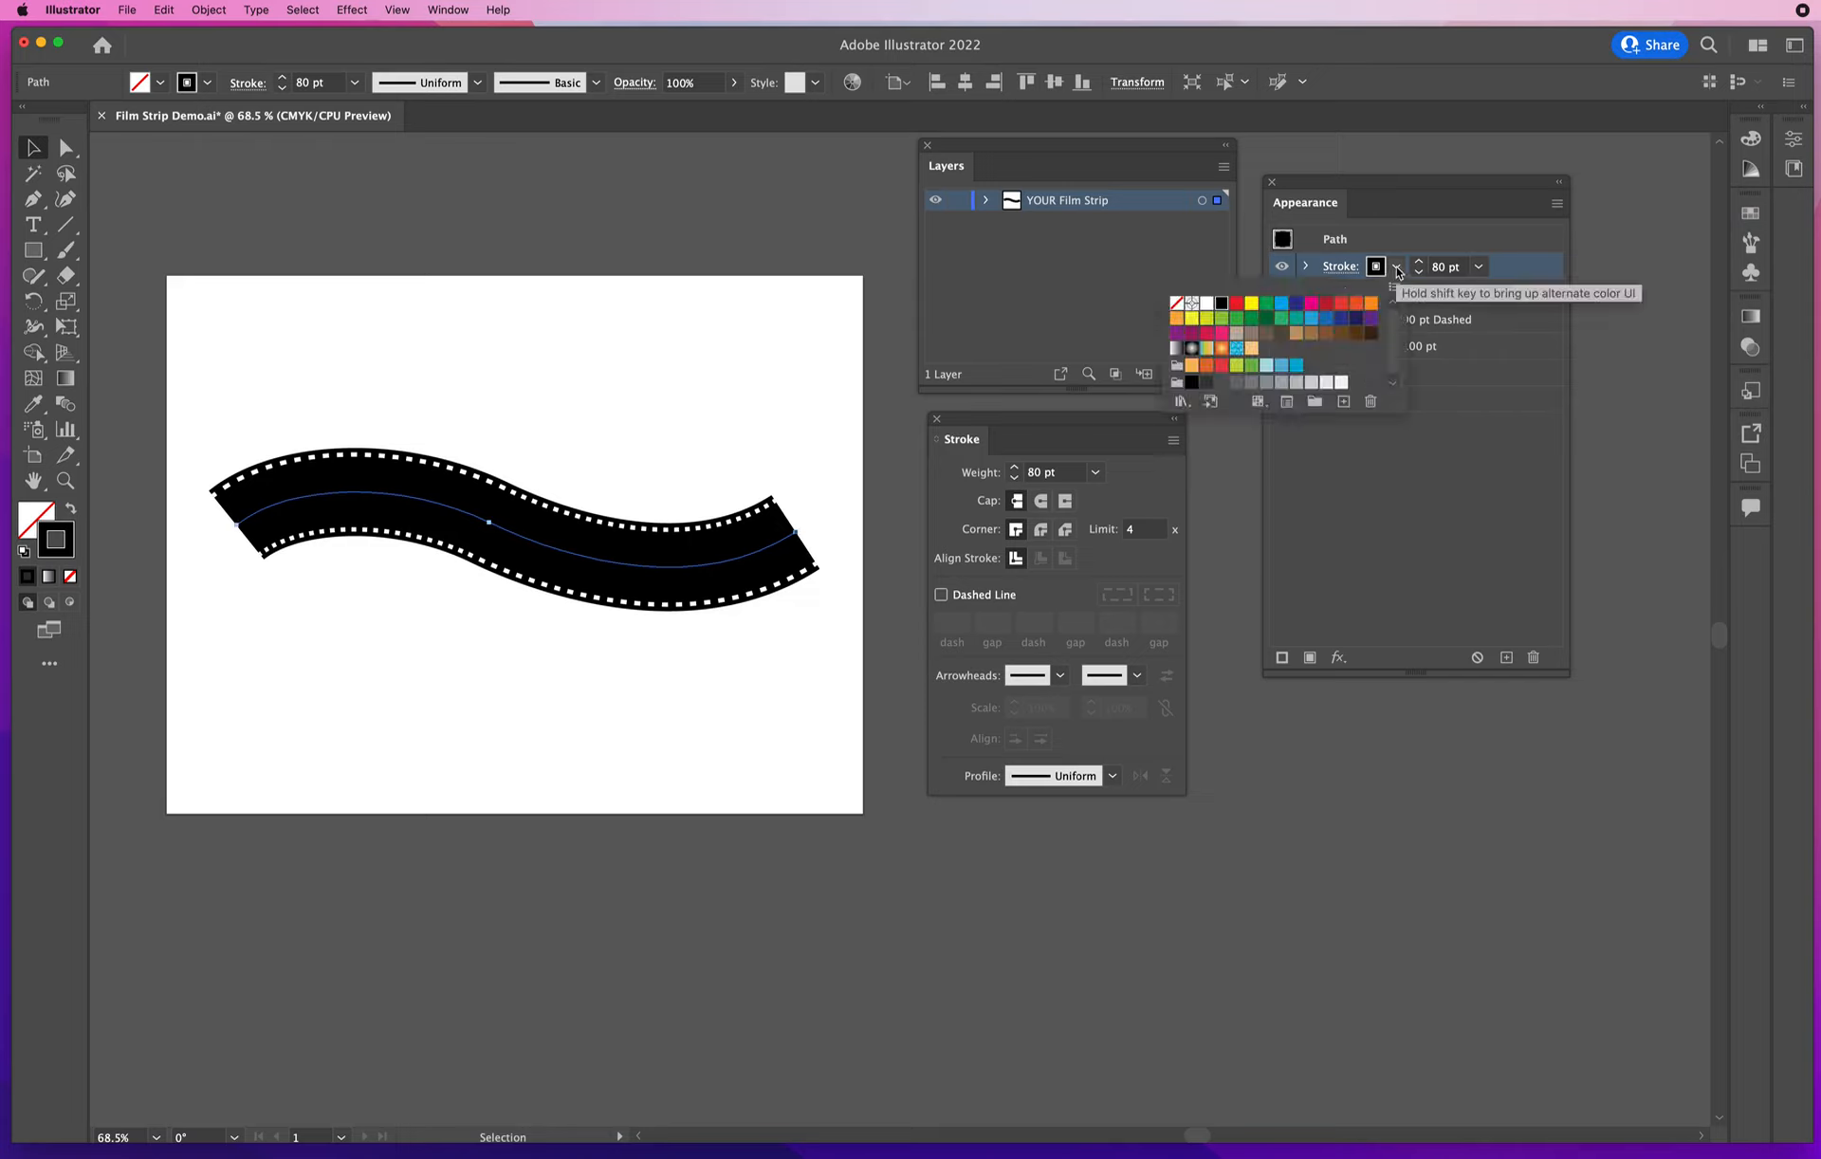
{"action": "left_click", "coordinate": [1281, 383]}
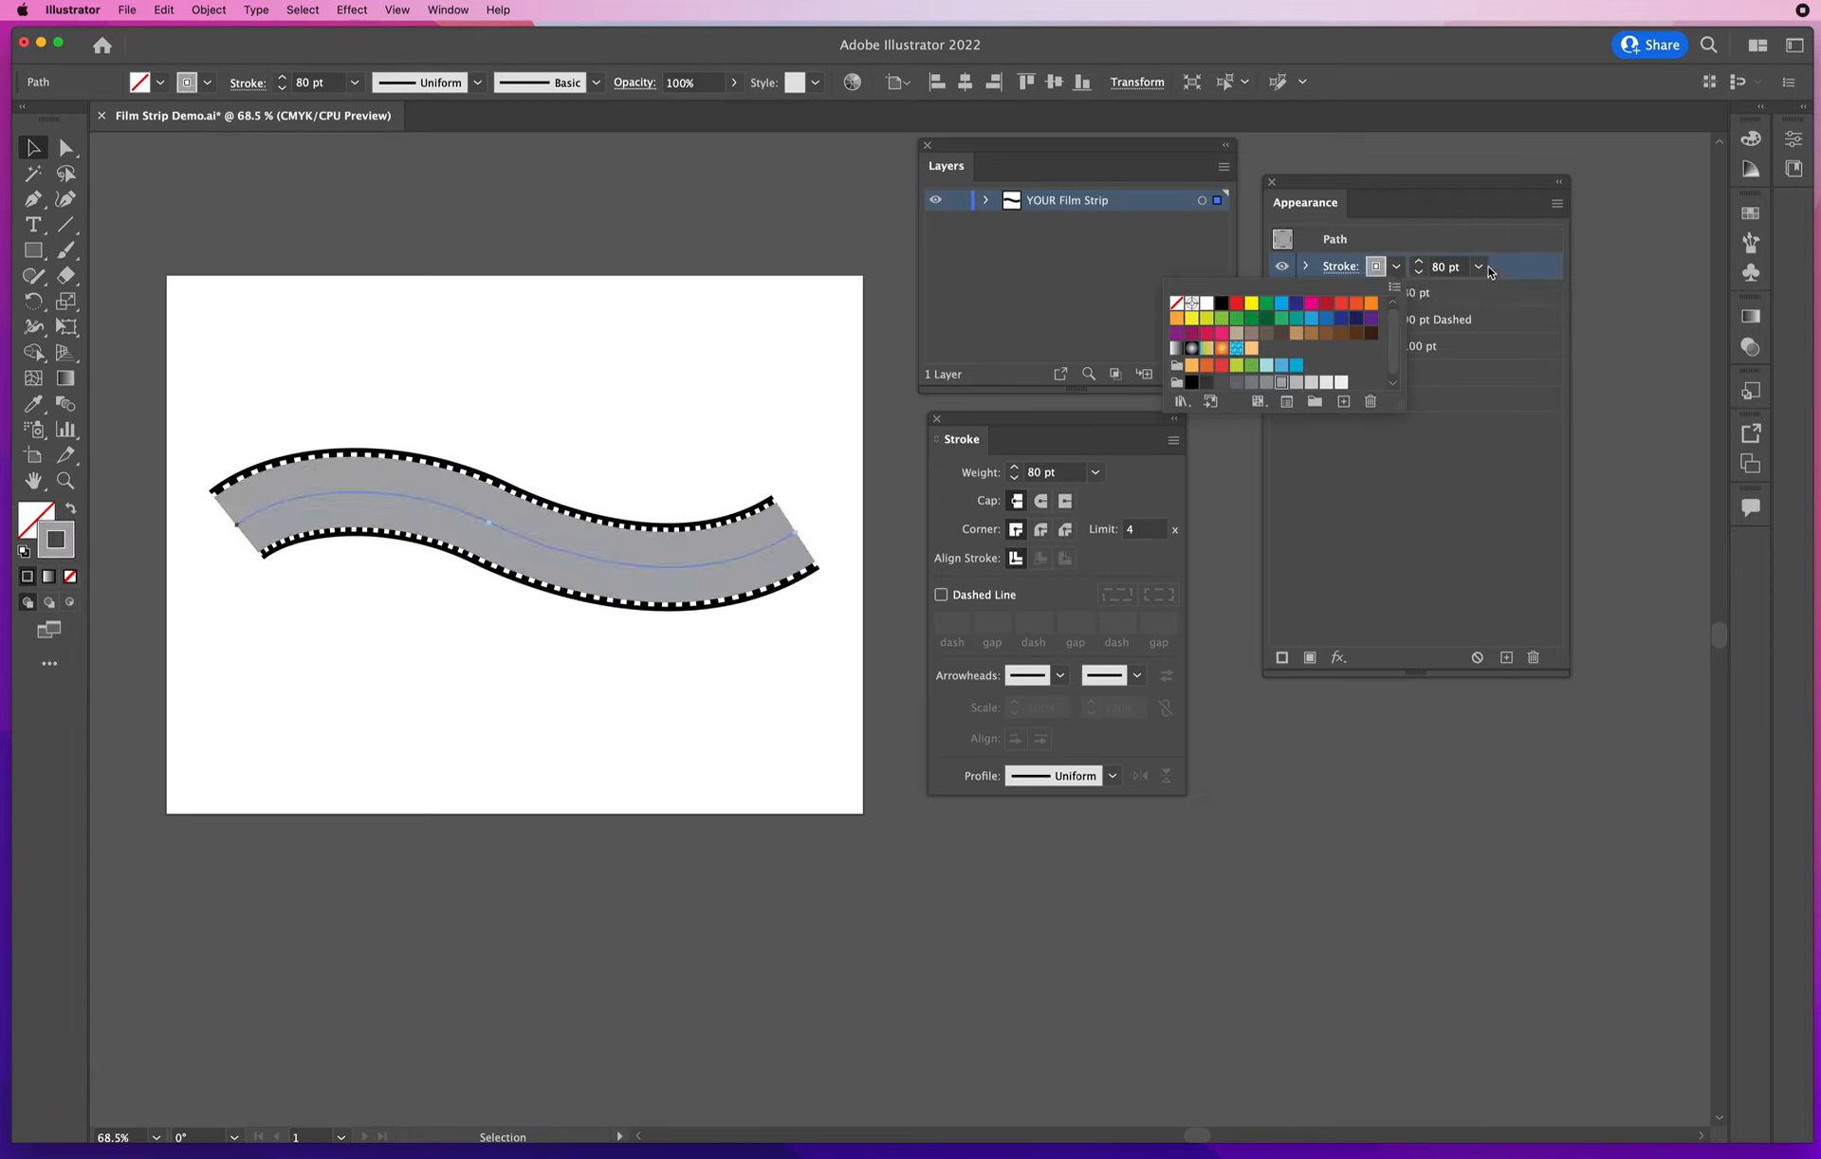
Reduce the grey stroke's weight to 70 pt
{"action": "left_click", "coordinate": [1420, 276]}
{"action": "triple_click", "coordinate": [1419, 276]}
{"action": "triple_click", "coordinate": [1420, 276]}
{"action": "triple_click", "coordinate": [1420, 276]}
{"action": "left_click", "coordinate": [1419, 276]}
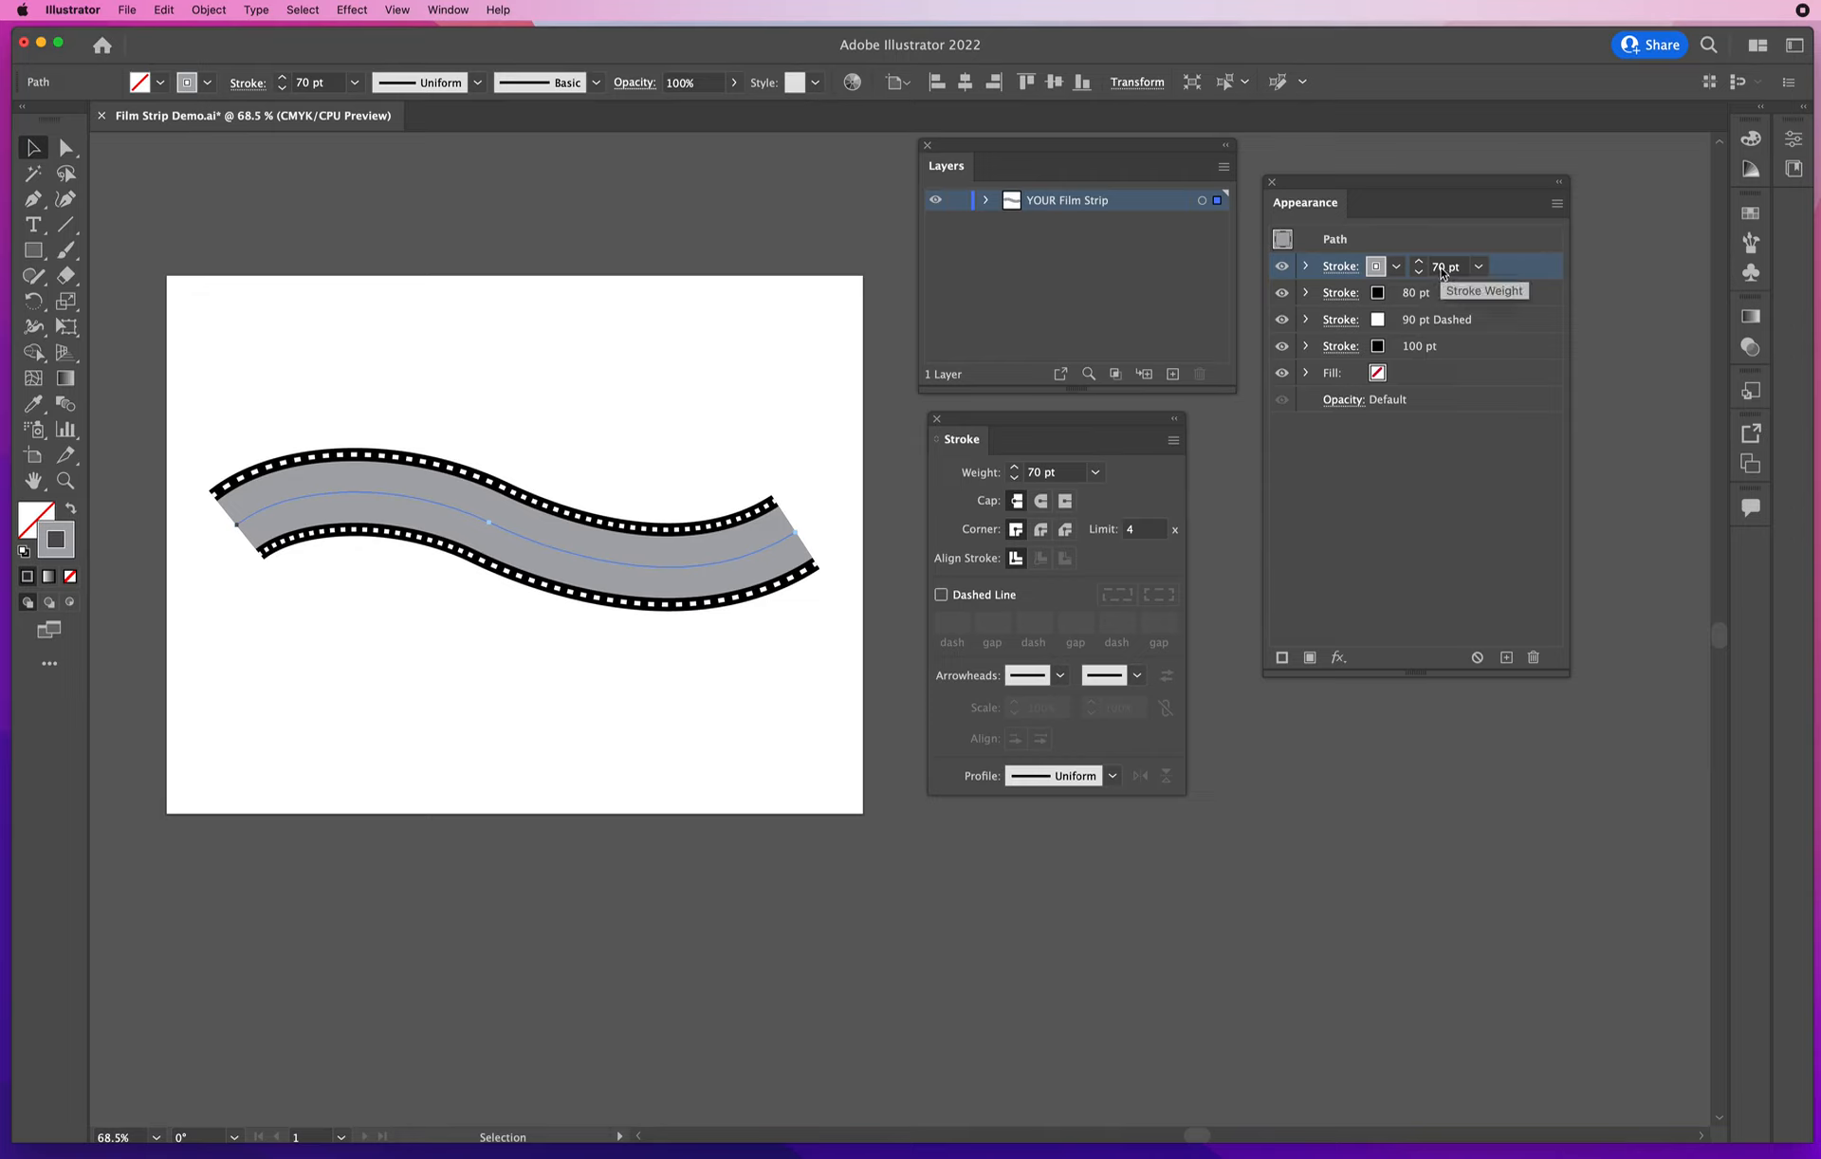
Make the grey stroke a dashed line with a 70 pt dash and a 10 pt gap
{"action": "left_click", "coordinate": [941, 594]}
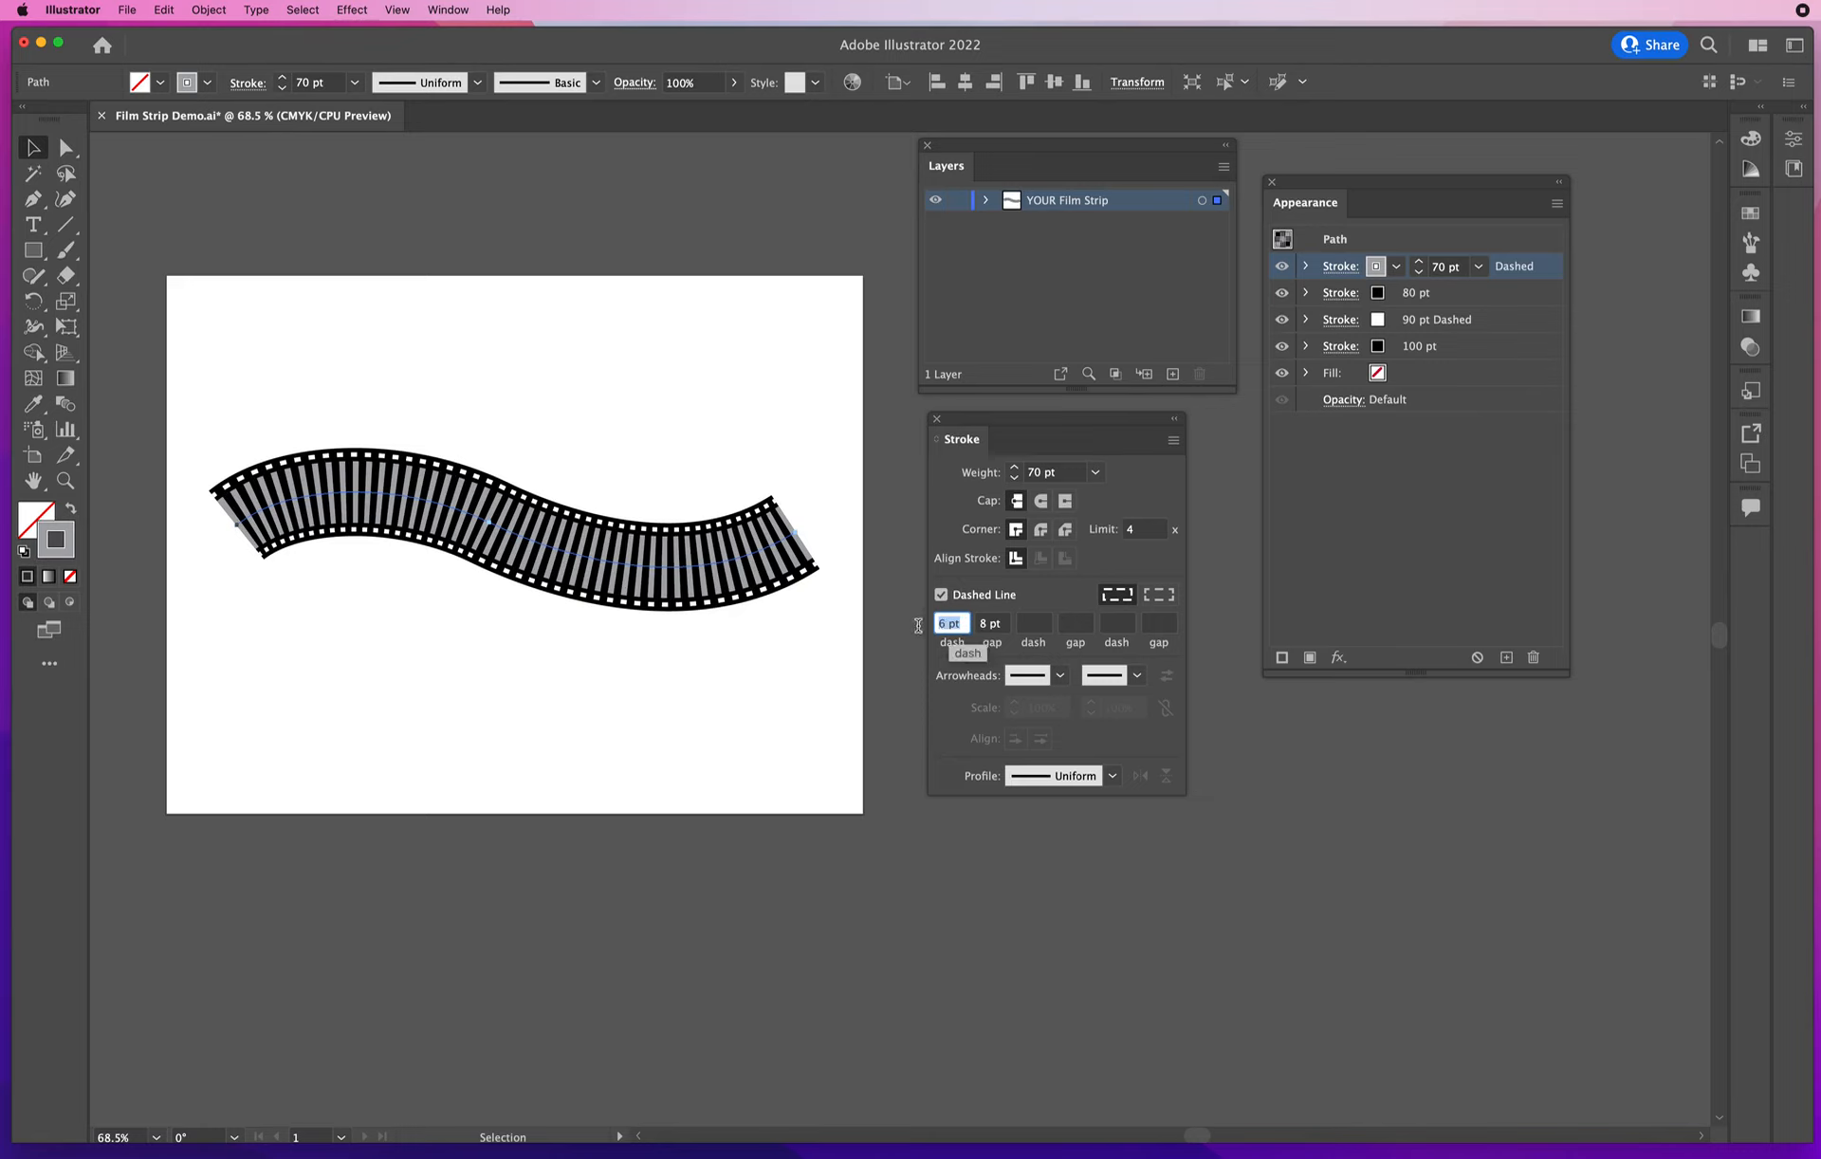
{"action": "type", "text": "70"}
{"action": "key", "text": "Return"}
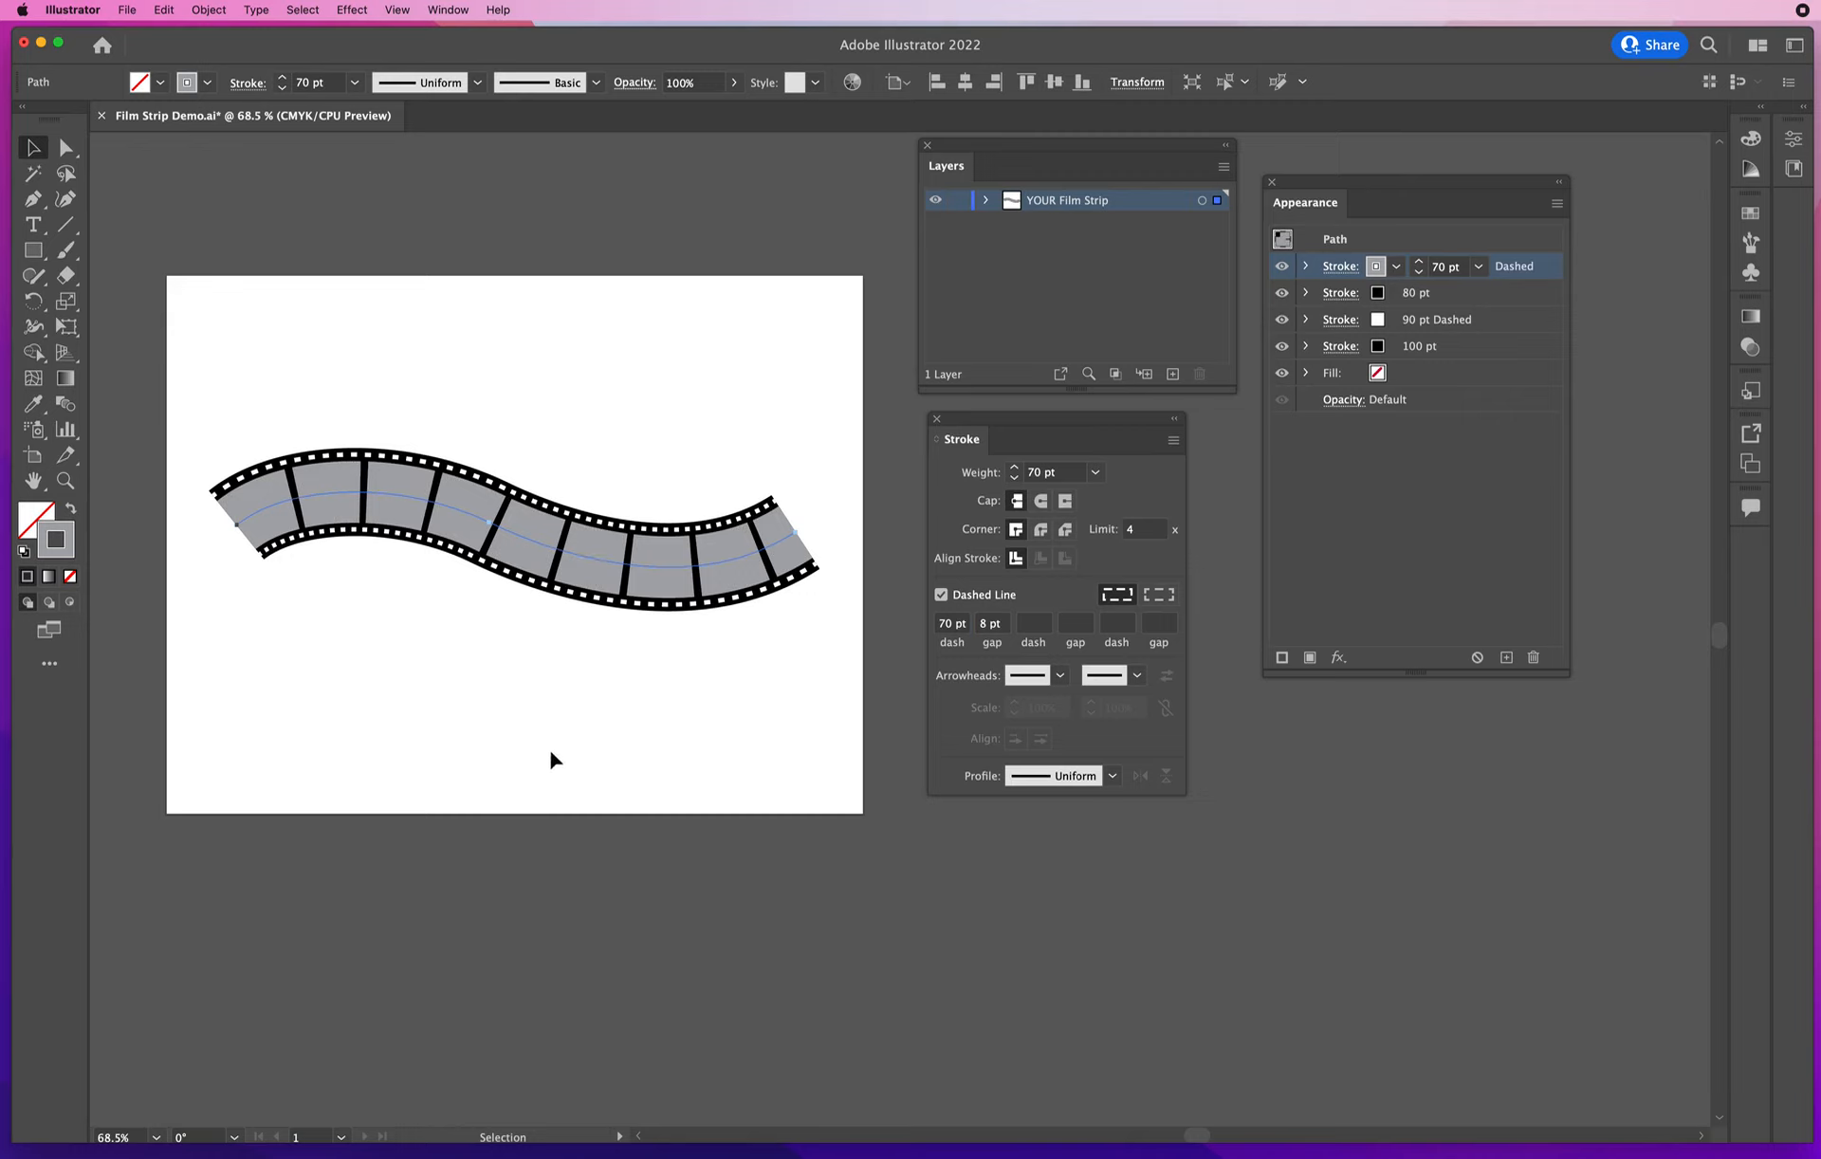
{"action": "left_click", "coordinate": [988, 623]}
{"action": "type", "text": "1"}
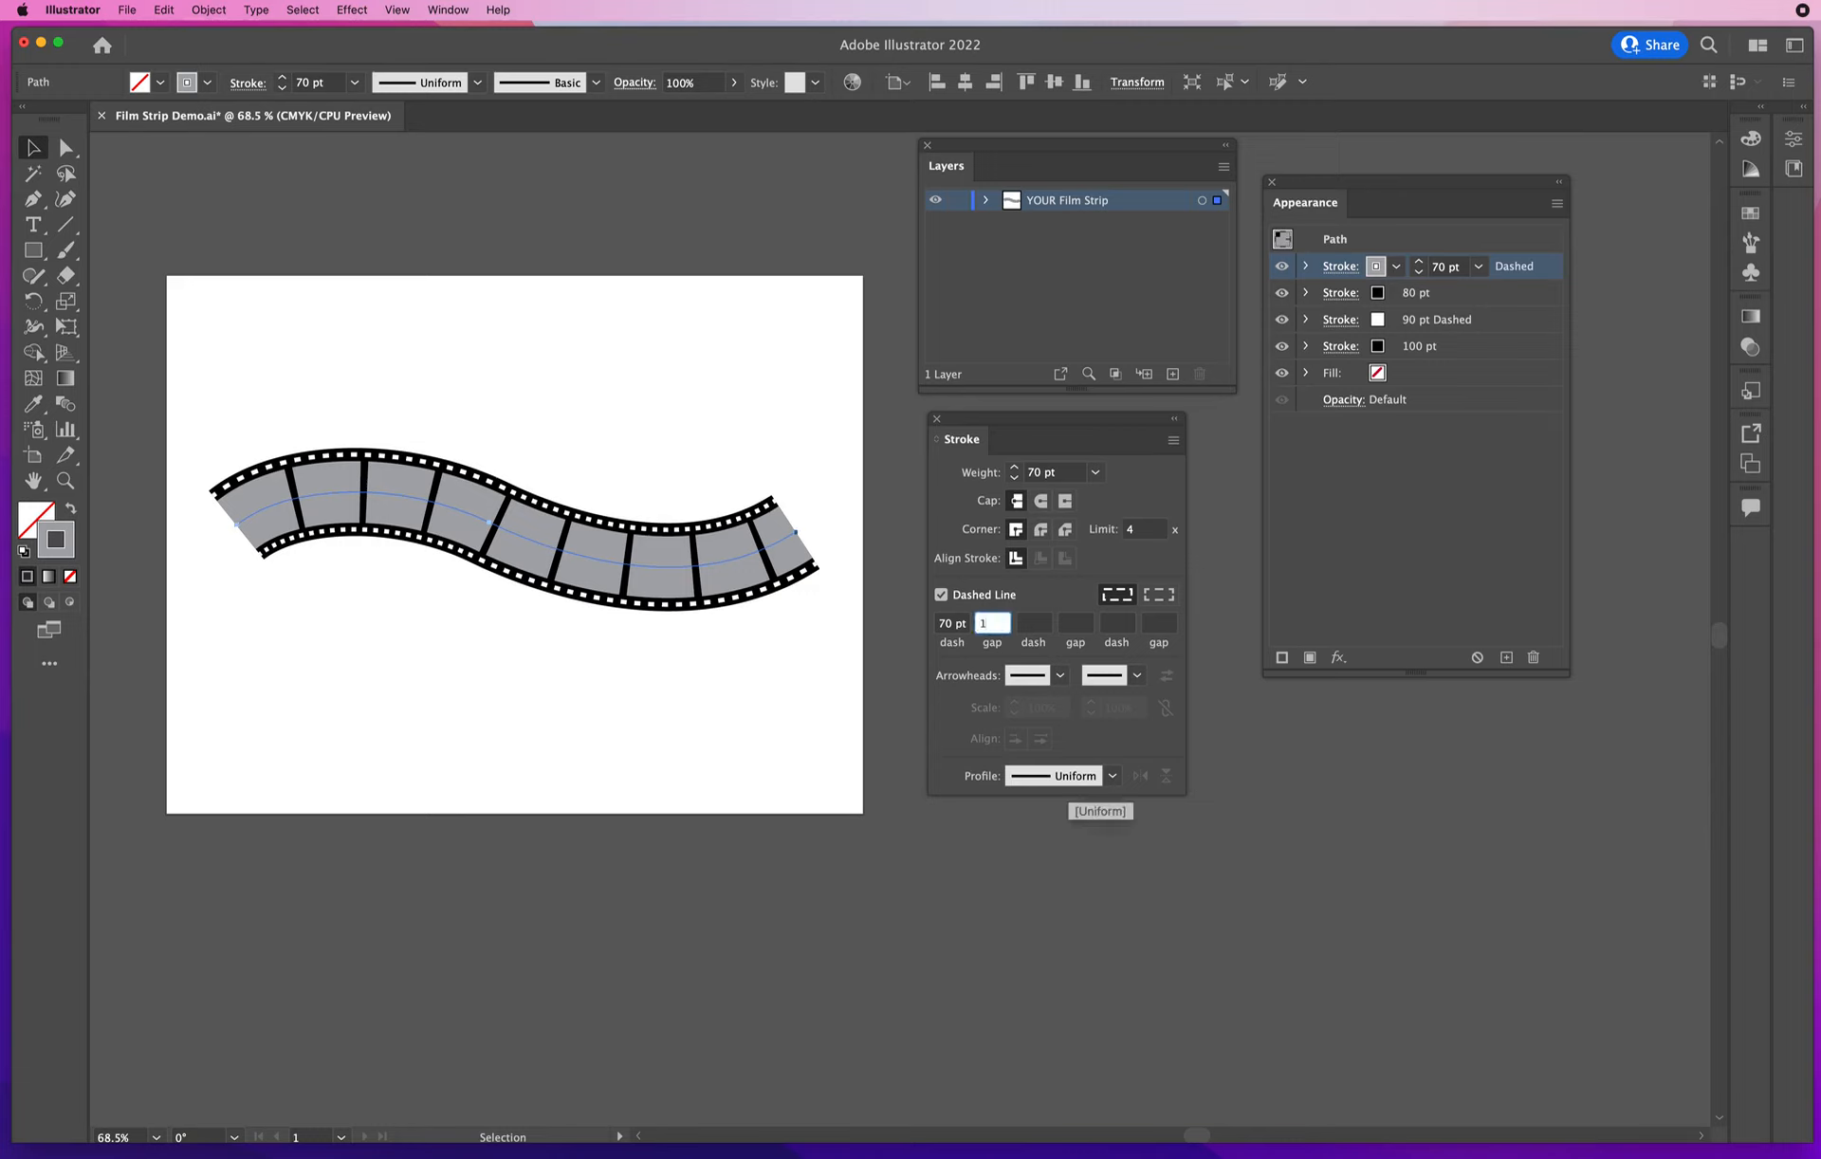
{"action": "type", "text": "0"}
{"action": "key", "text": "Return"}
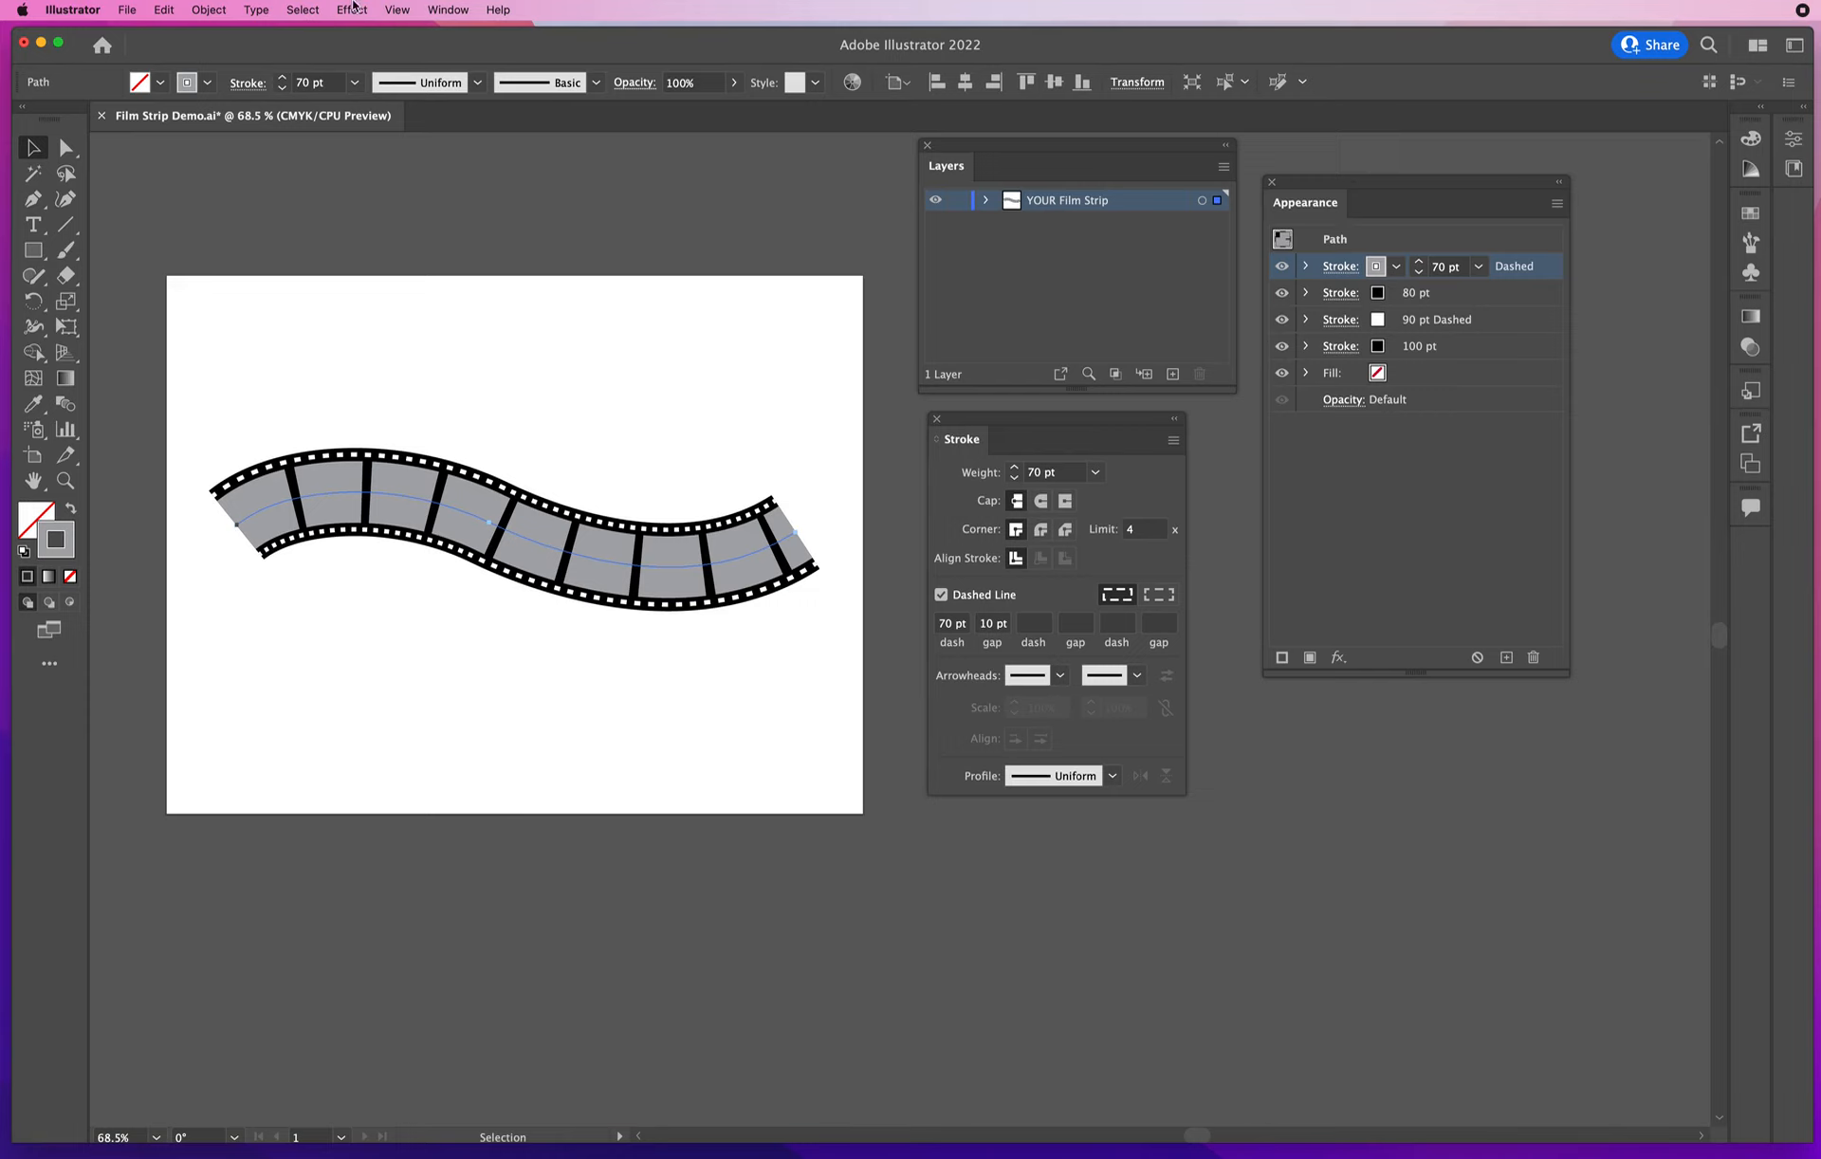
Inspect the film strip's underlying path in Outline view, and return to Preview
{"action": "left_click", "coordinate": [396, 10]}
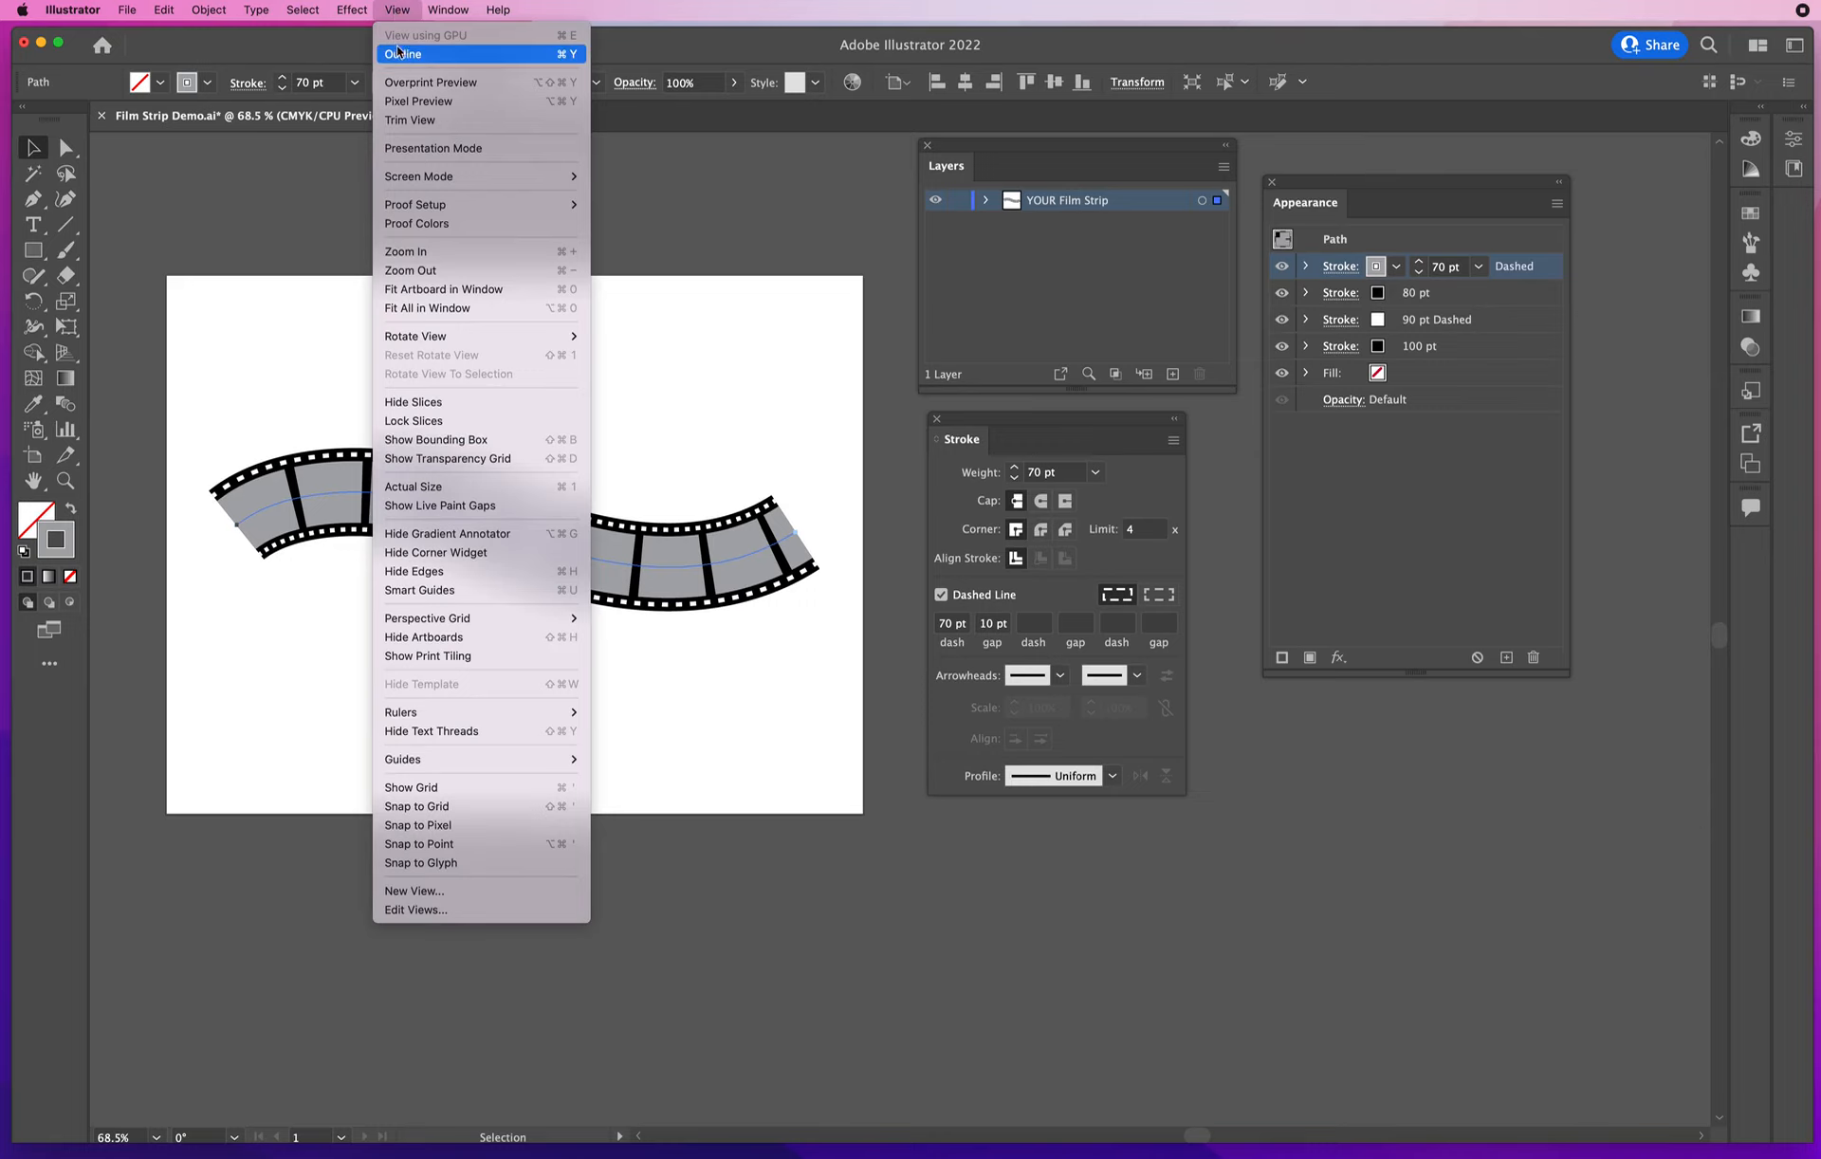
{"action": "left_click", "coordinate": [396, 55]}
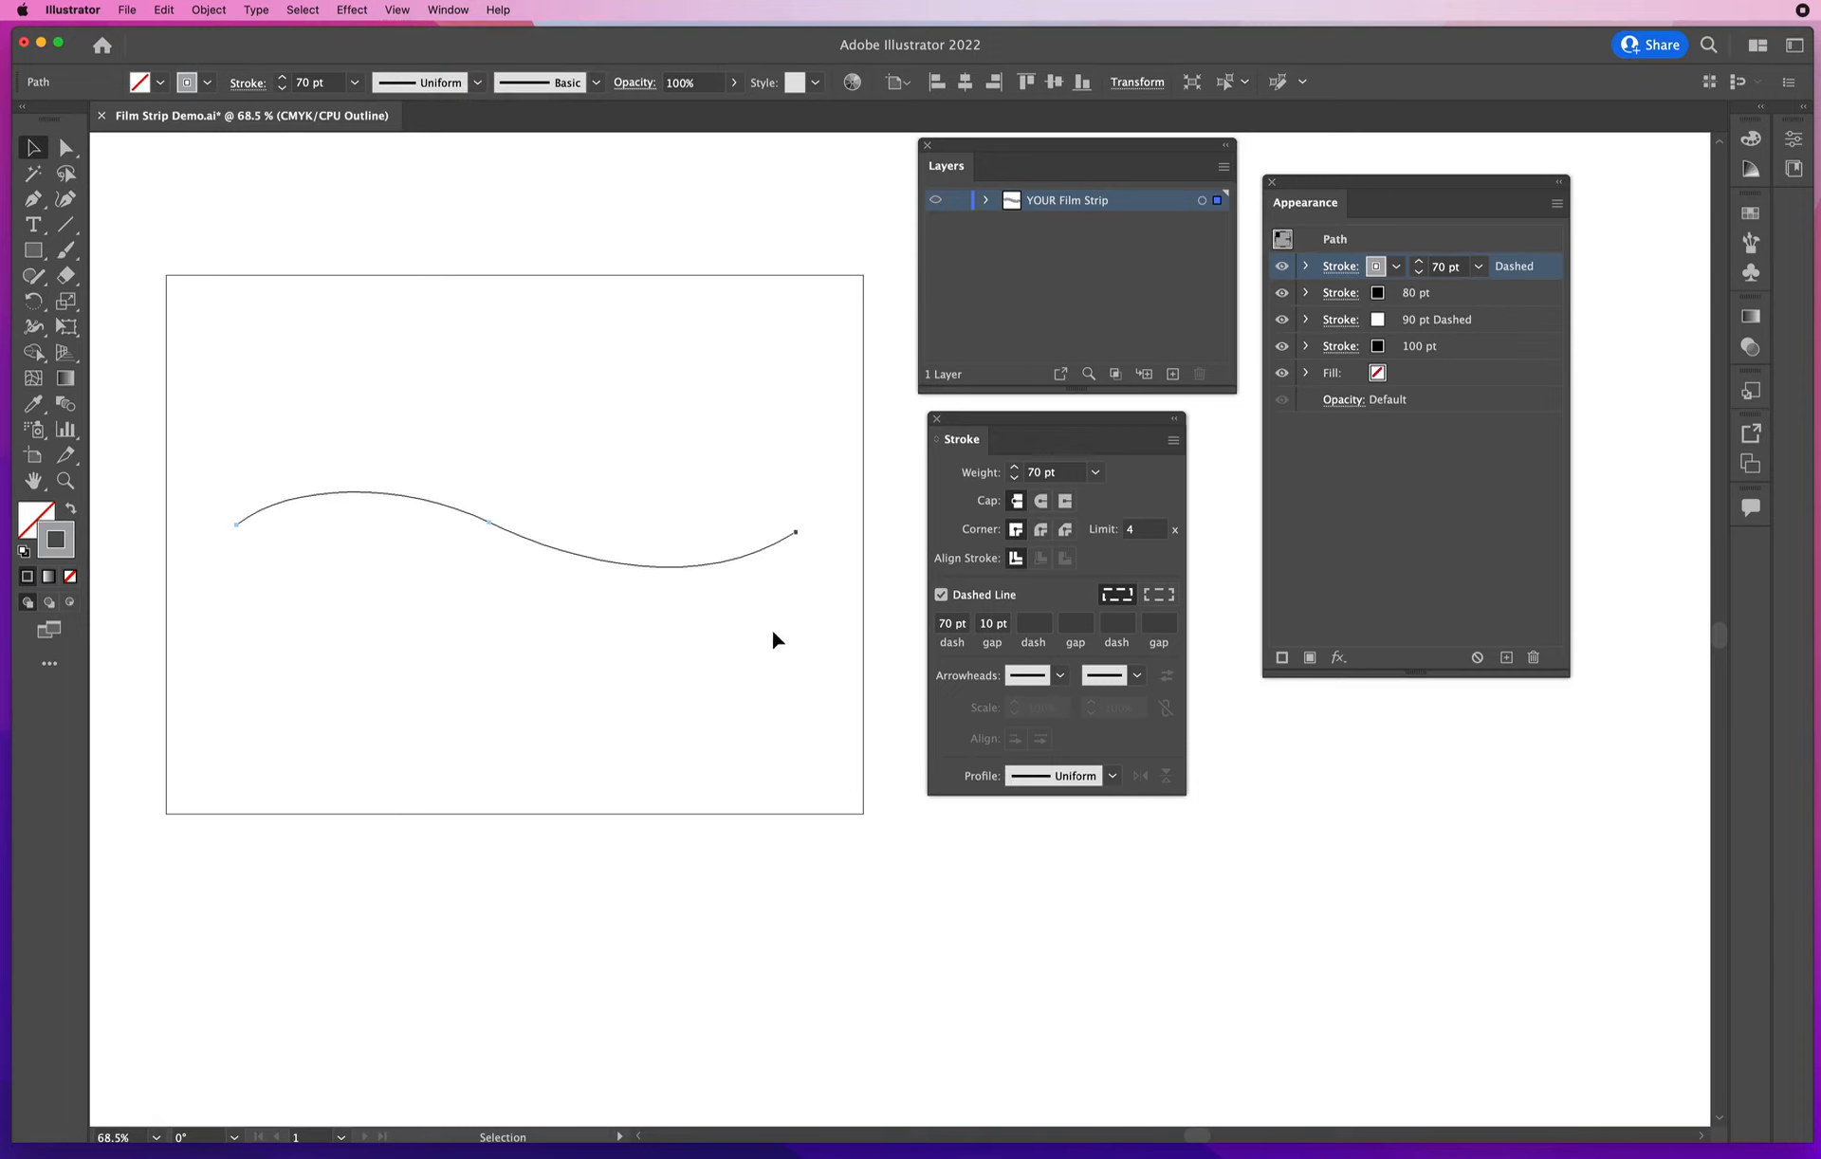
{"action": "left_click", "coordinate": [397, 11]}
{"action": "left_click", "coordinate": [395, 53]}
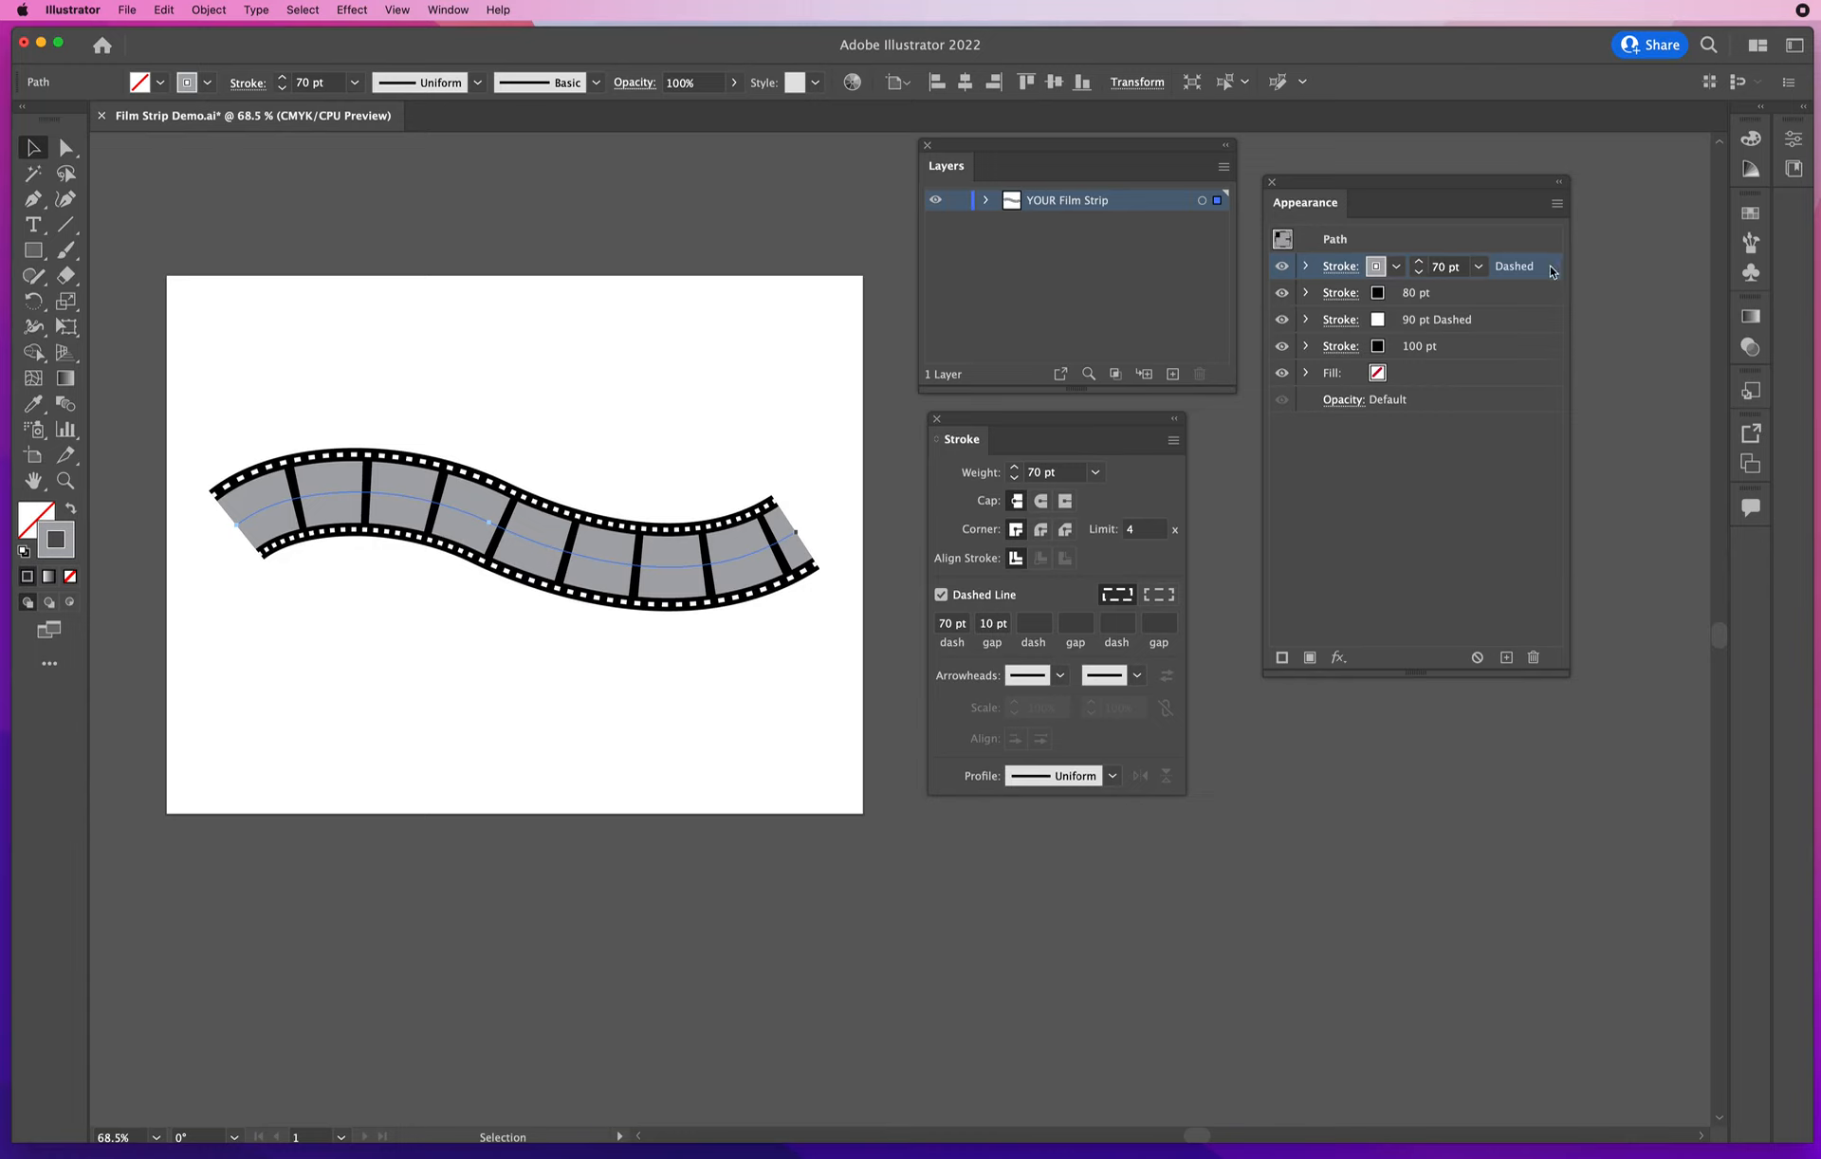
Apply Outline Stroke to the film strip path to convert the grey dashed stroke into frame shapes
{"action": "left_click", "coordinate": [217, 11]}
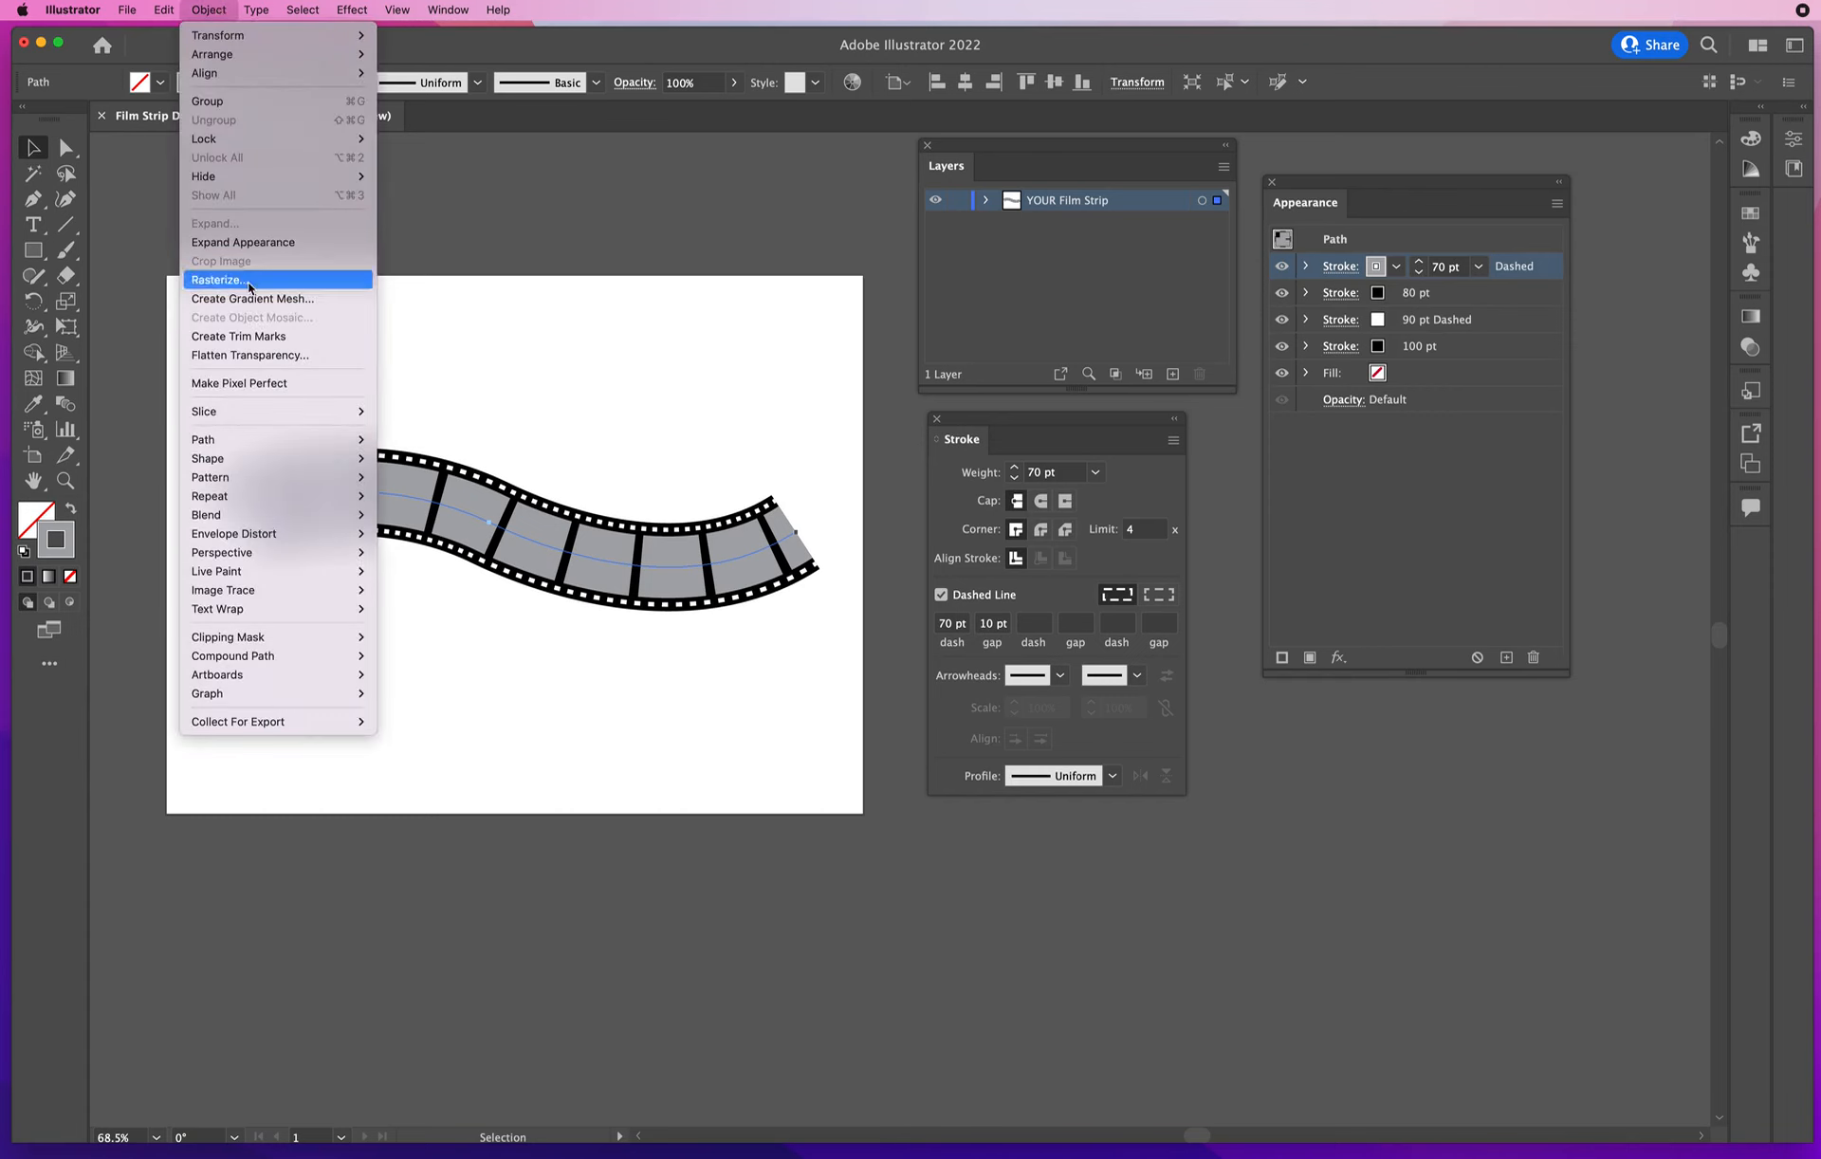
{"action": "mouse_move", "coordinate": [231, 444]}
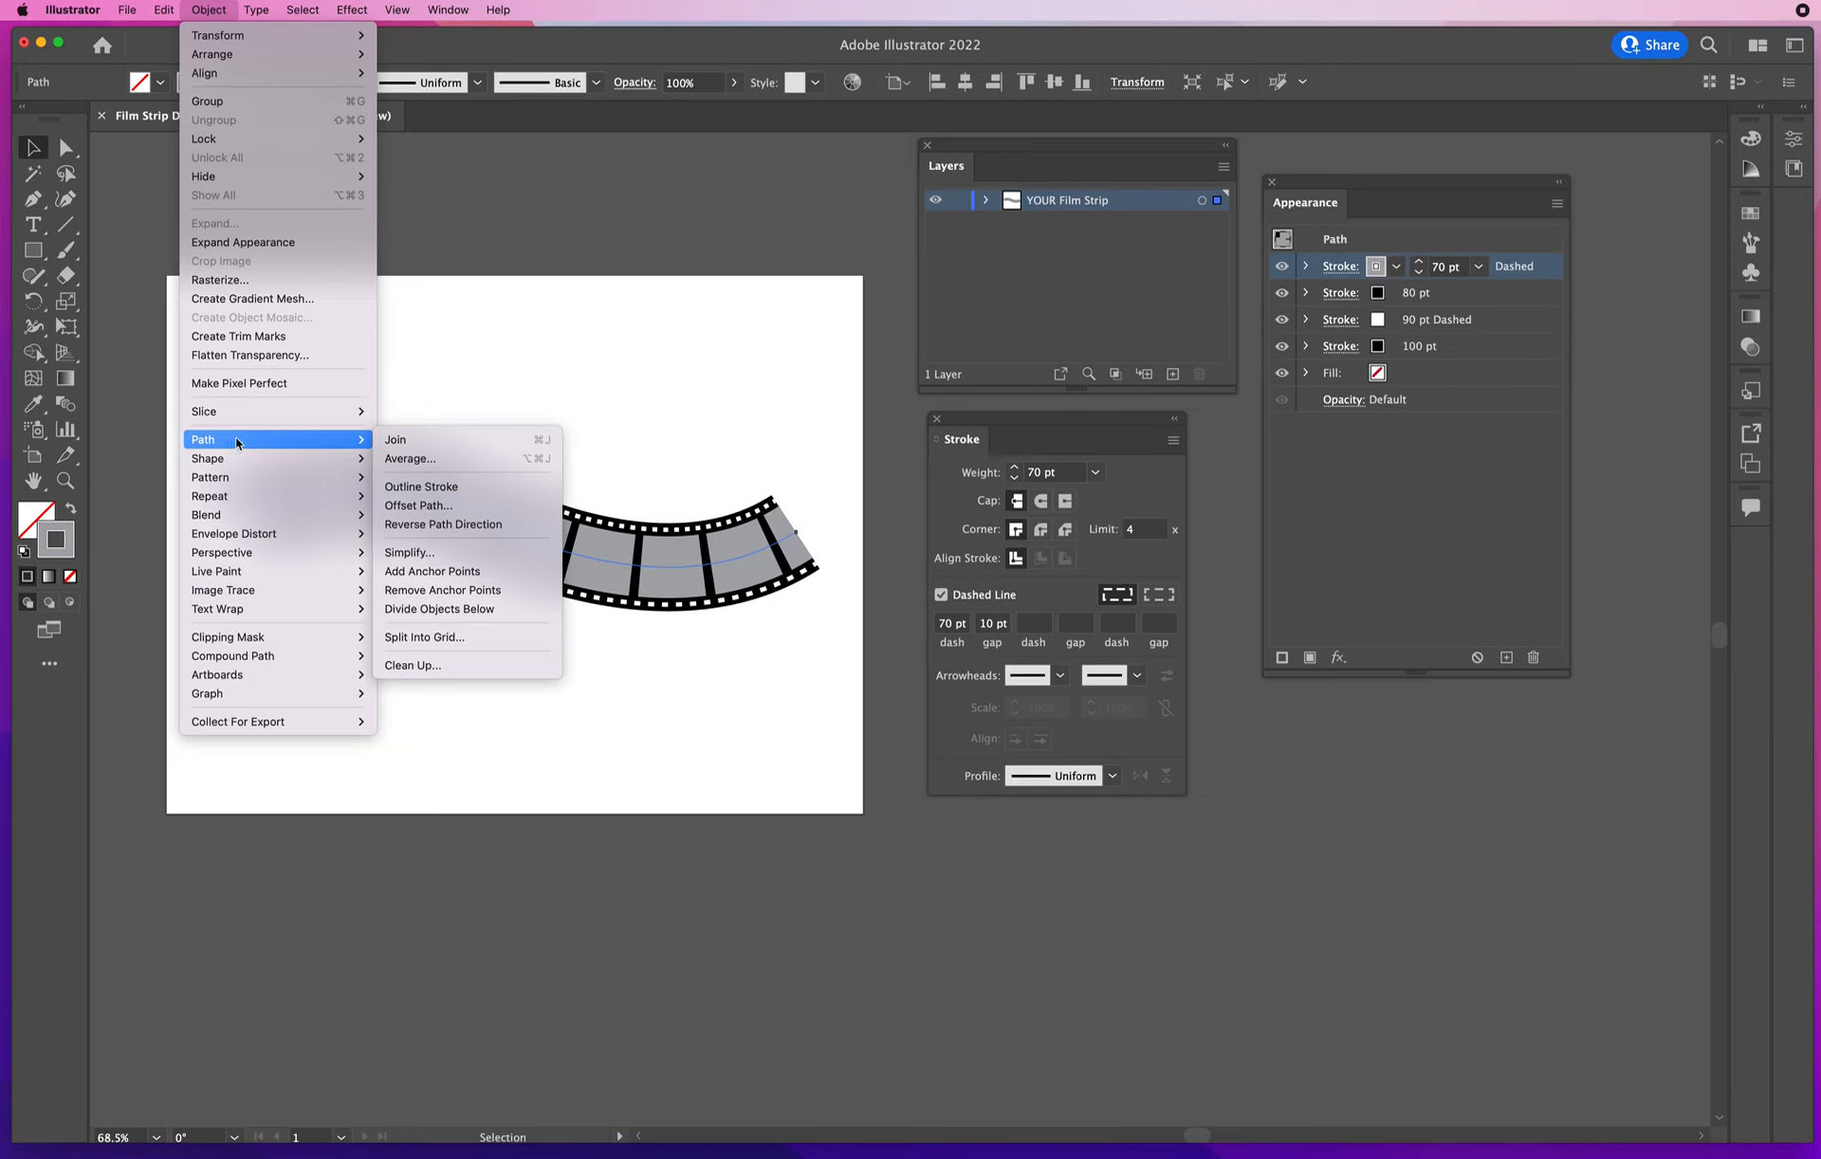
{"action": "left_click", "coordinate": [451, 490]}
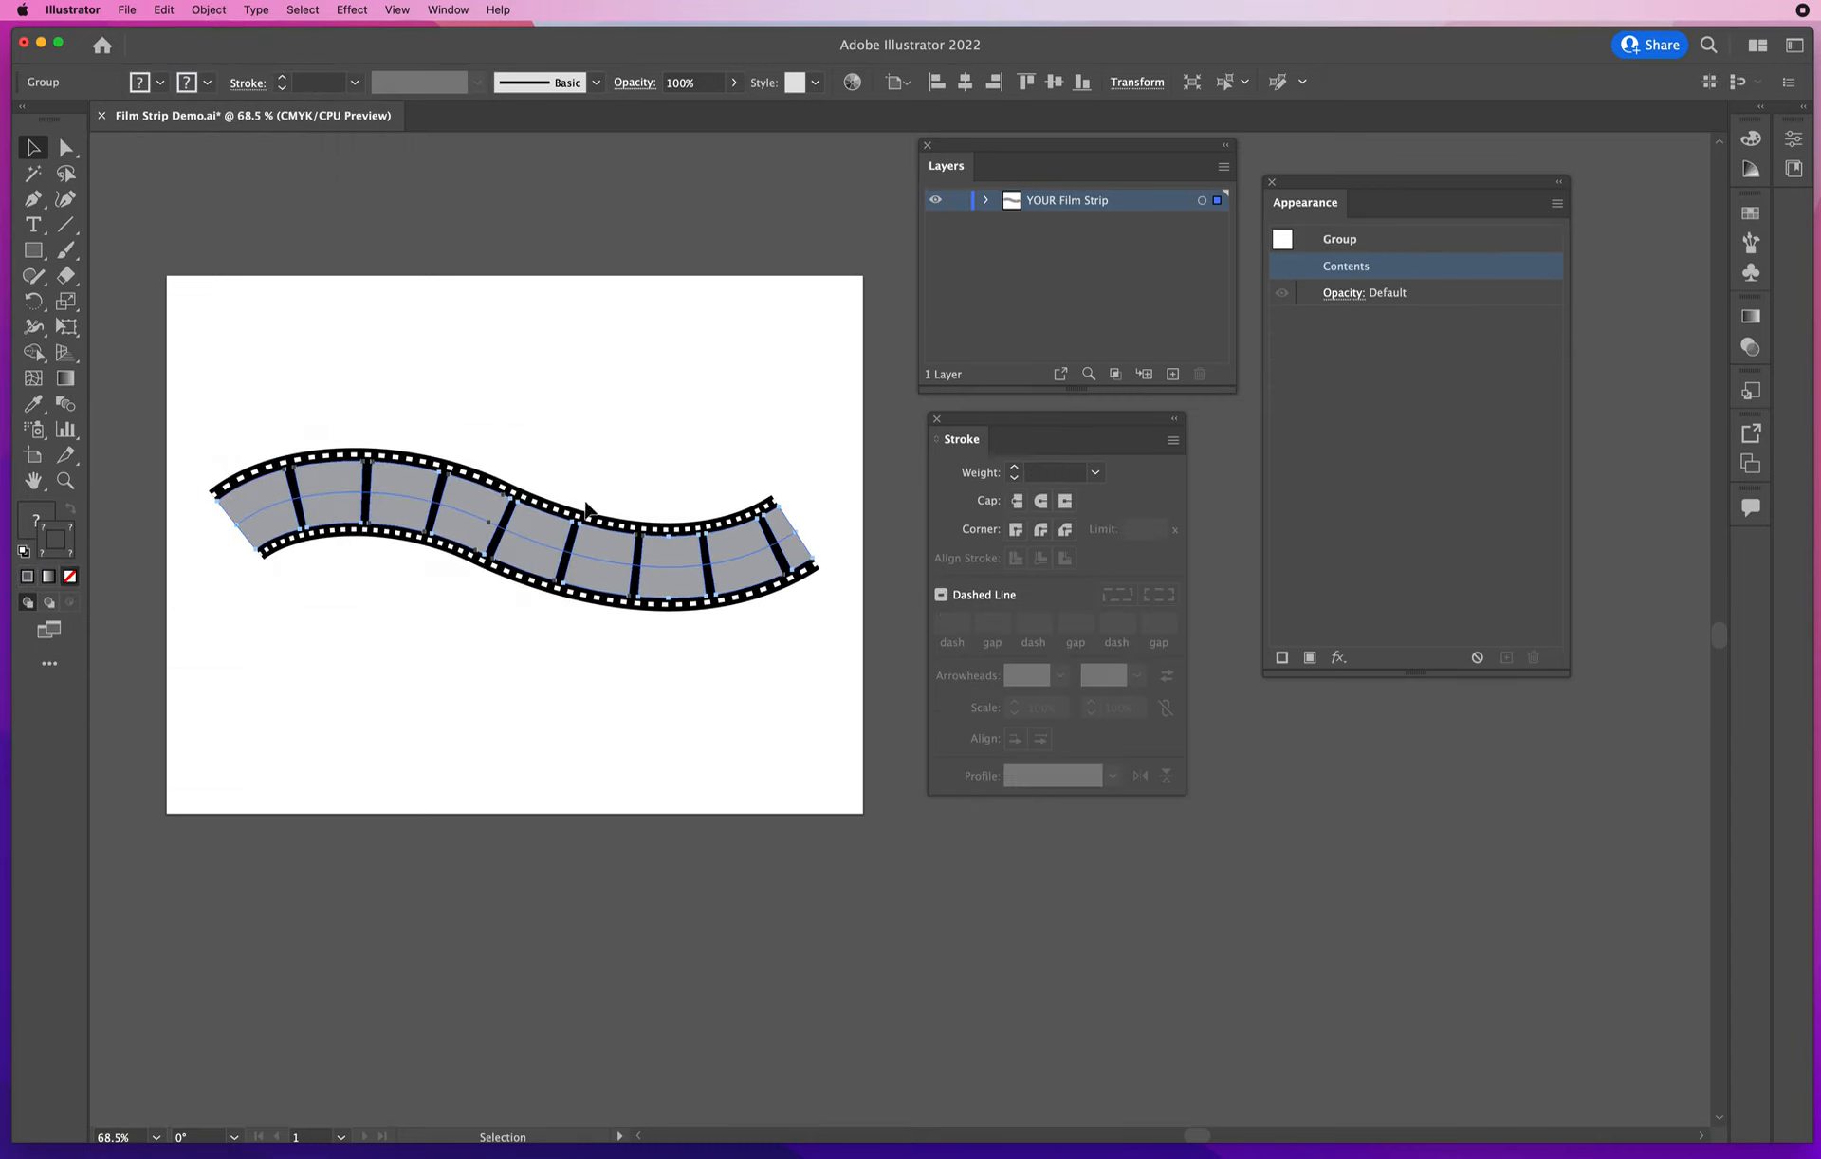
Examine the outlined frame shapes in Outline view, and switch back to Preview
{"action": "left_click", "coordinate": [397, 10]}
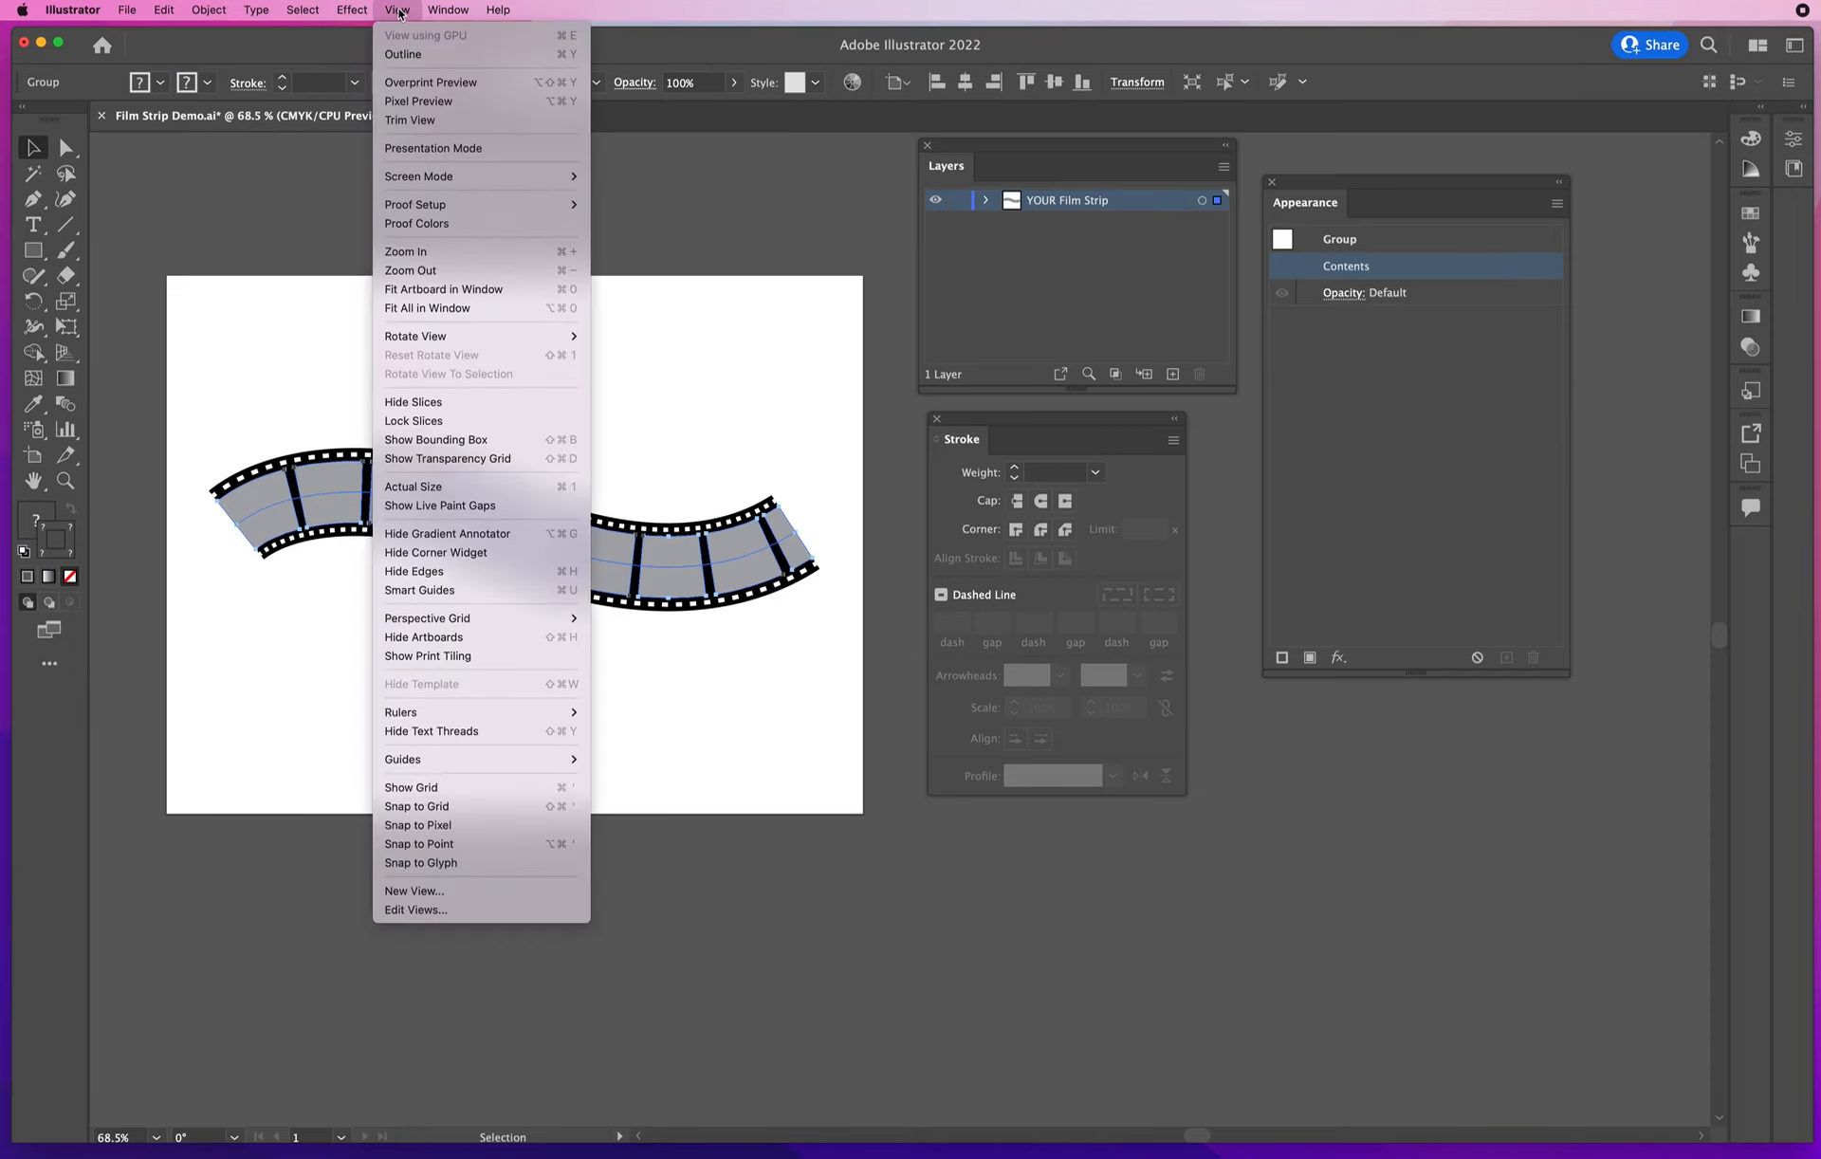
{"action": "left_click", "coordinate": [402, 54]}
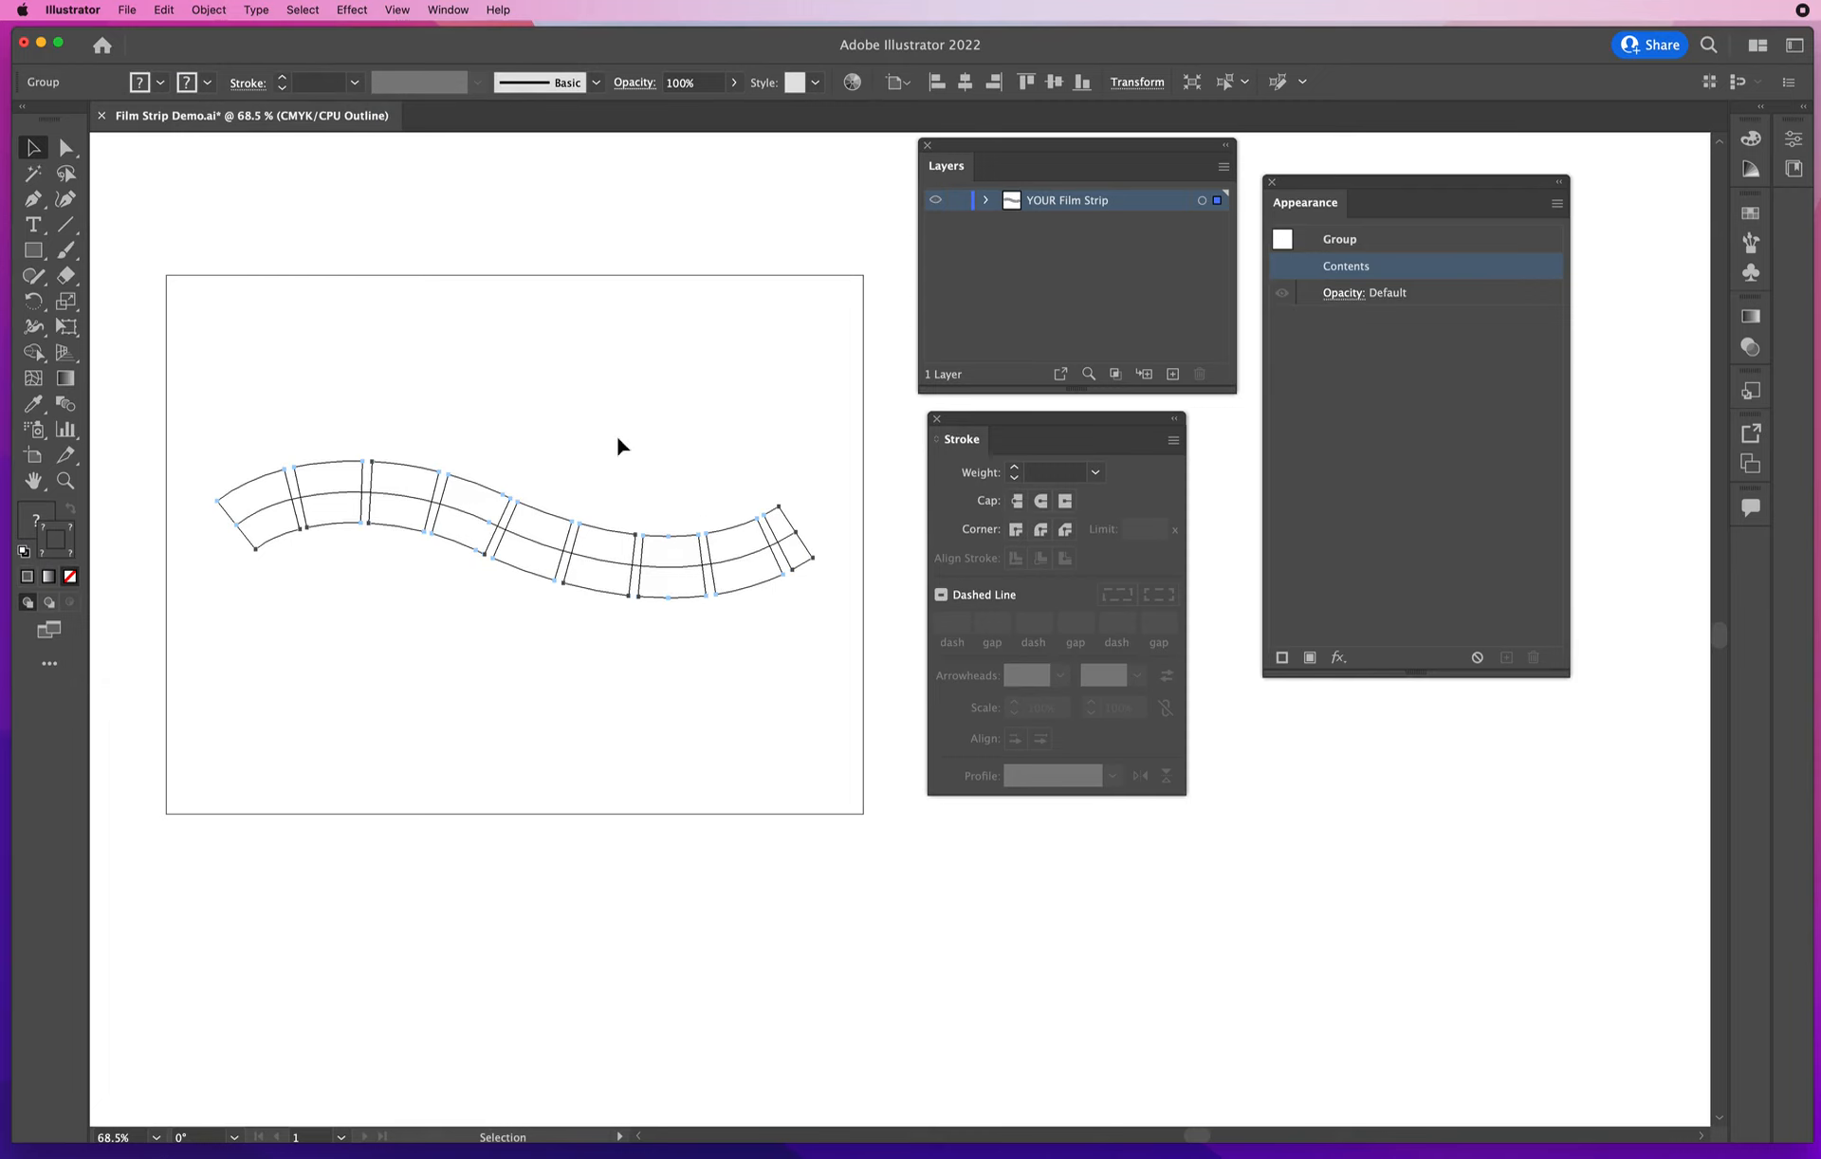
{"action": "left_click", "coordinate": [397, 11]}
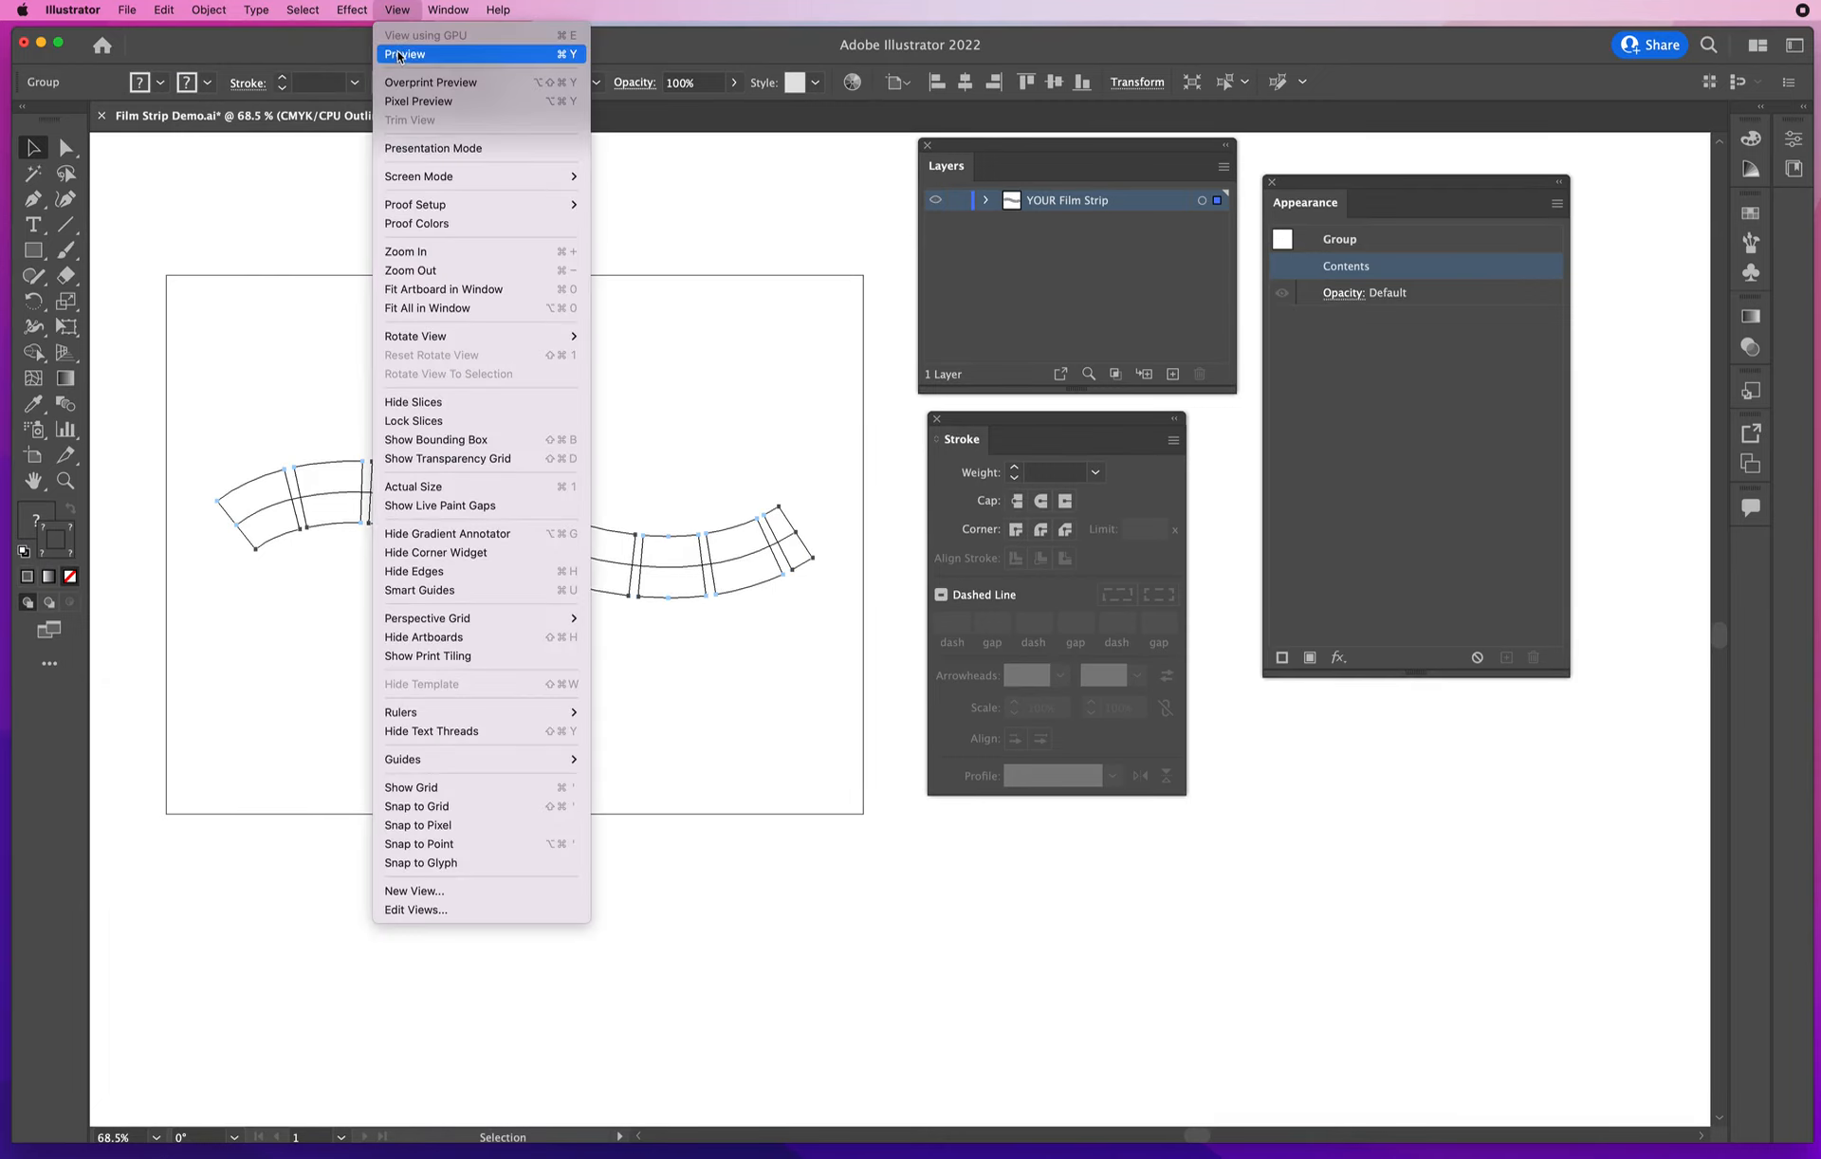
{"action": "left_click", "coordinate": [400, 54]}
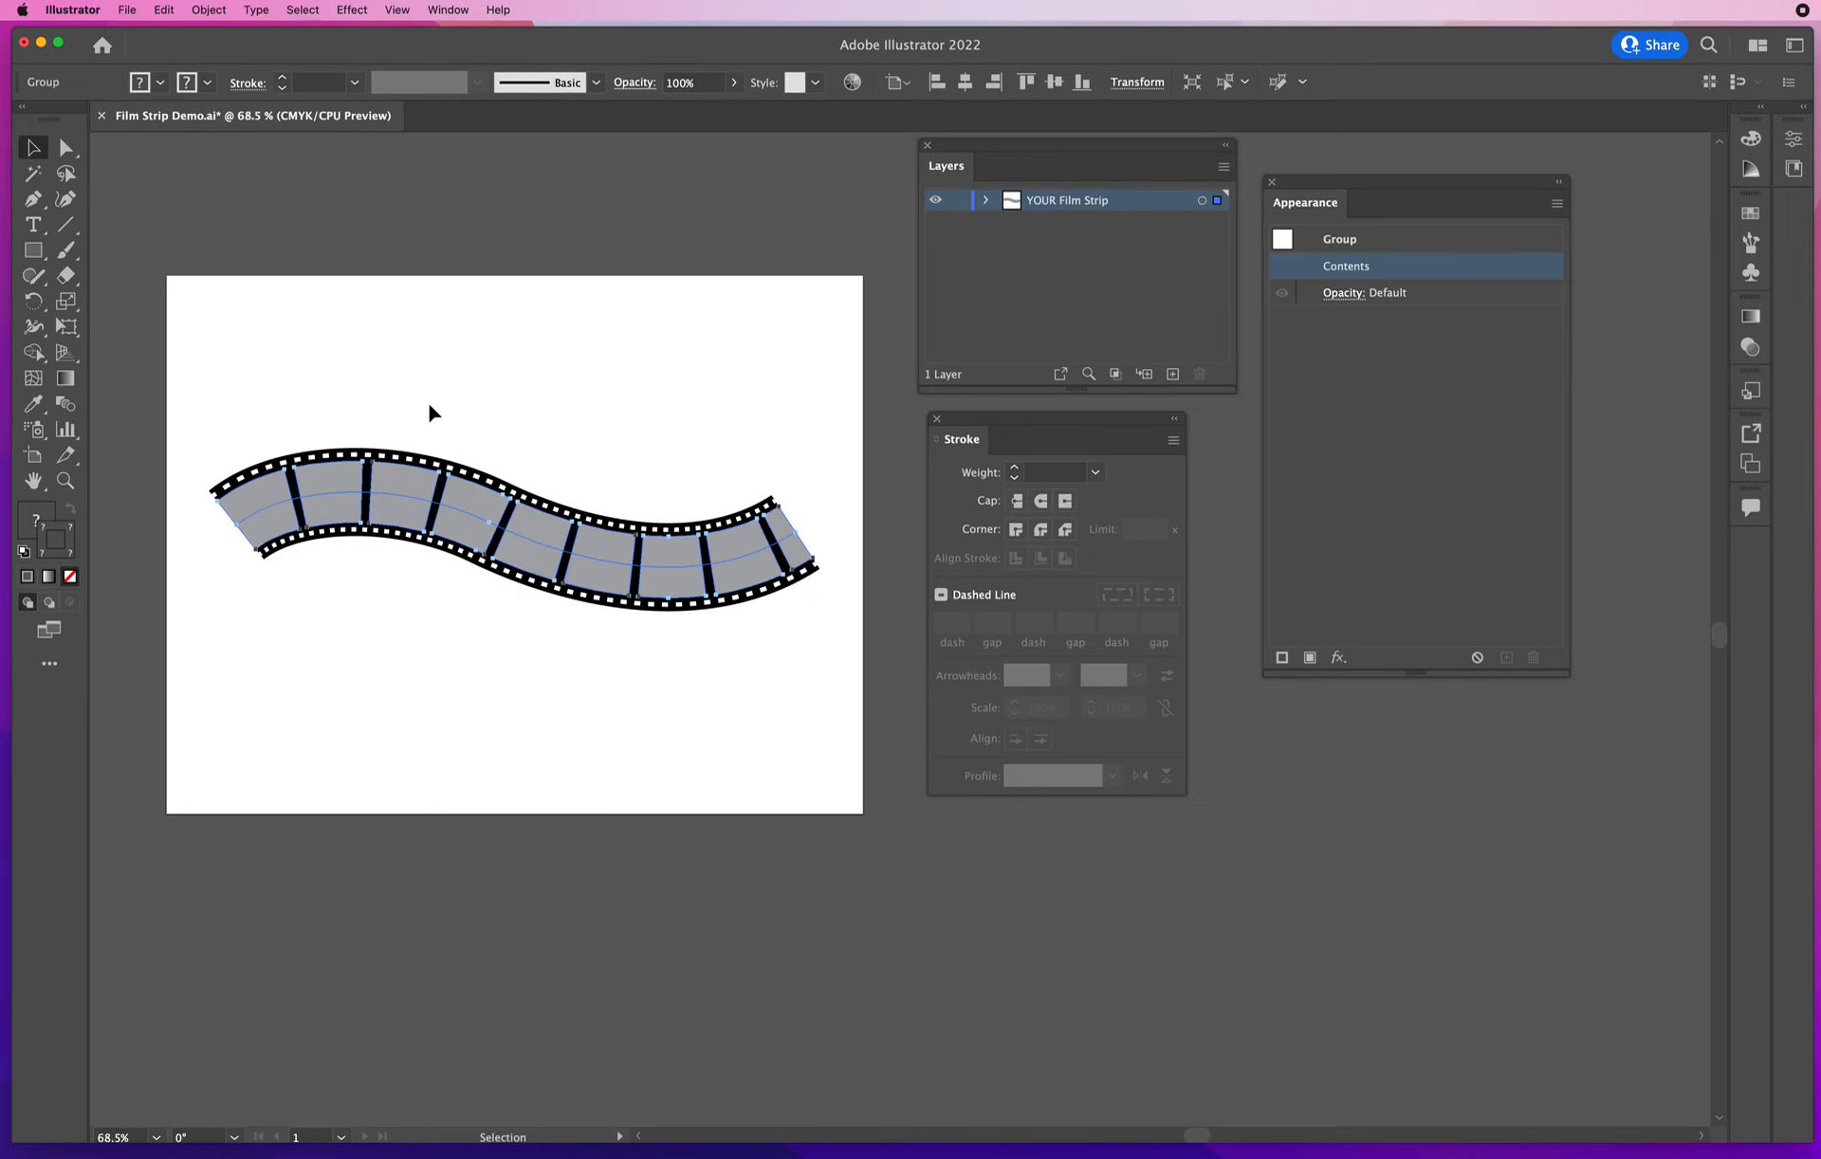
Ungroup the film strip artwork and clear the selection
{"action": "left_click", "coordinate": [377, 333]}
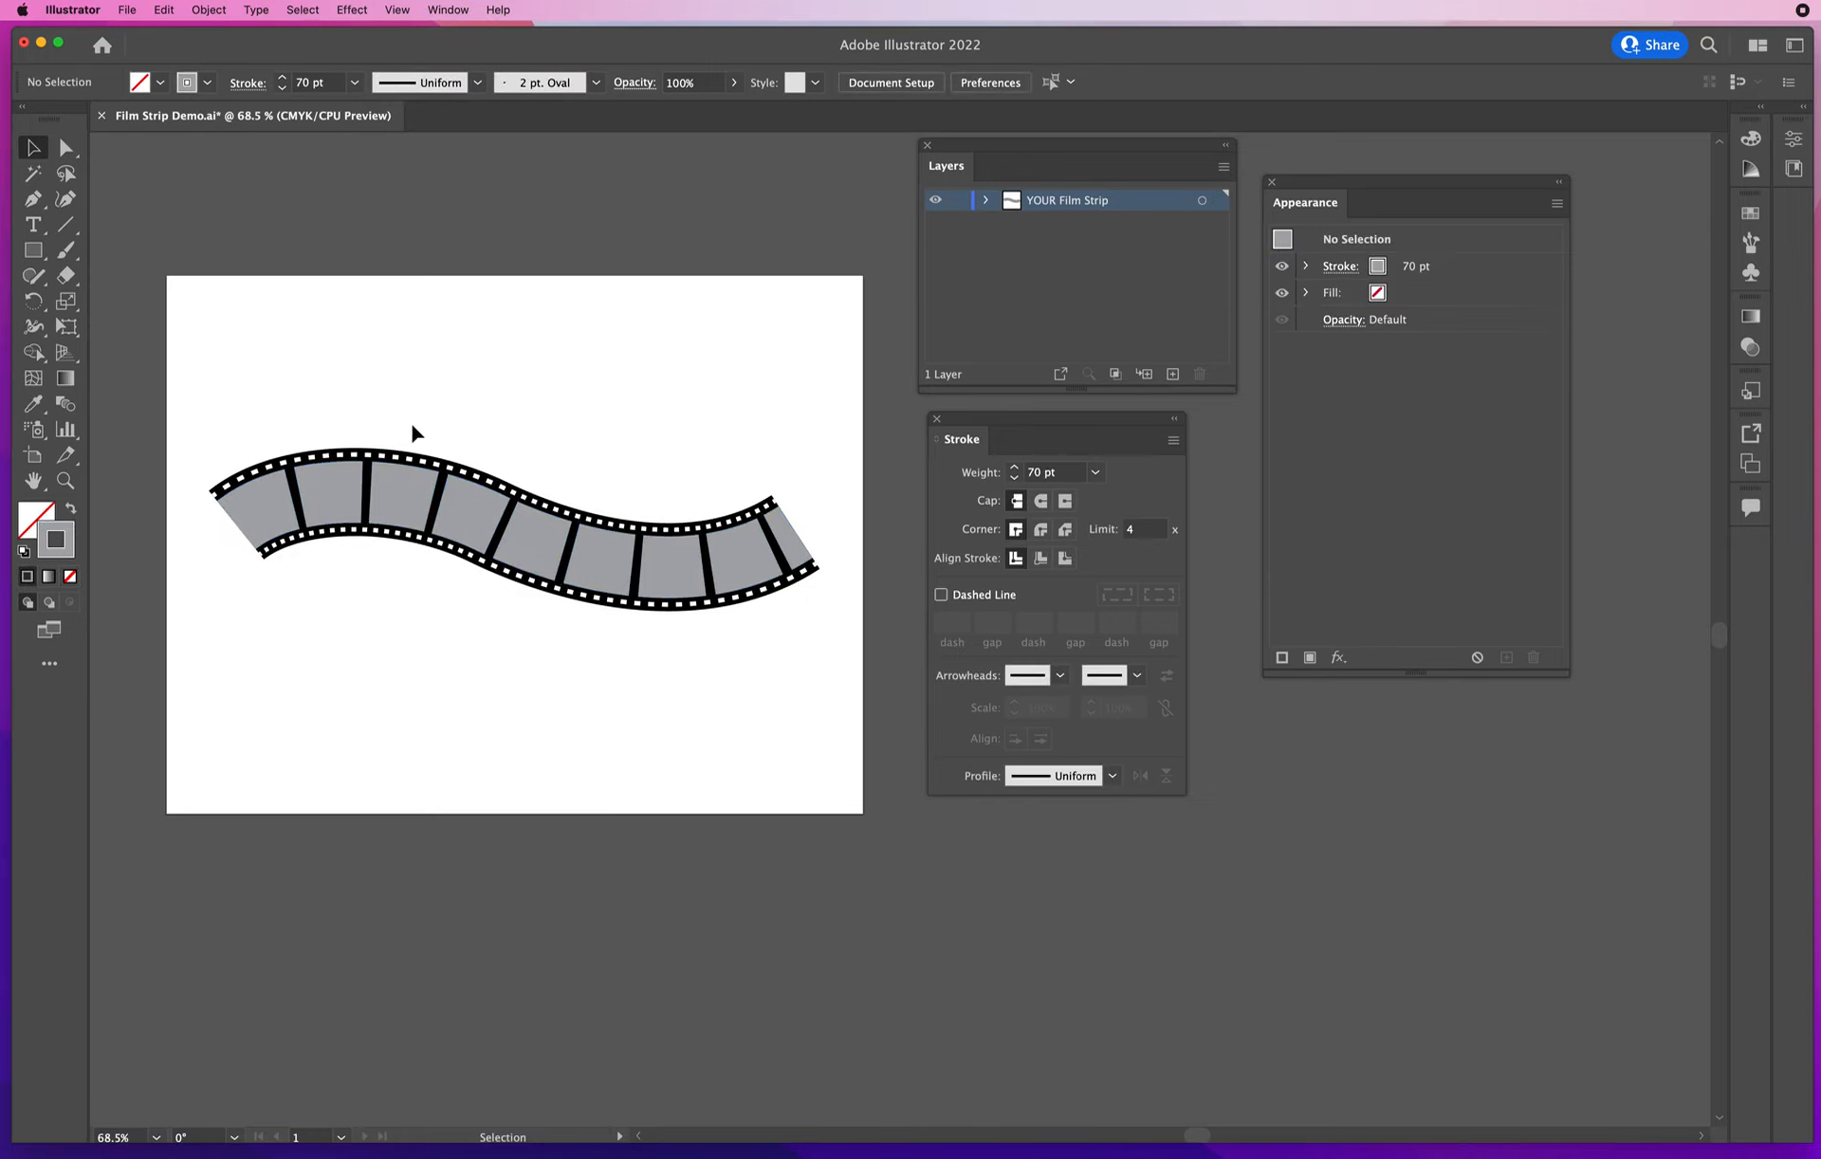
{"action": "left_click", "coordinate": [400, 478]}
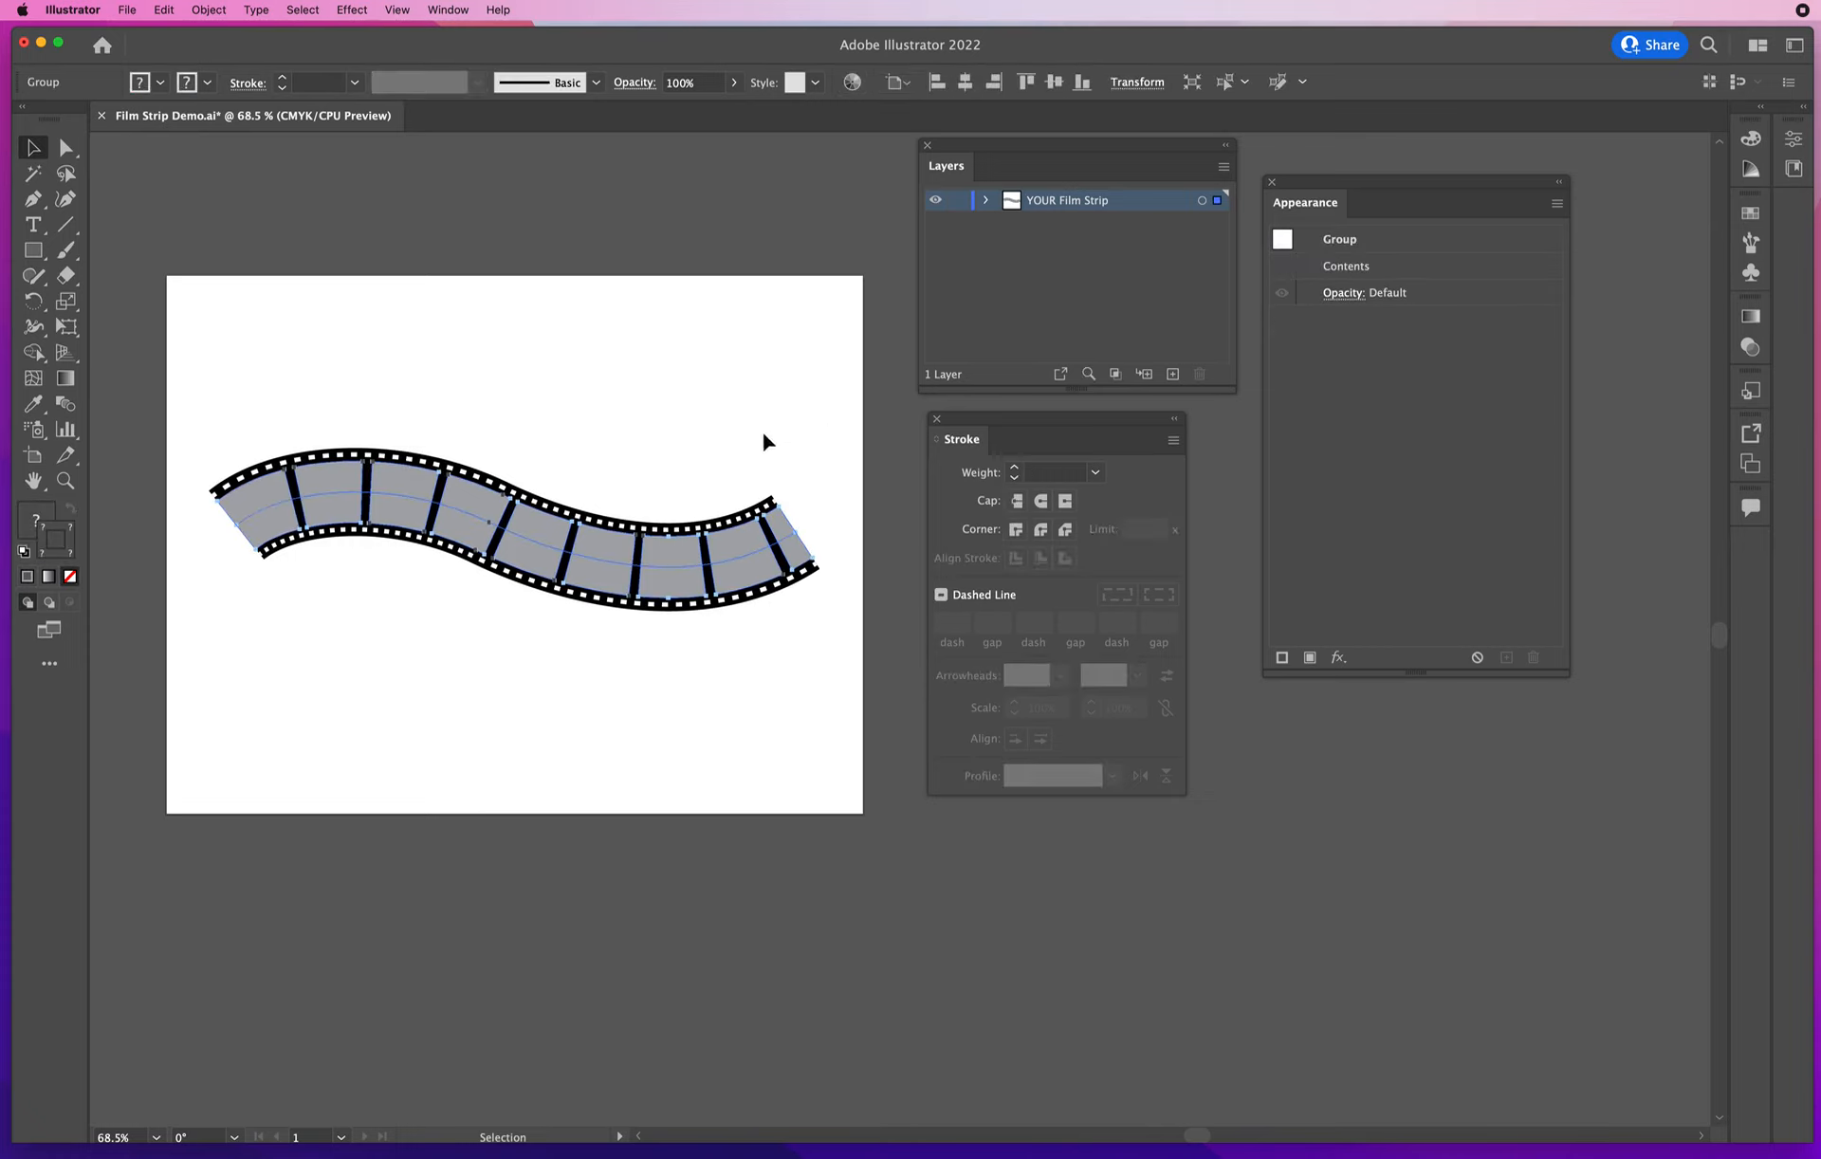
{"action": "left_click", "coordinate": [211, 11]}
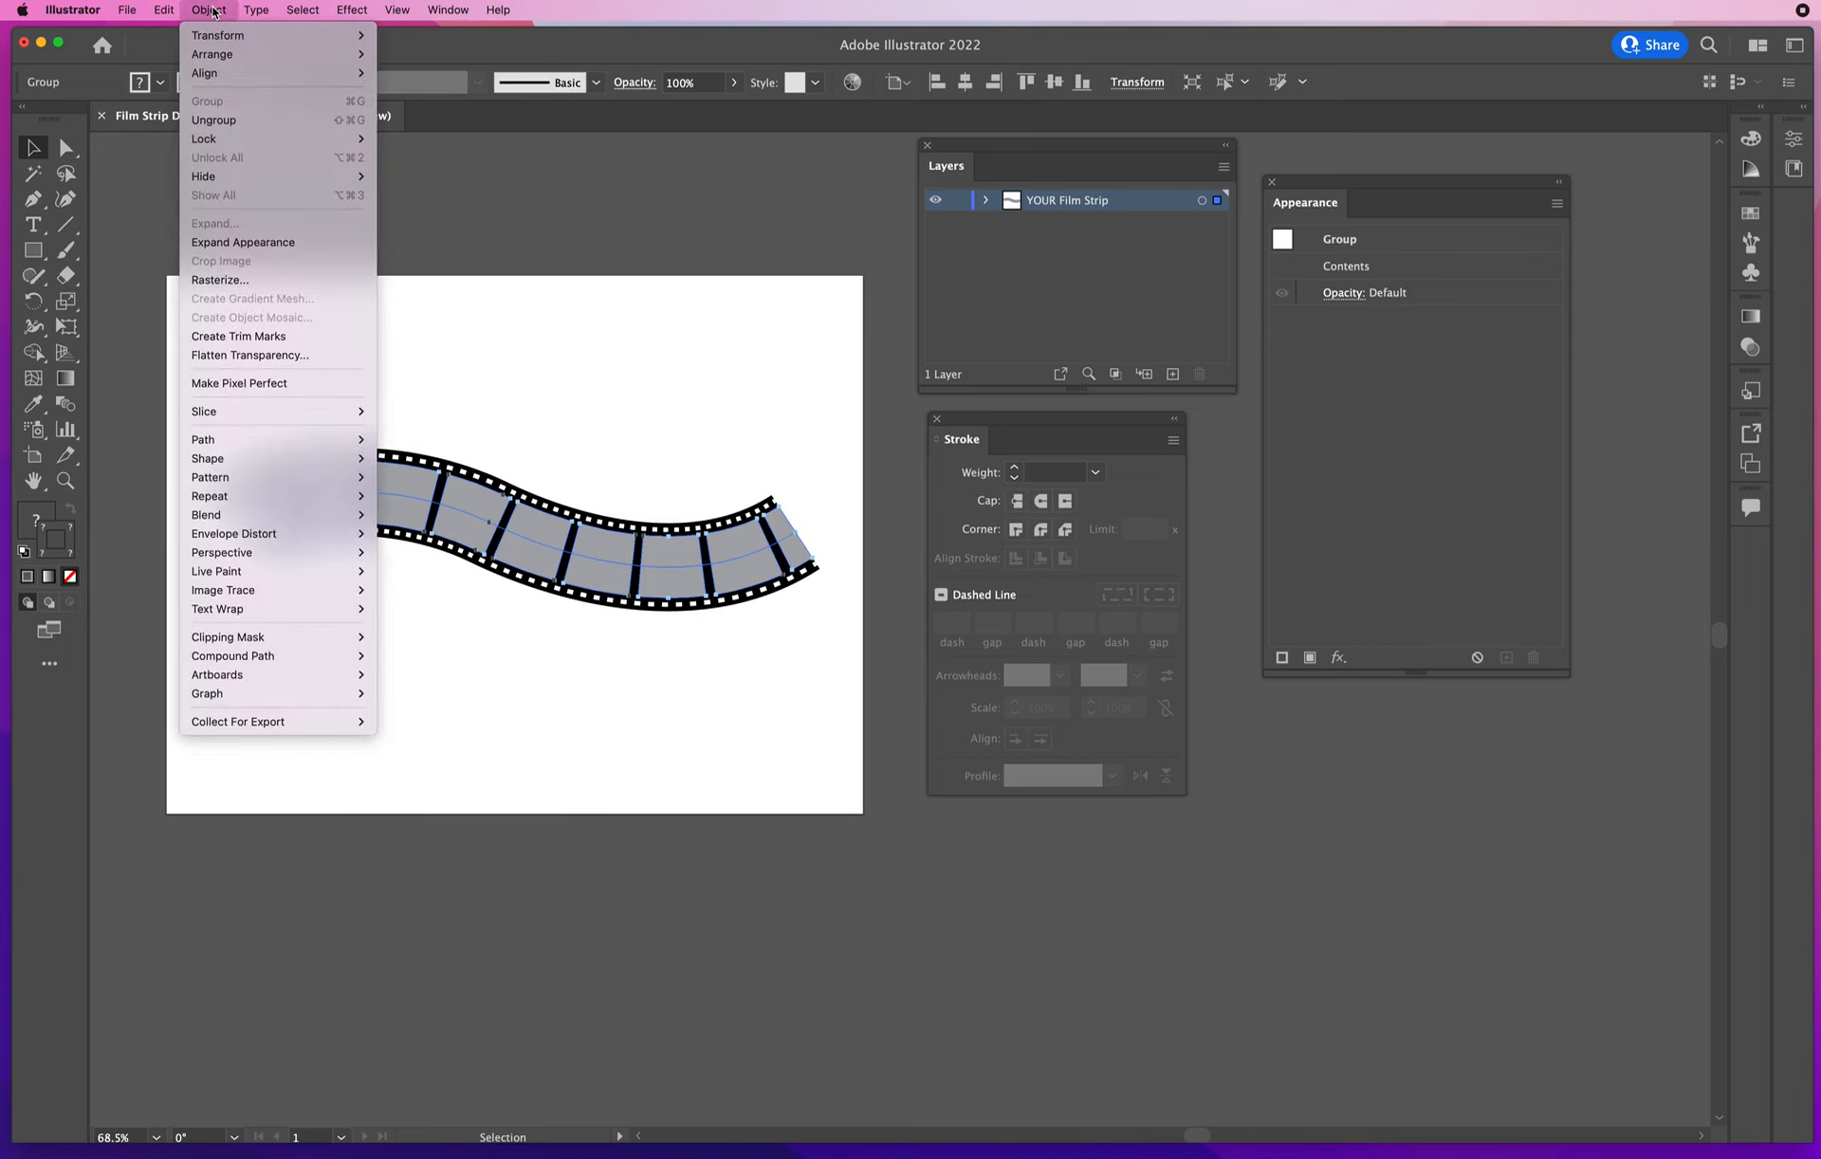
{"action": "left_click", "coordinate": [212, 120]}
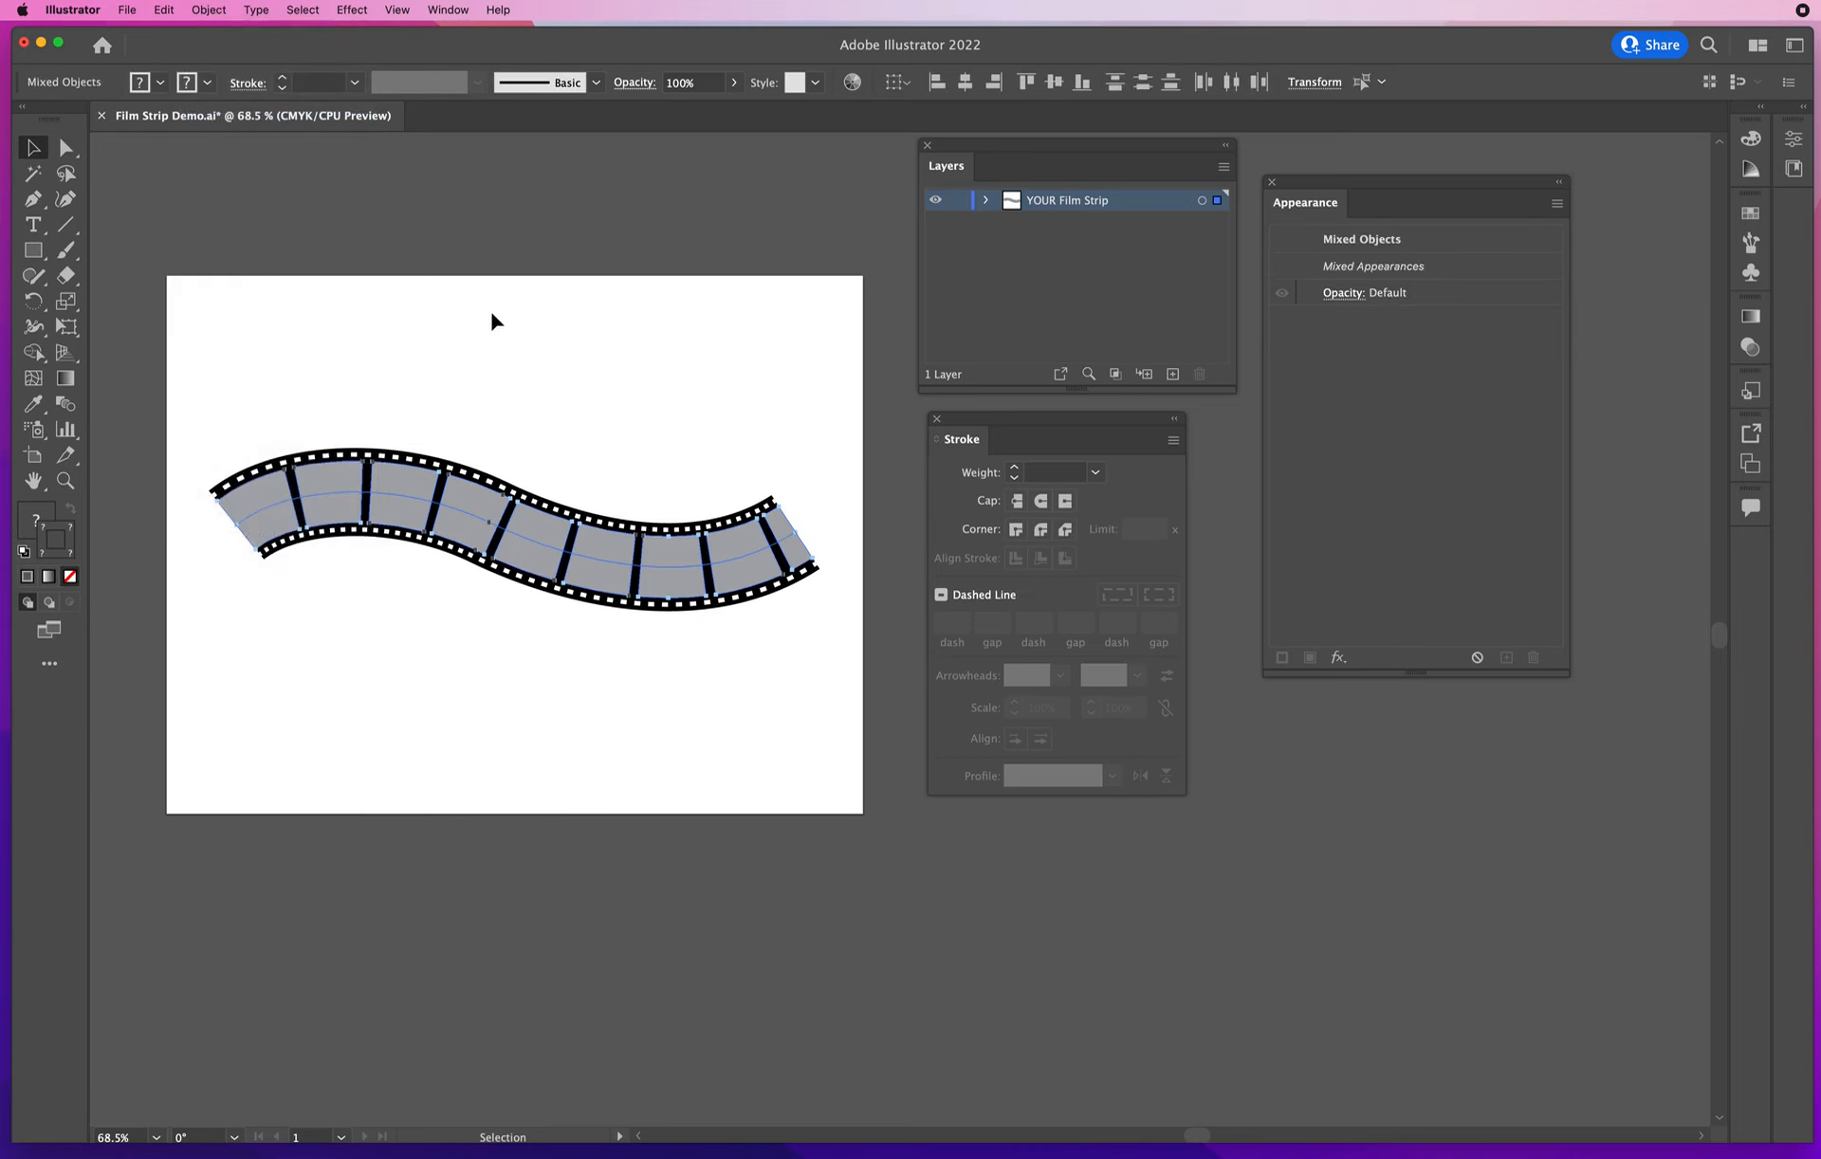
{"action": "left_click", "coordinate": [584, 337]}
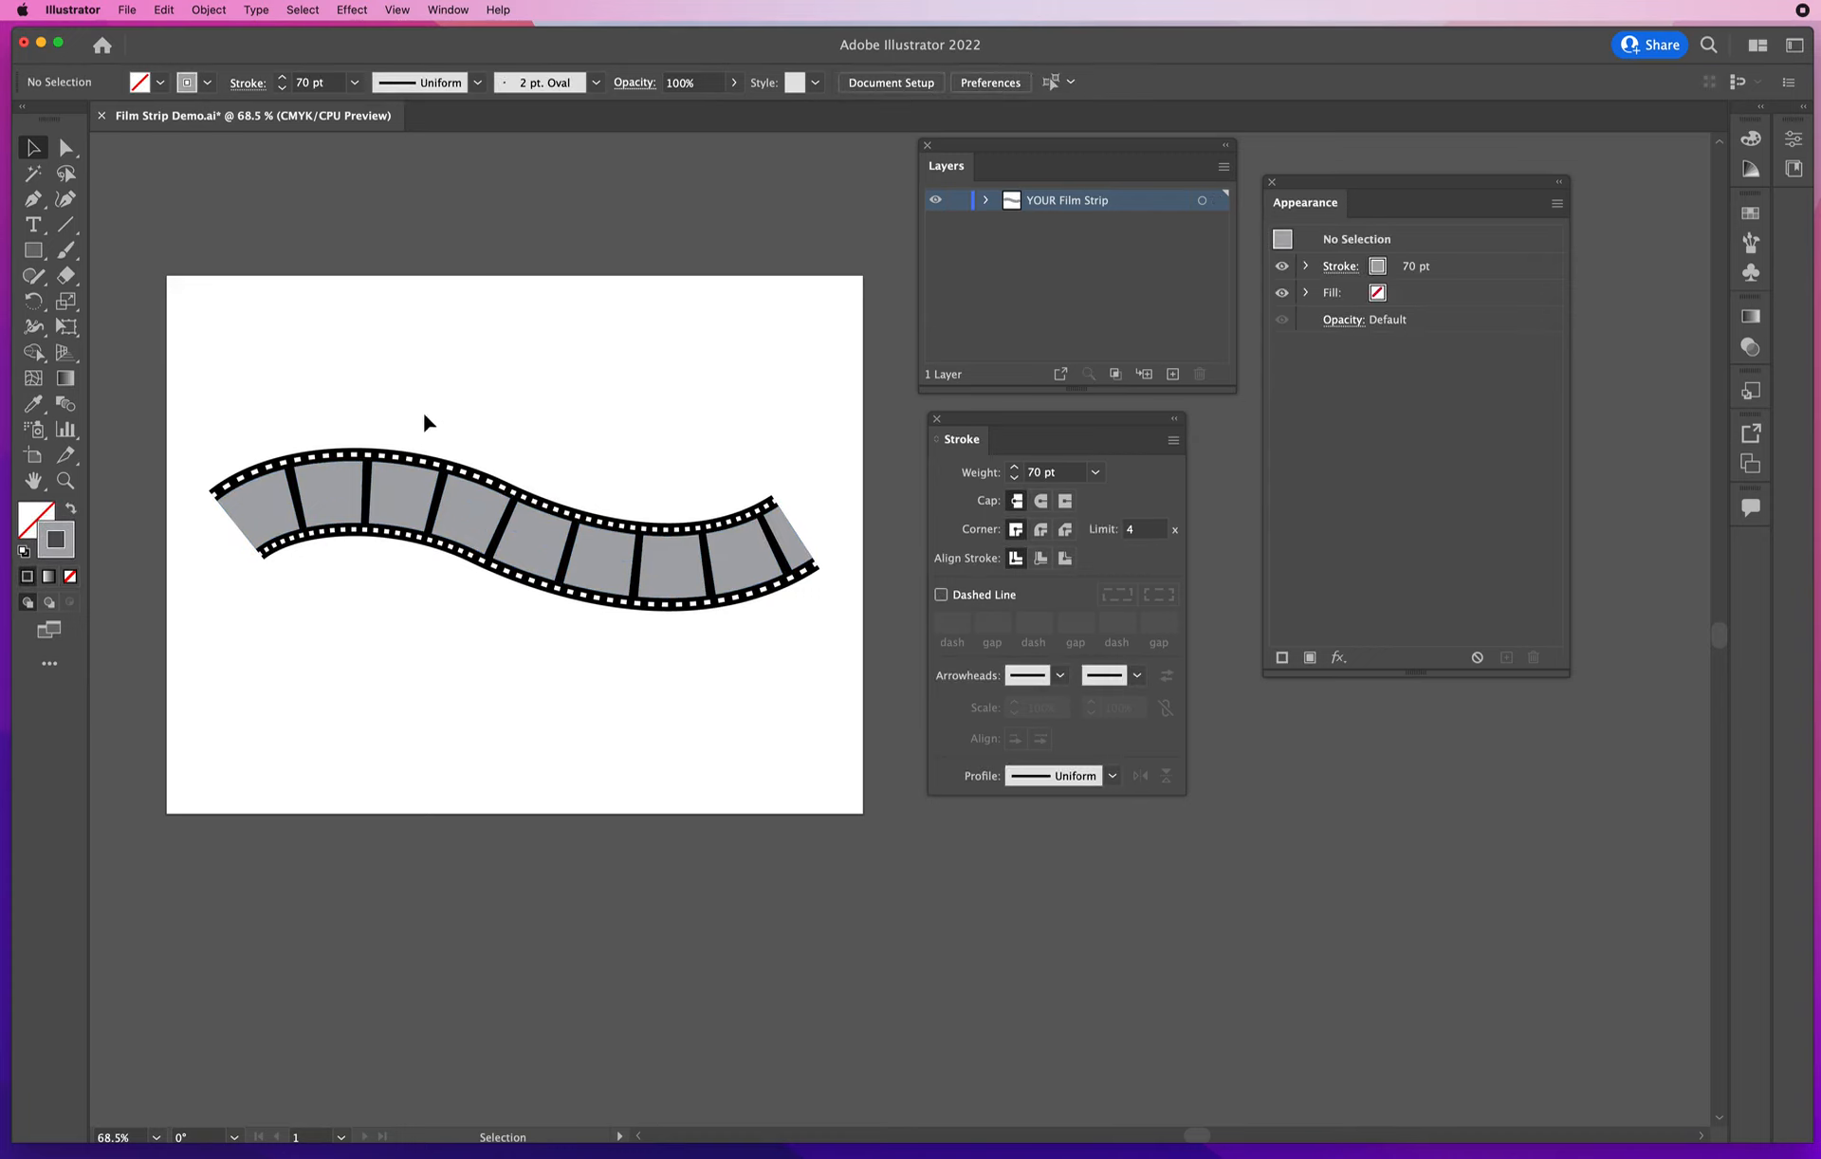
Select the grey frame shapes of the film strip and release their compound path into separate paths
{"action": "left_click", "coordinate": [402, 493]}
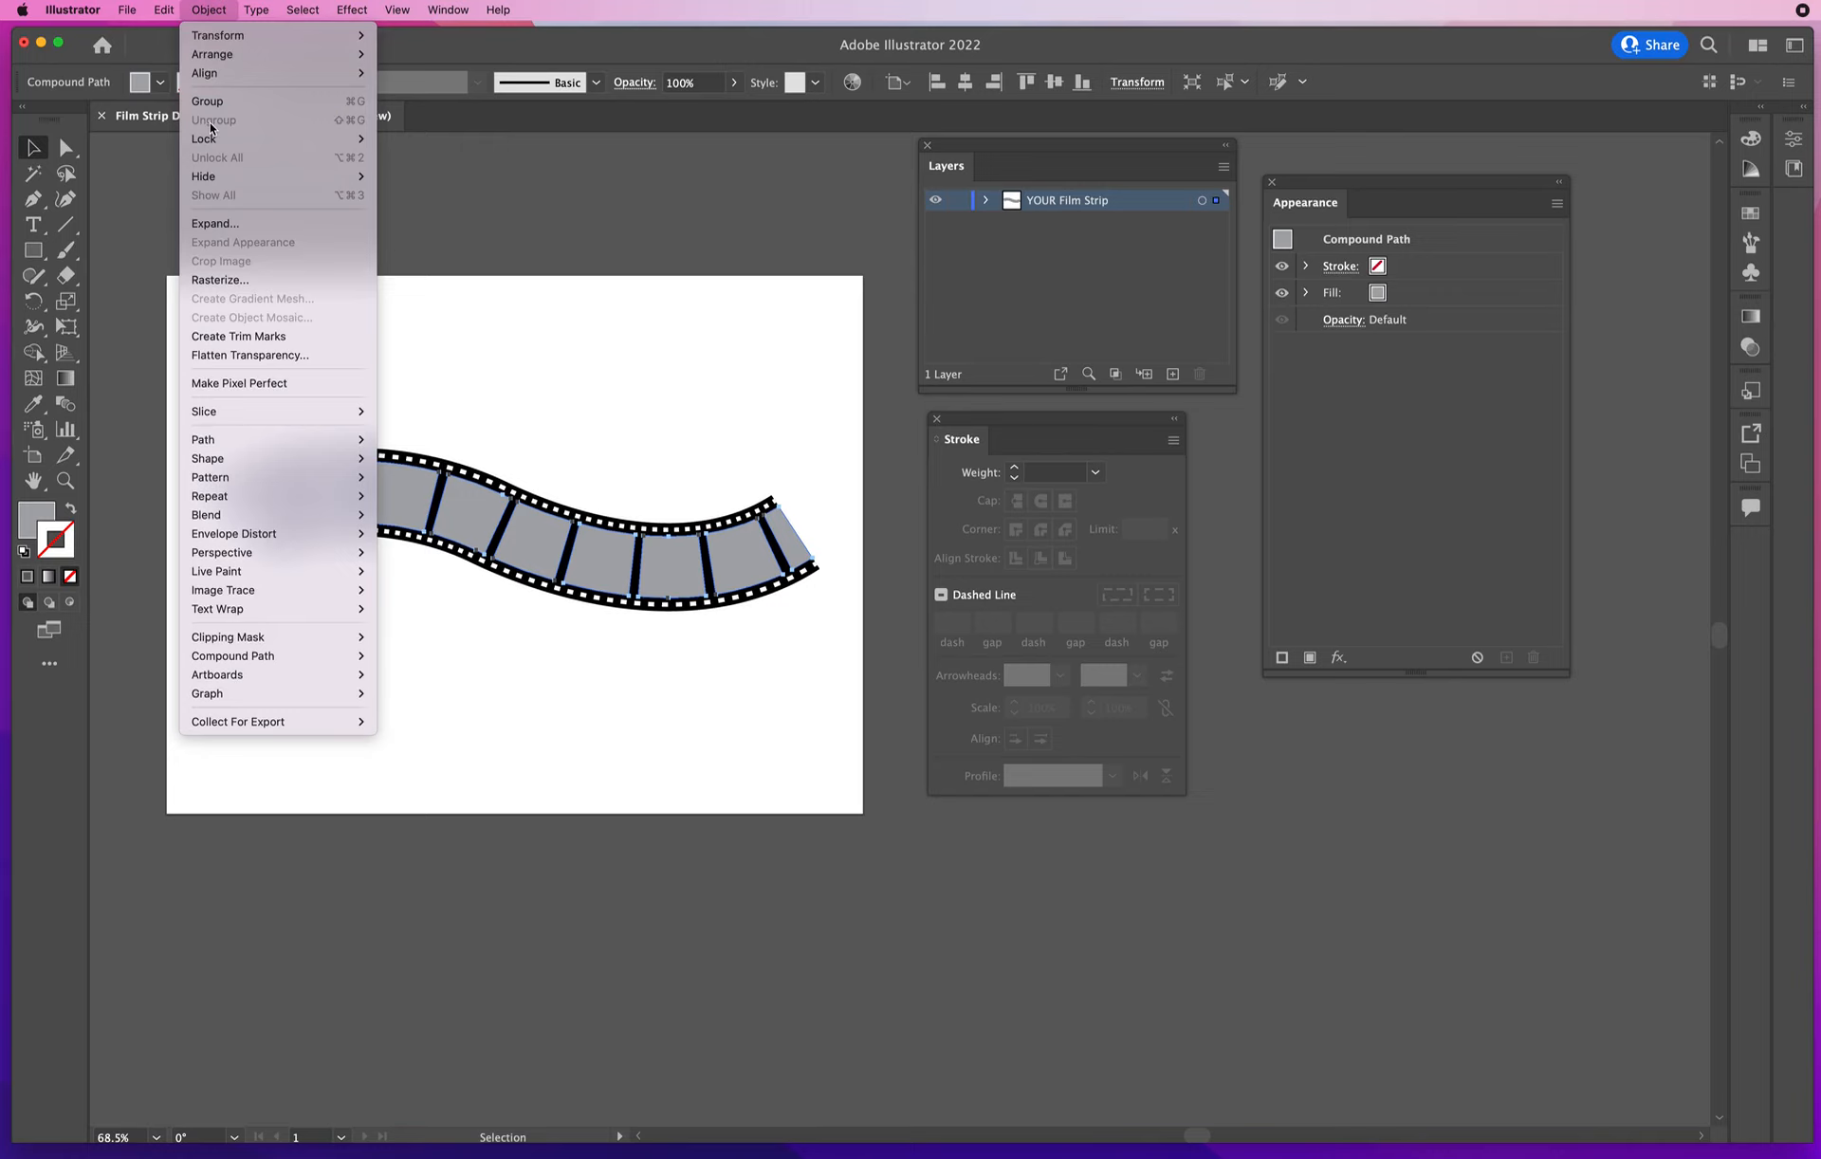
{"action": "left_click", "coordinate": [567, 351]}
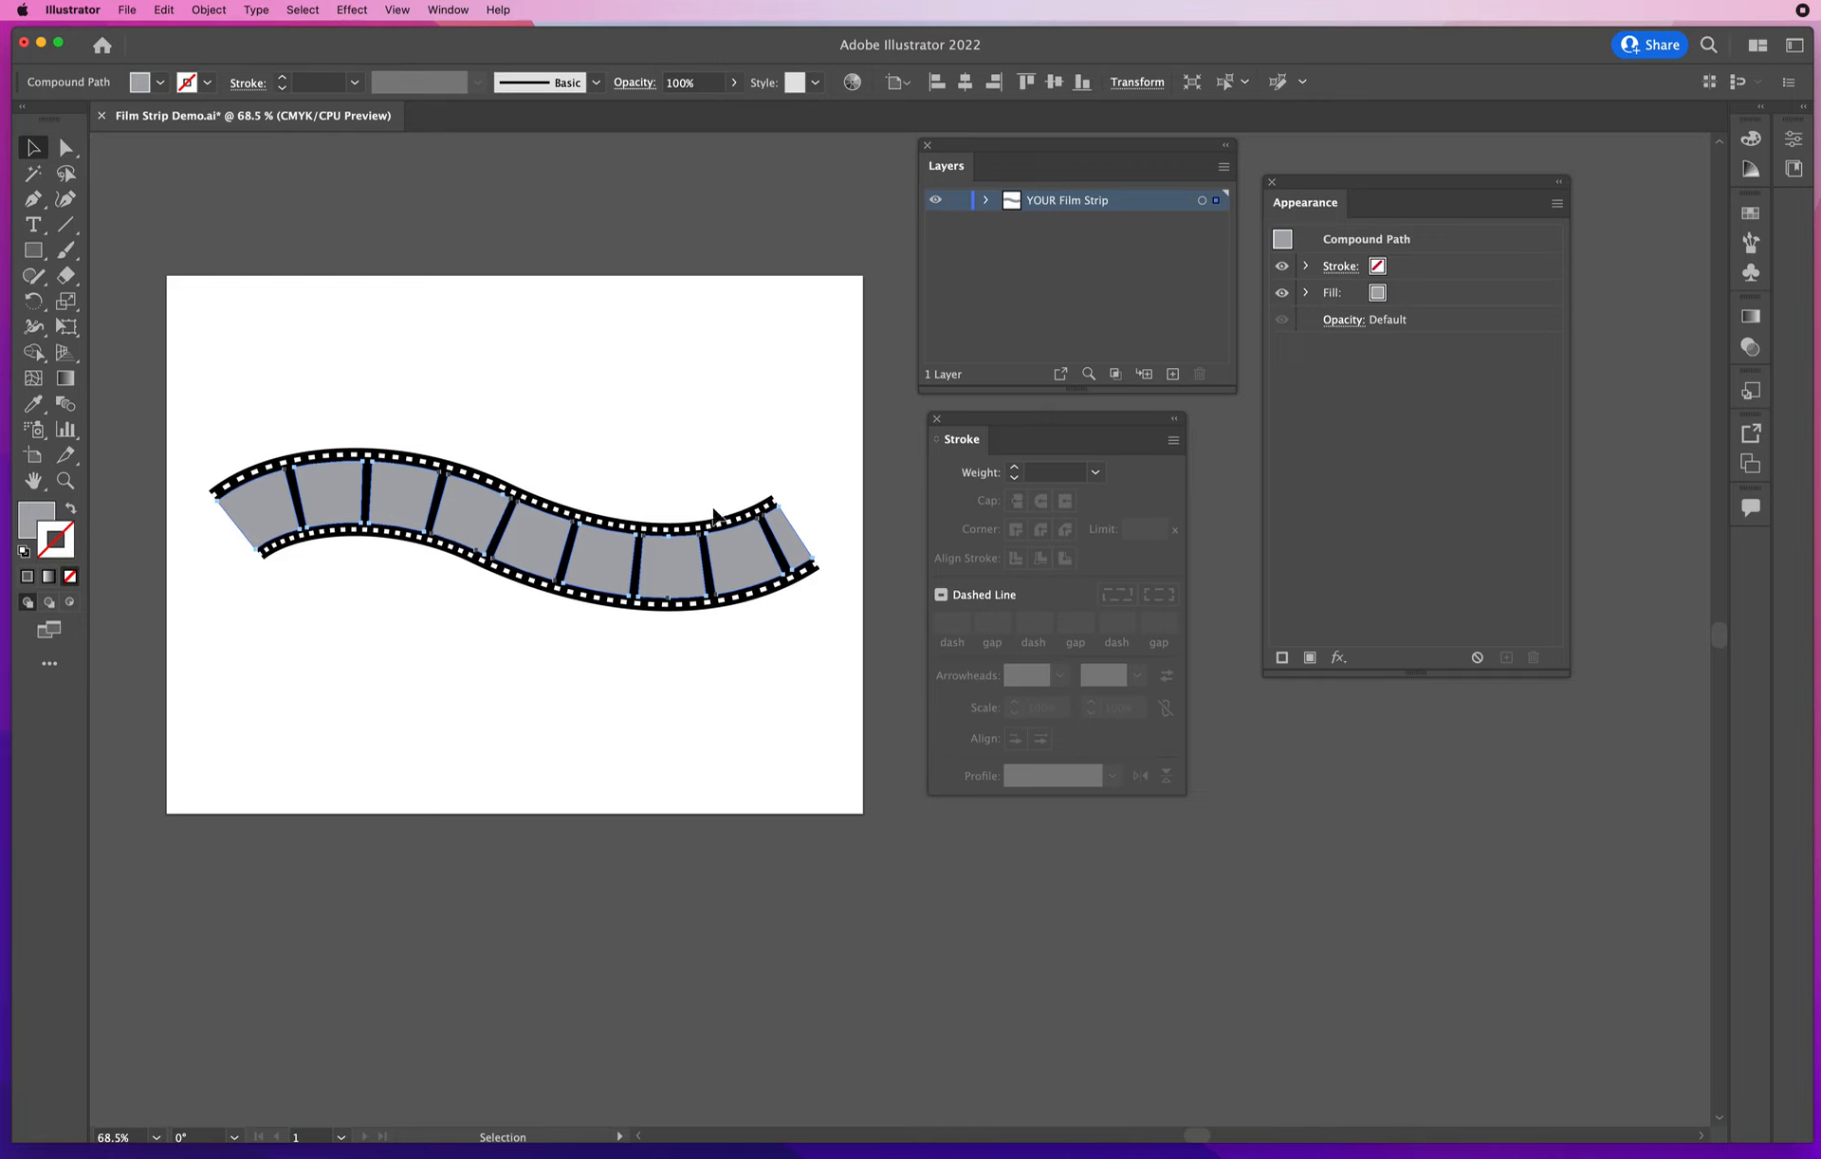
{"action": "left_click", "coordinate": [208, 10]}
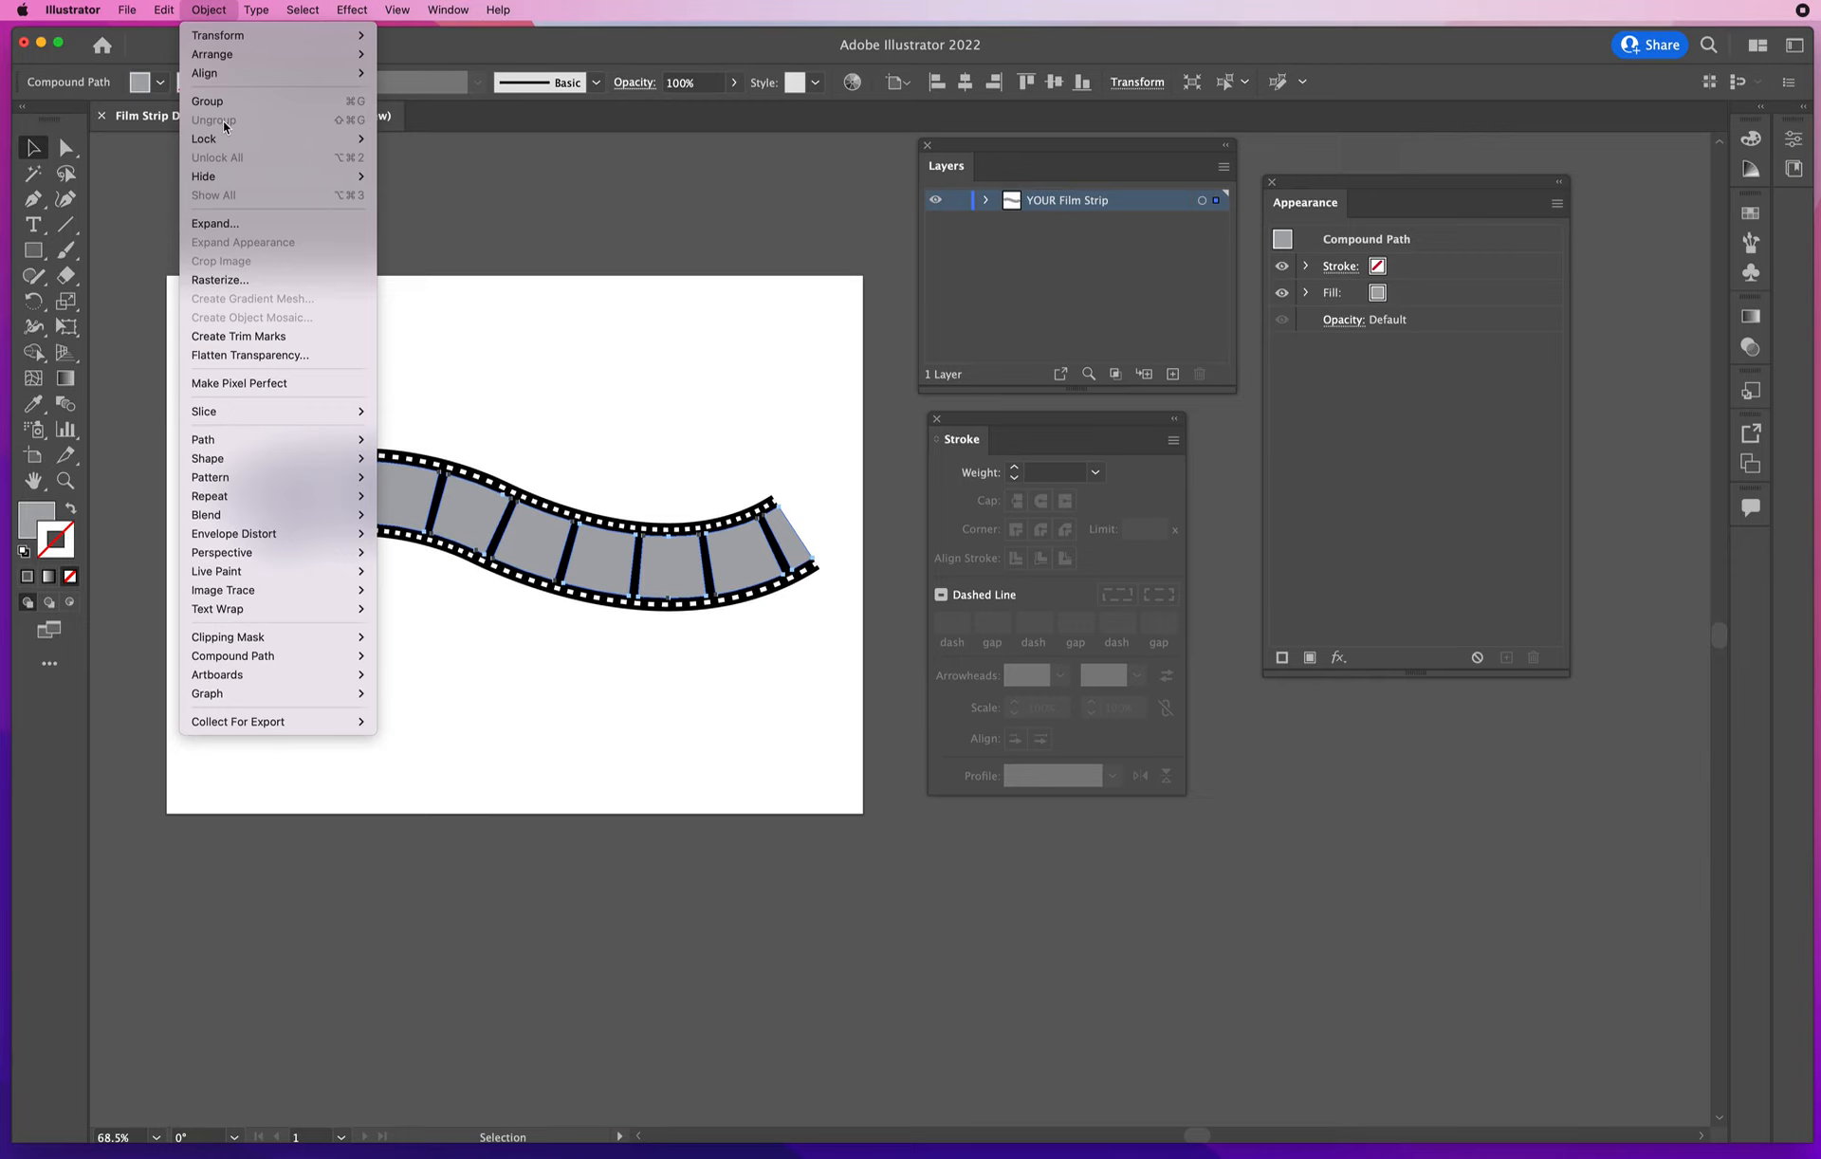
{"action": "left_click", "coordinate": [501, 332]}
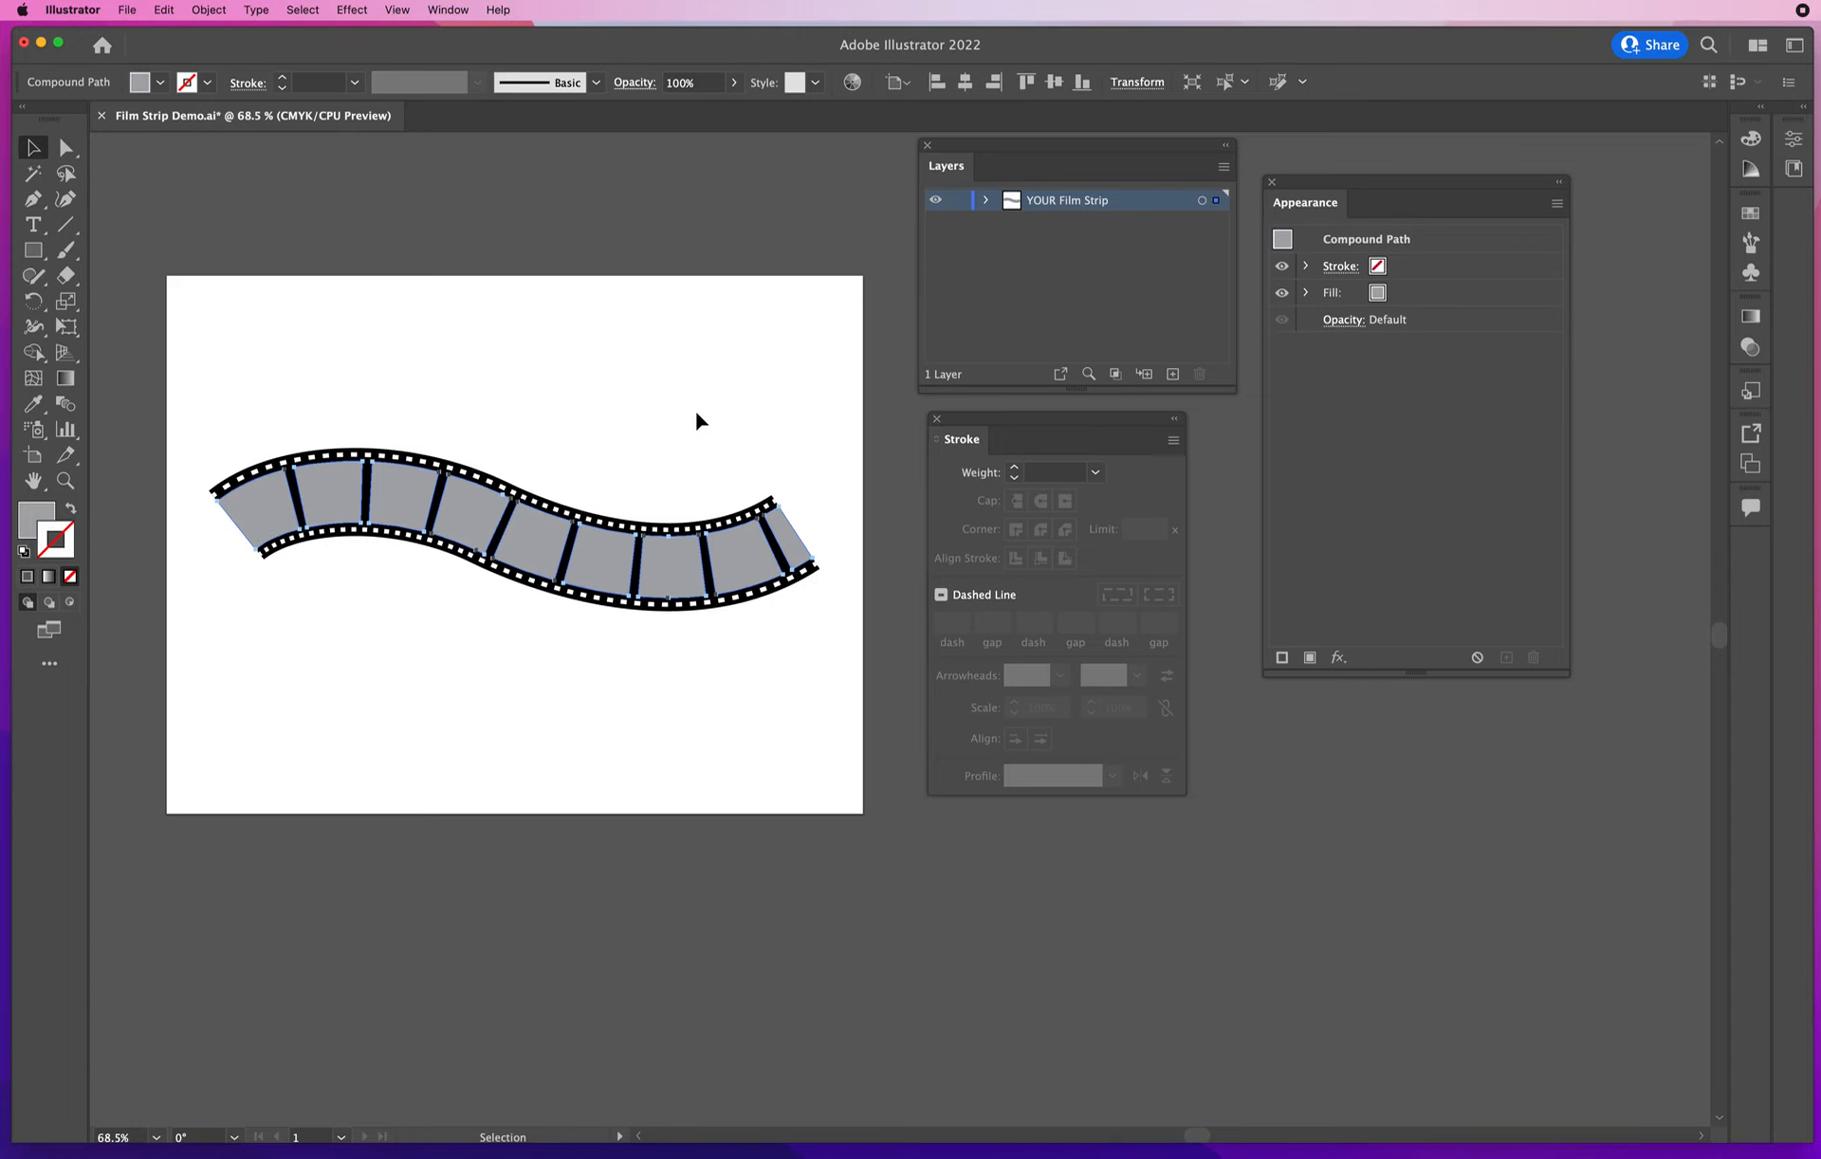
{"action": "left_click", "coordinate": [209, 9]}
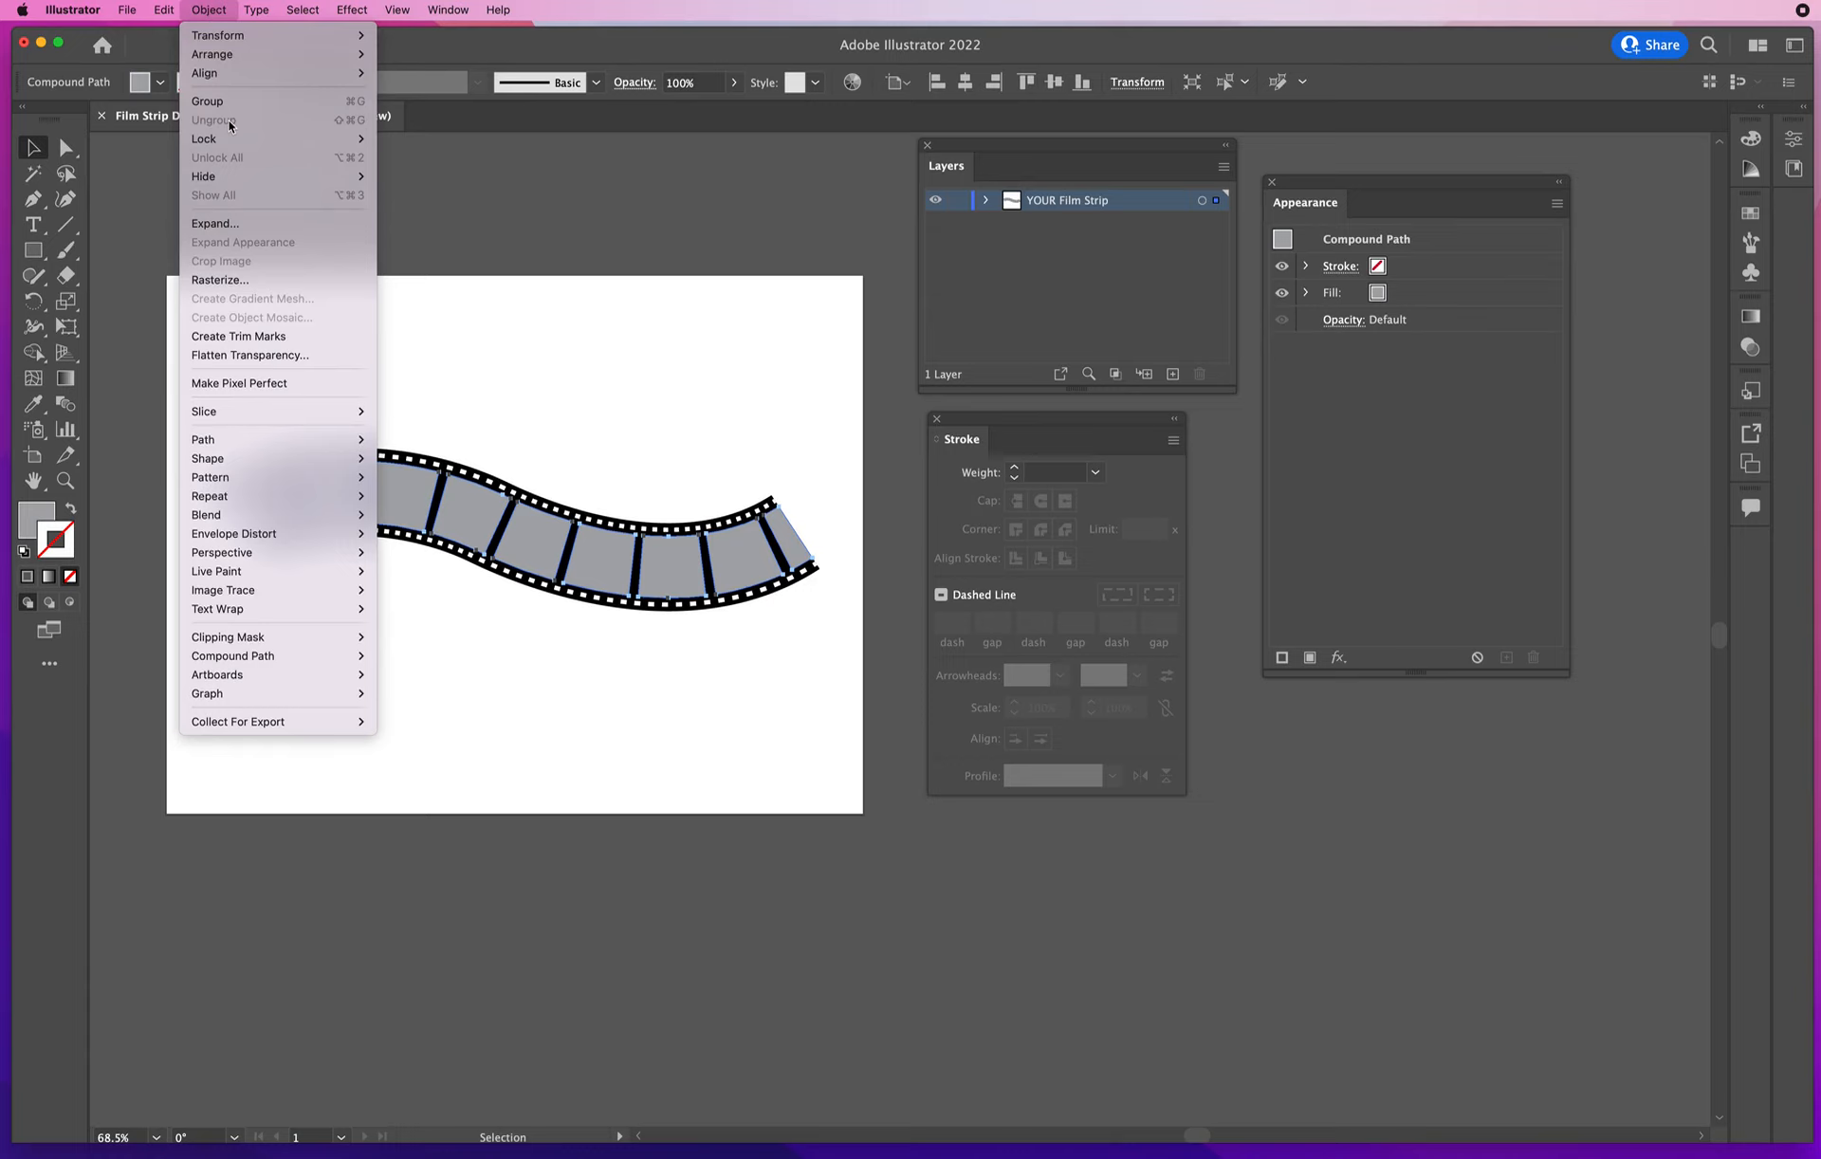
{"action": "left_click", "coordinate": [504, 333]}
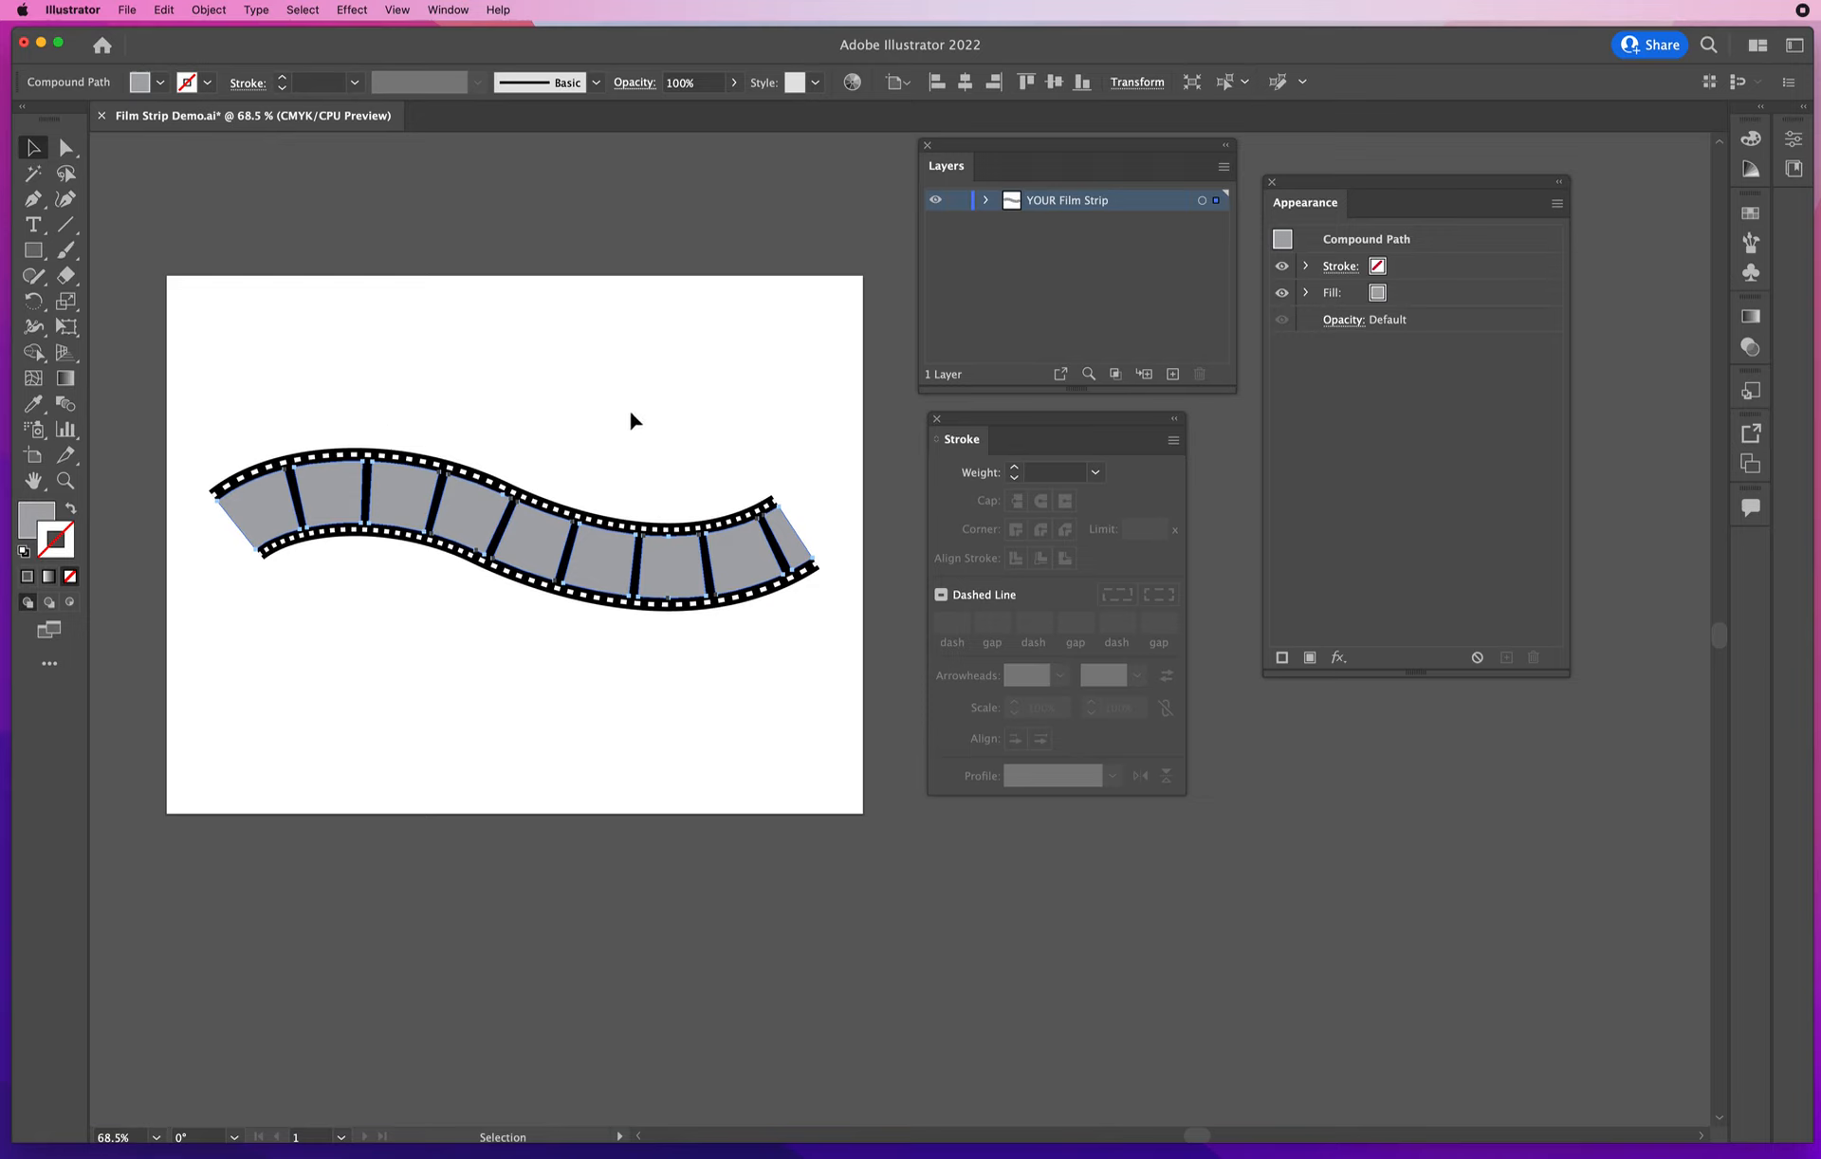
{"action": "left_click", "coordinate": [208, 10]}
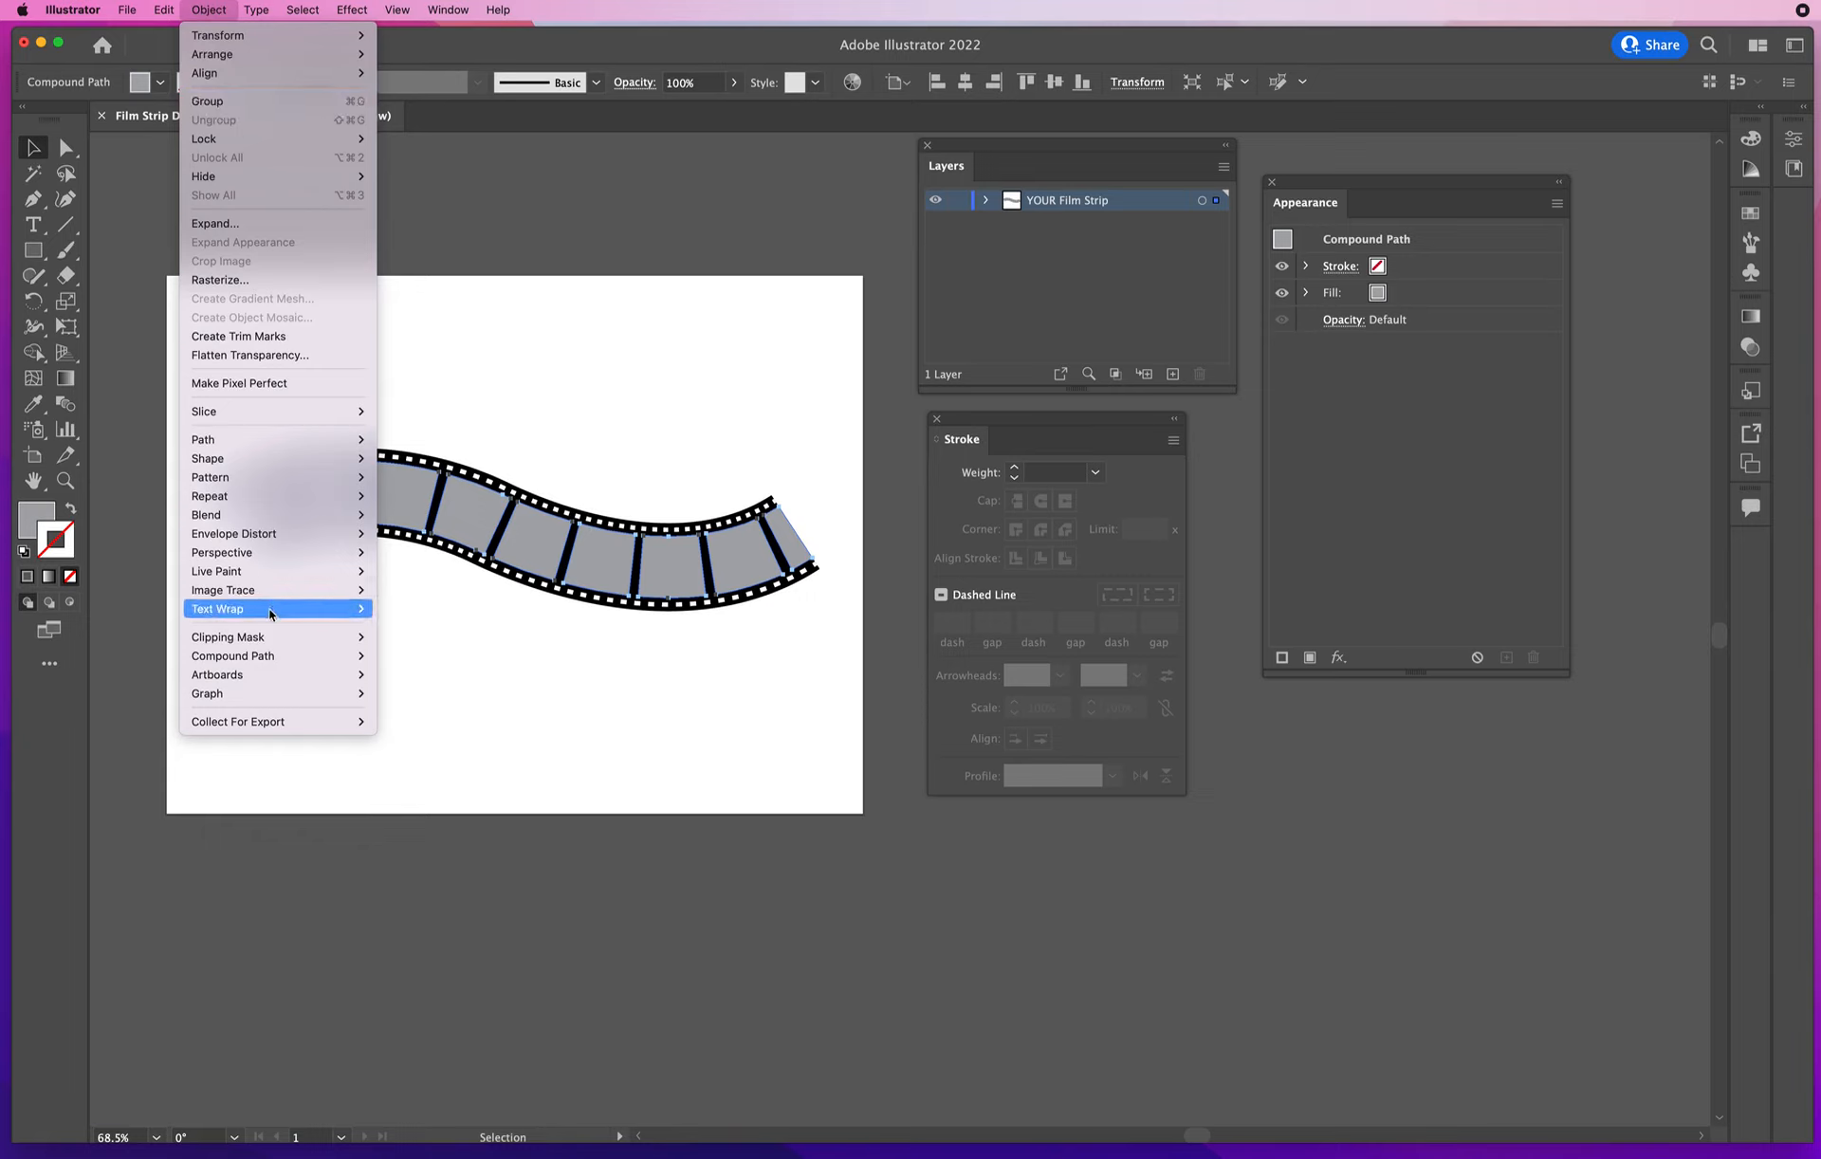
{"action": "mouse_move", "coordinate": [249, 659]}
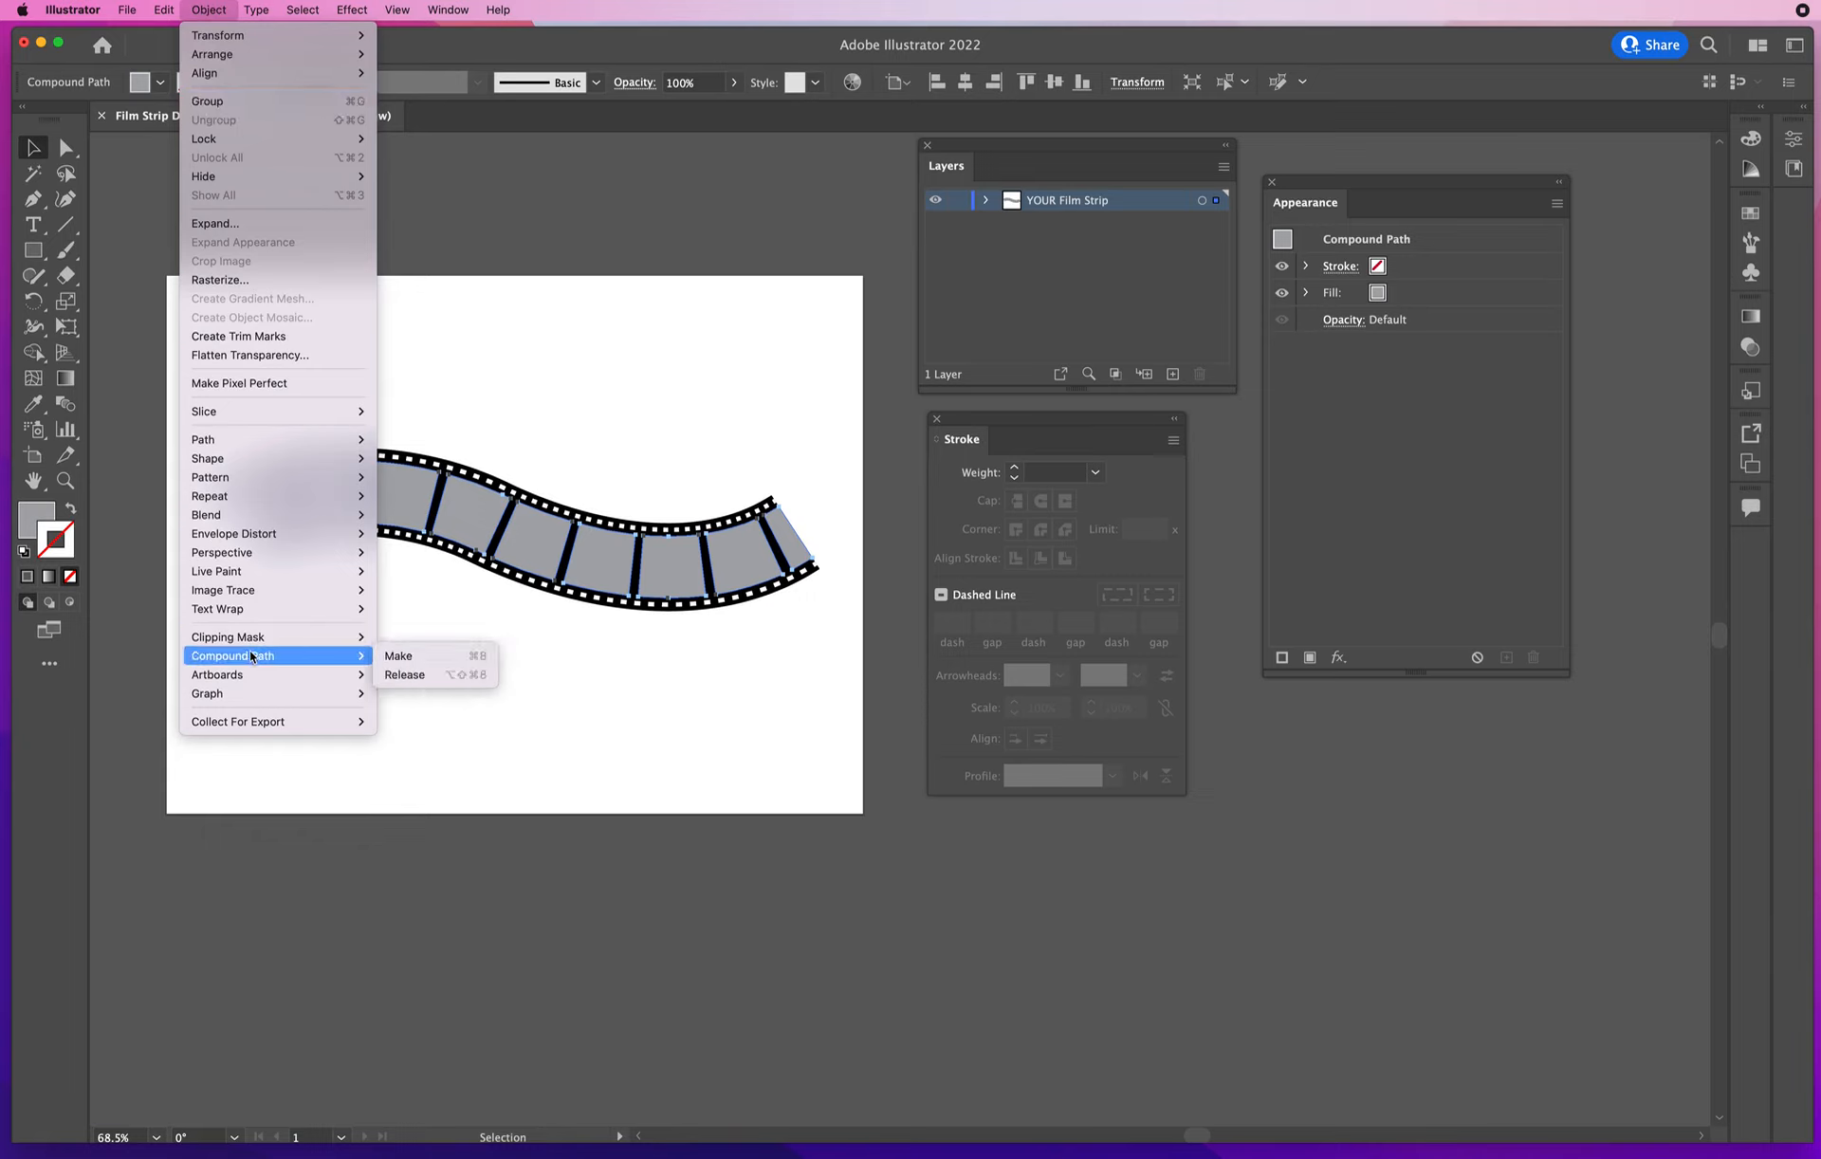
{"action": "left_click", "coordinate": [406, 674]}
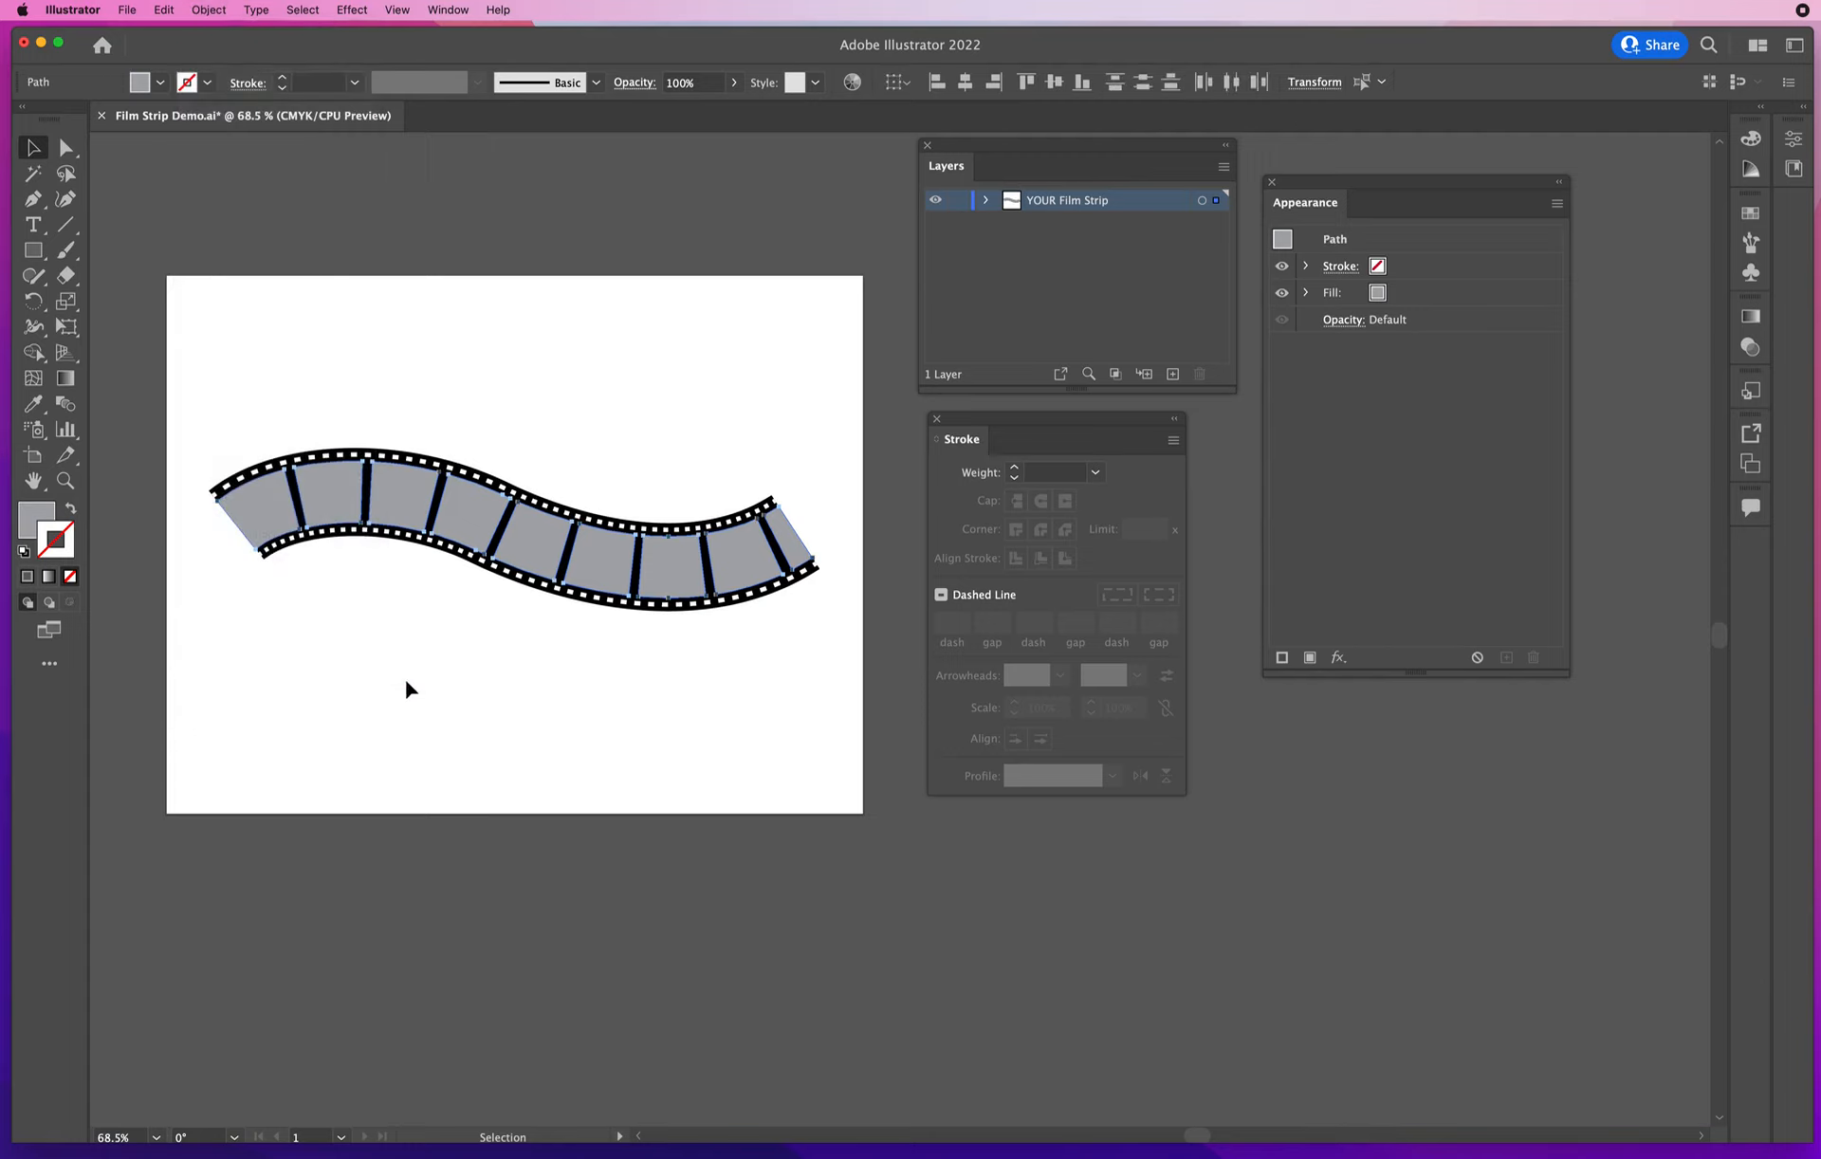
Check that the grey frames can be selected individually, and clear the selection
{"action": "left_click", "coordinate": [394, 349]}
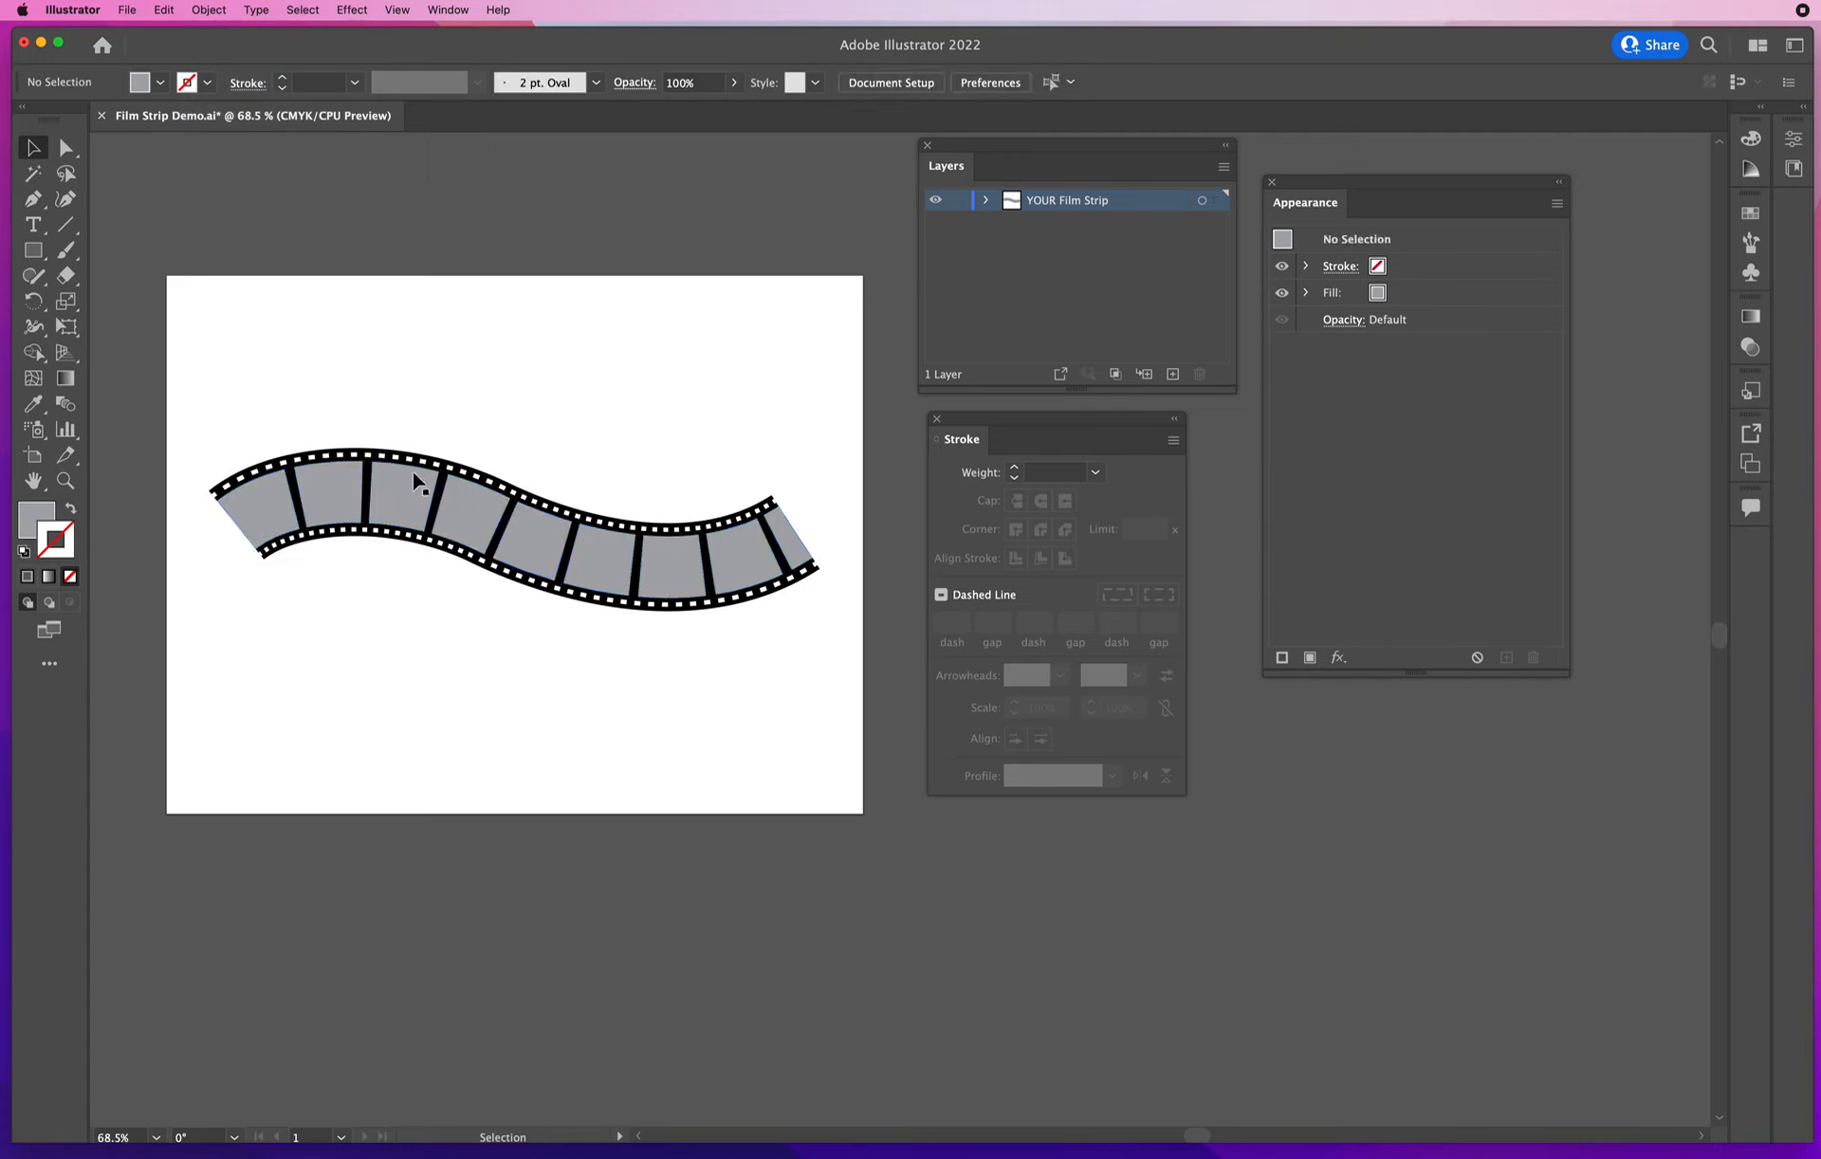
{"action": "left_click", "coordinate": [397, 489]}
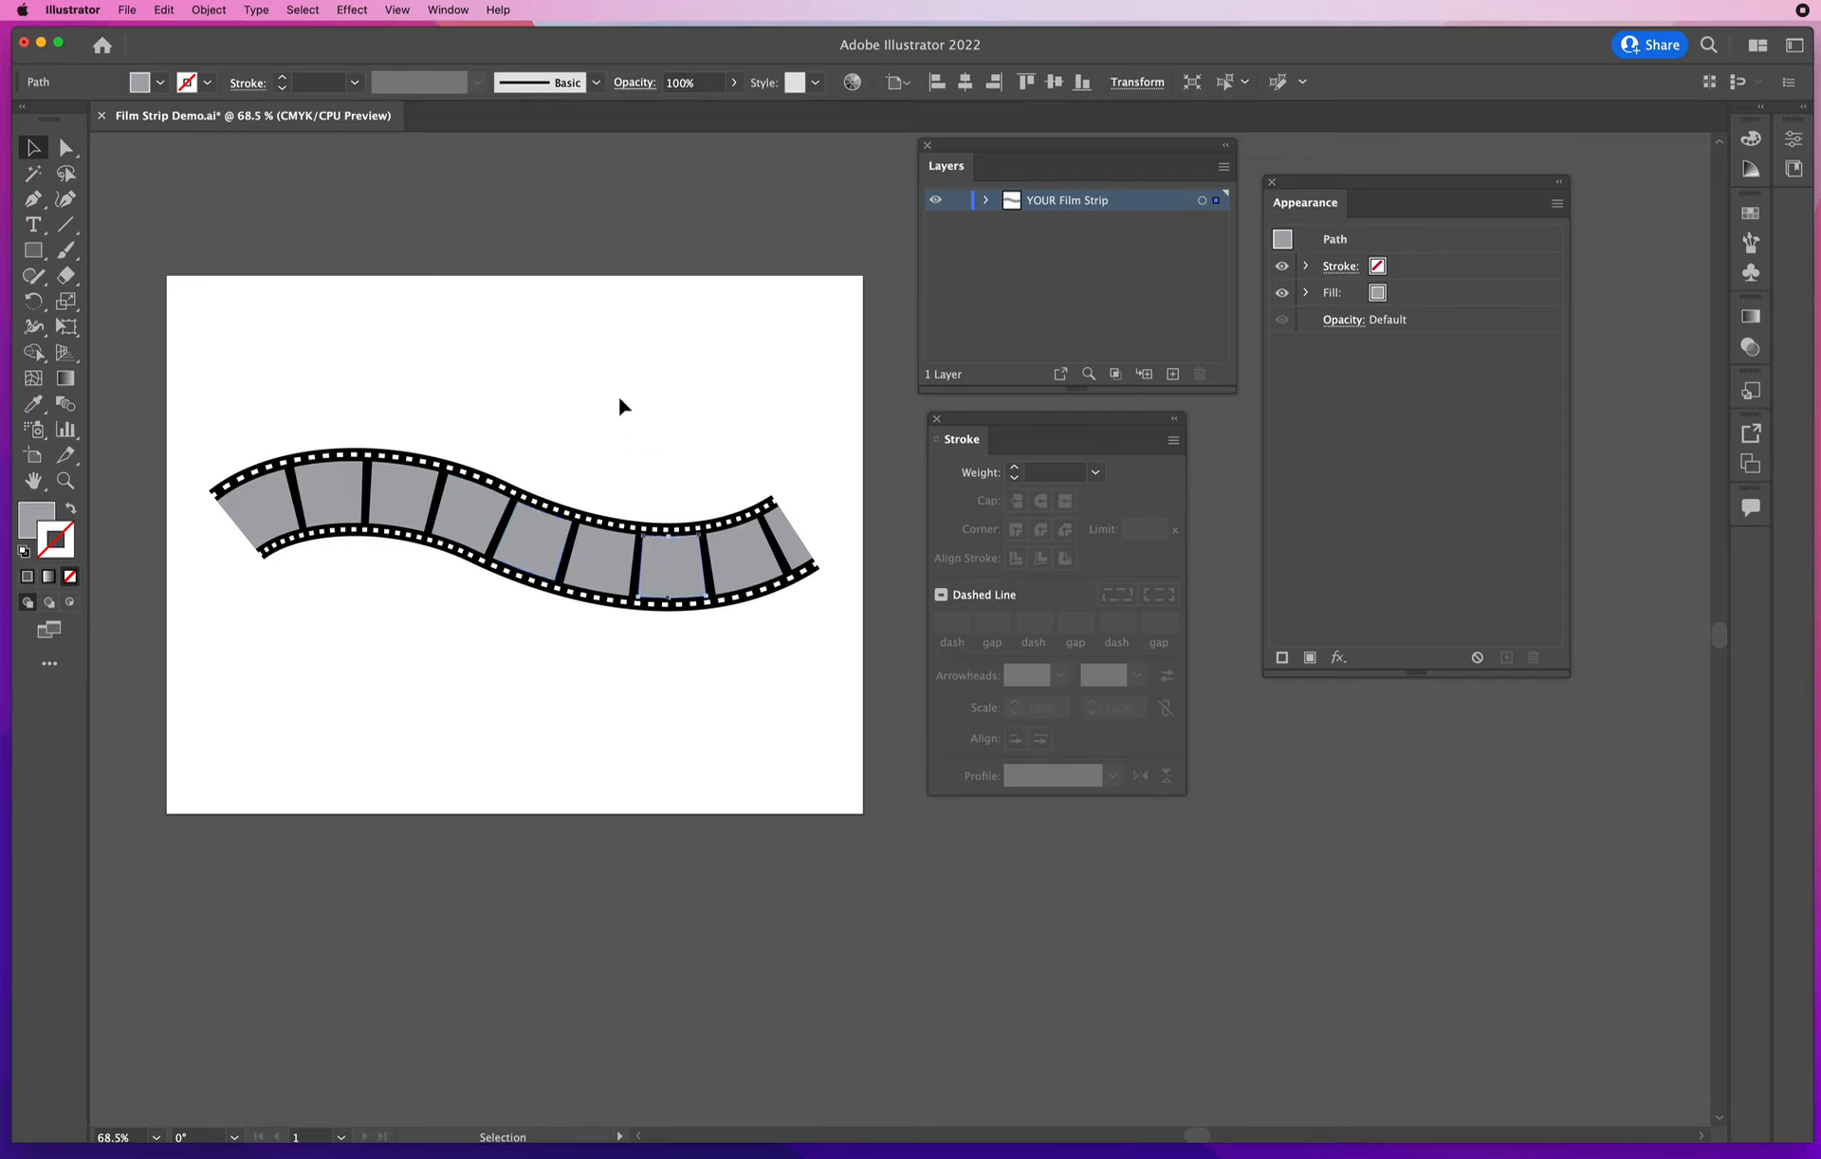
{"action": "left_click", "coordinate": [569, 398]}
Place dog5.jpg from the Desktop folder 9.0 Film Strip Demo over the strip's third frame, about 1.96 in wide
{"action": "key", "text": "z"}
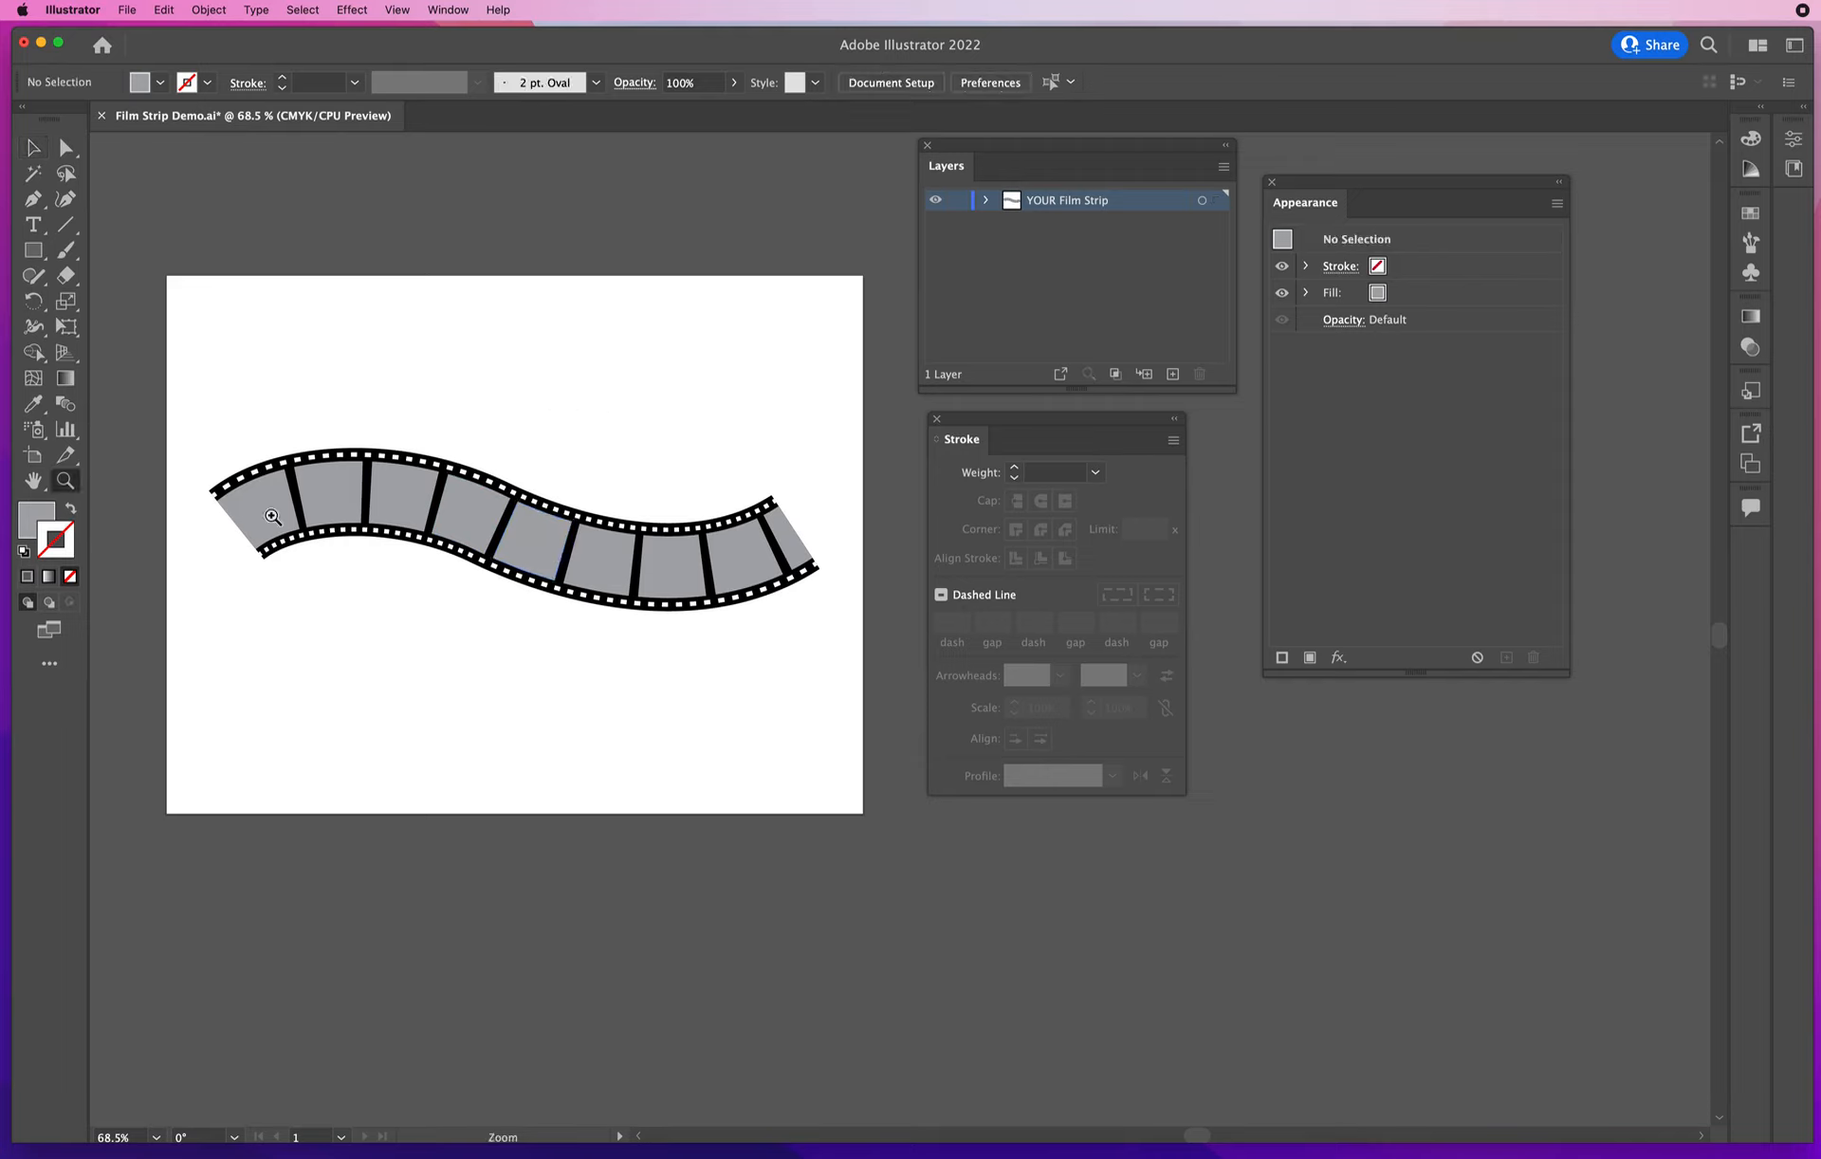
{"action": "left_click", "coordinate": [417, 505]}
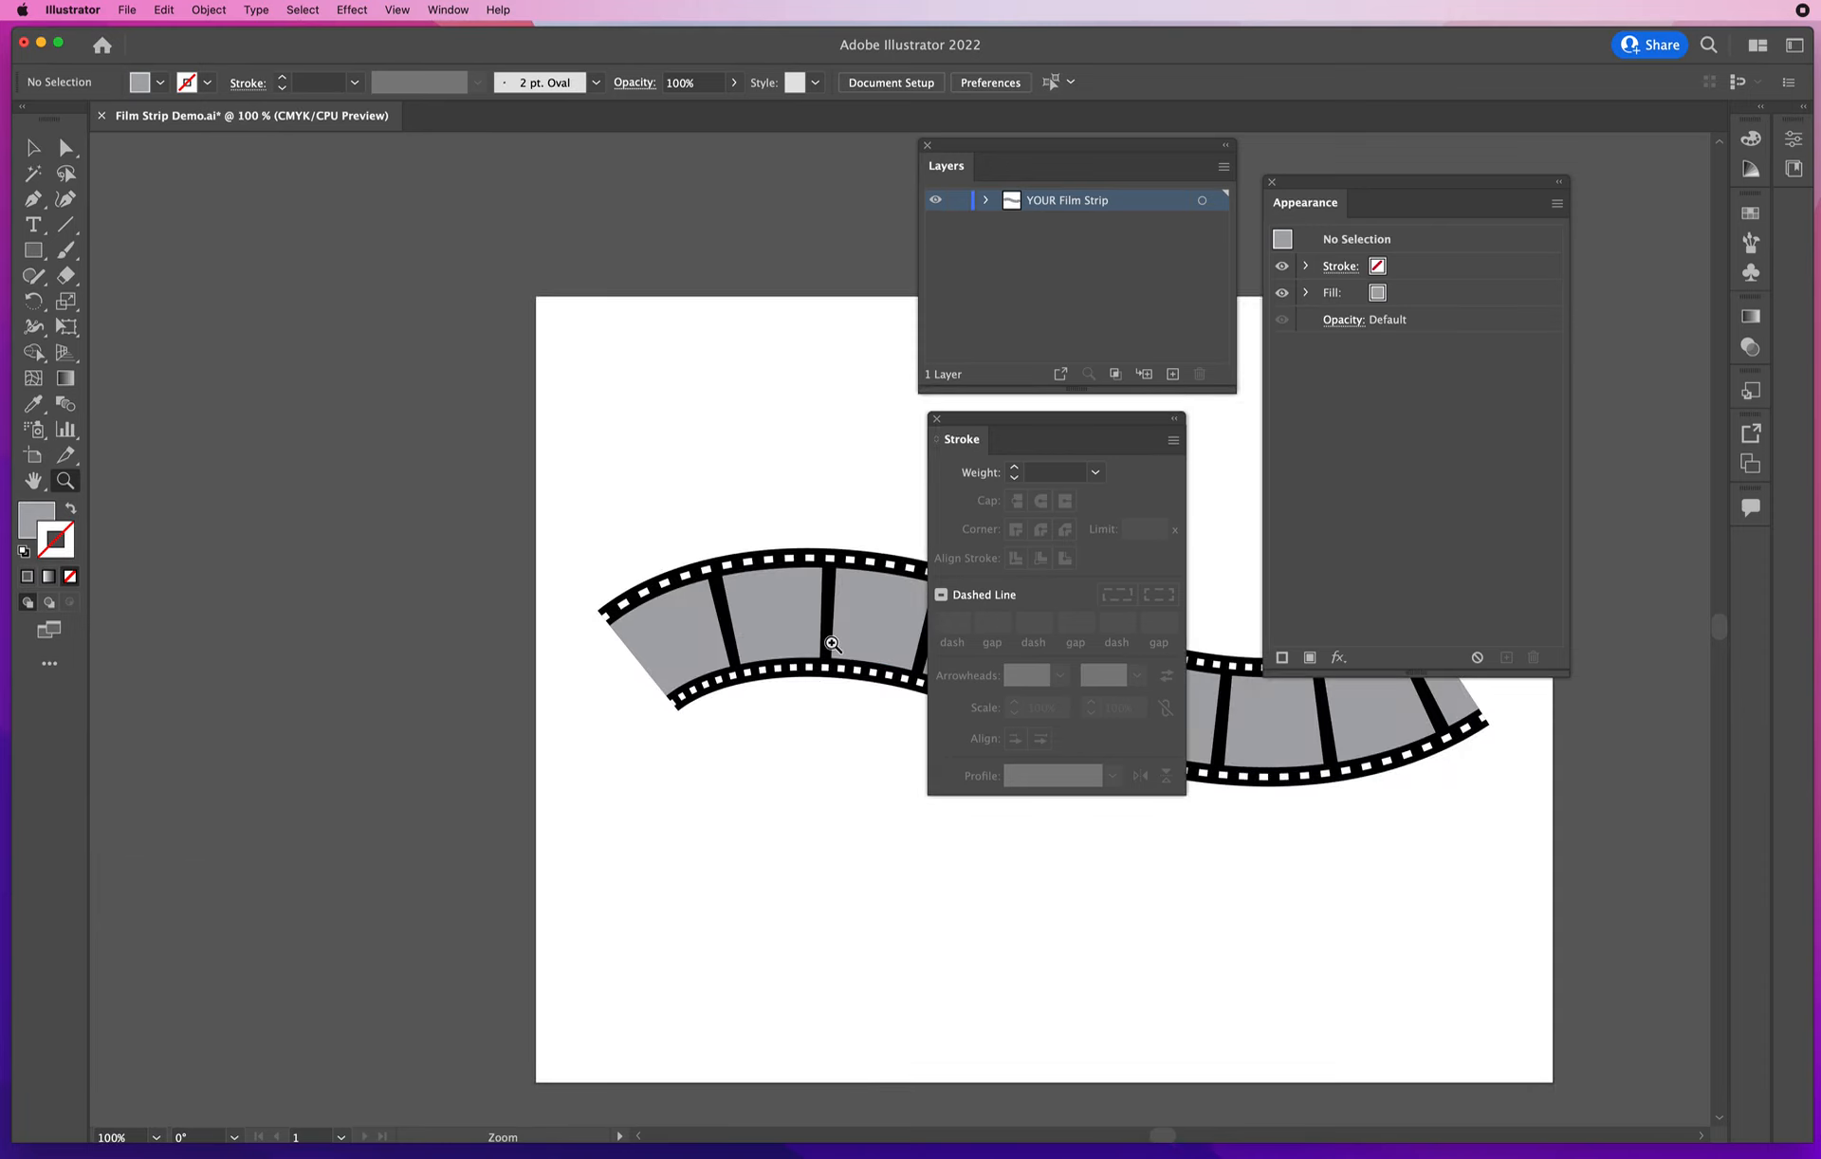
{"action": "left_click", "coordinate": [826, 646]}
{"action": "left_click_drag", "start_coordinate": [826, 645], "coordinate": [713, 528]}
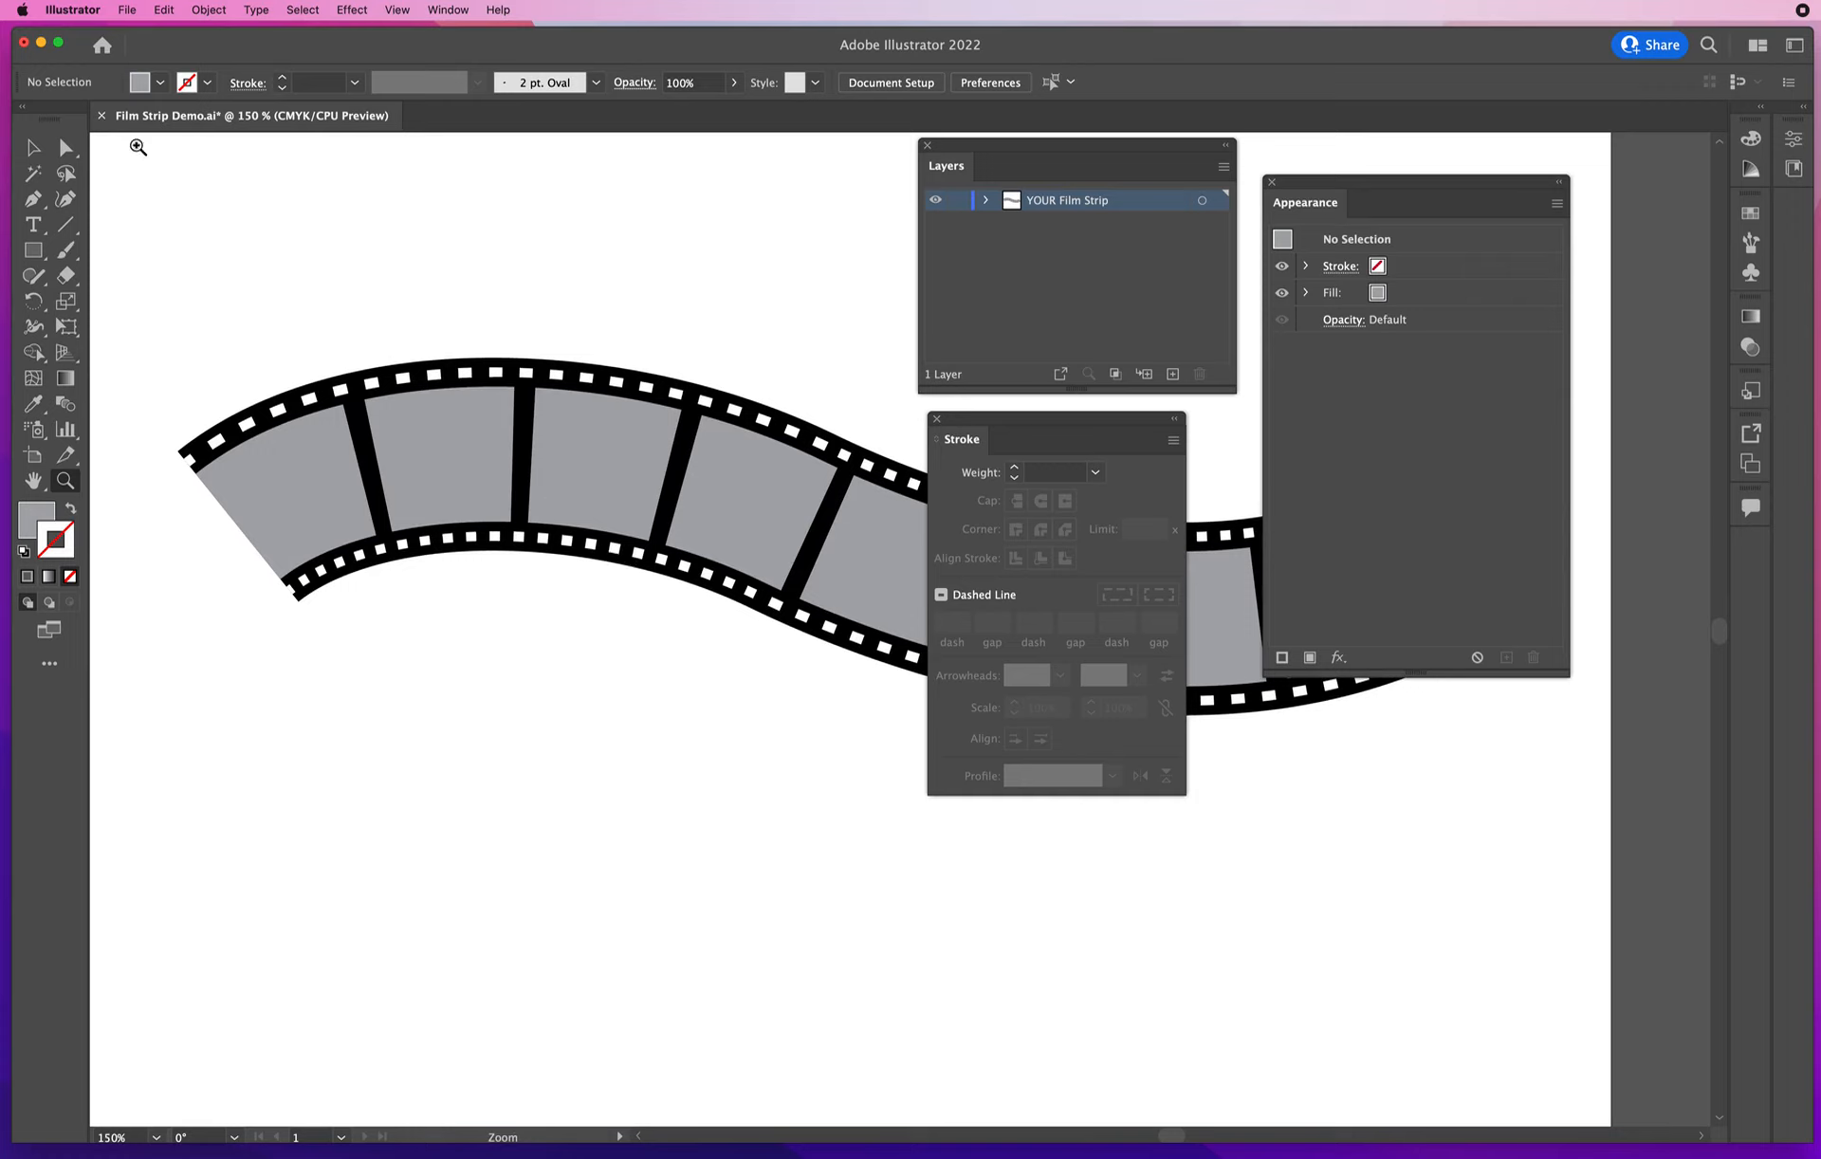
{"action": "left_click", "coordinate": [32, 150]}
{"action": "left_click", "coordinate": [127, 11]}
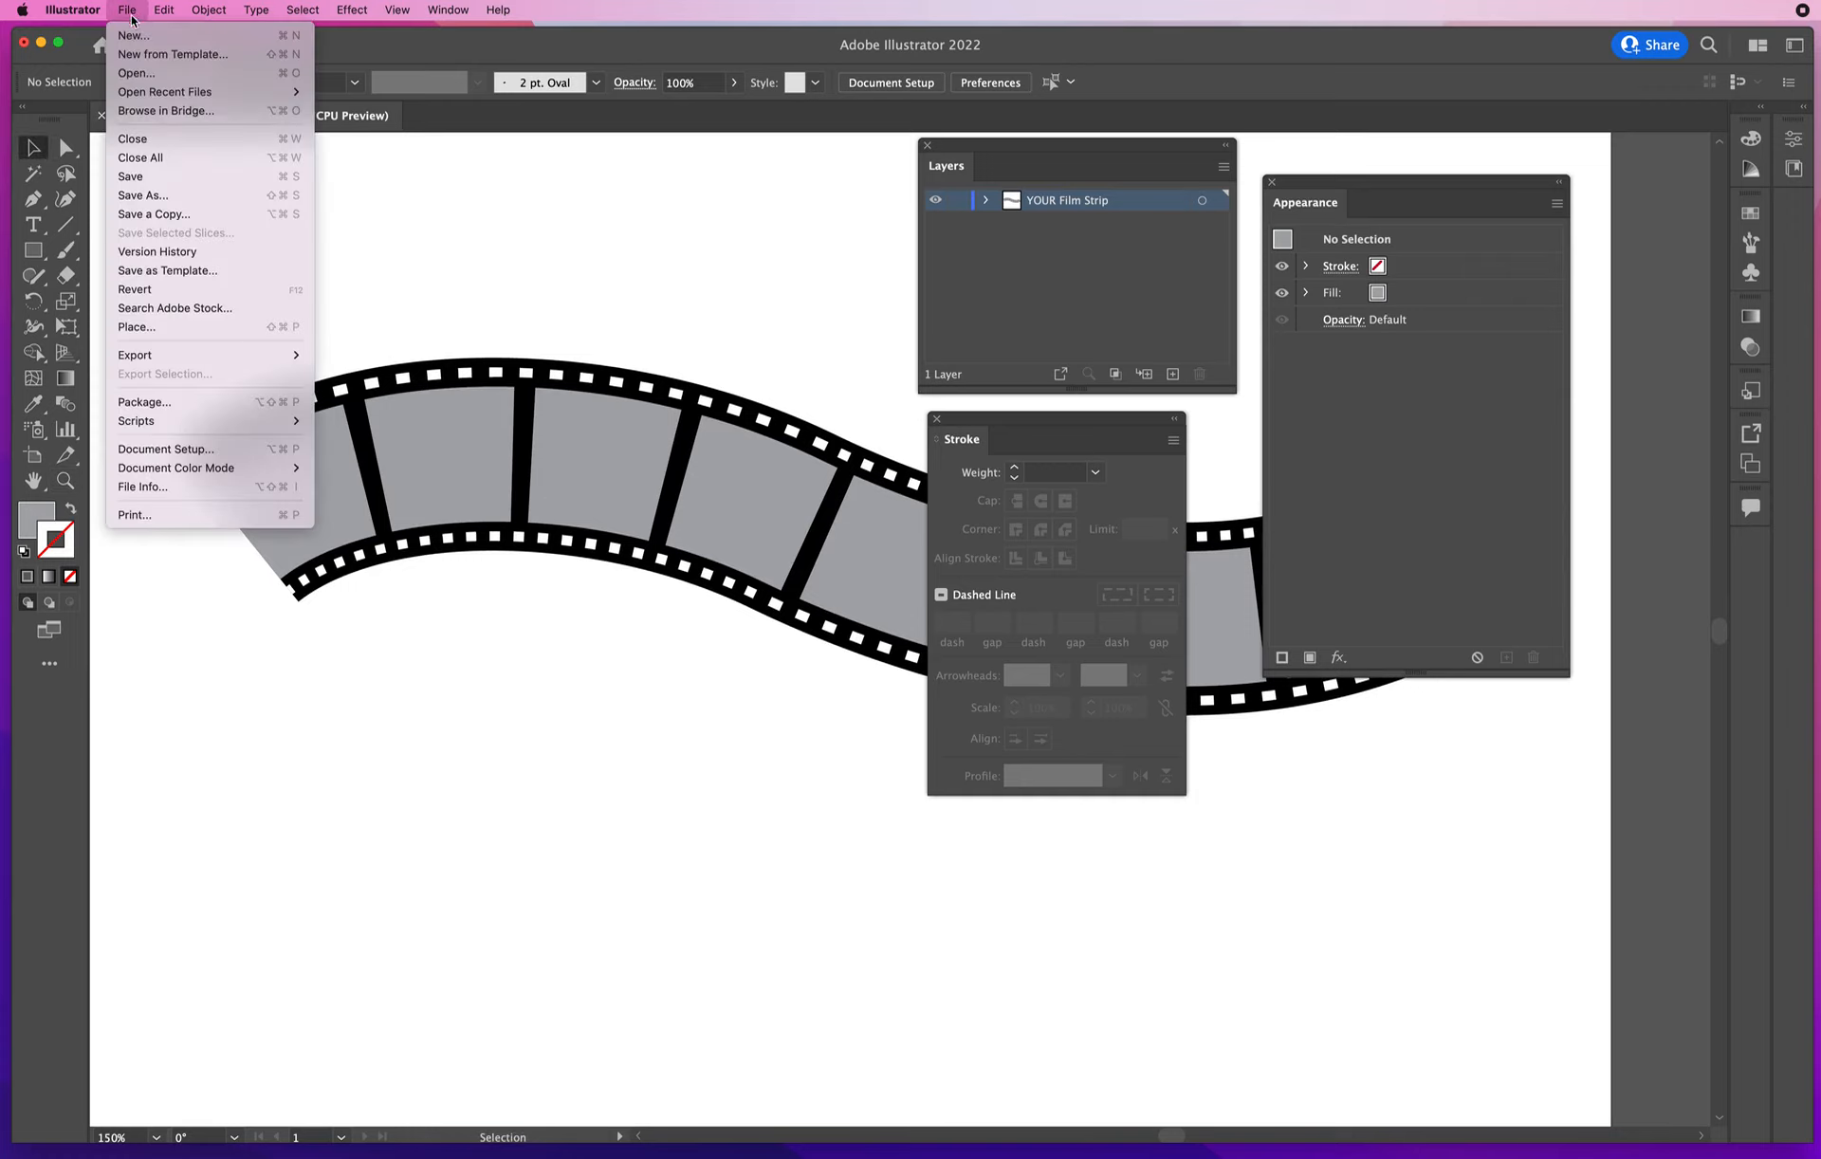
{"action": "left_click", "coordinate": [163, 327]}
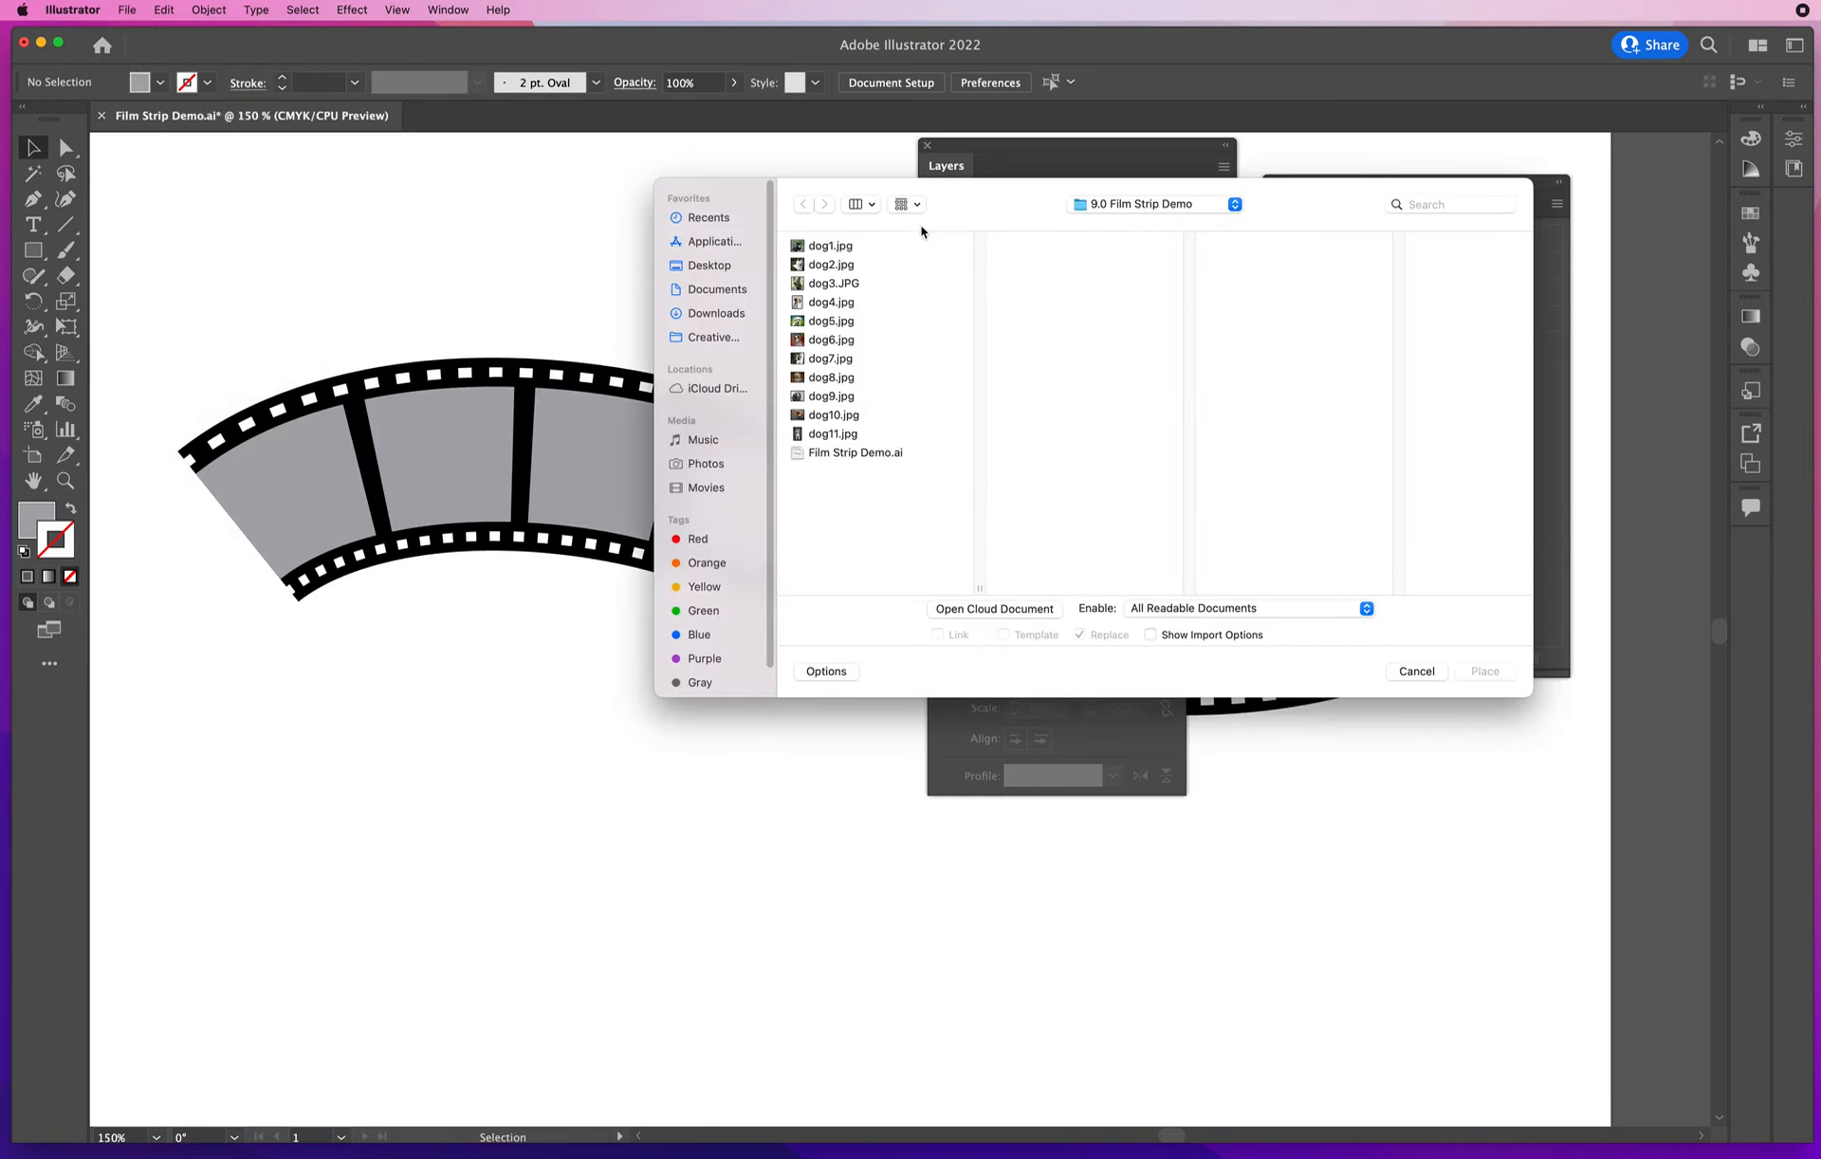
{"action": "left_click_drag", "start_coordinate": [973, 205], "coordinate": [589, 173]}
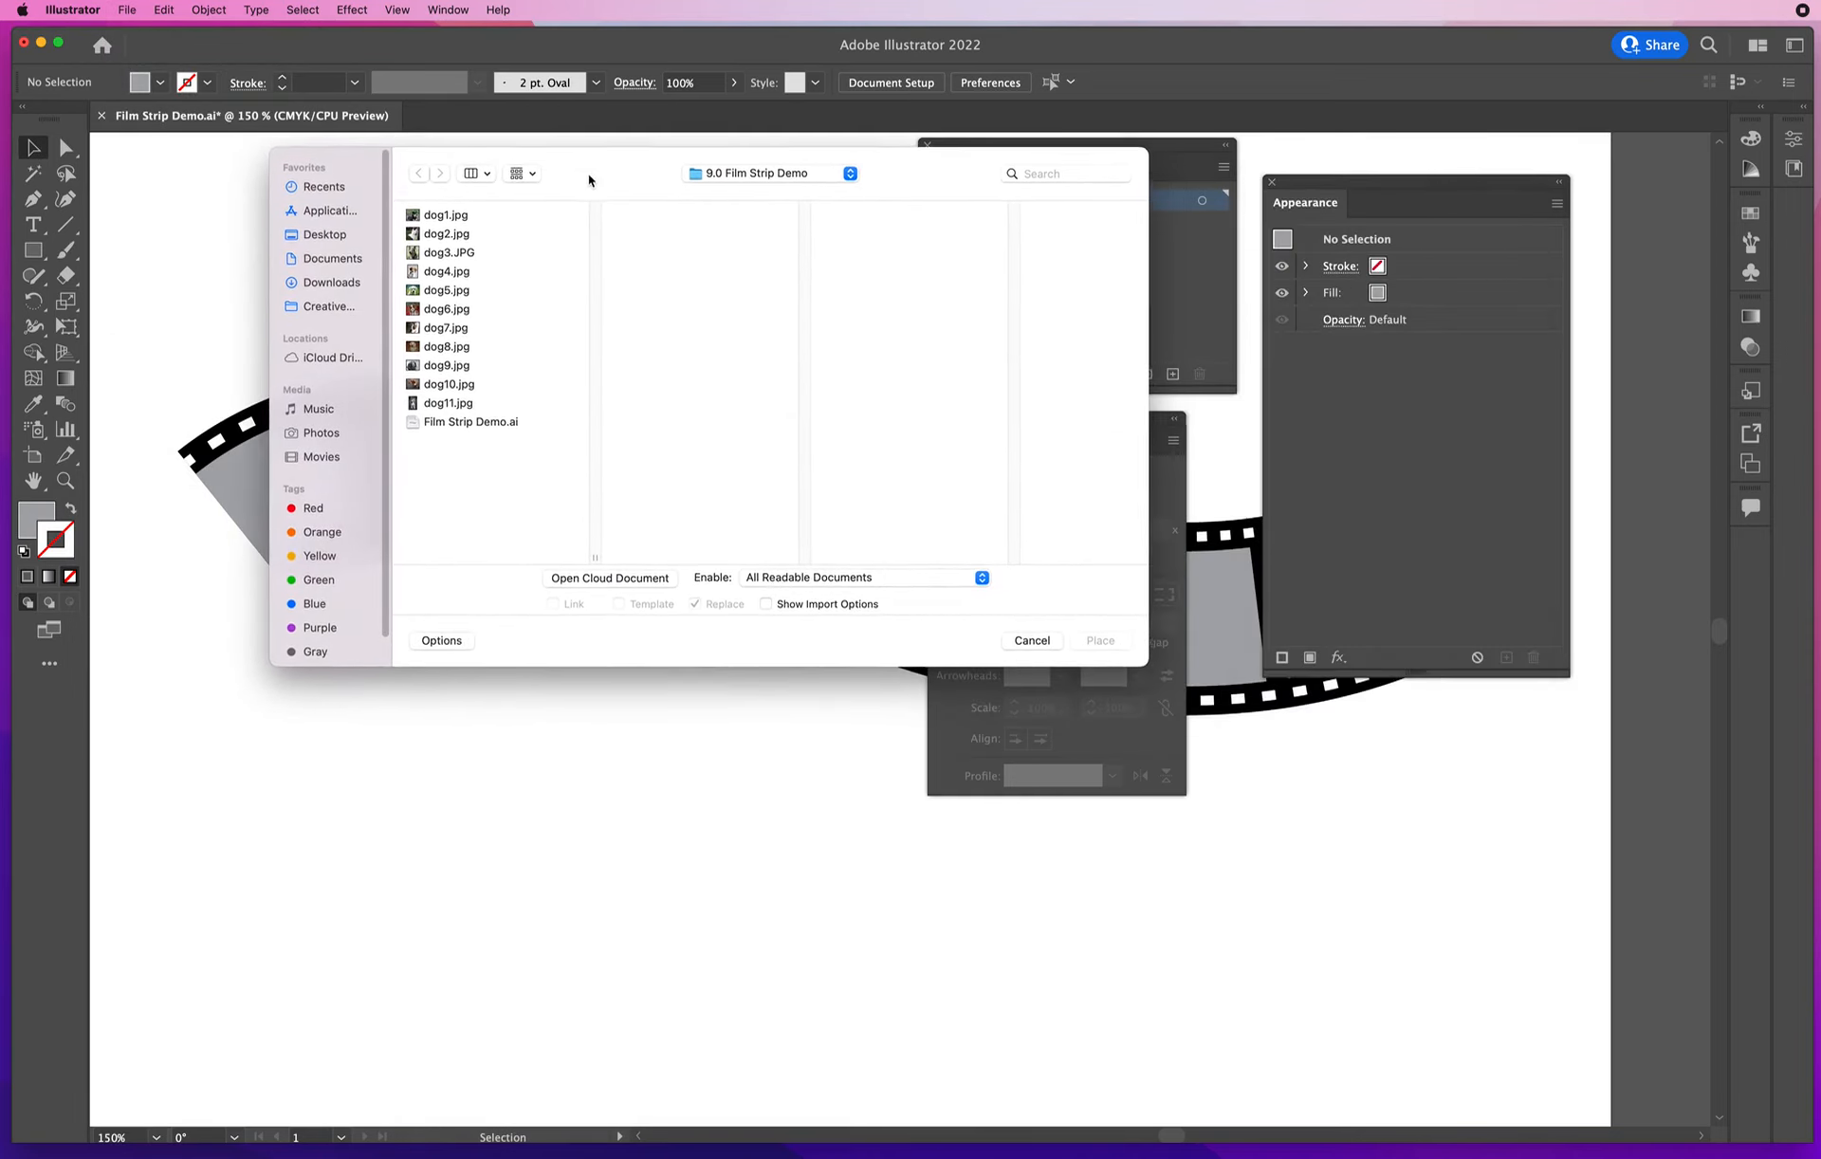
{"action": "left_click", "coordinate": [341, 236]}
{"action": "left_click", "coordinate": [474, 290]}
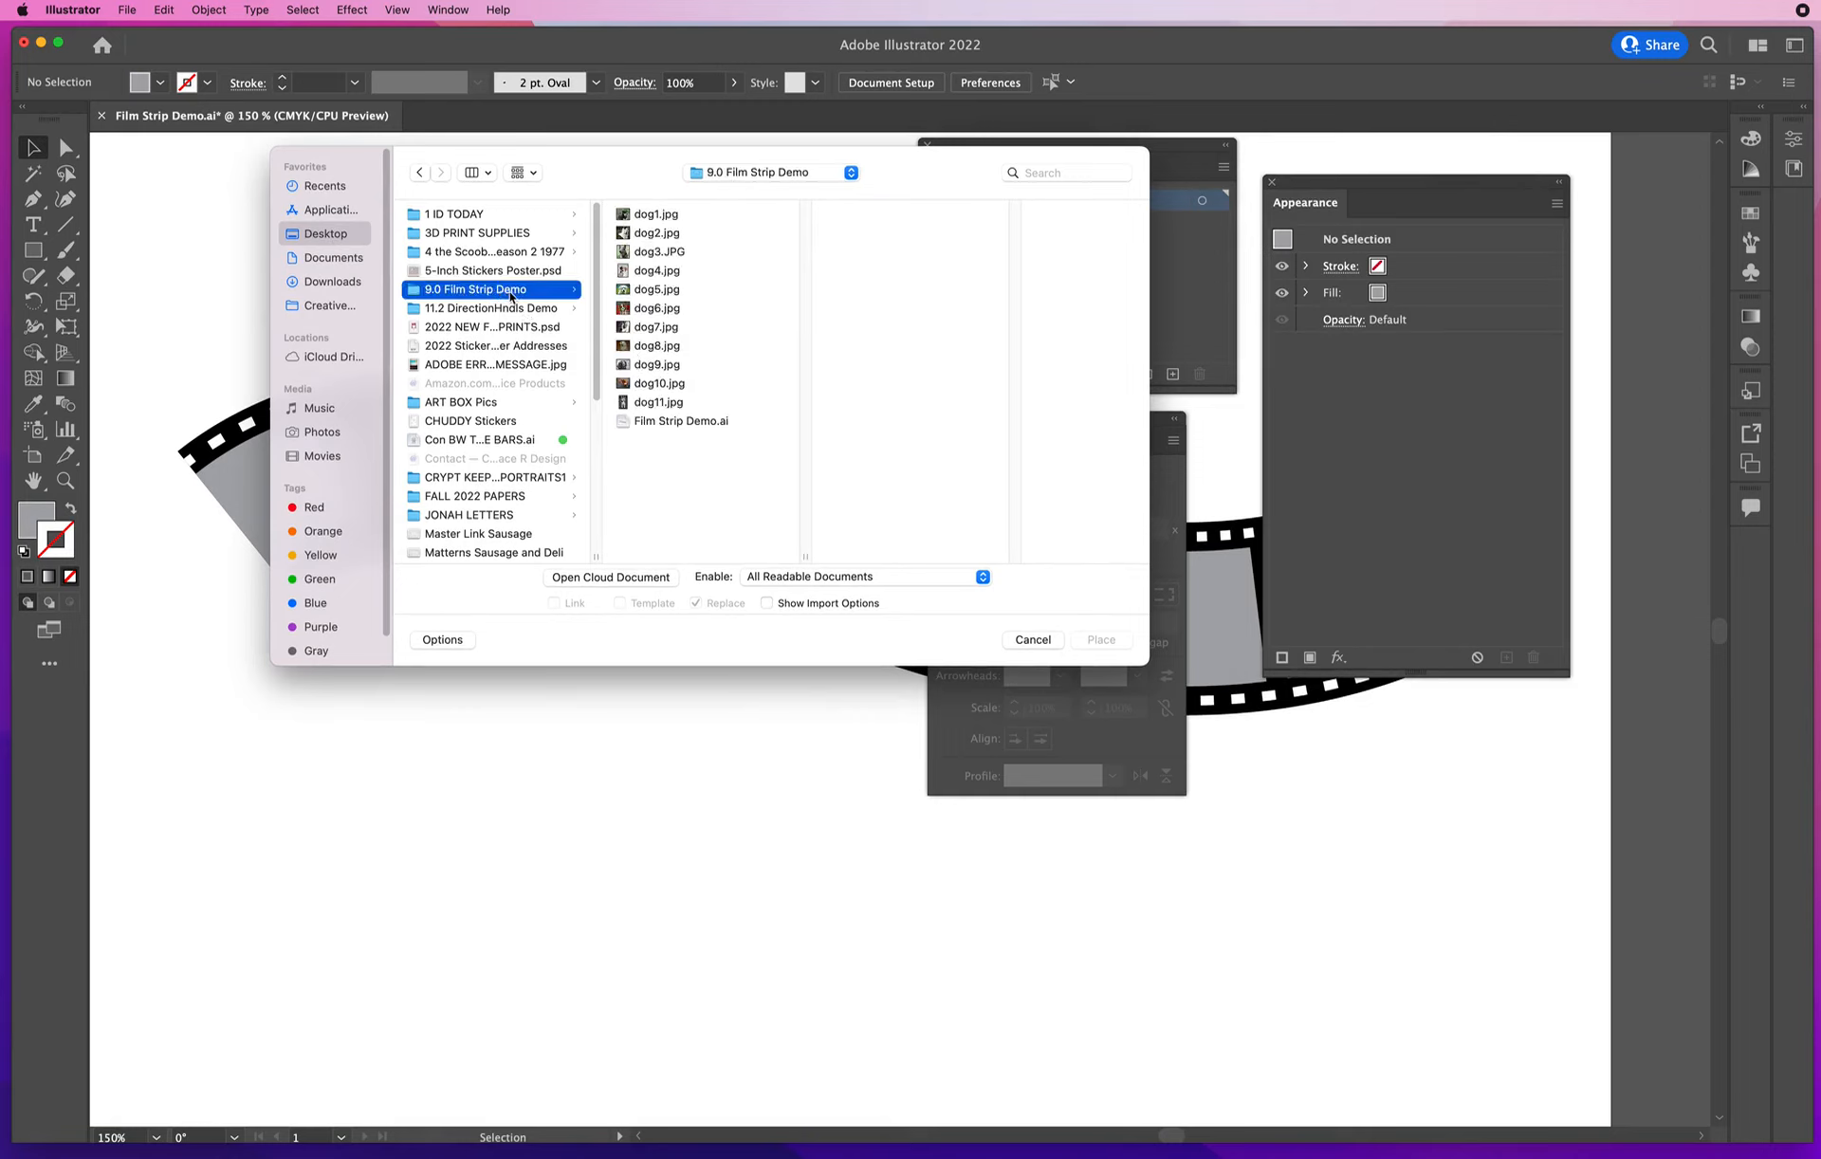
{"action": "left_click", "coordinate": [662, 290]}
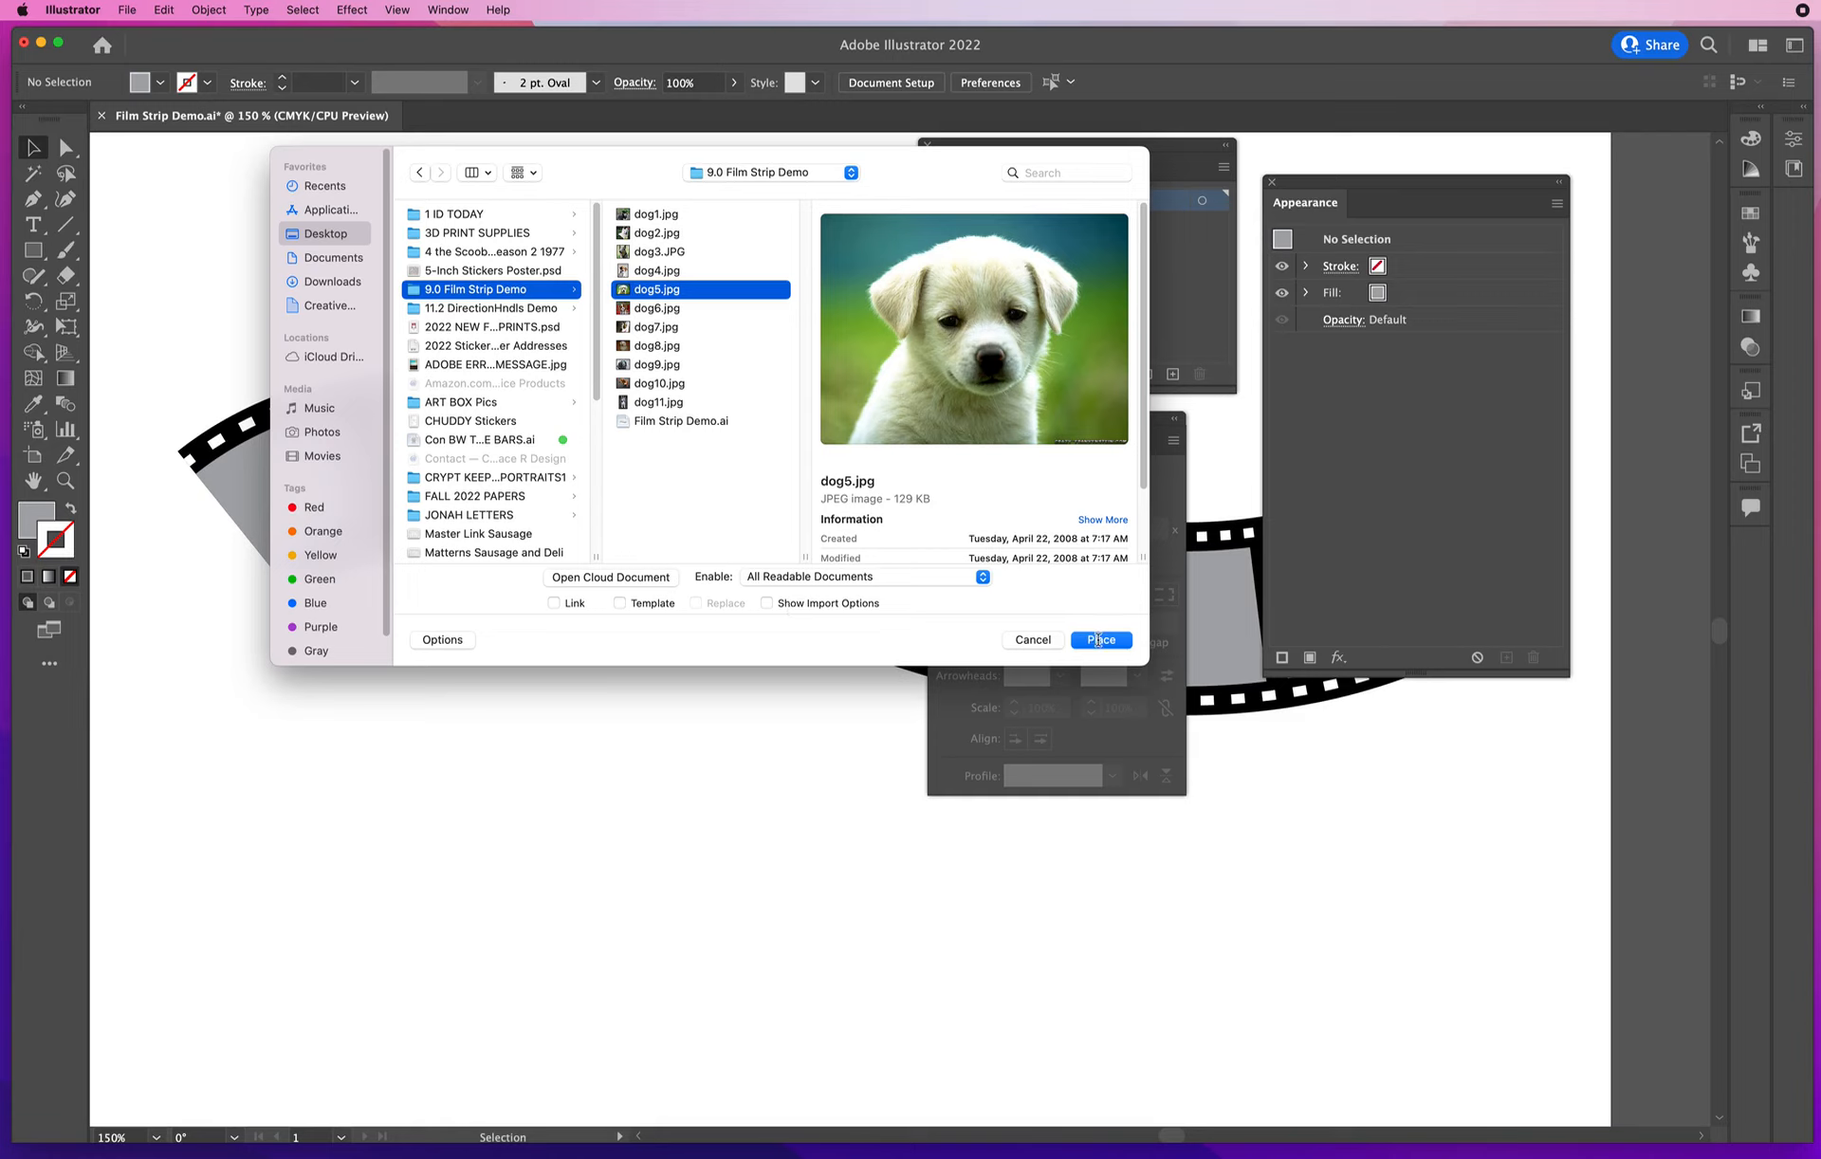
{"action": "left_click", "coordinate": [1099, 639]}
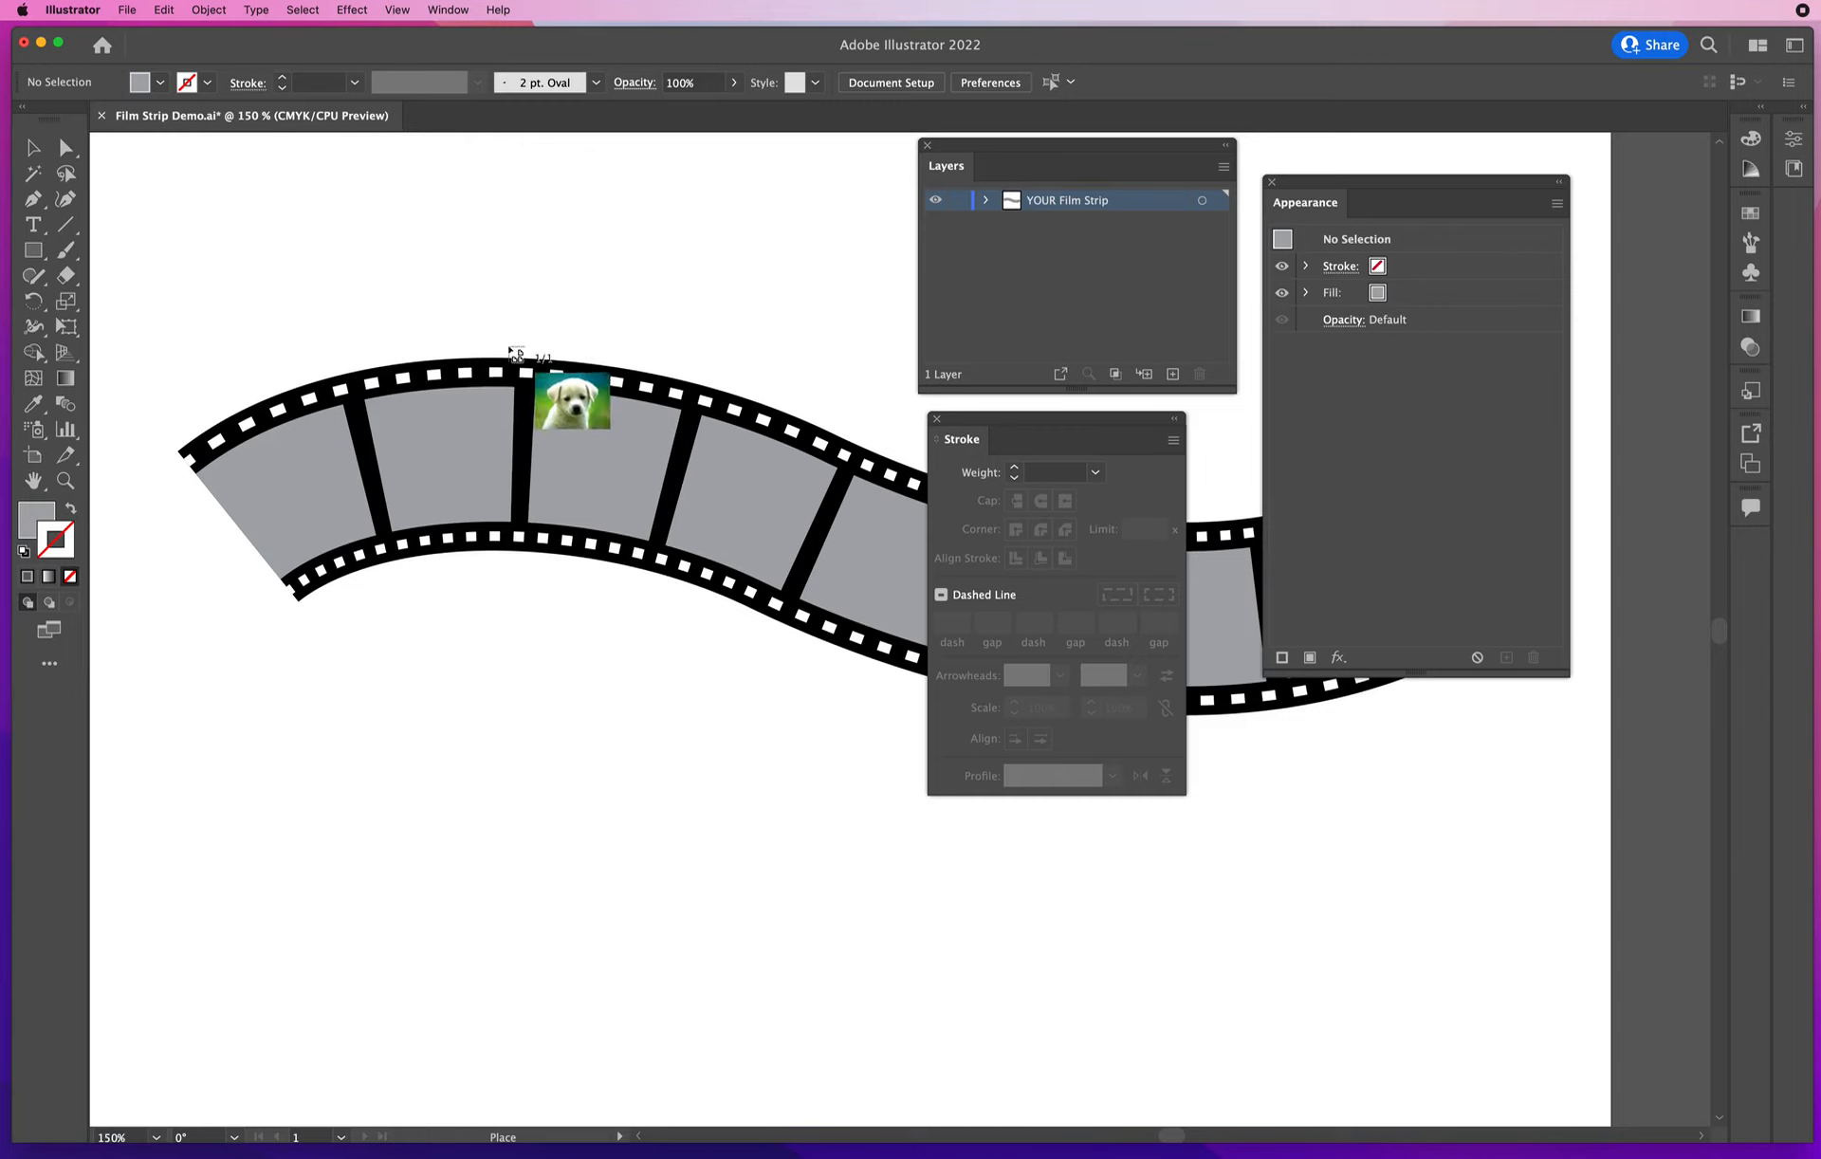
{"action": "left_click_drag", "start_coordinate": [509, 346], "coordinate": [786, 622]}
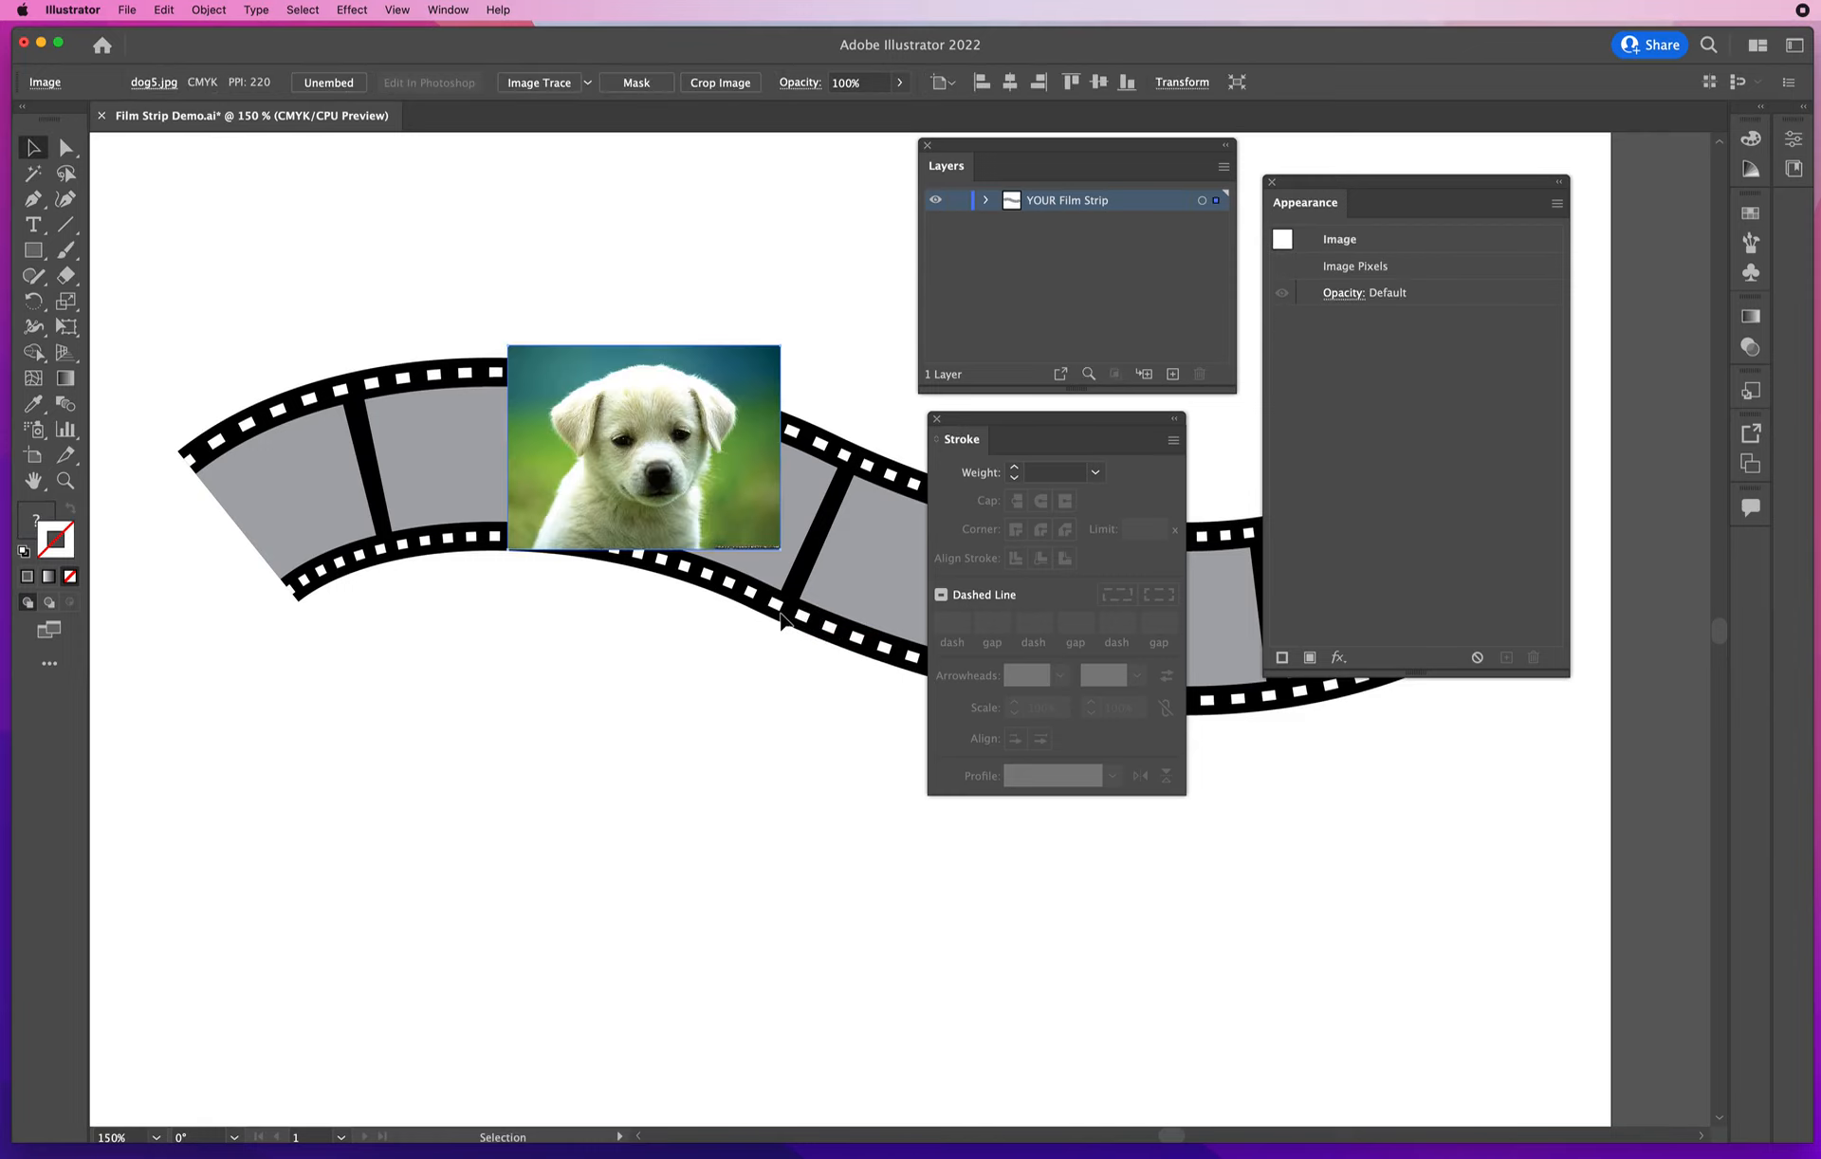
Send the puppy photo behind the film strip and shift it slightly left to centre it behind the third frame
{"action": "left_click", "coordinate": [208, 10]}
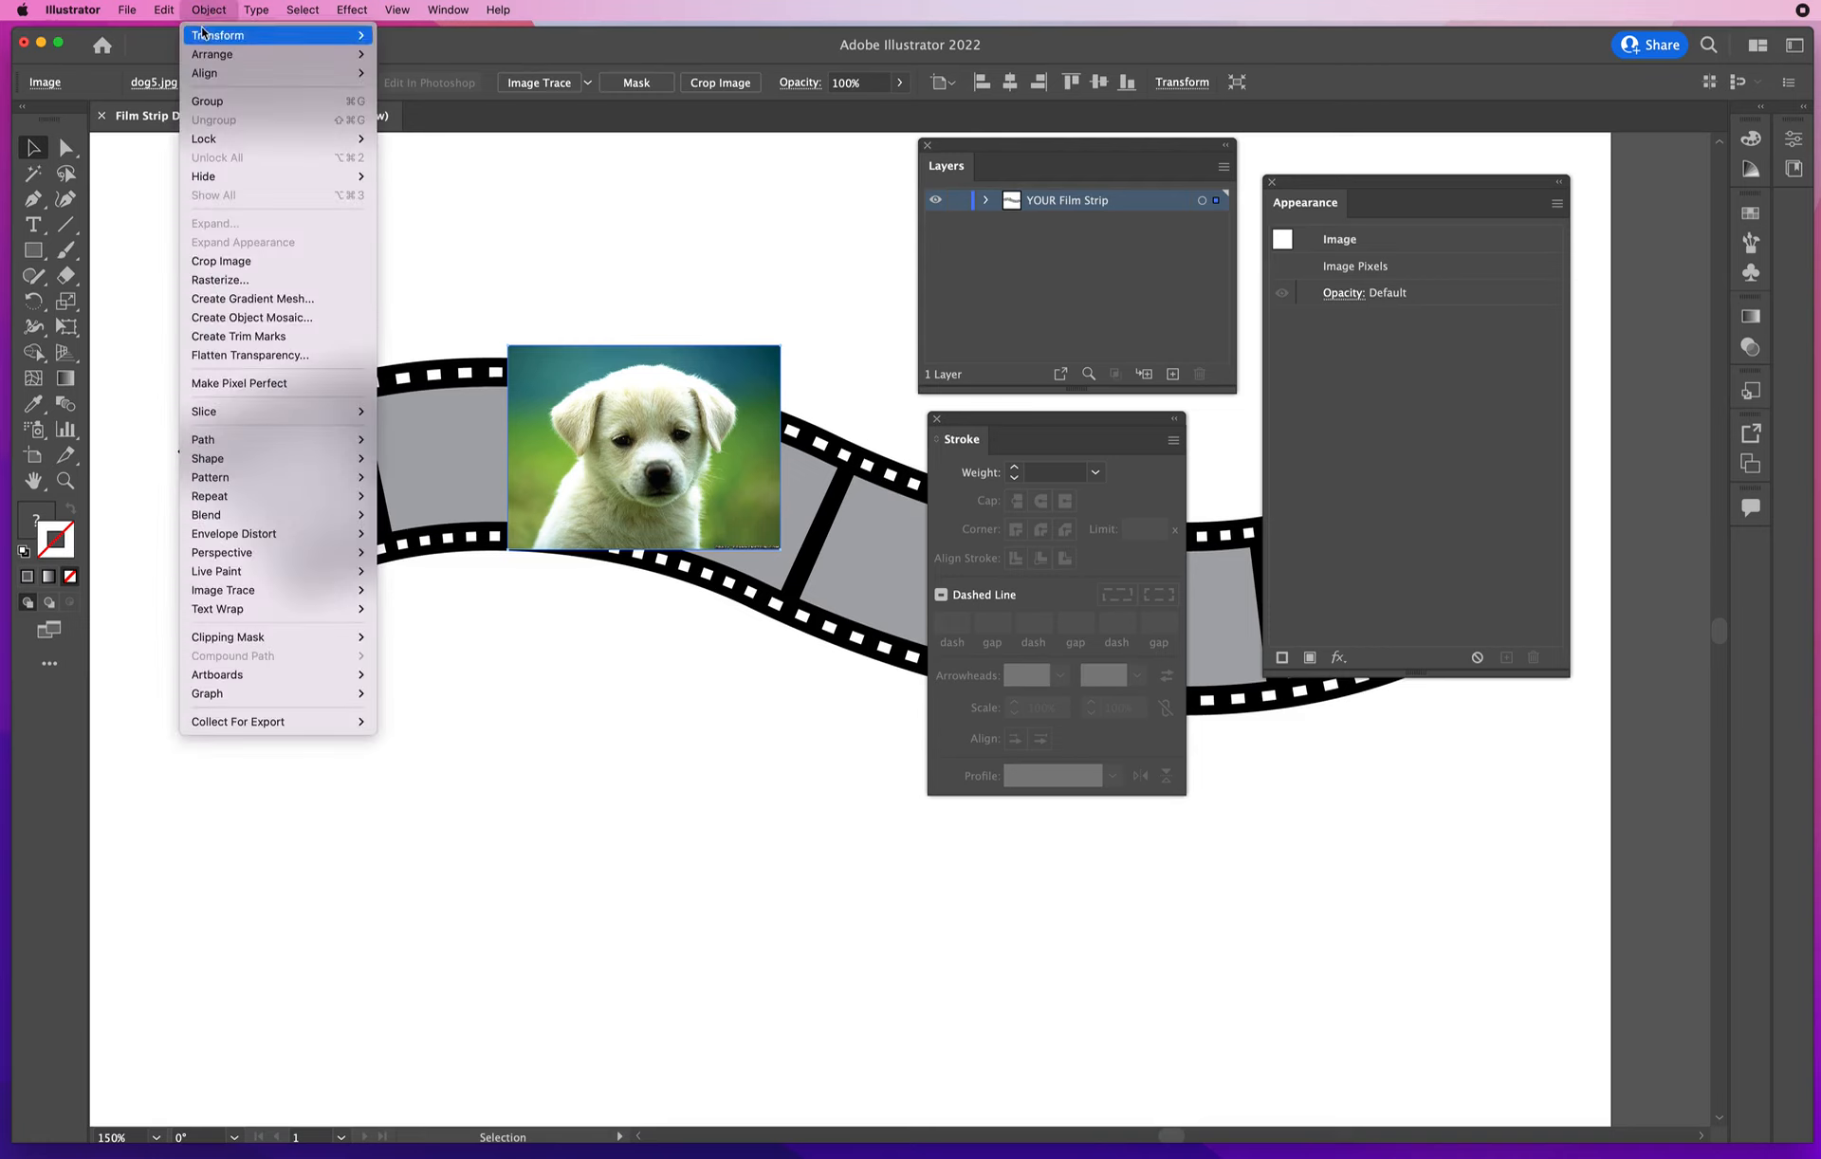
{"action": "mouse_move", "coordinate": [200, 57]}
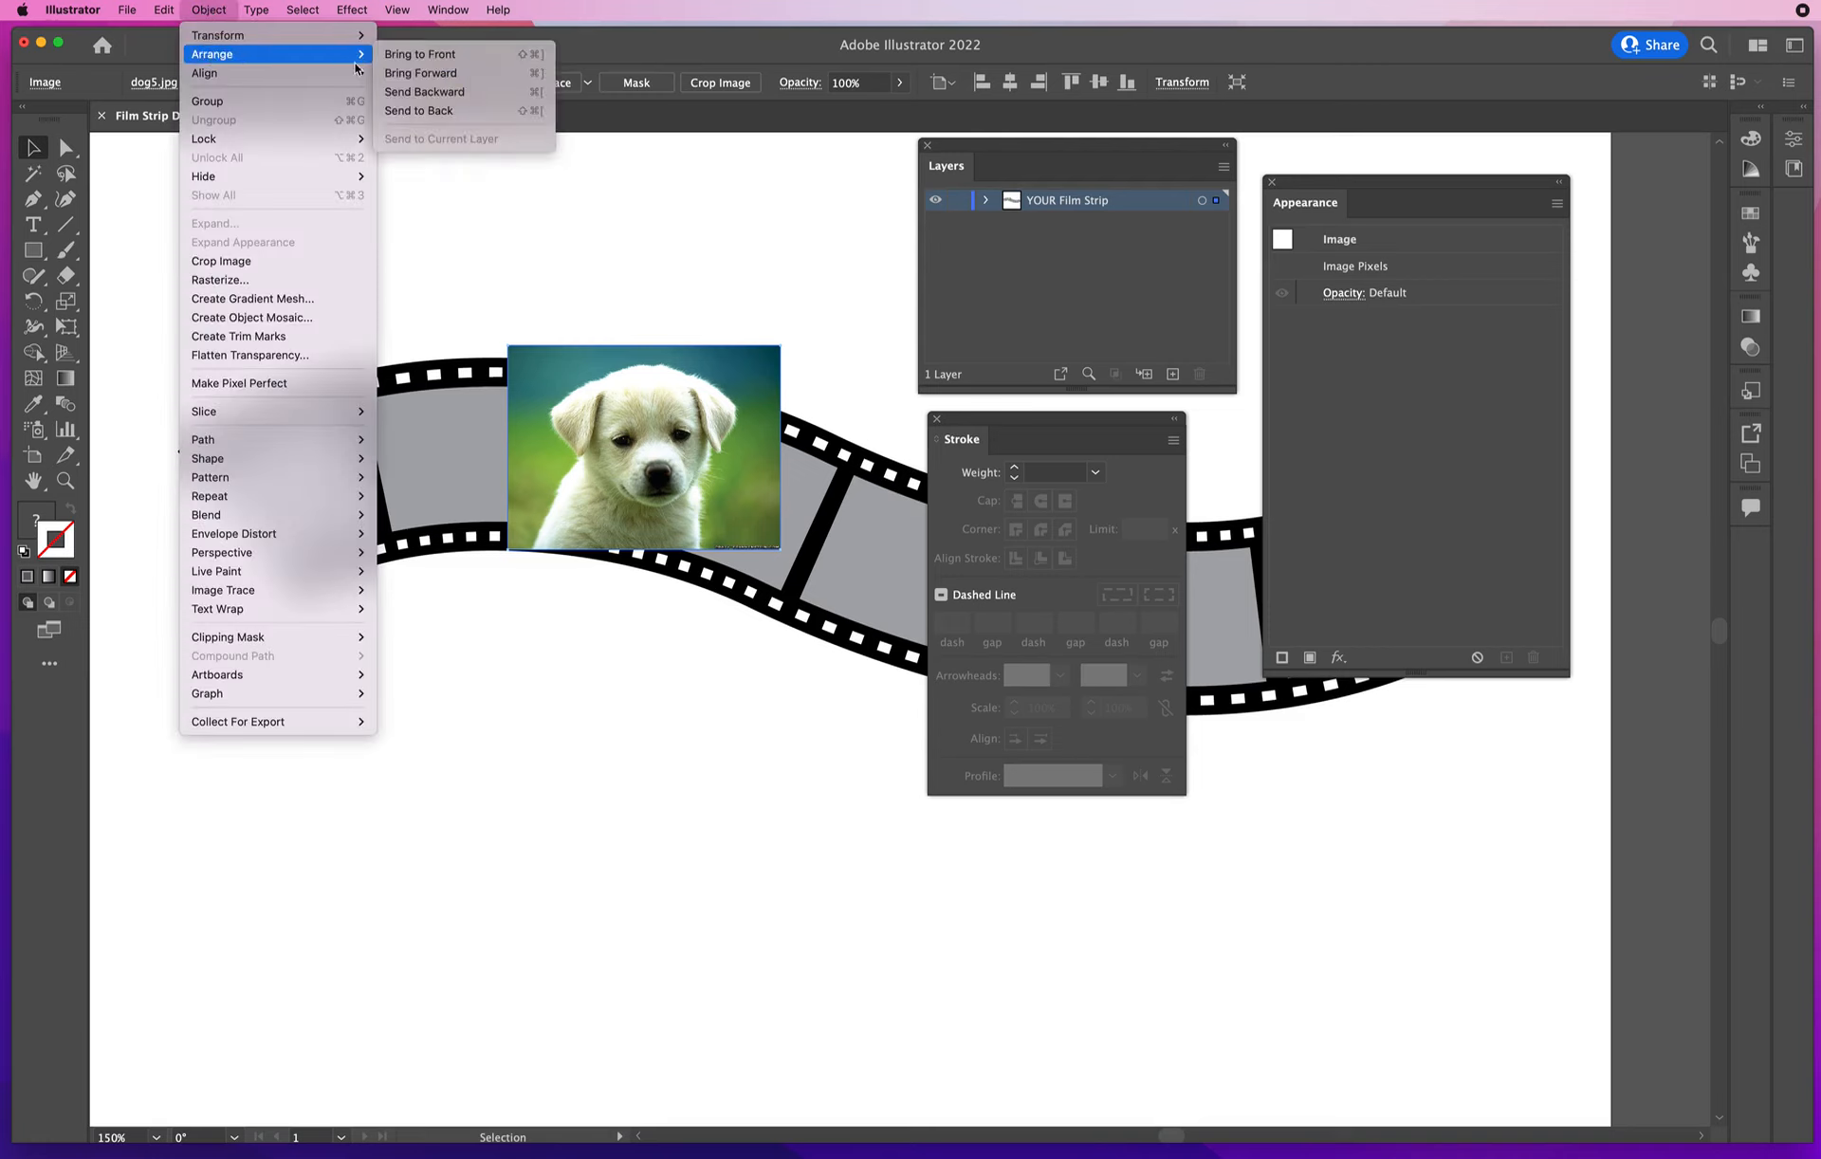
{"action": "left_click", "coordinate": [441, 116]}
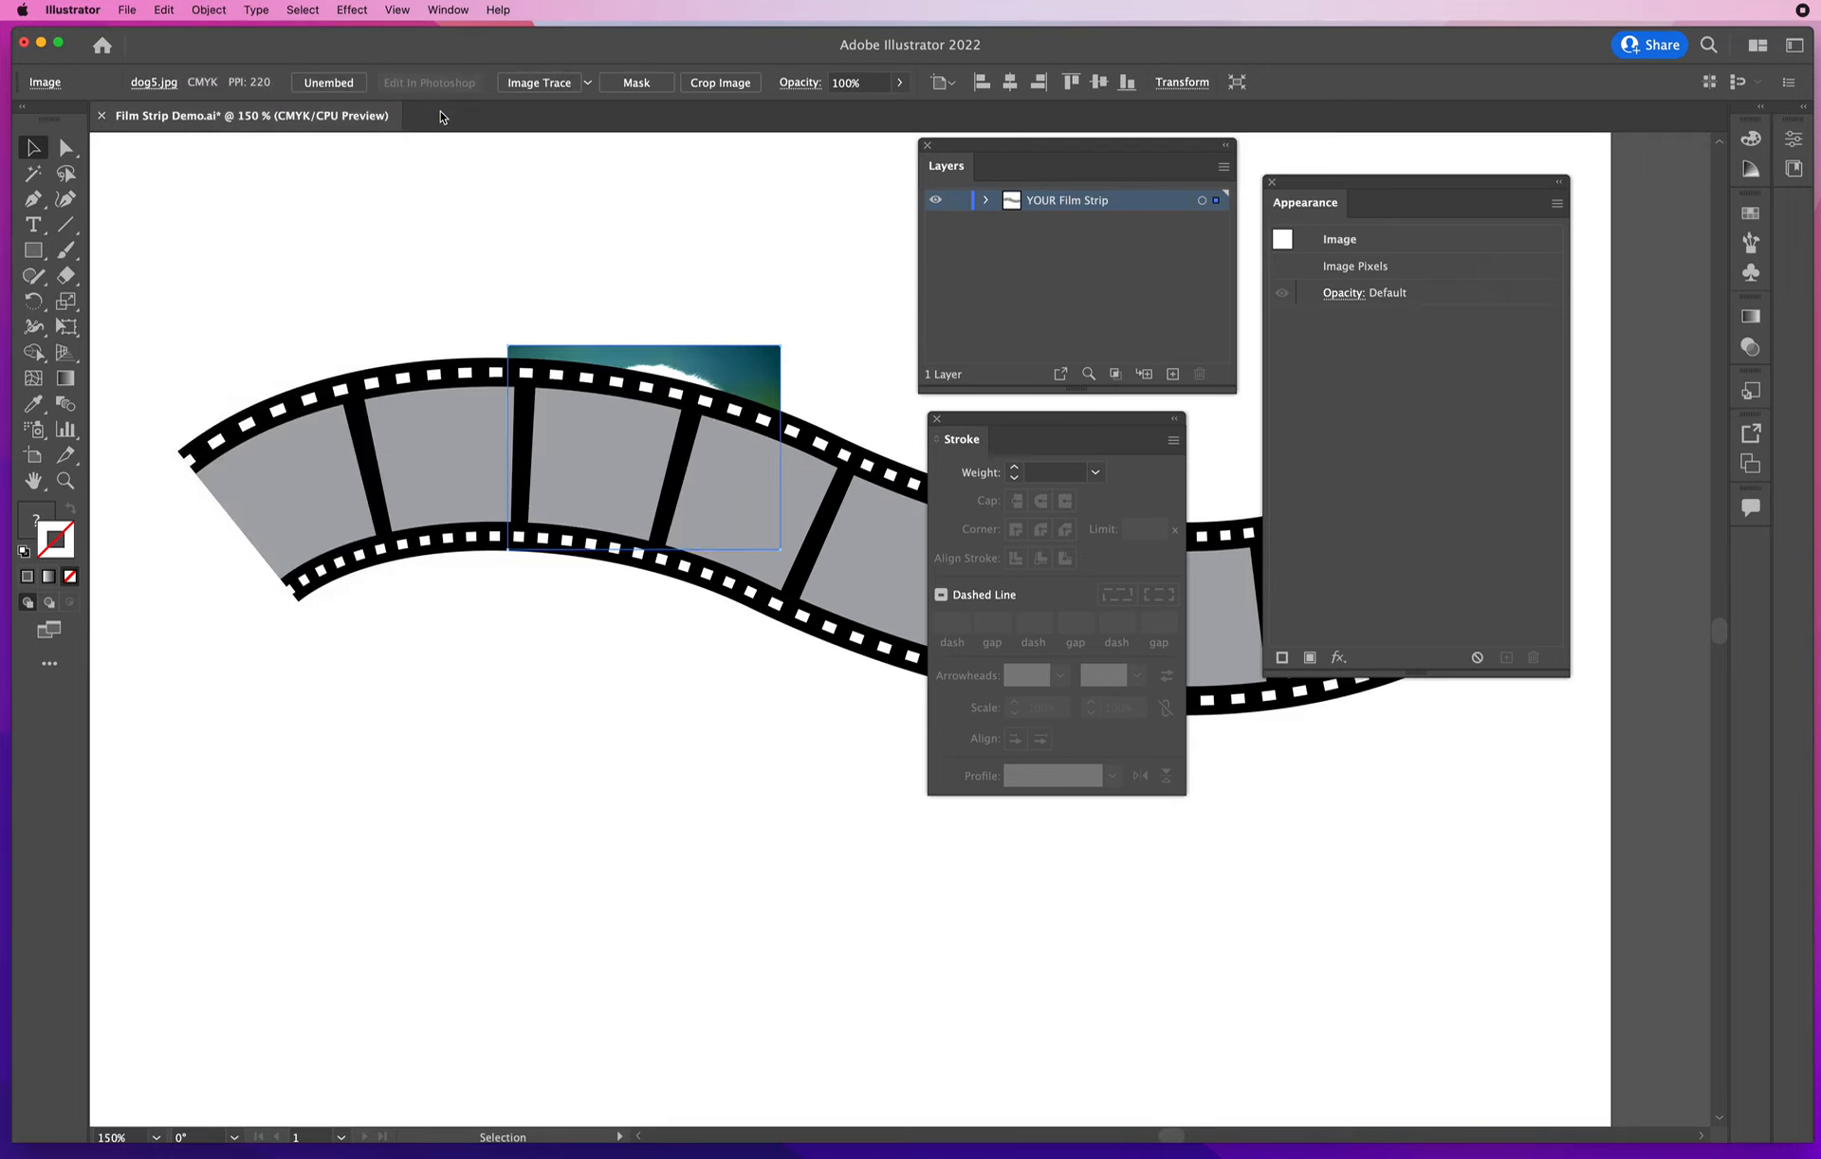
{"action": "left_click_drag", "start_coordinate": [726, 357], "coordinate": [683, 358]}
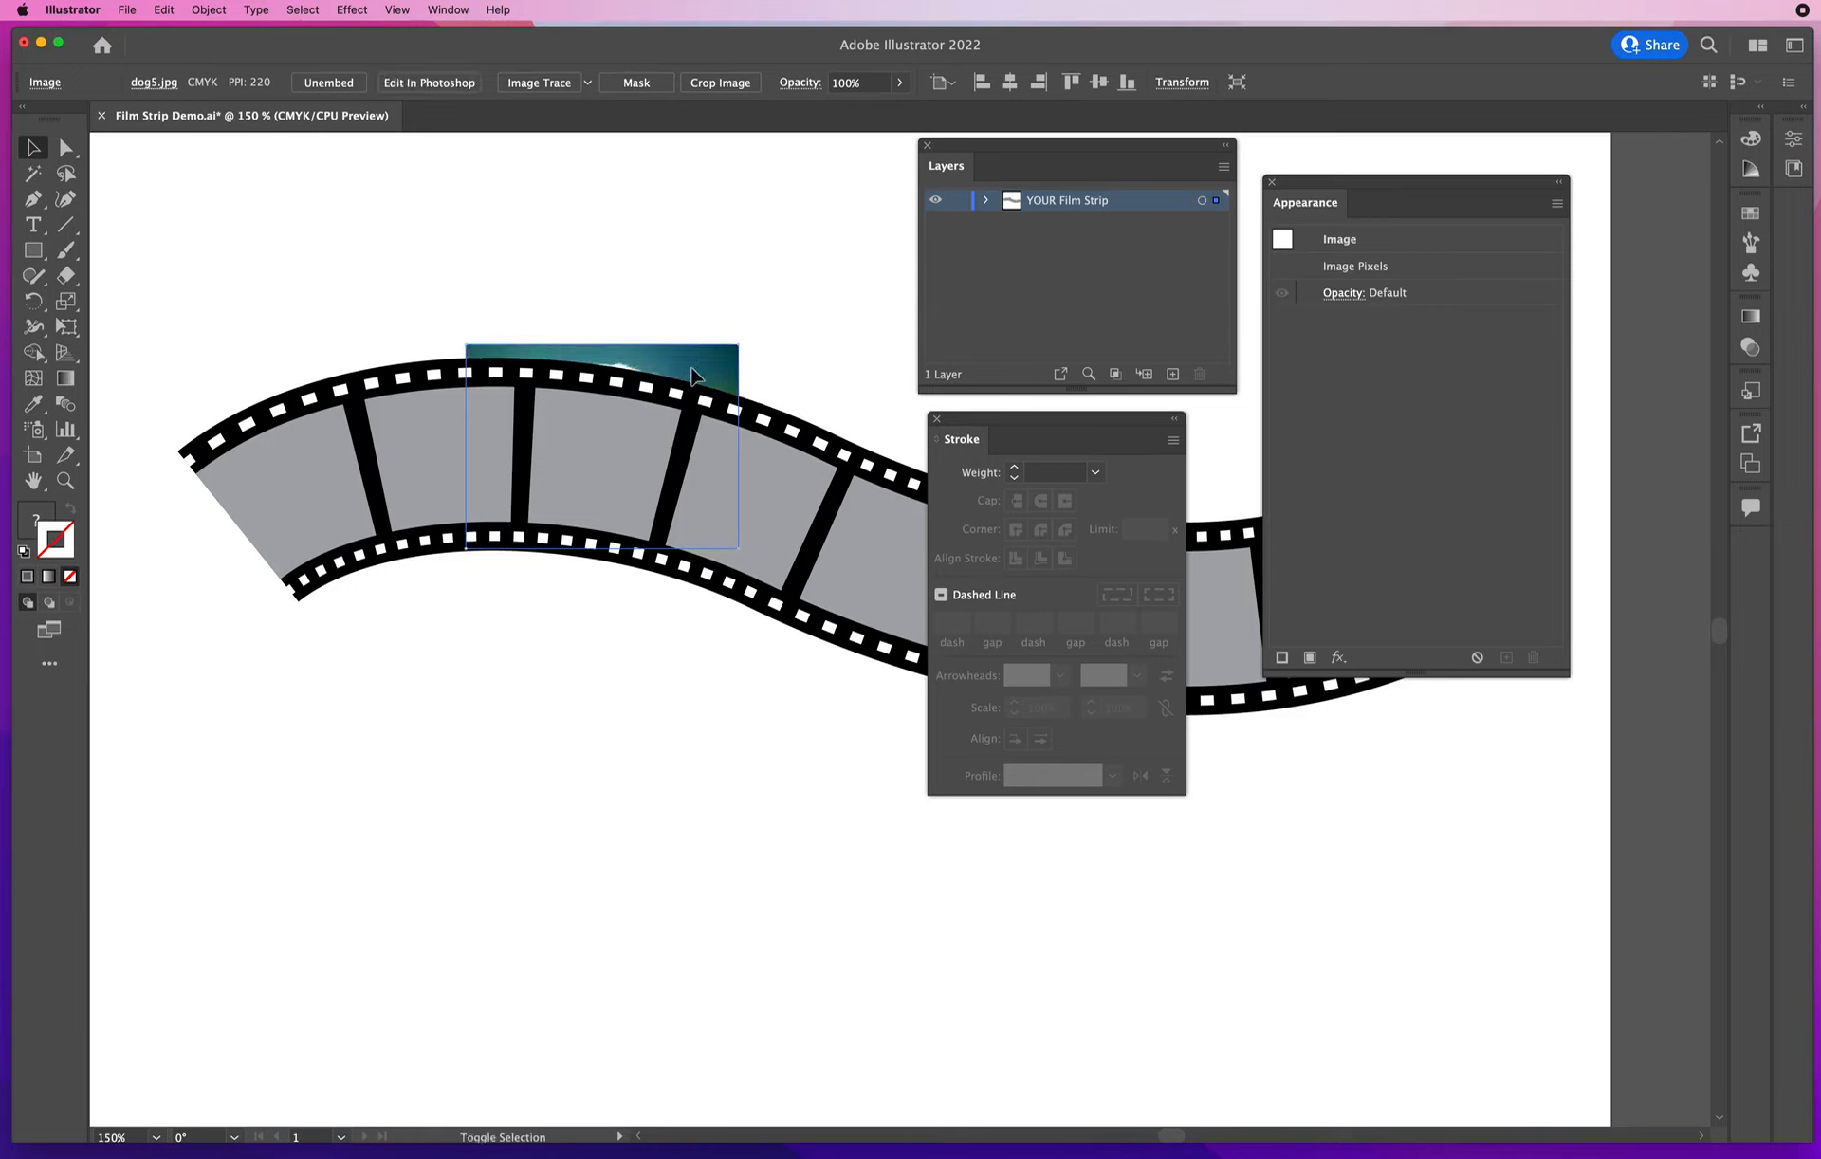
Make a clipping mask from the third grey frame and the puppy photo, and clear the selection
{"action": "left_click", "coordinate": [616, 446], "text": "shift"}
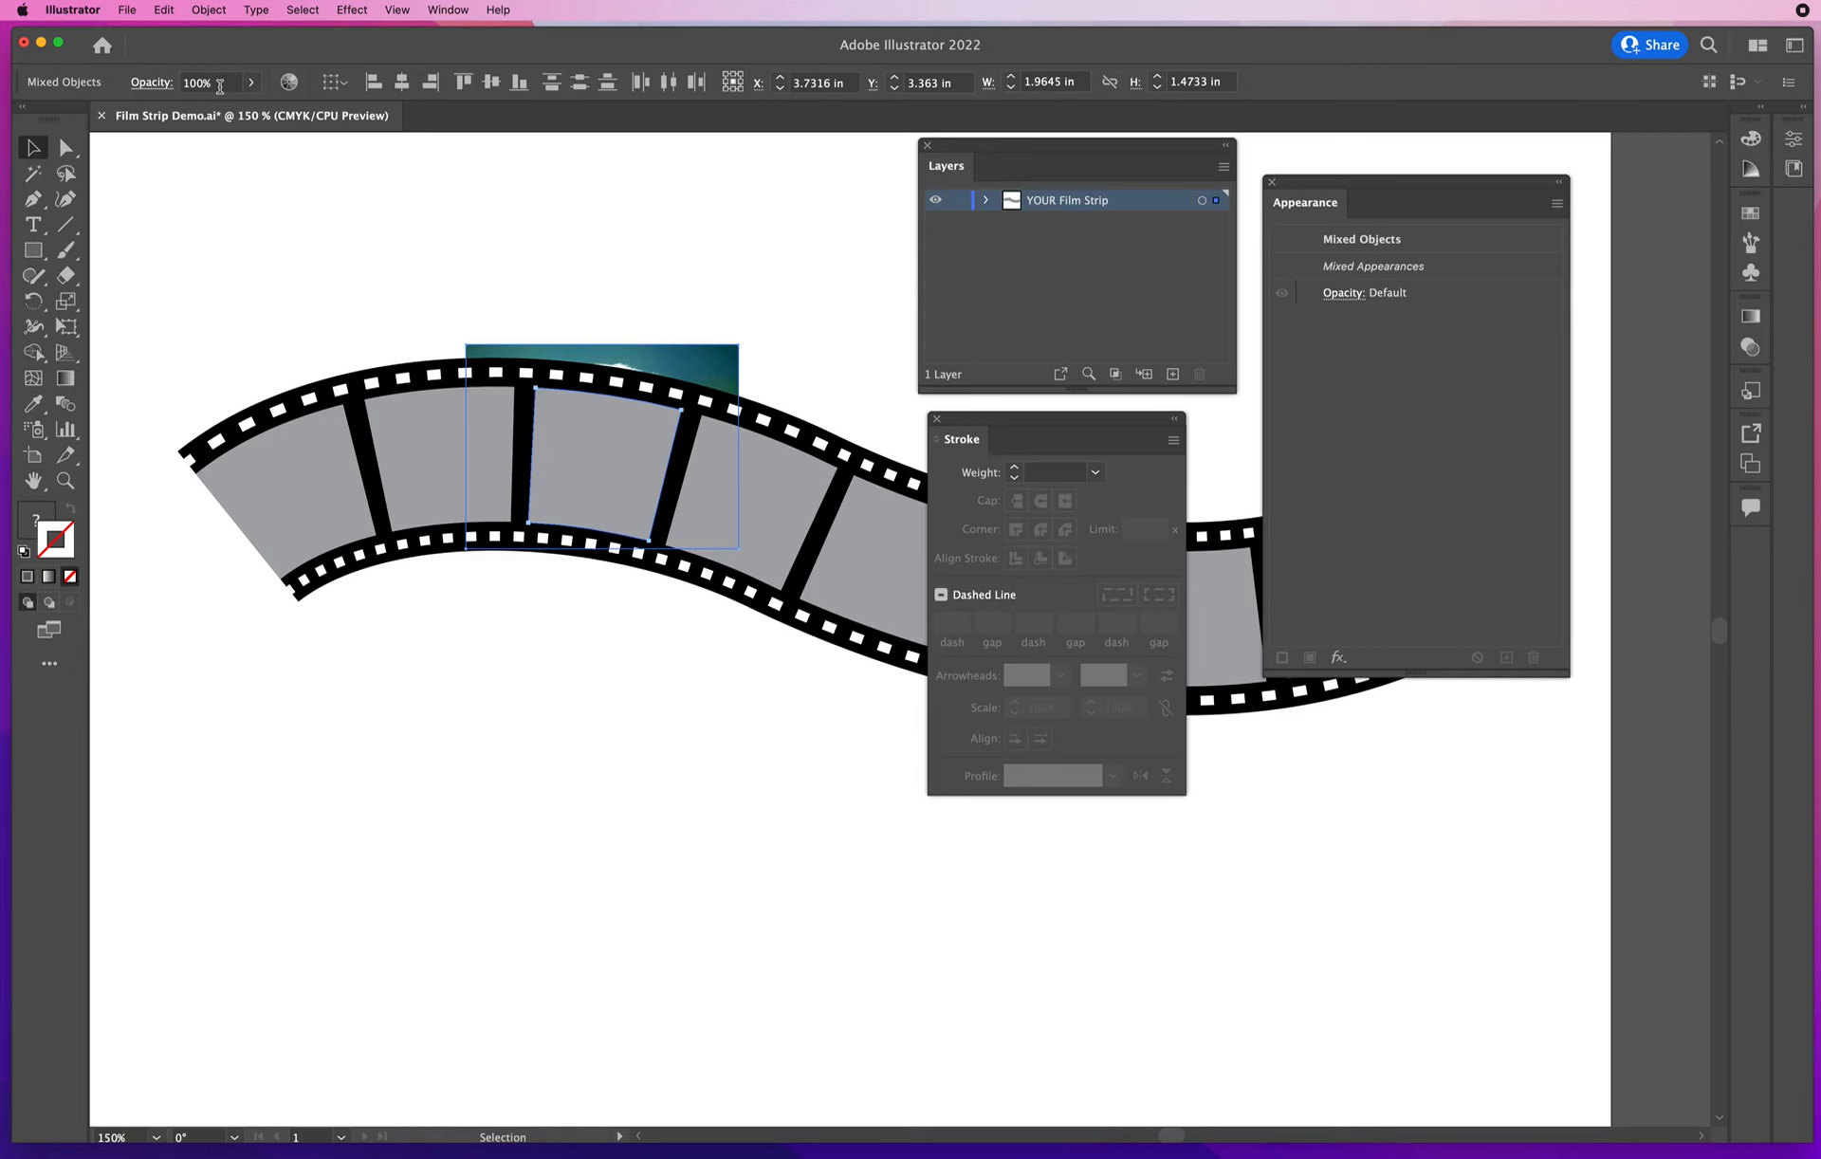
{"action": "left_click", "coordinate": [209, 10]}
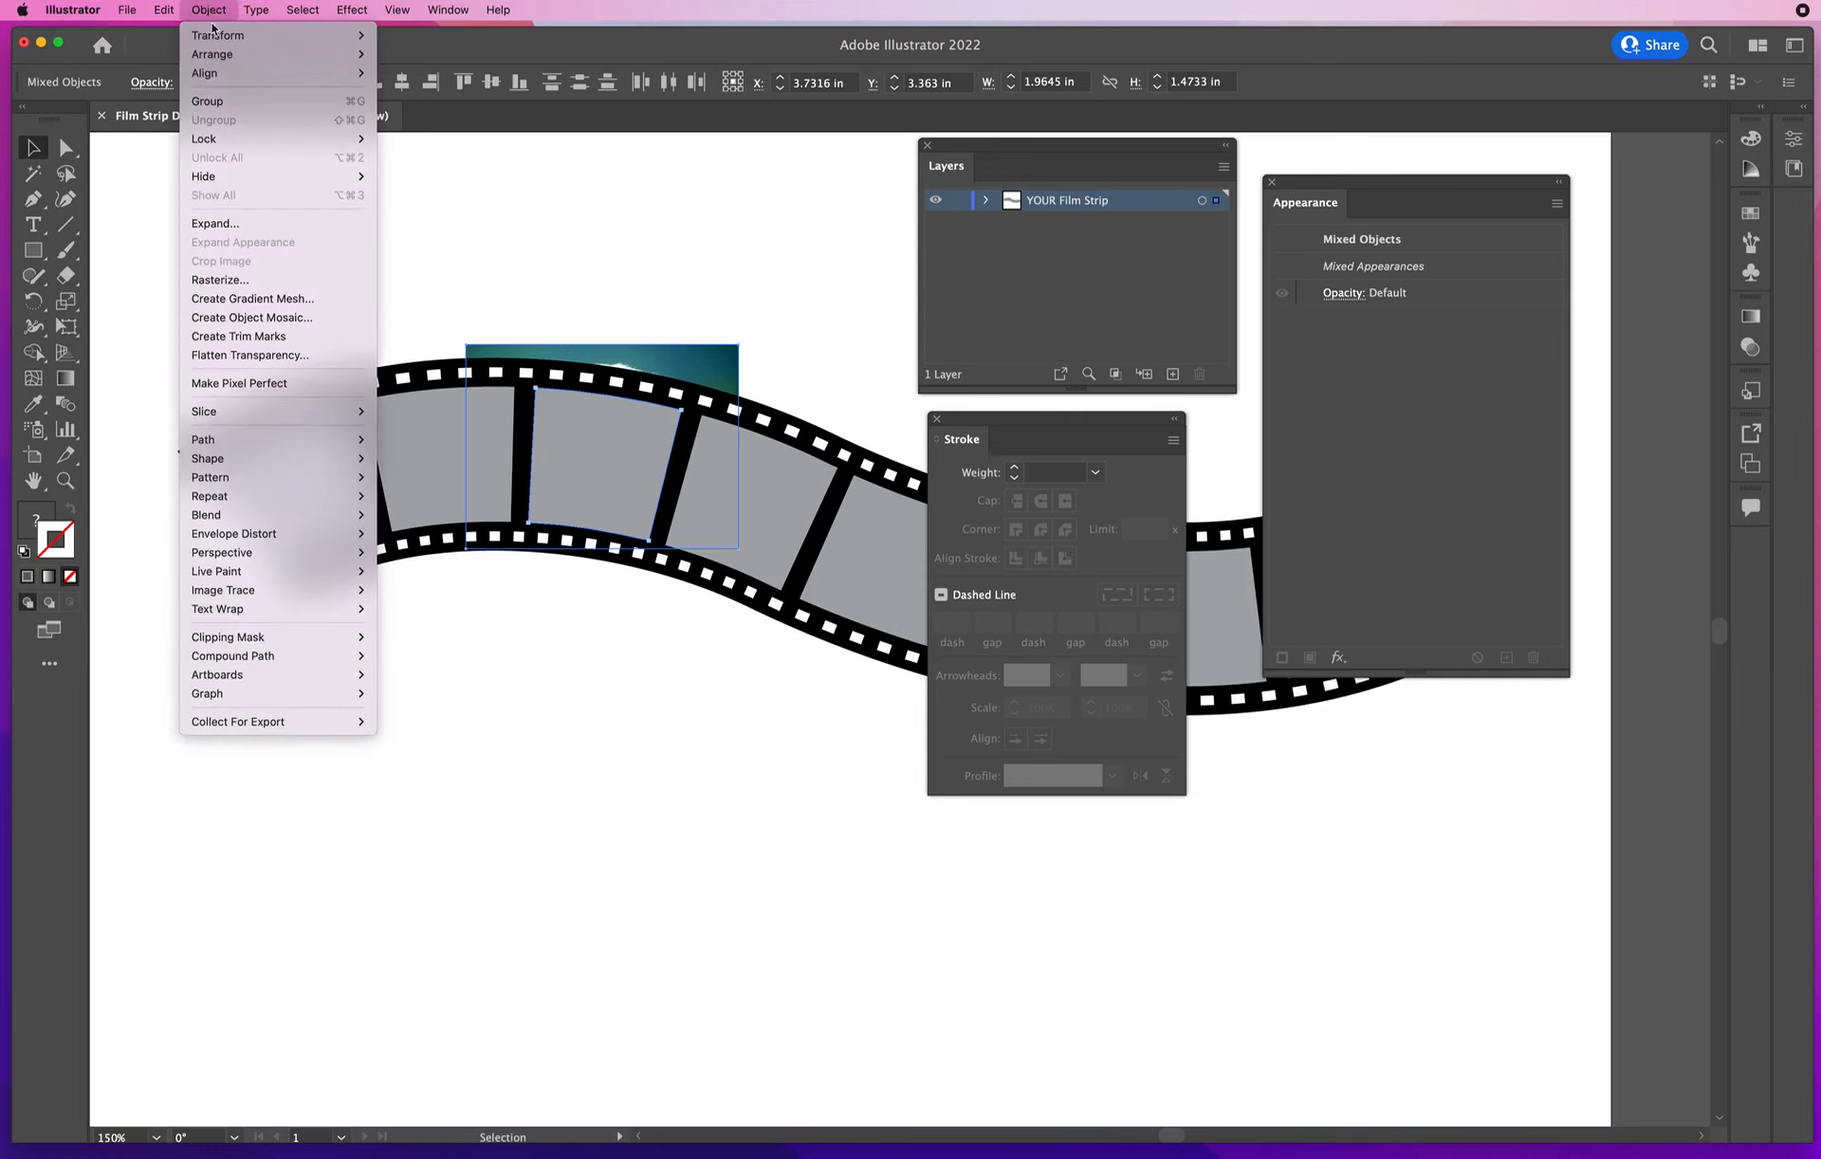
{"action": "mouse_move", "coordinate": [265, 642]}
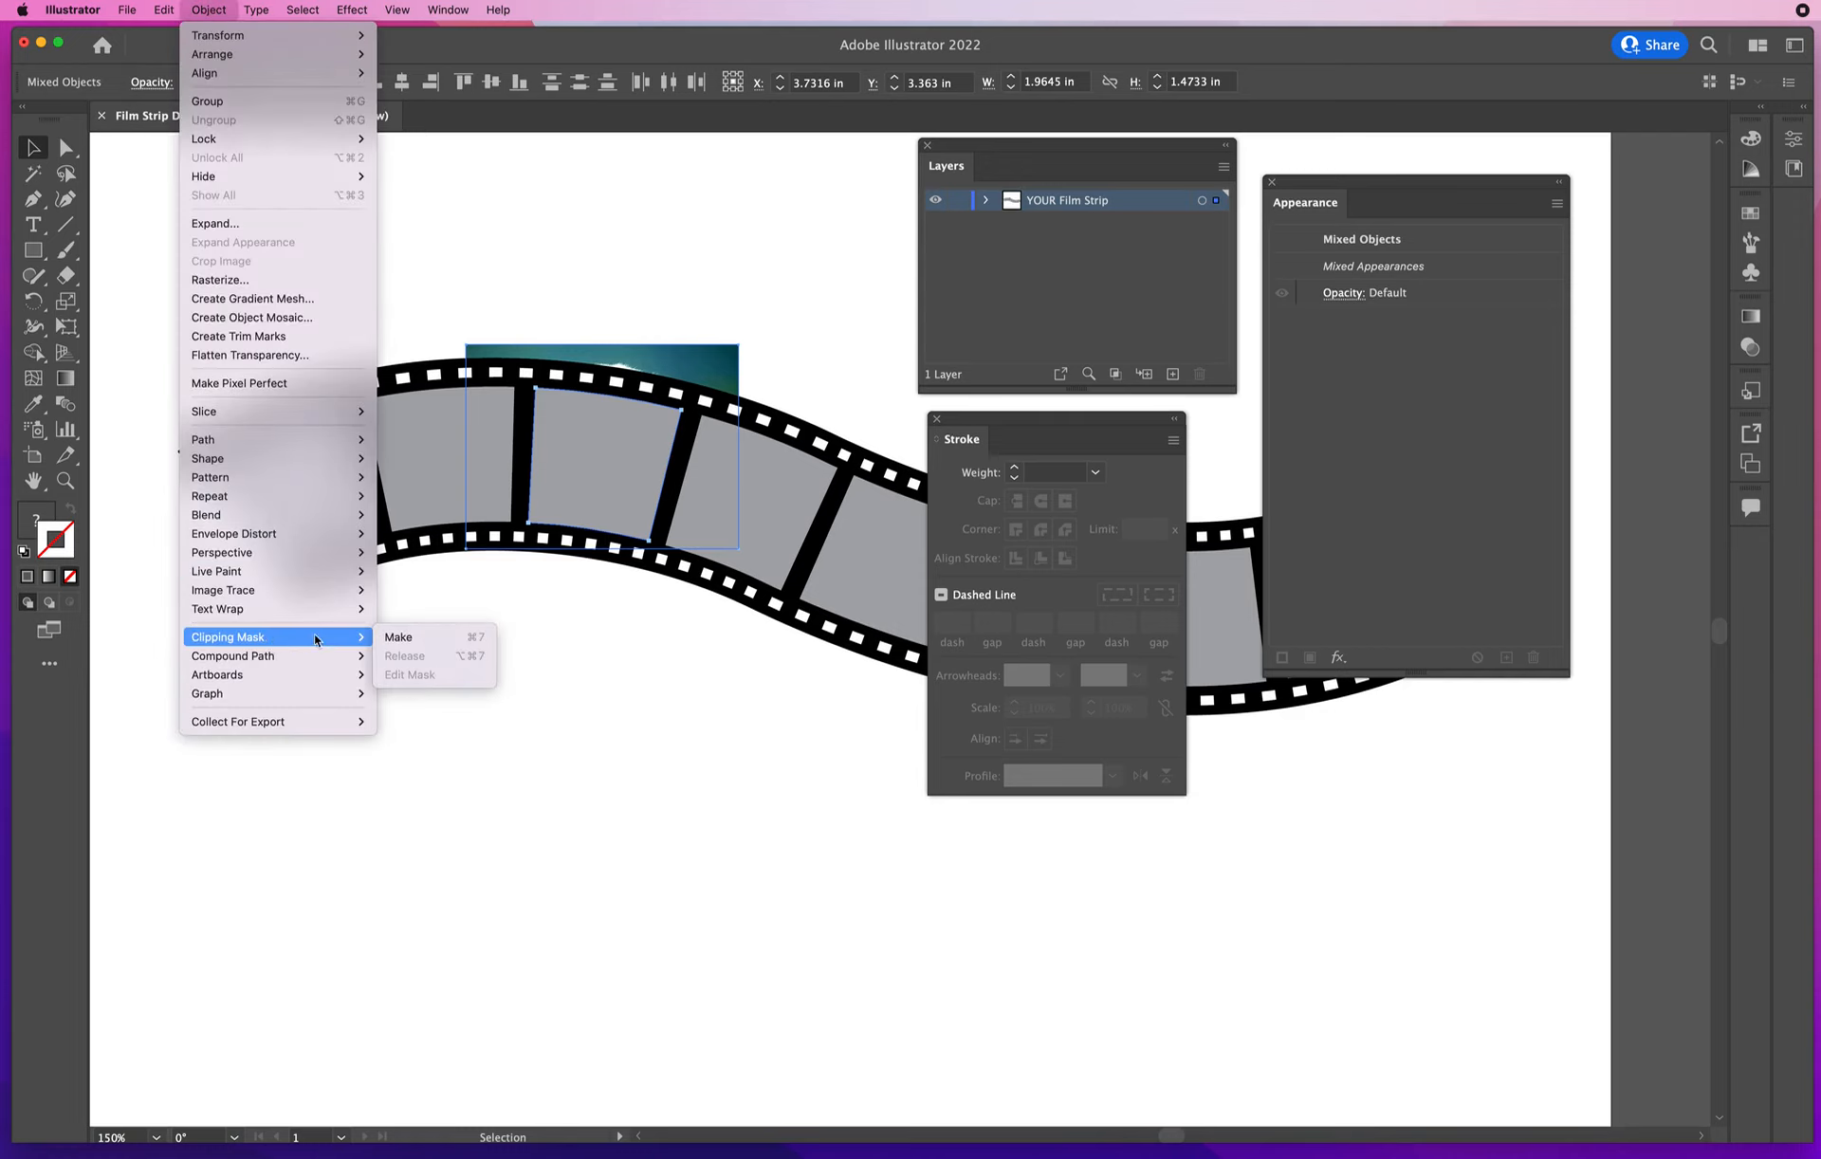
{"action": "left_click", "coordinate": [423, 640]}
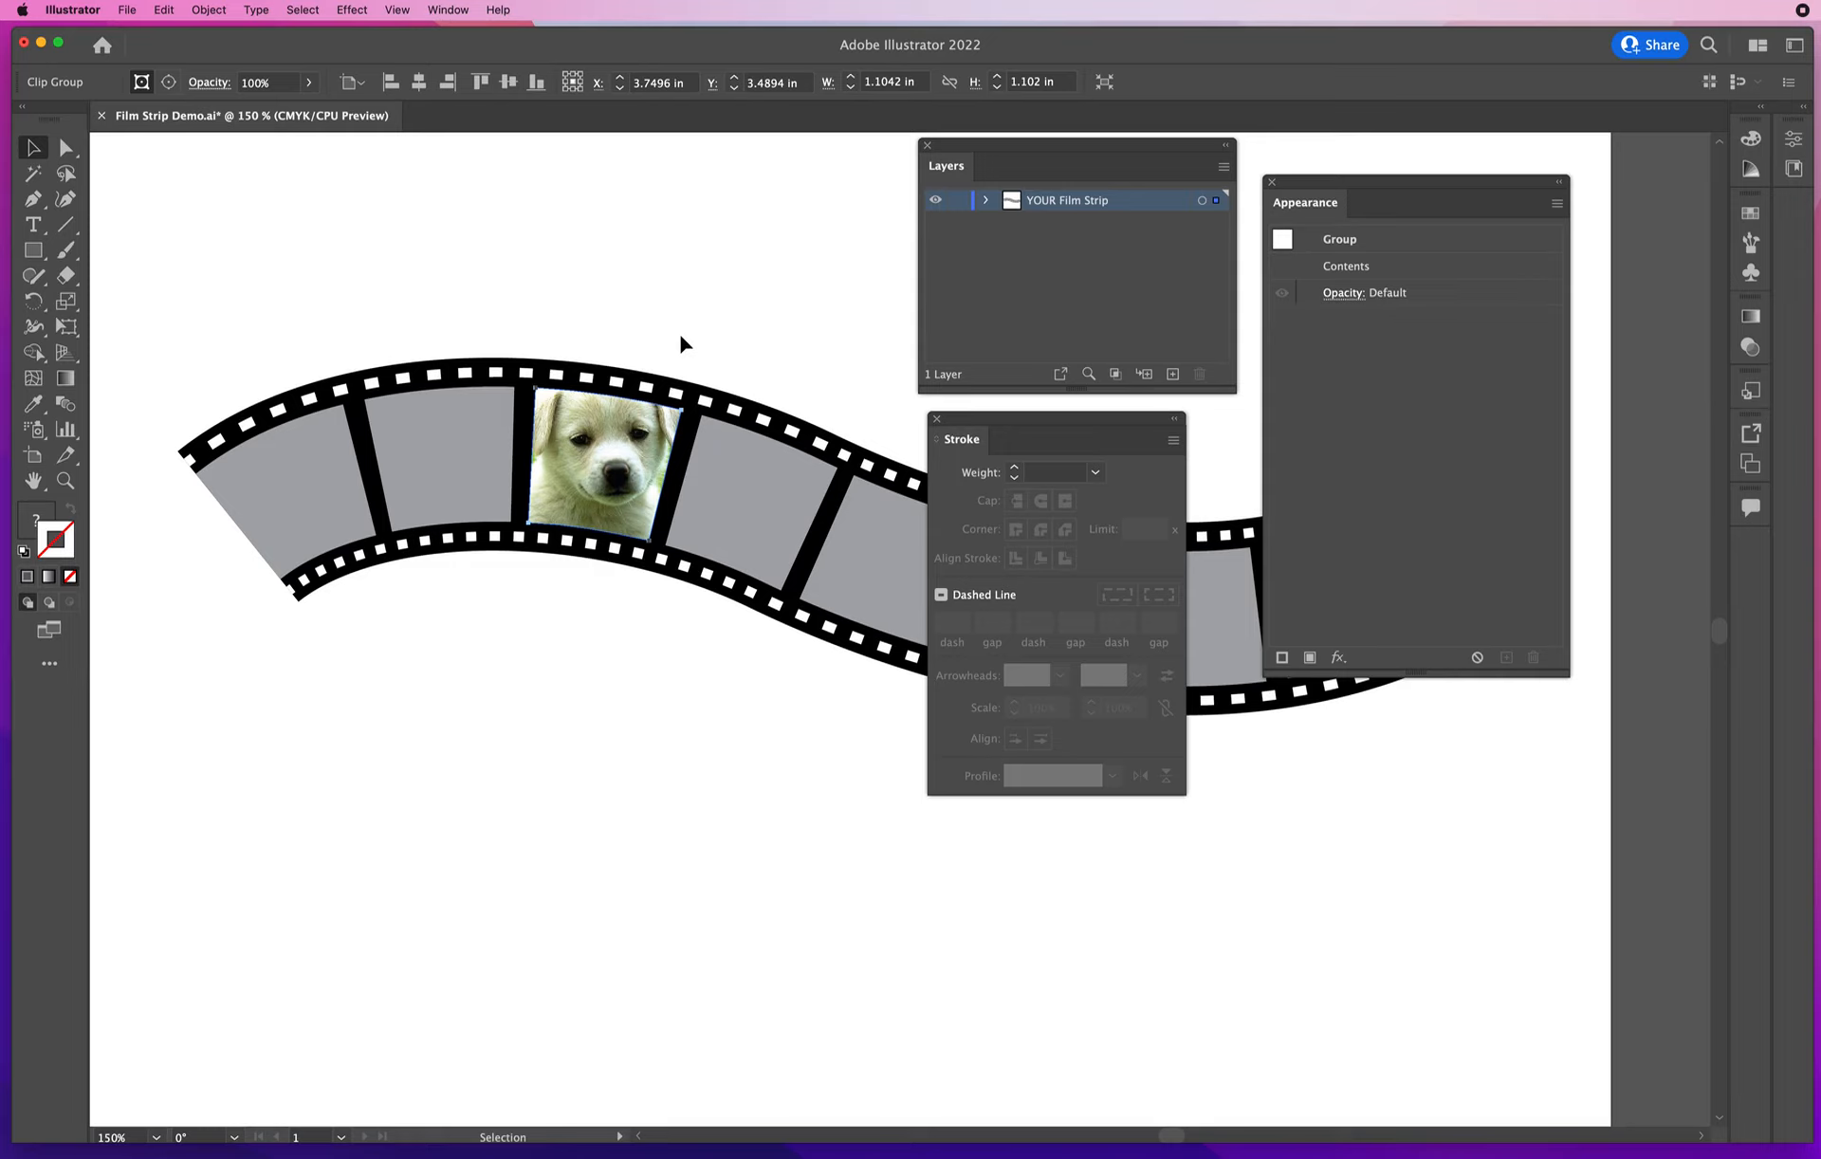
{"action": "left_click", "coordinate": [597, 256]}
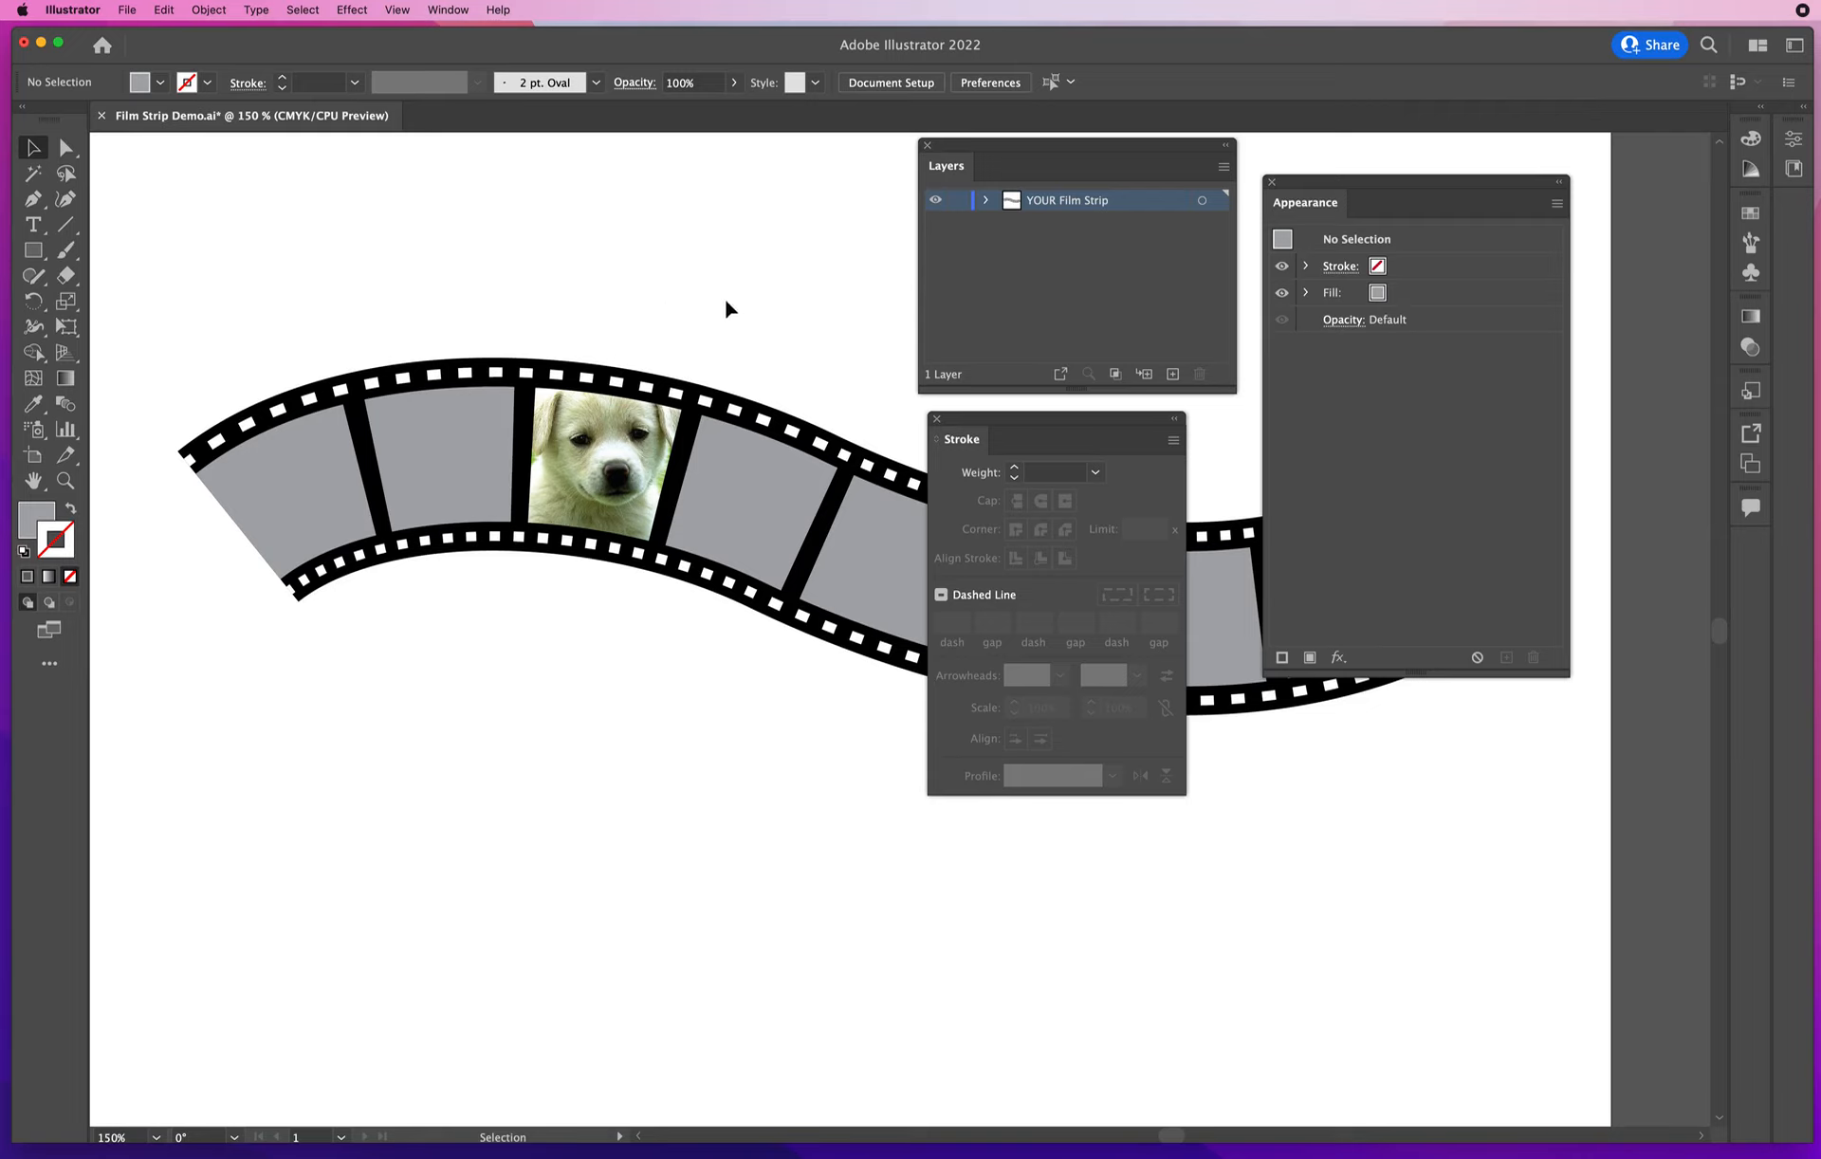
Directly select the clipped puppy photo and rotate it slightly clockwise with Free Transform to follow the frame's tilt
{"action": "left_click", "coordinate": [65, 149]}
{"action": "left_click", "coordinate": [598, 451]}
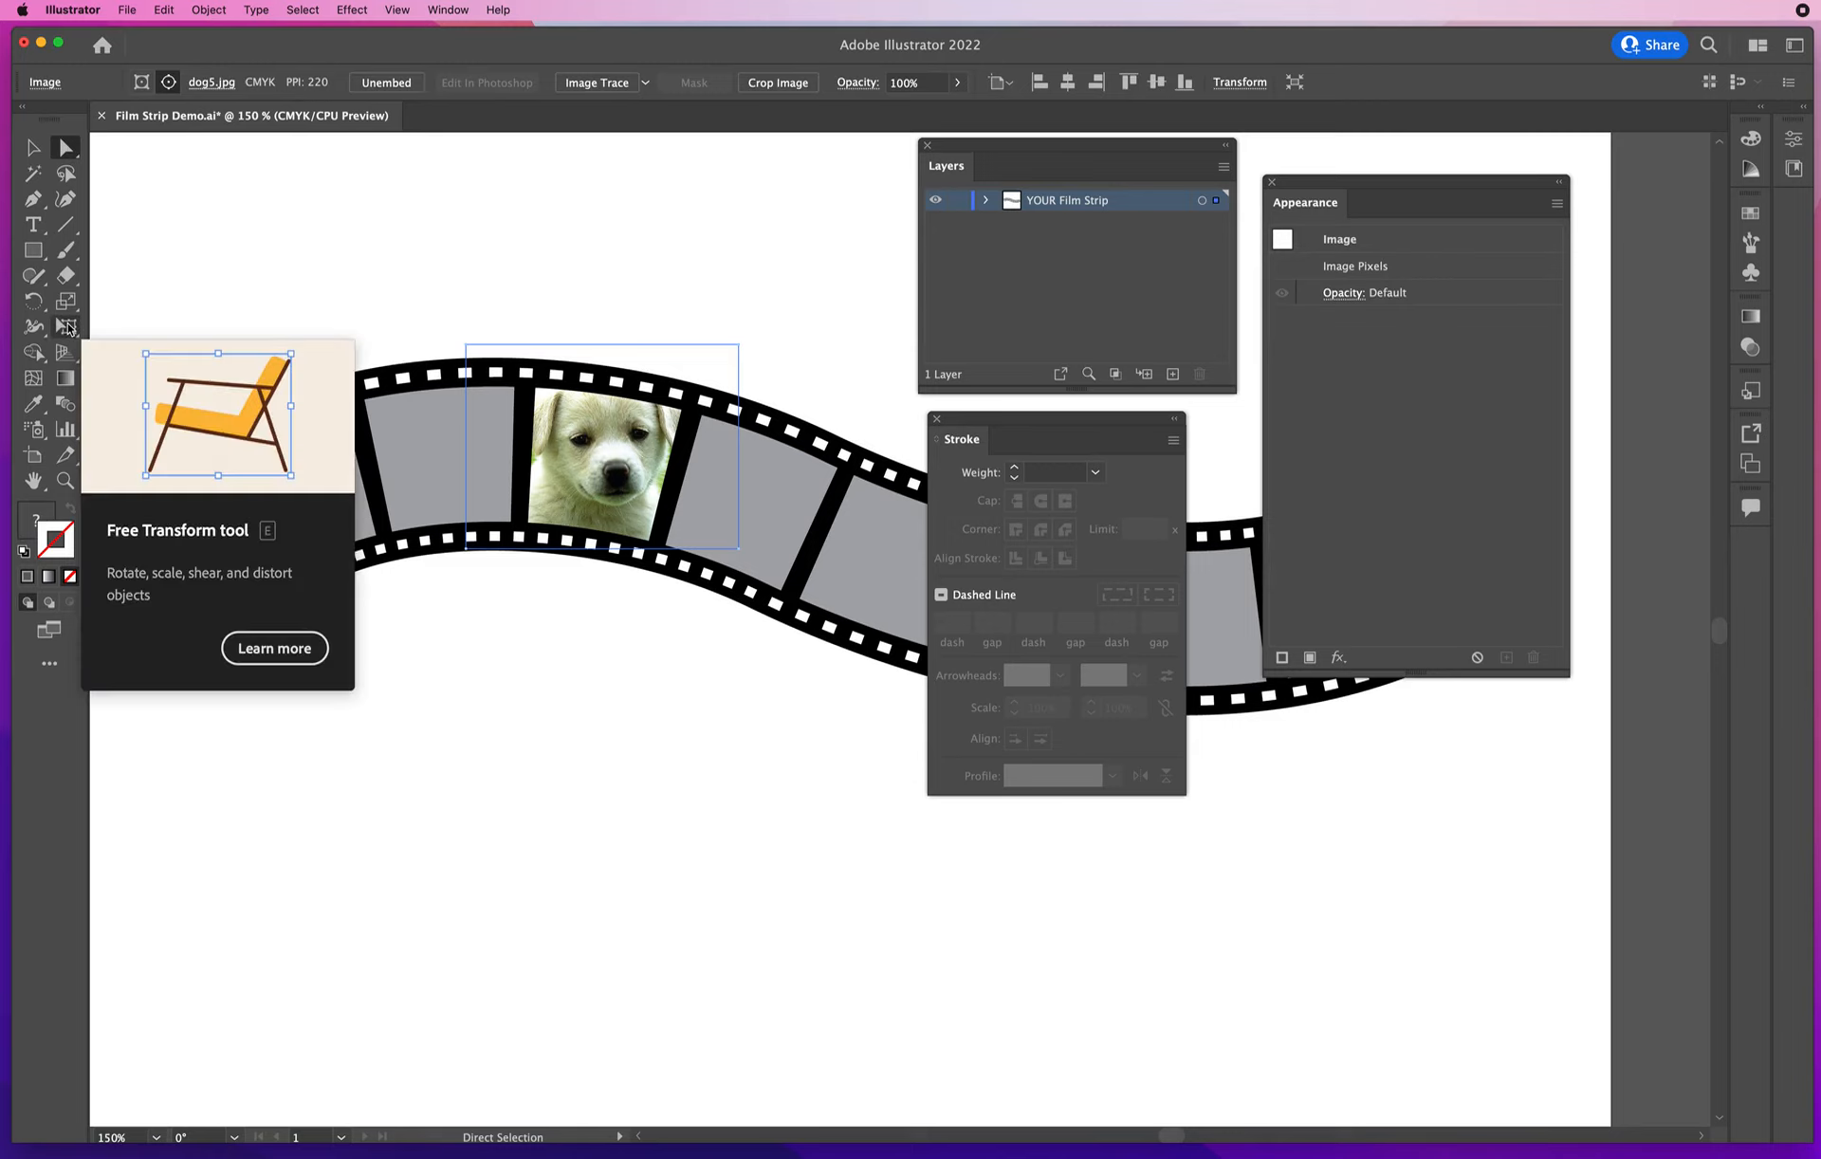
{"action": "left_click", "coordinate": [67, 327]}
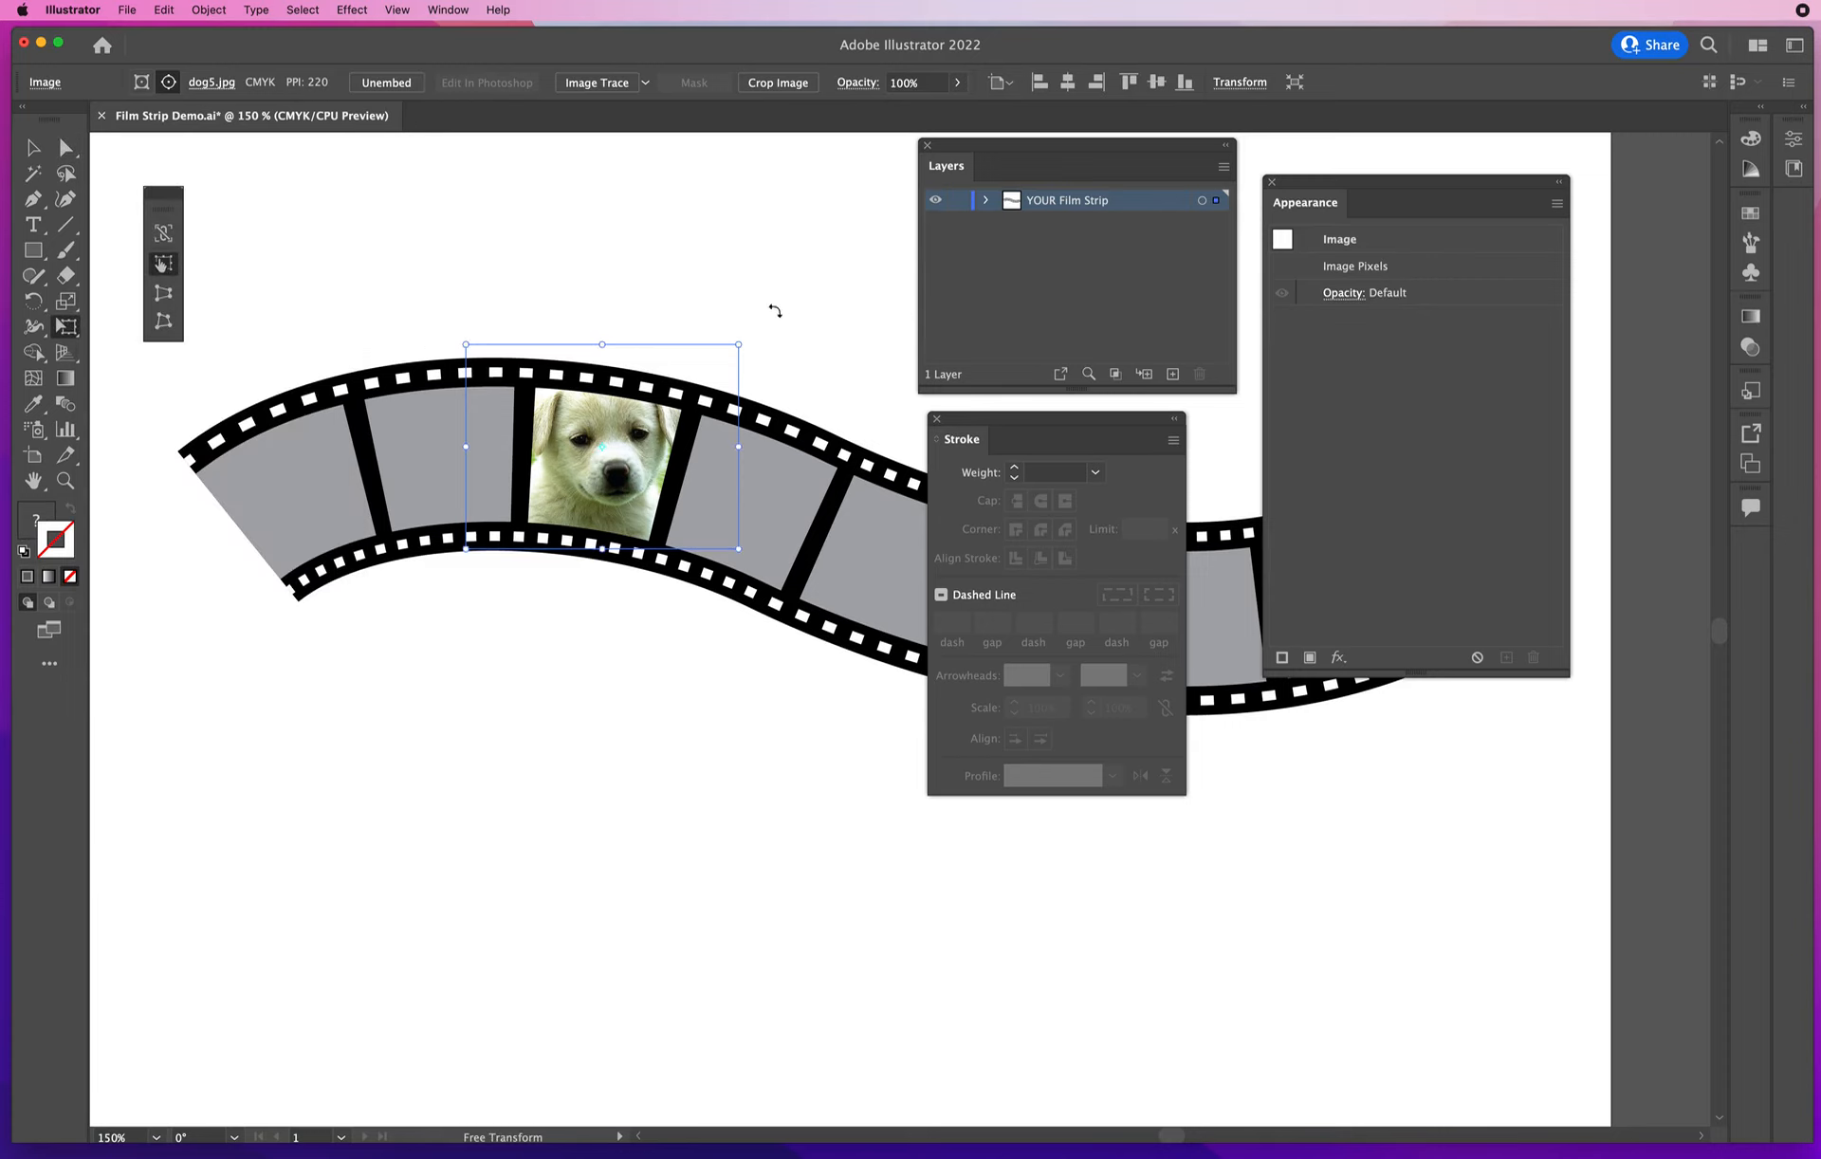
{"action": "left_click_drag", "start_coordinate": [757, 304], "coordinate": [771, 319]}
{"action": "left_click_drag", "start_coordinate": [782, 337], "coordinate": [781, 339]}
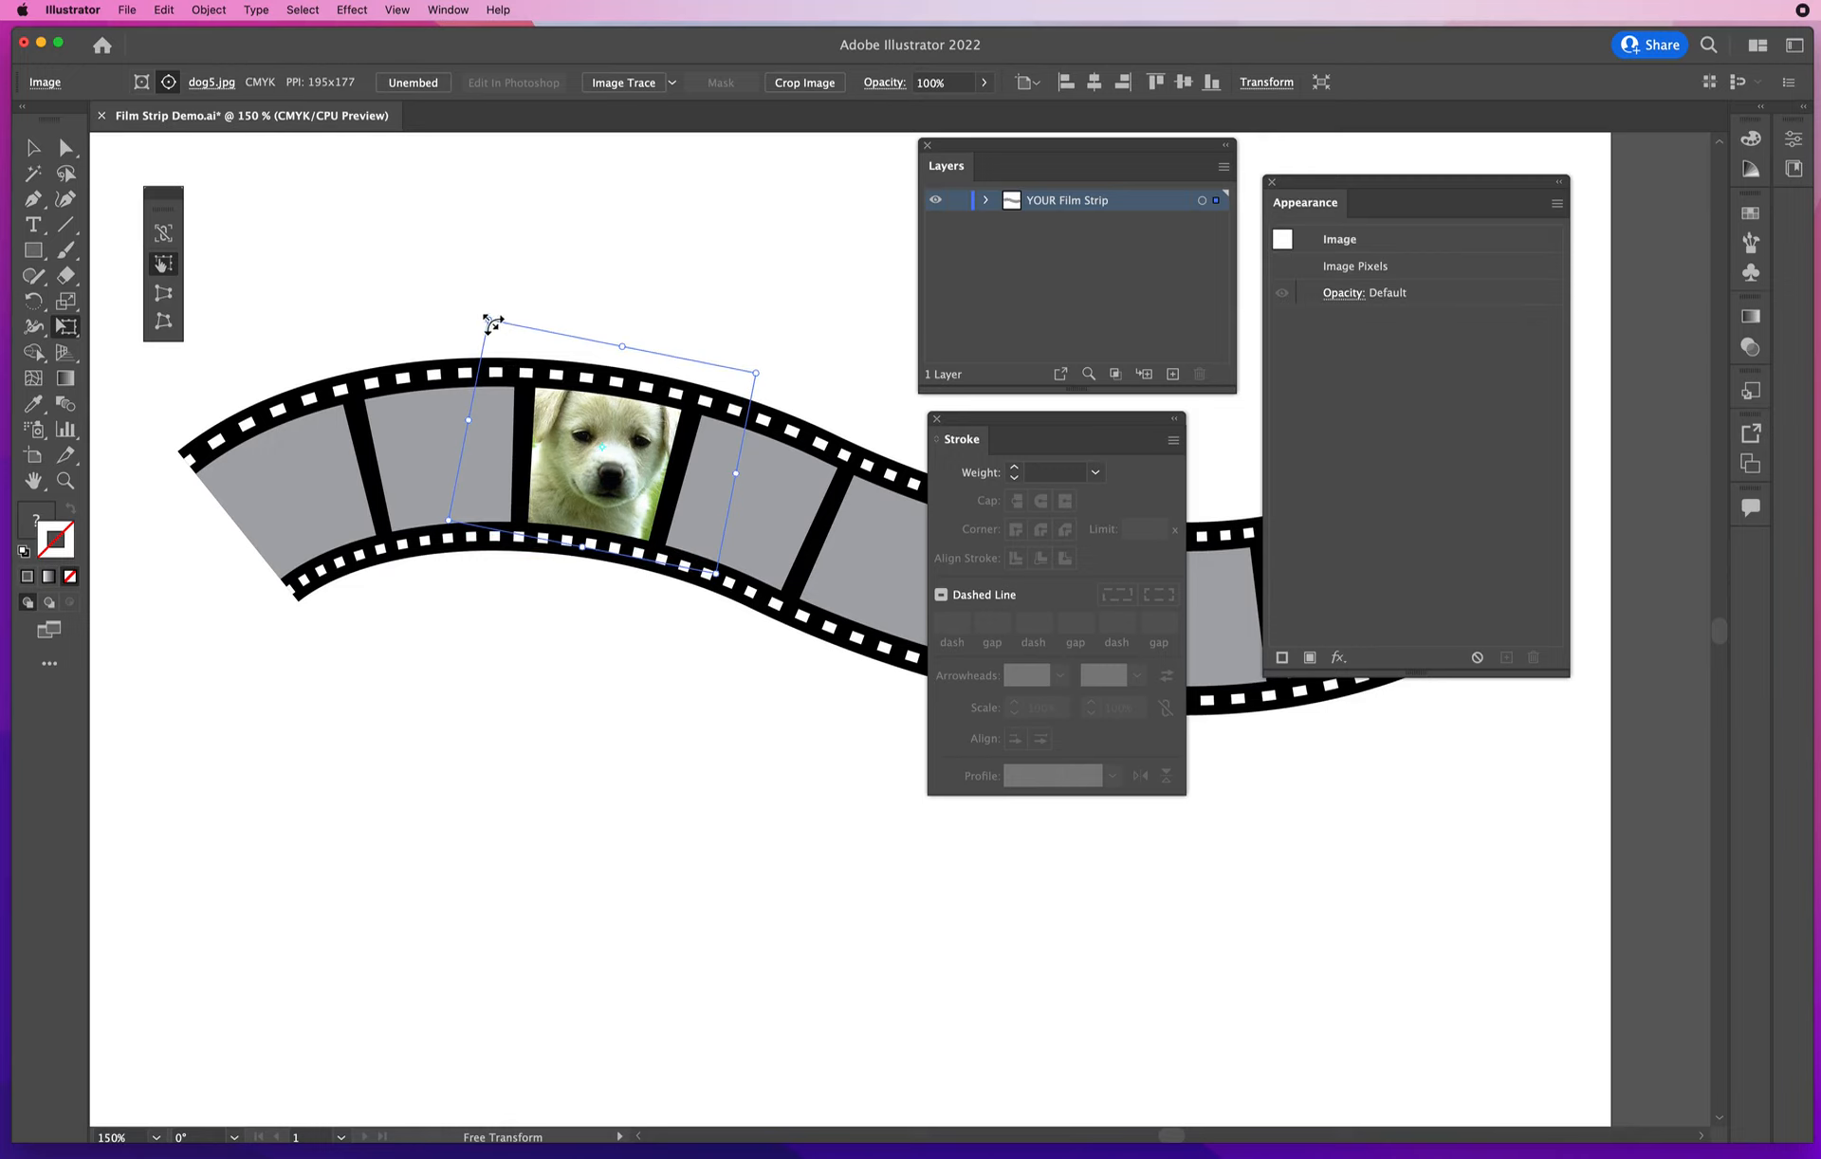
Scale the clipped puppy photo down and reposition it so the puppy's head is centred in the third frame
{"action": "left_click_drag", "start_coordinate": [492, 322], "coordinate": [527, 365]}
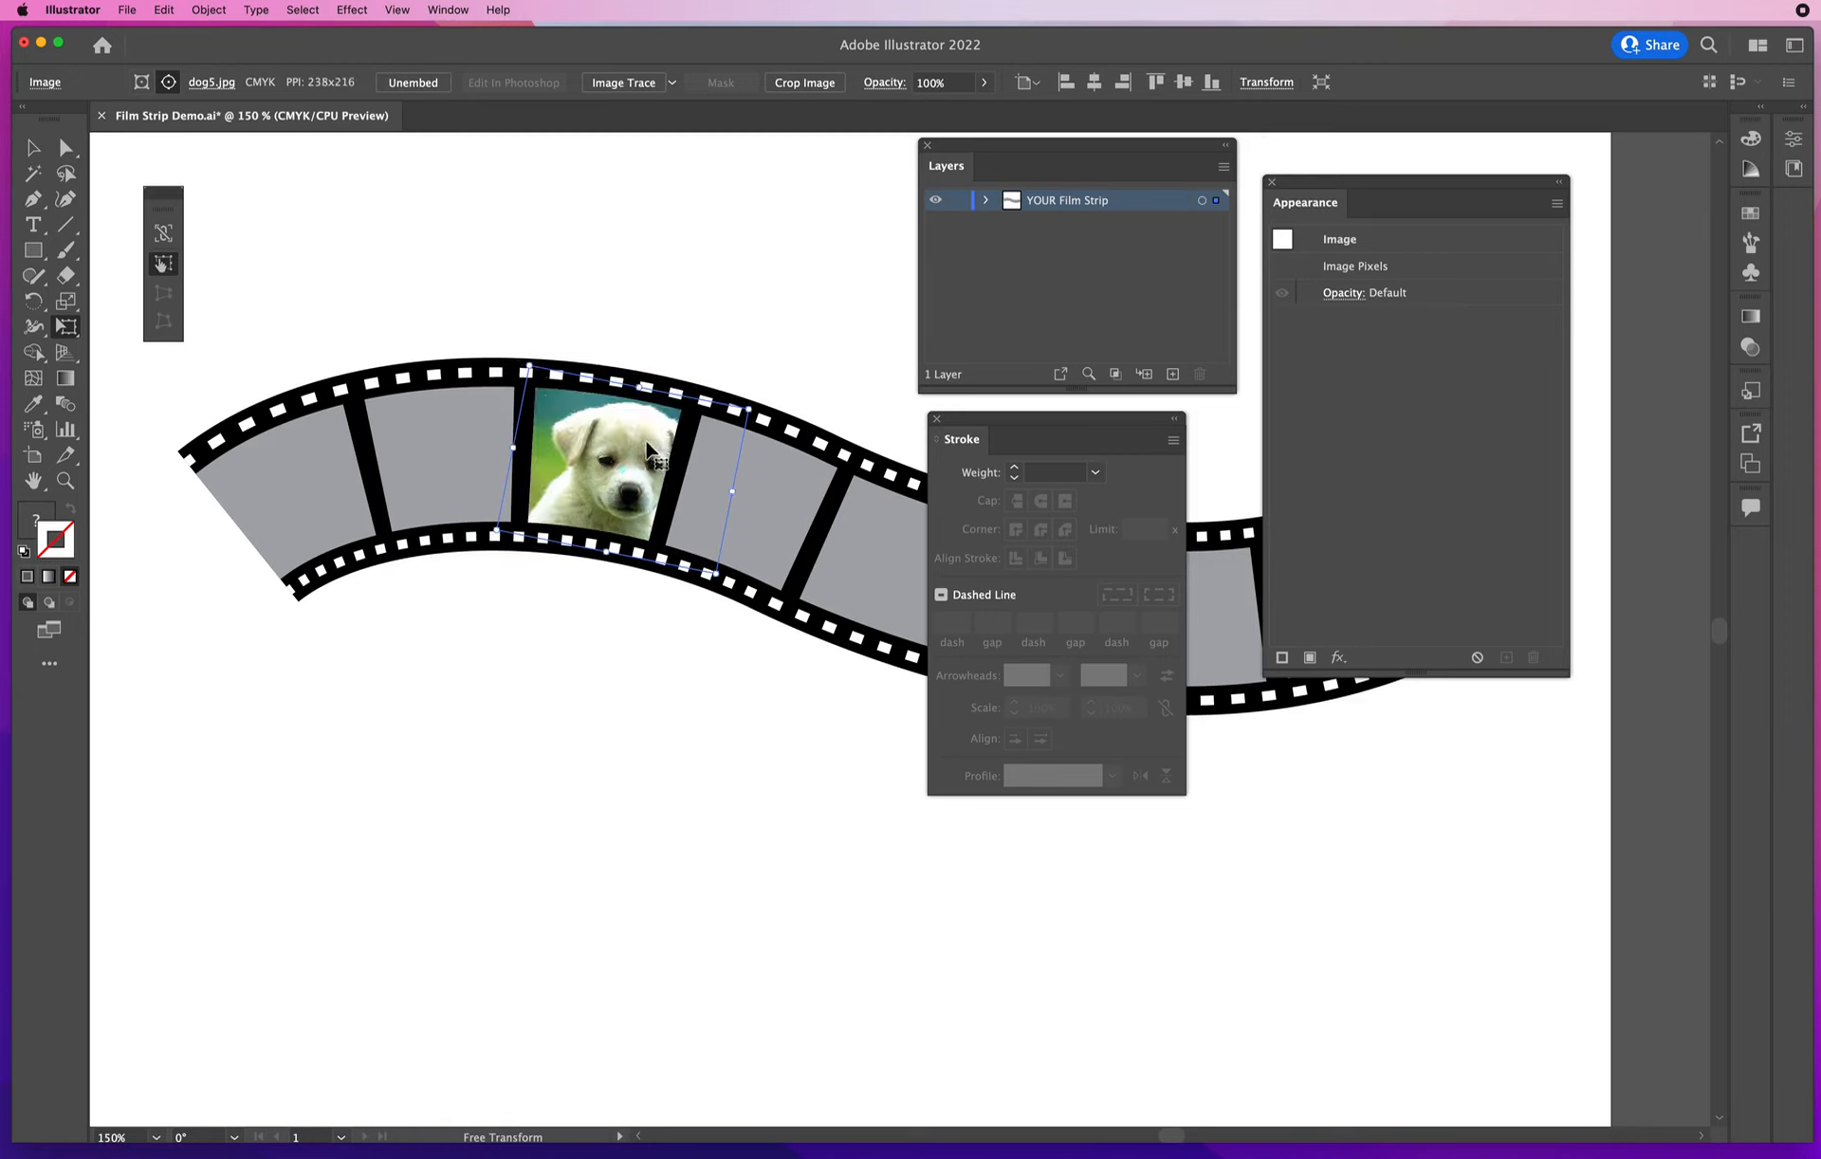
{"action": "left_click_drag", "start_coordinate": [645, 449], "coordinate": [624, 445]}
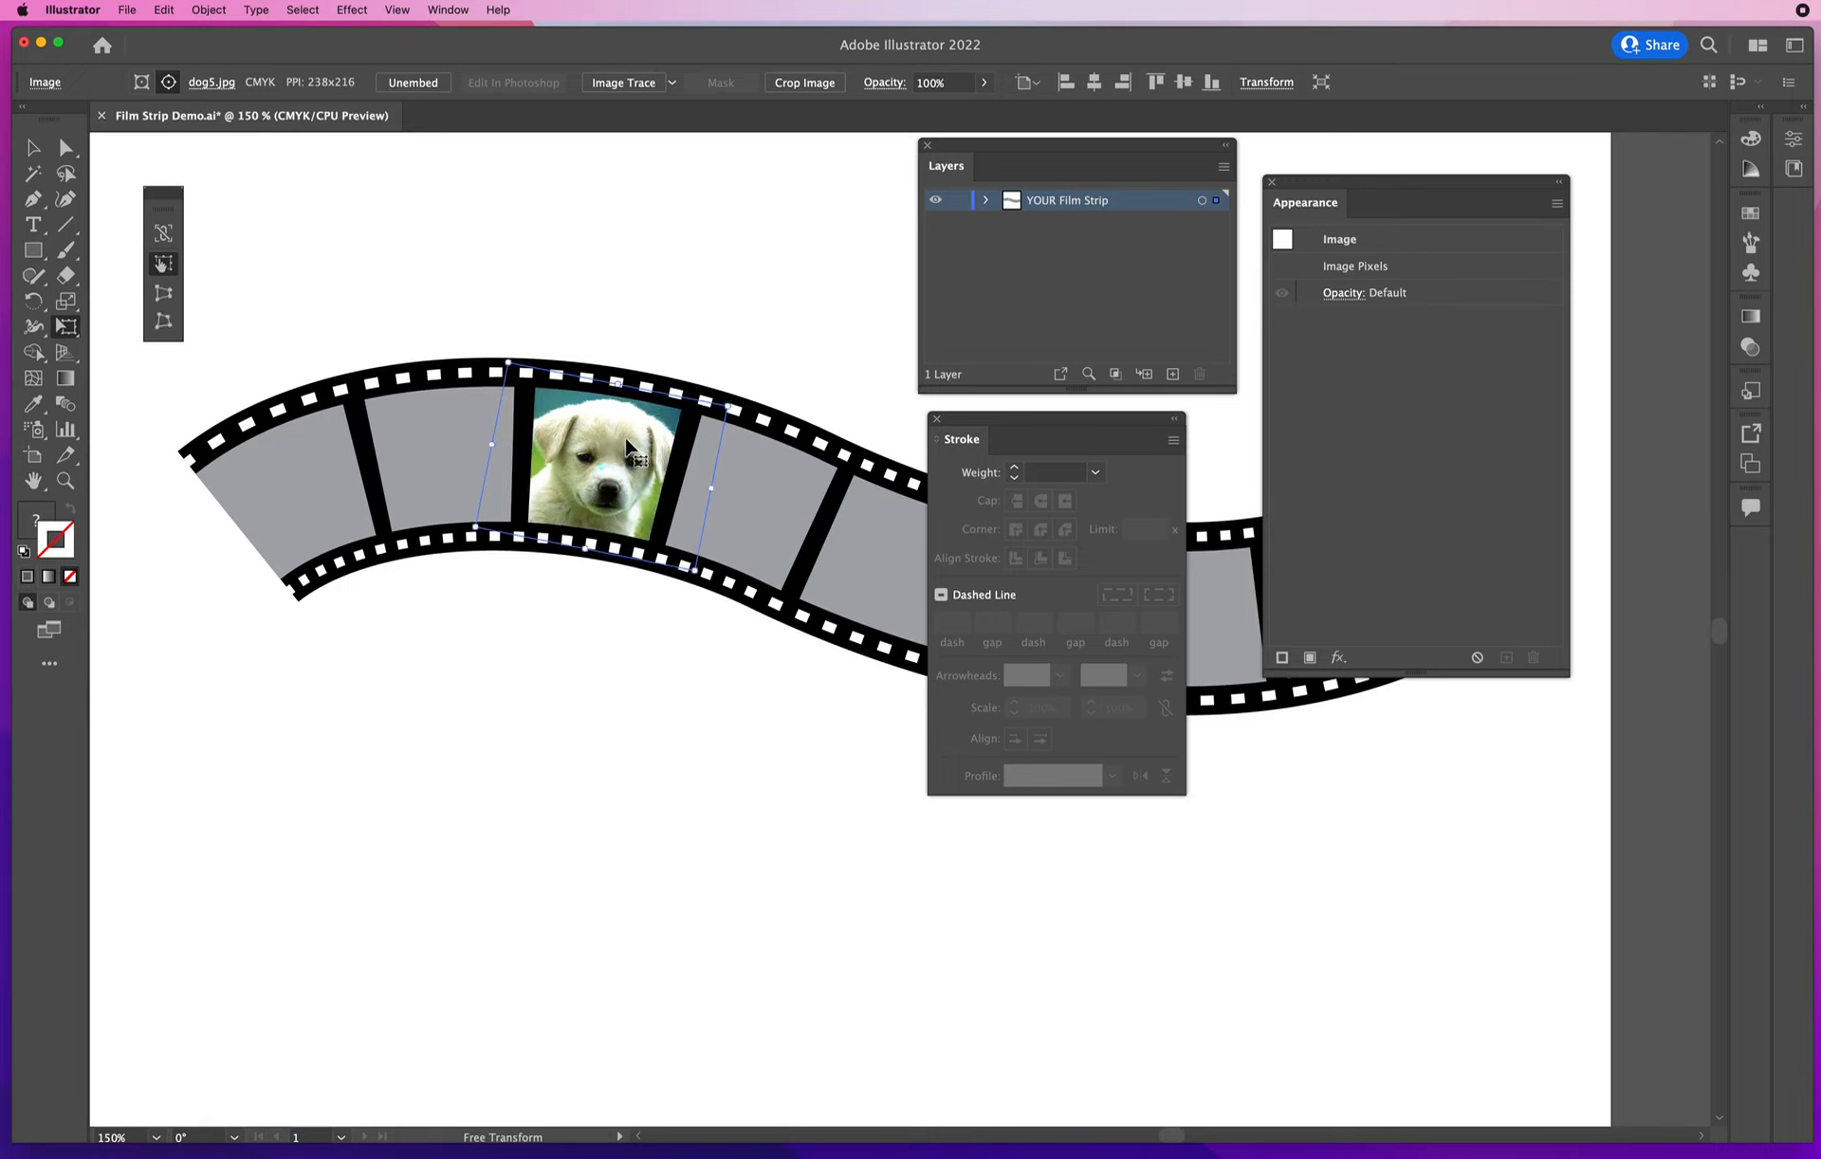
Rotate the clipped puppy photo slightly counterclockwise within the third frame and clear the selection
{"action": "left_click_drag", "start_coordinate": [713, 368], "coordinate": [711, 362]}
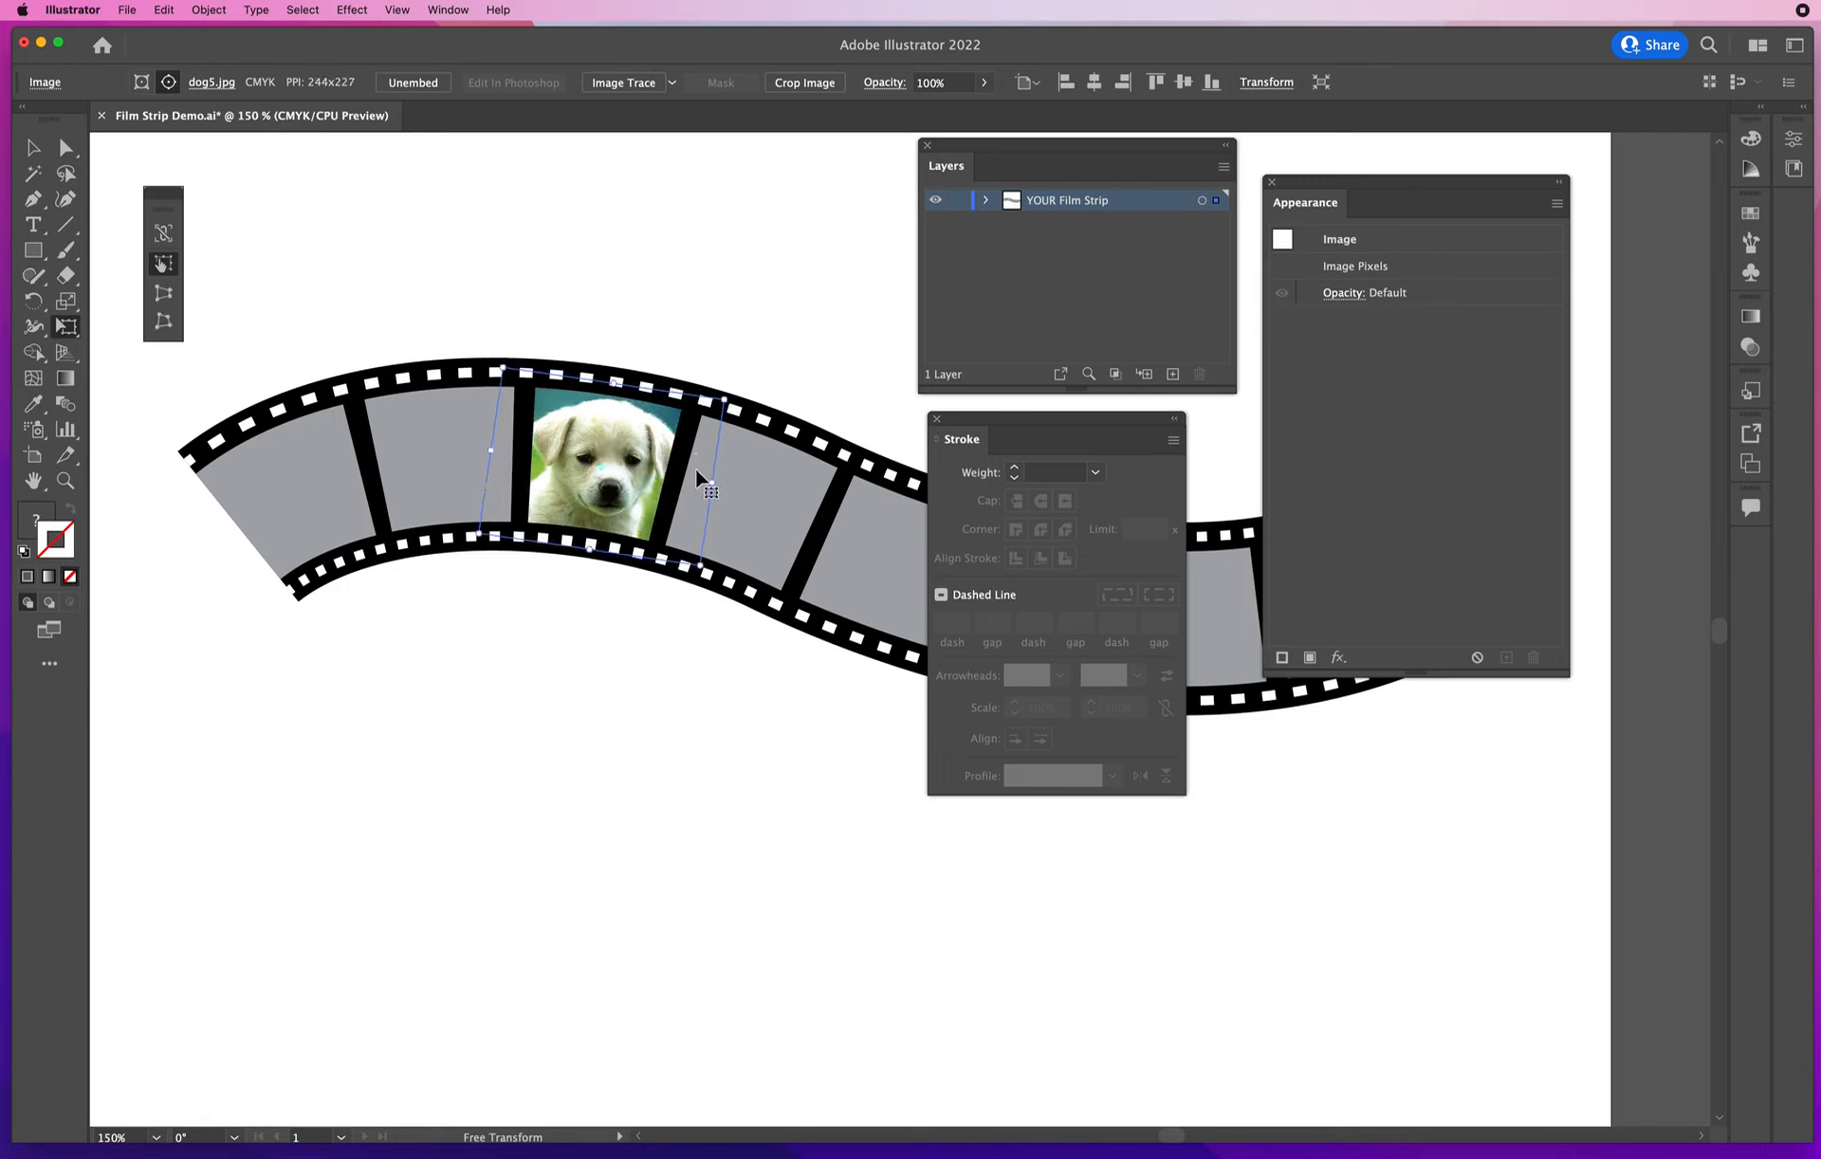
{"action": "left_click", "coordinate": [33, 148]}
{"action": "left_click", "coordinate": [655, 282]}
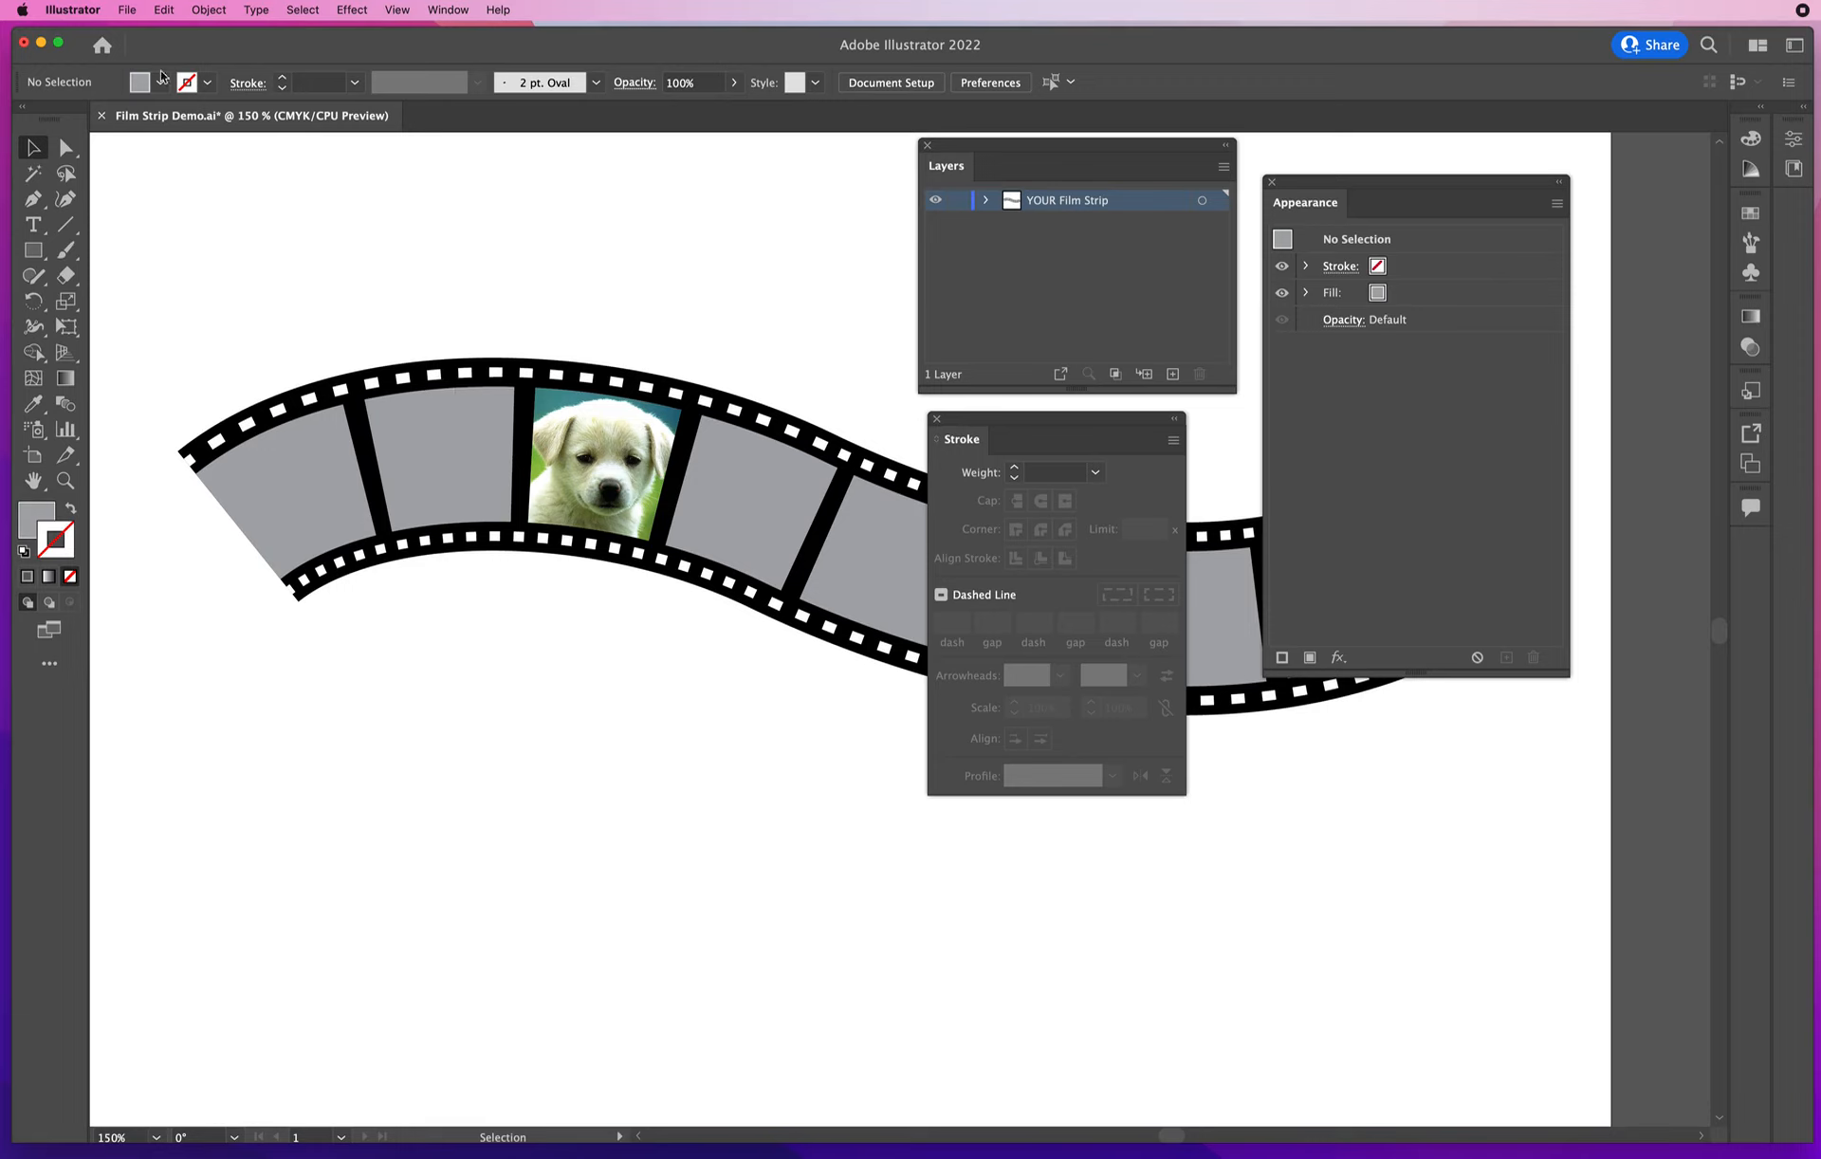
Place dog3.JPG as an embedded image about 1.44 in wide and 1.54 in high, covering the film strip's second frame
{"action": "left_click", "coordinate": [126, 10]}
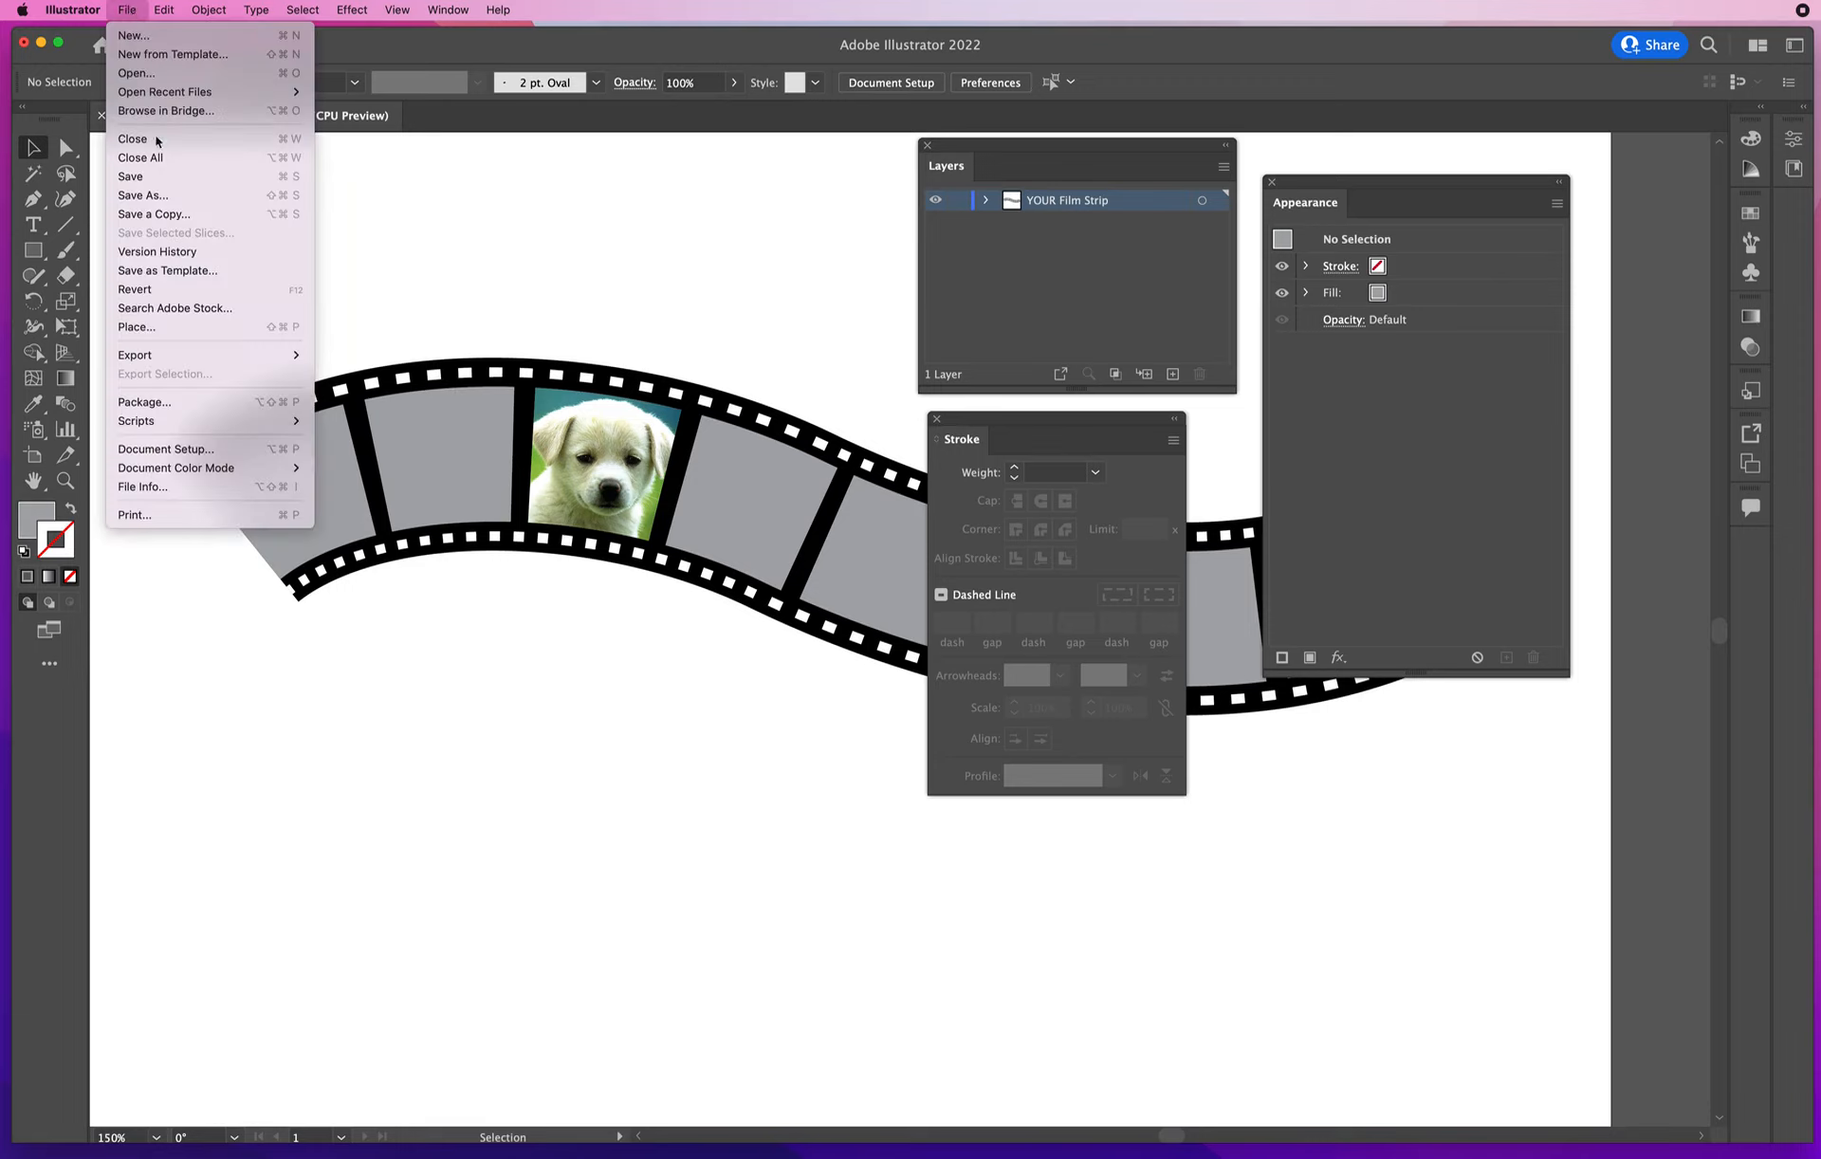
{"action": "left_click", "coordinate": [161, 329]}
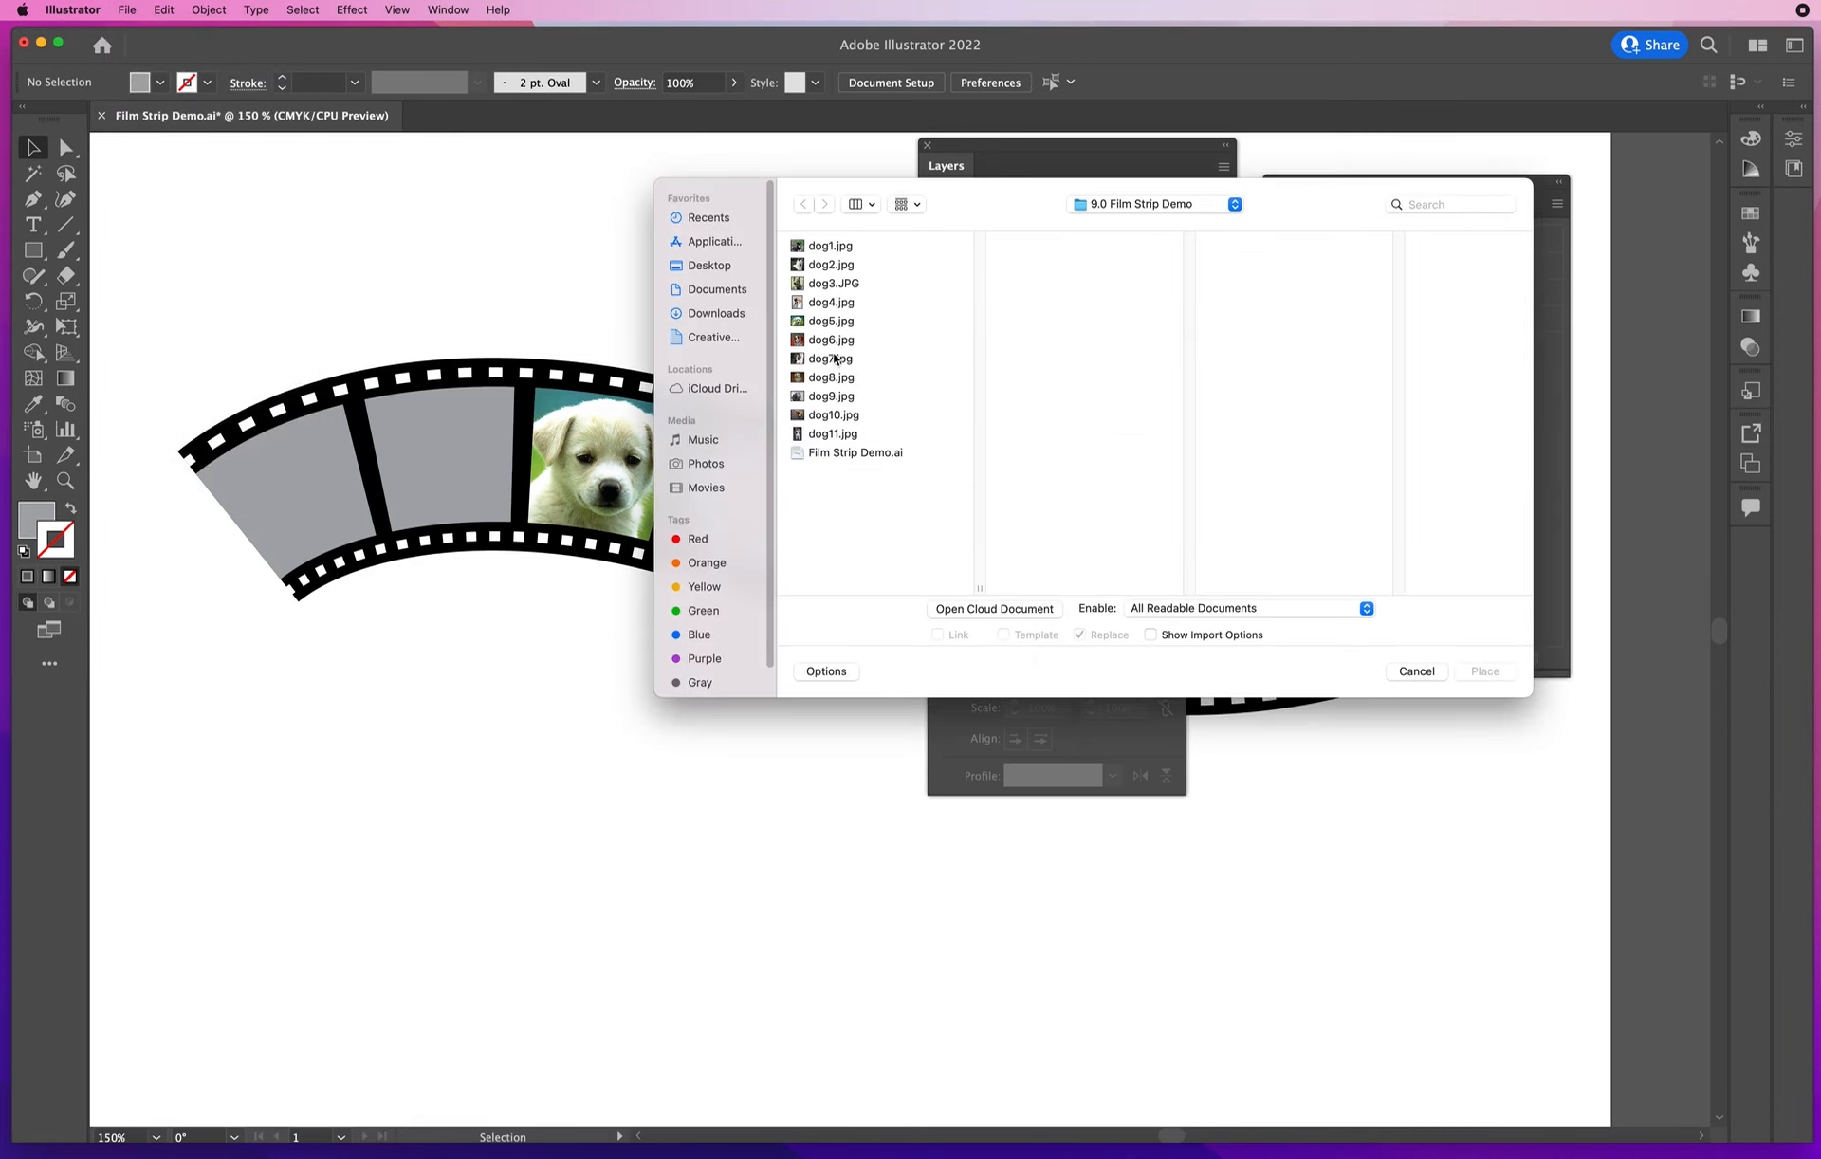
{"action": "left_click", "coordinate": [821, 284]}
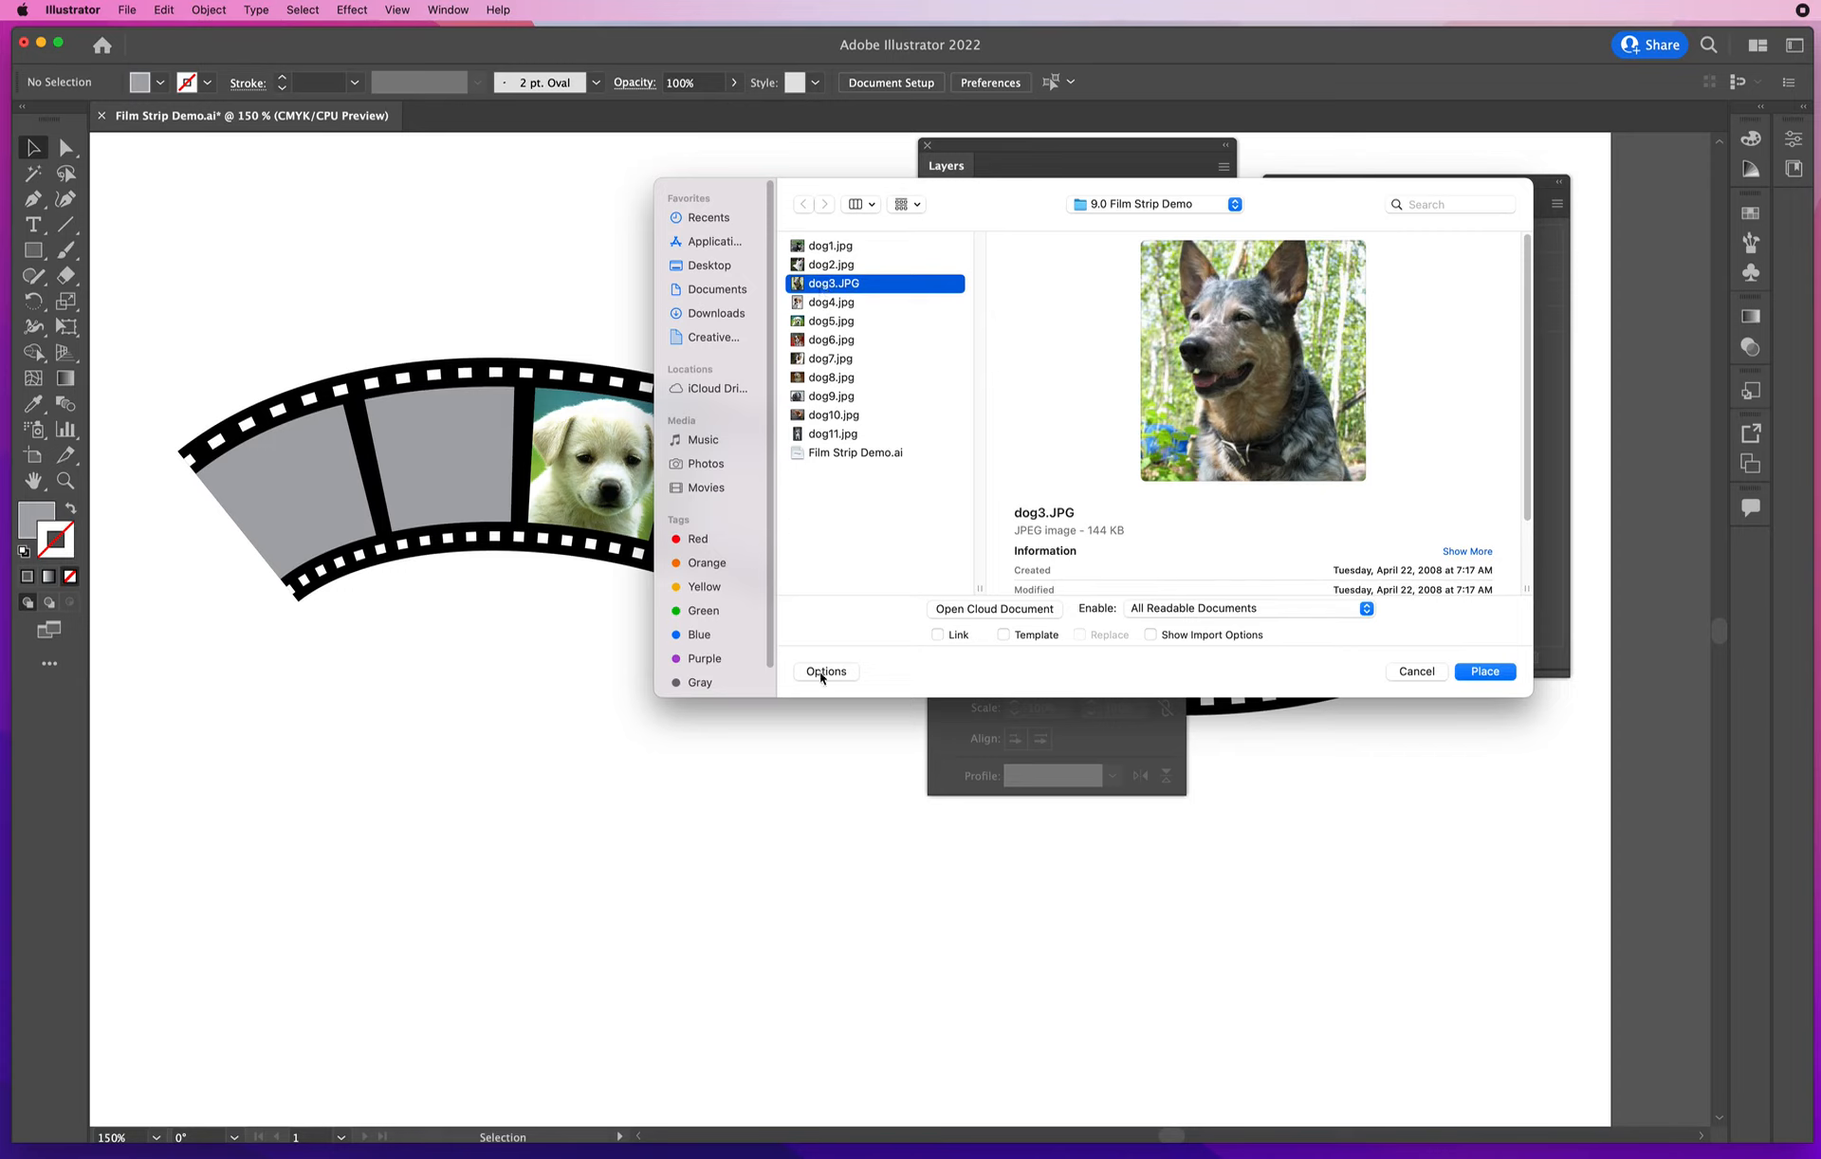
{"action": "left_click", "coordinate": [1484, 671]}
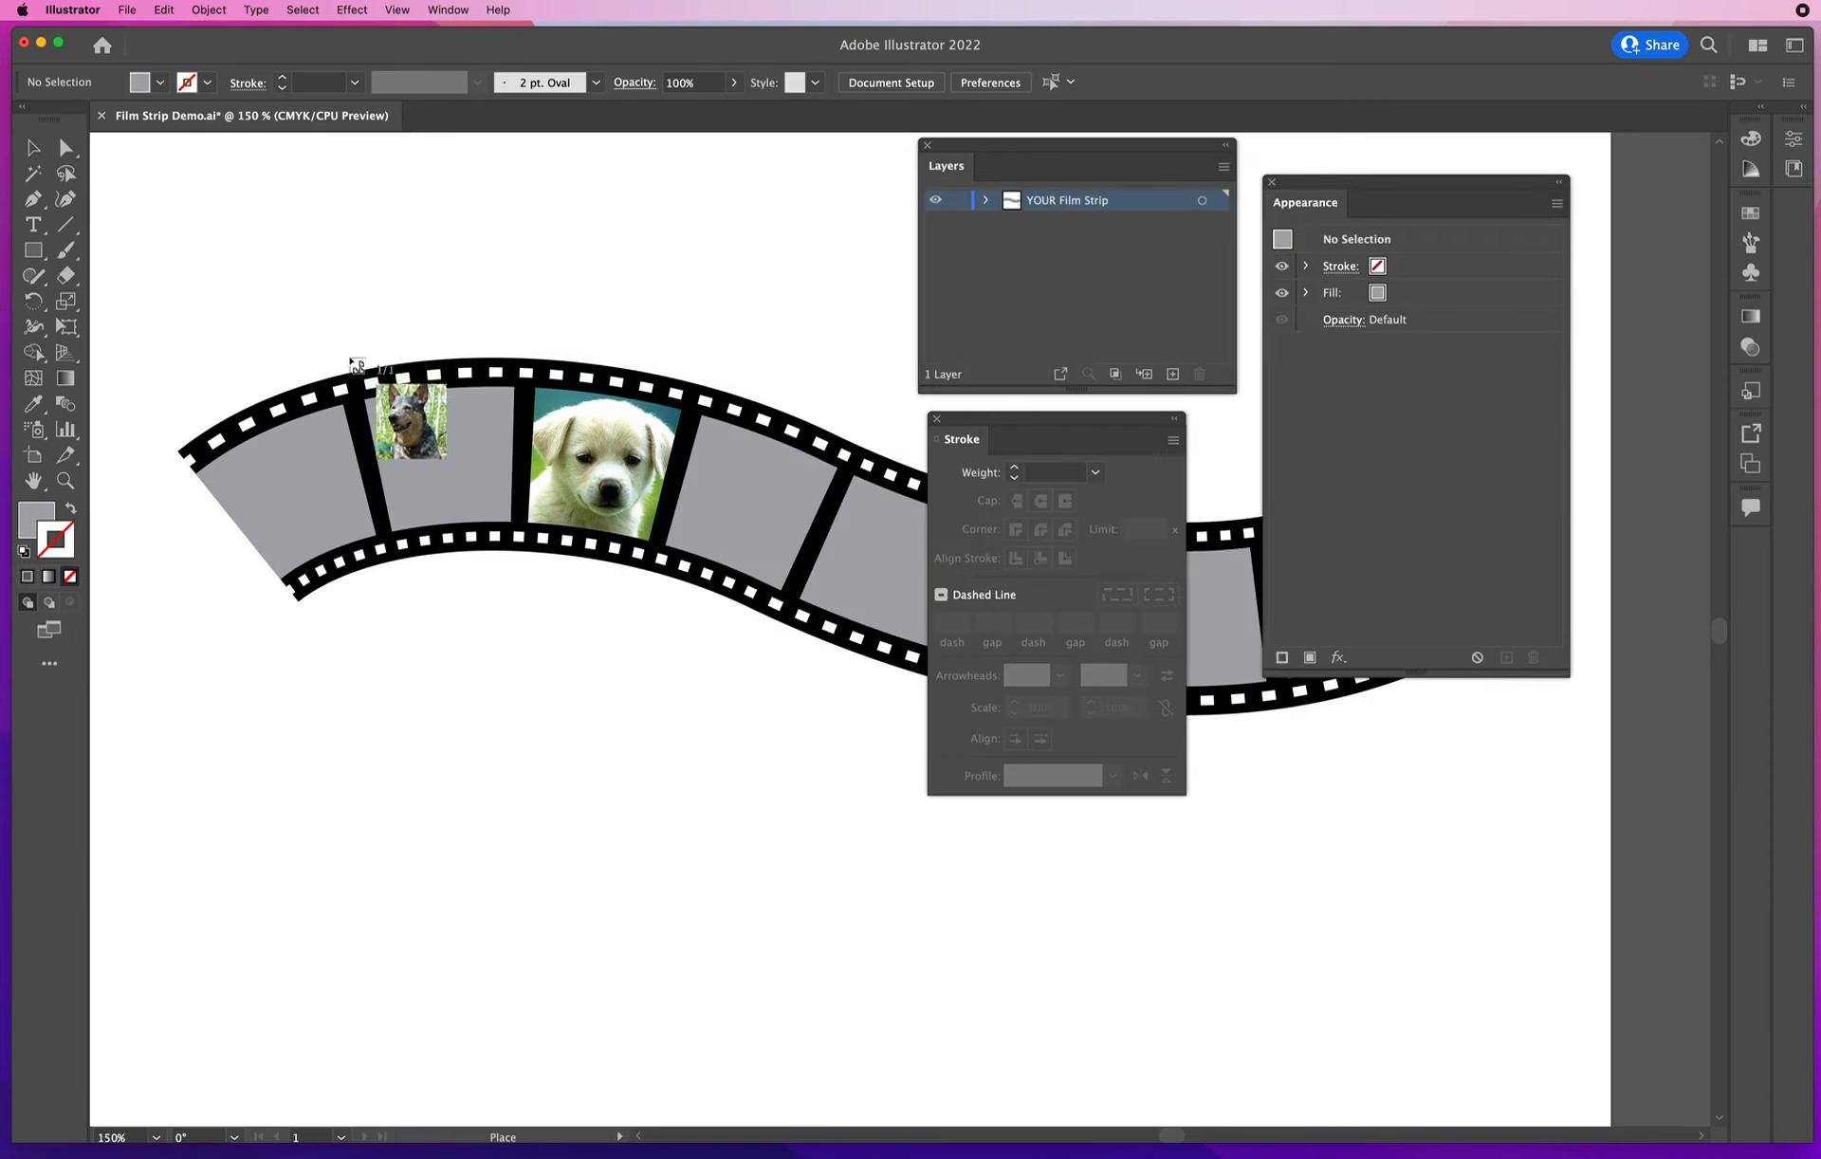
{"action": "left_click_drag", "start_coordinate": [349, 352], "coordinate": [546, 624]}
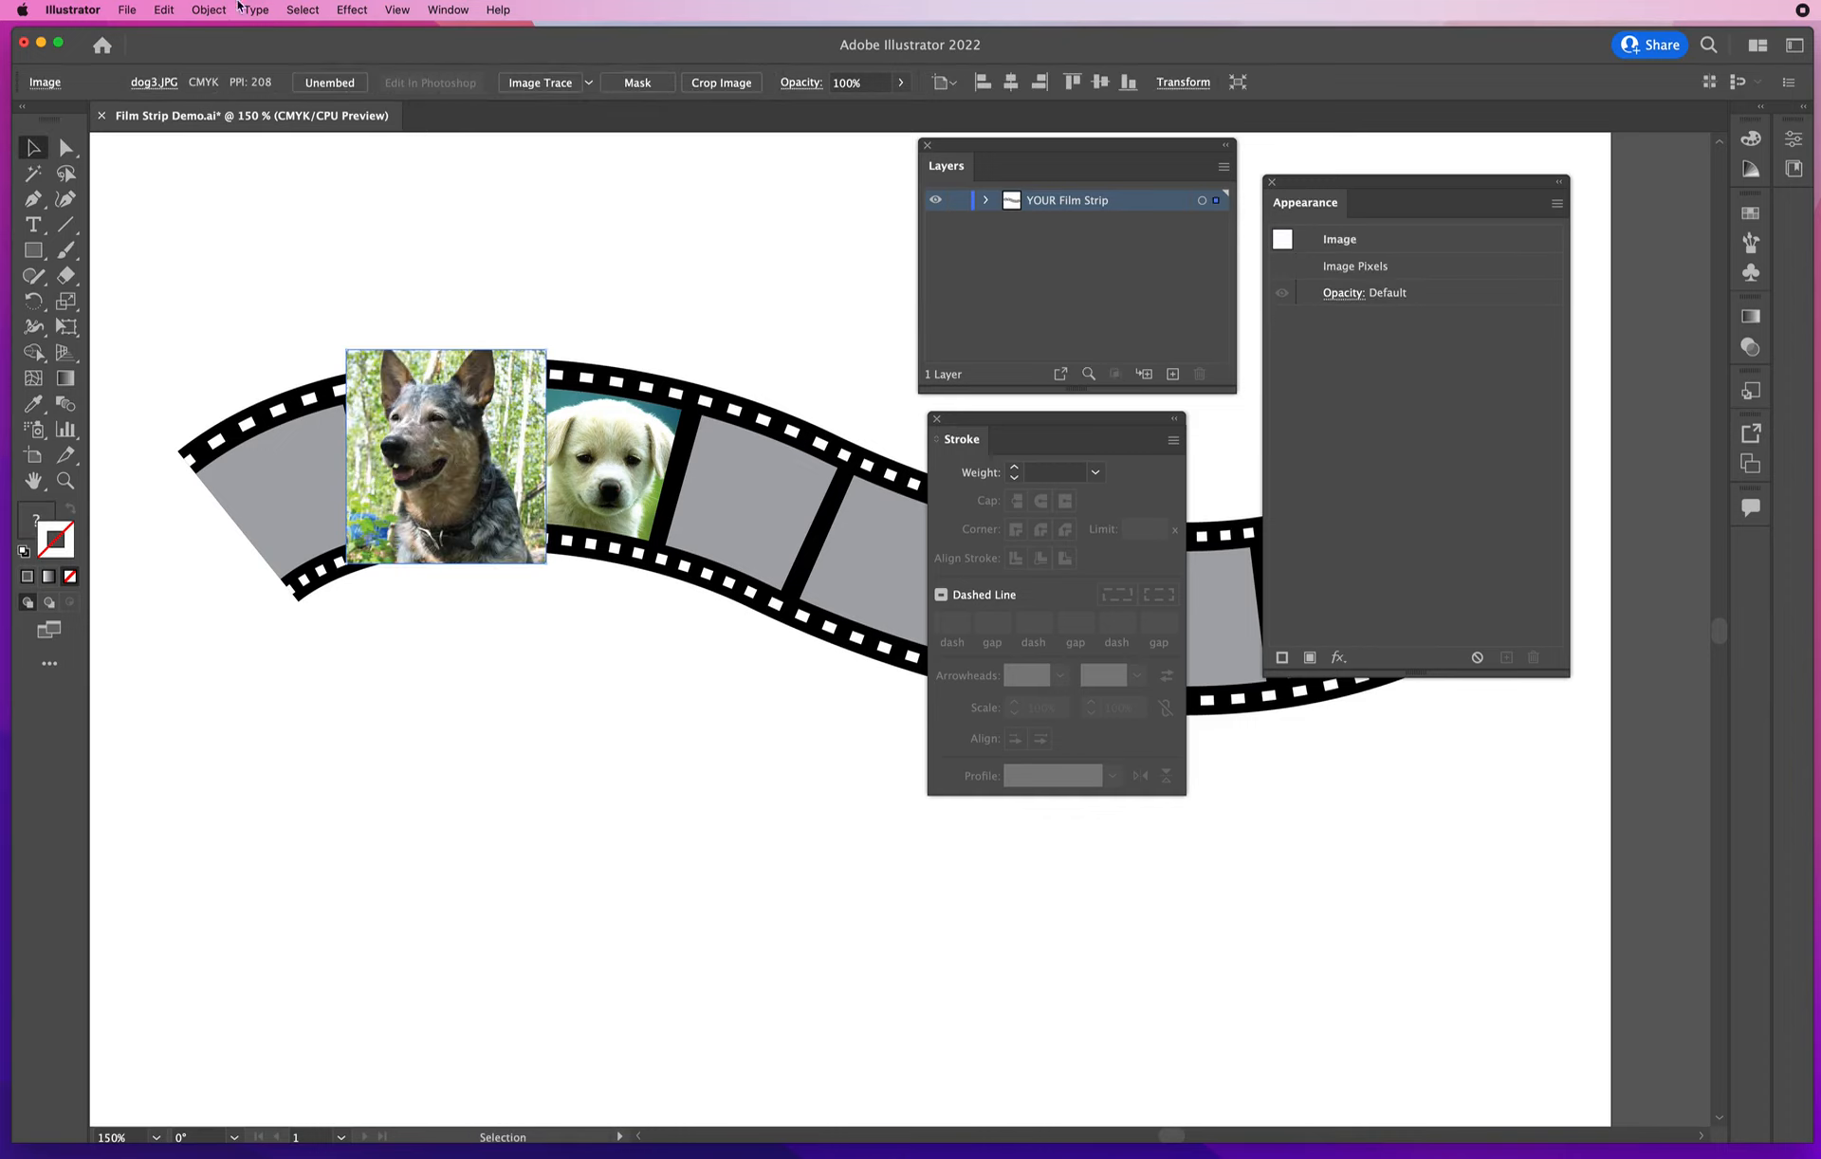
Send the dog3.JPG photo to the back, behind the film strip
{"action": "left_click", "coordinate": [208, 10]}
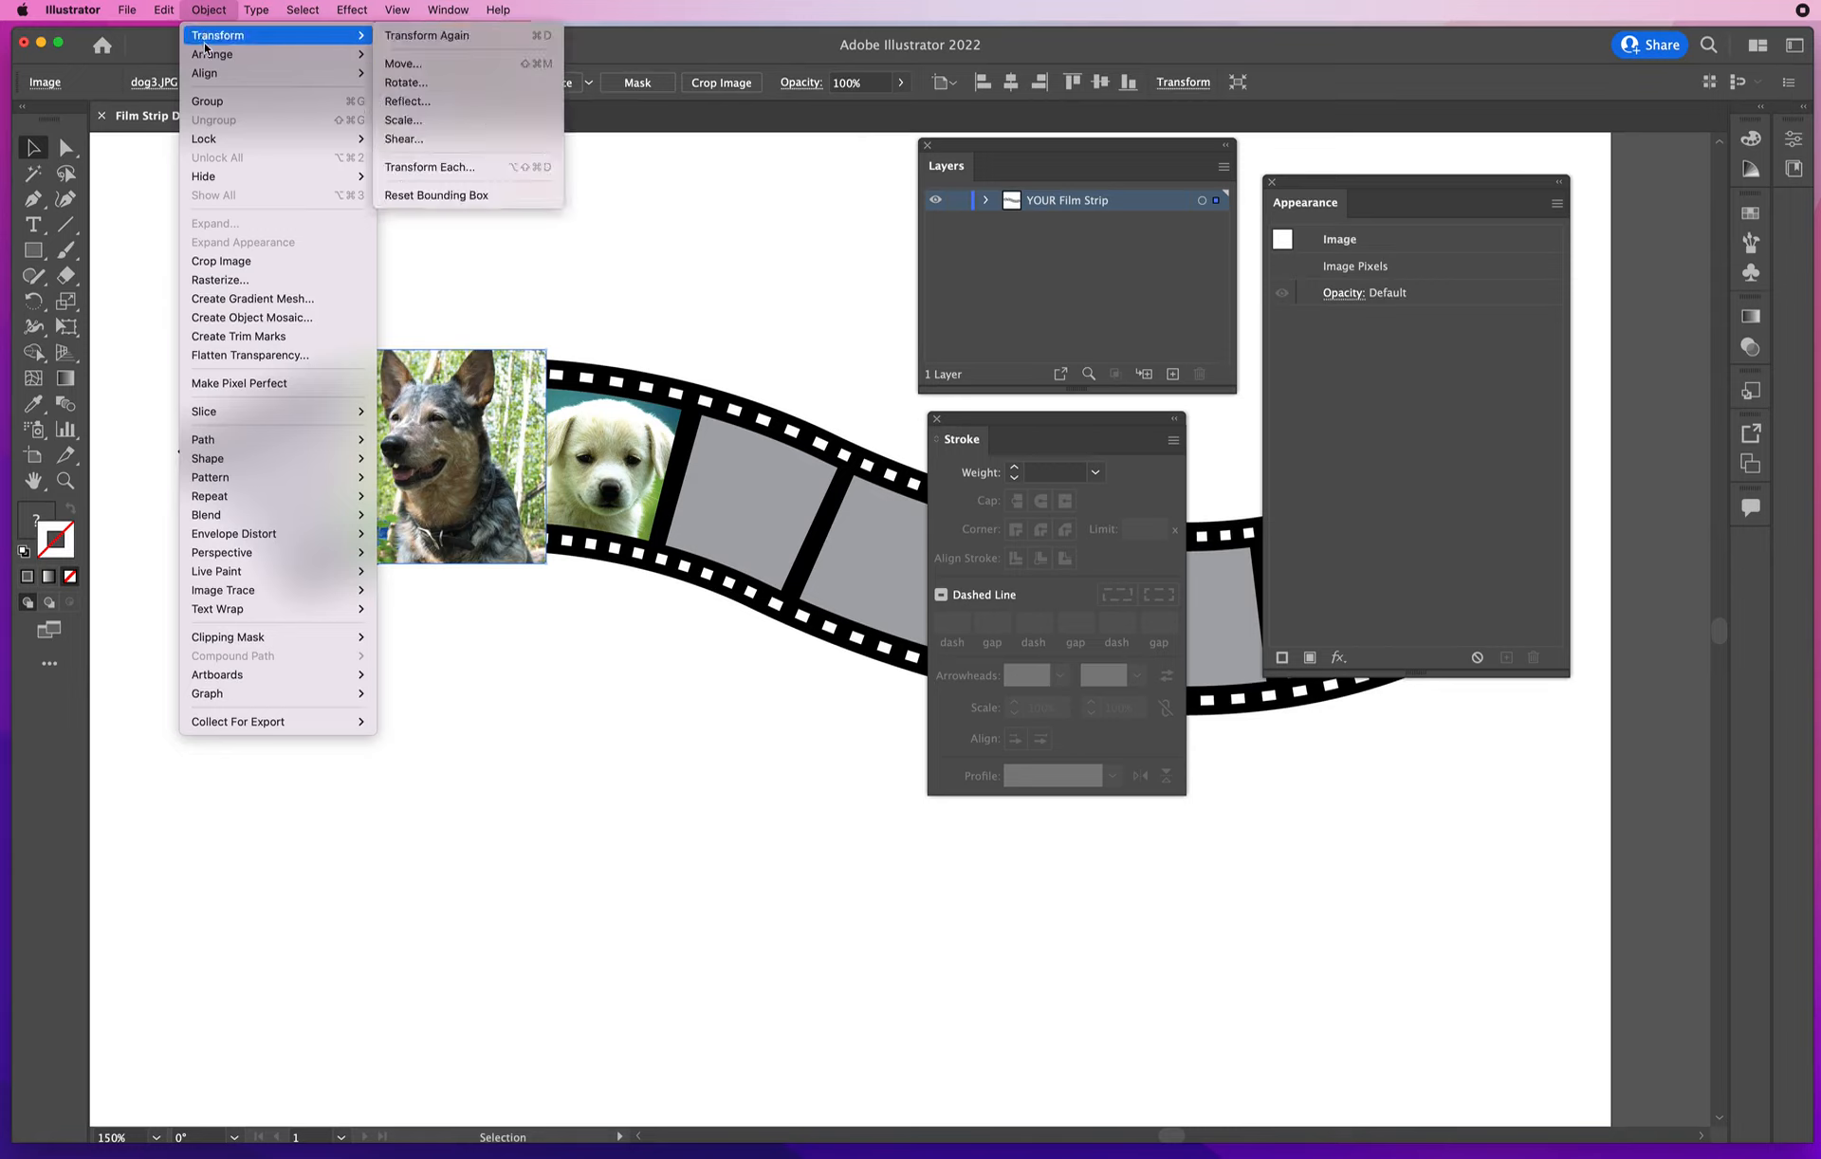
{"action": "mouse_move", "coordinate": [205, 60]}
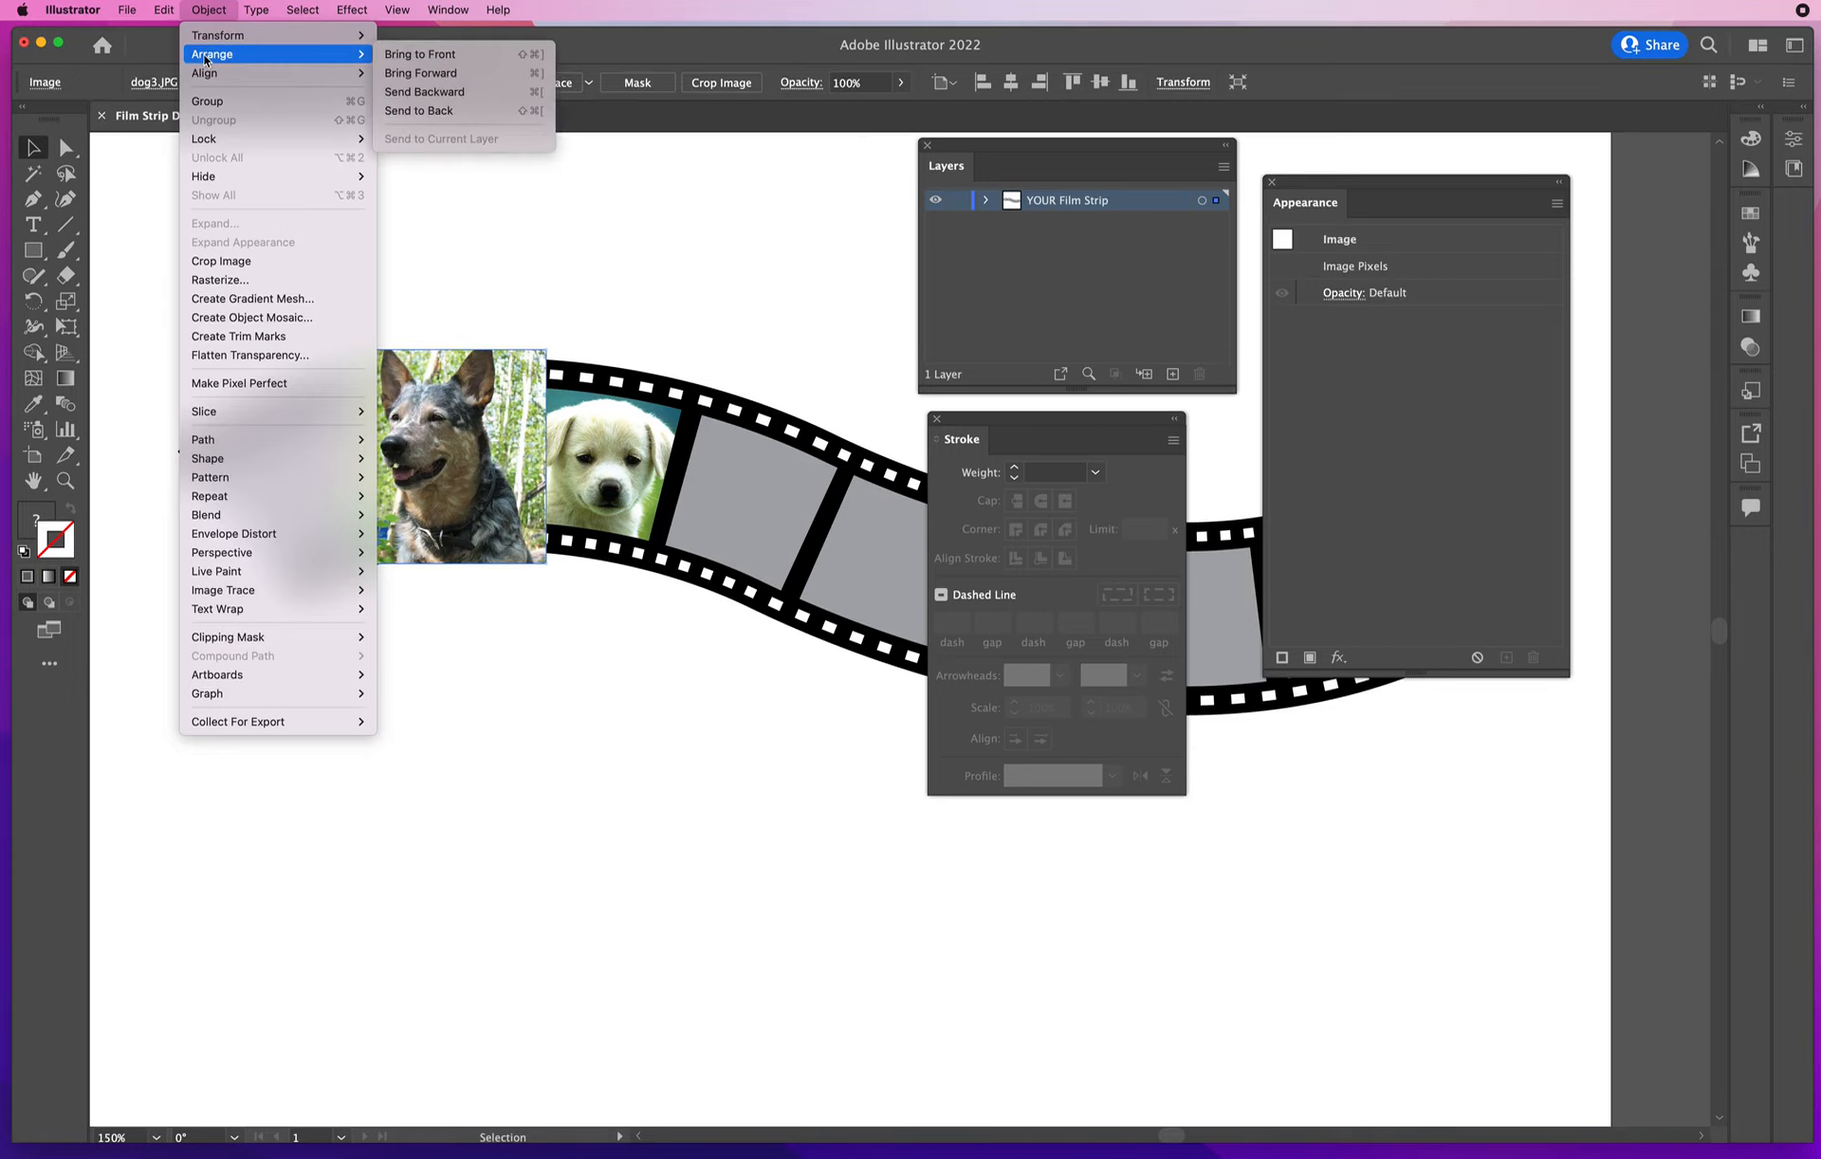
{"action": "left_click", "coordinate": [459, 111]}
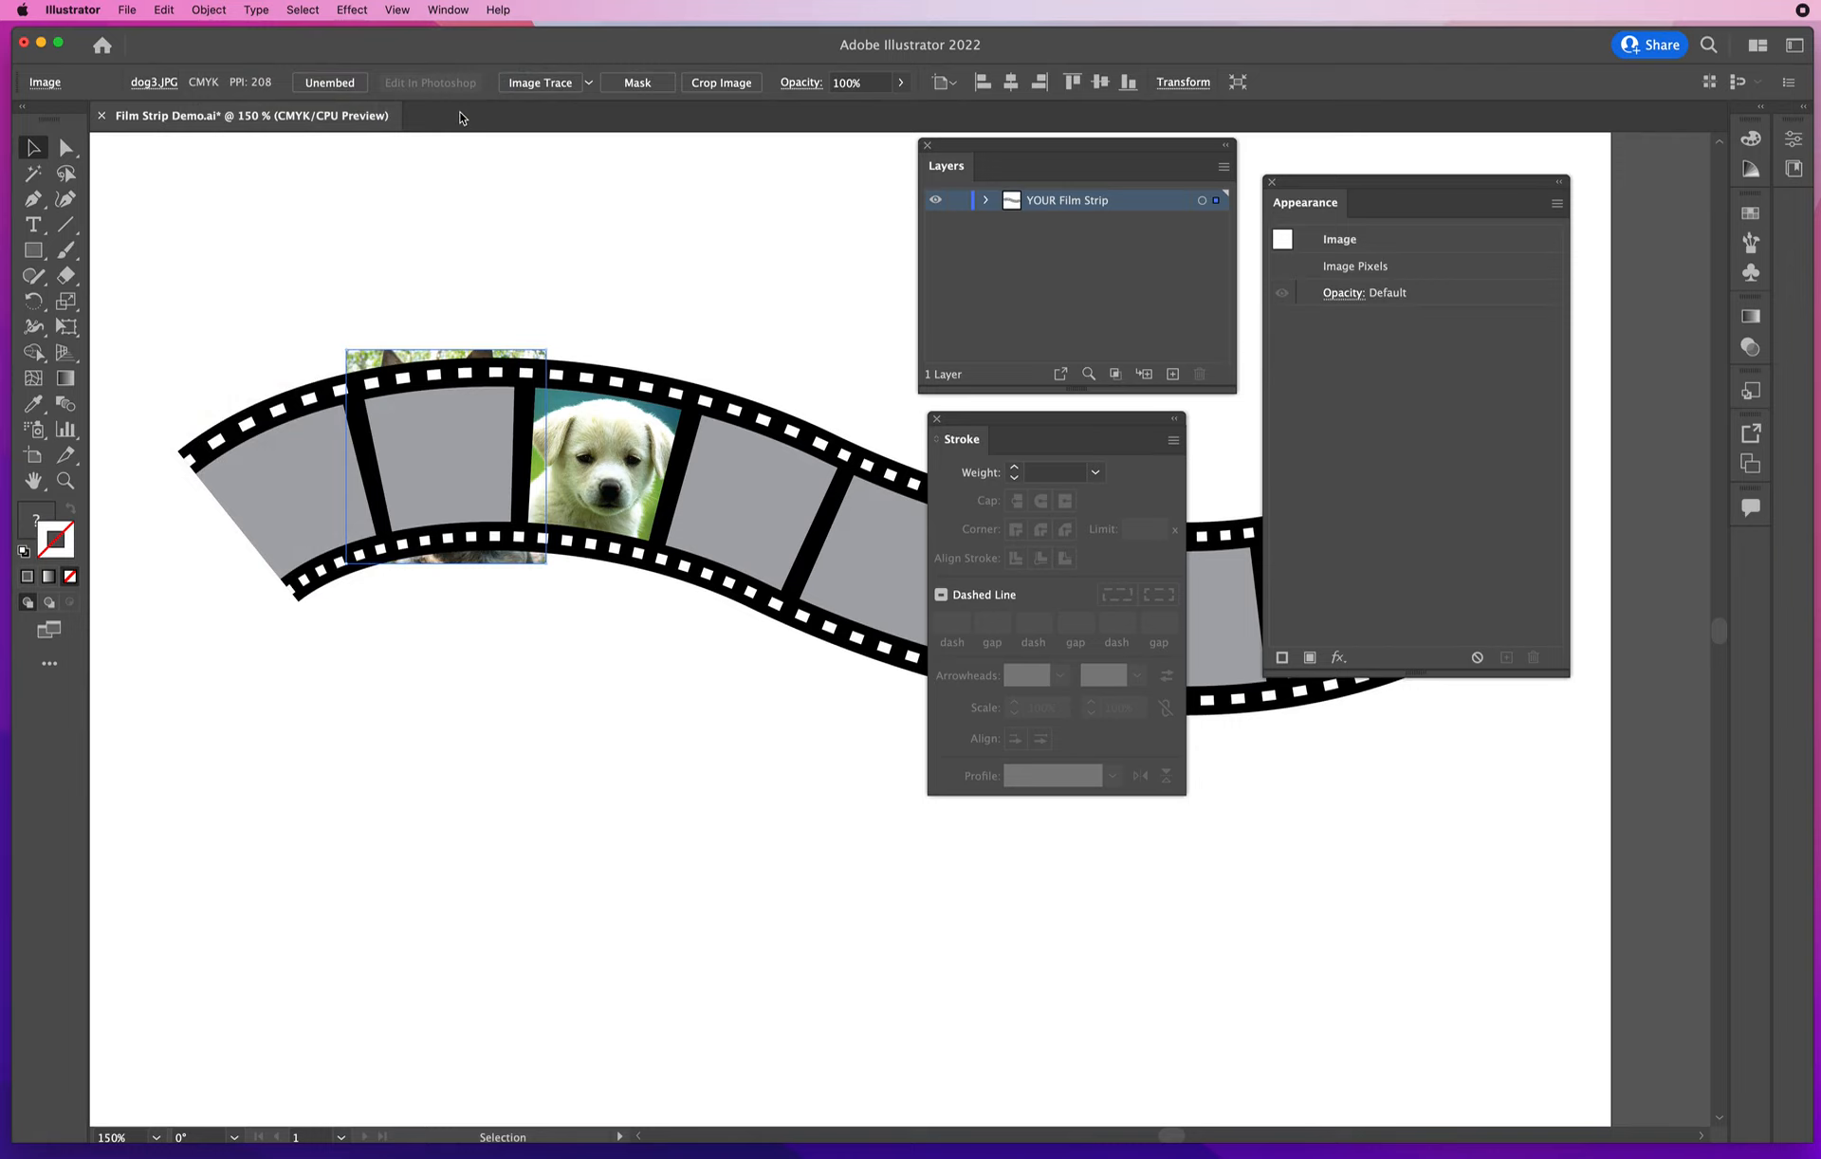
Make a clipping mask from the second grey frame and the dog3.JPG photo, and clear the selection
{"action": "left_click", "coordinate": [436, 436], "text": "shift"}
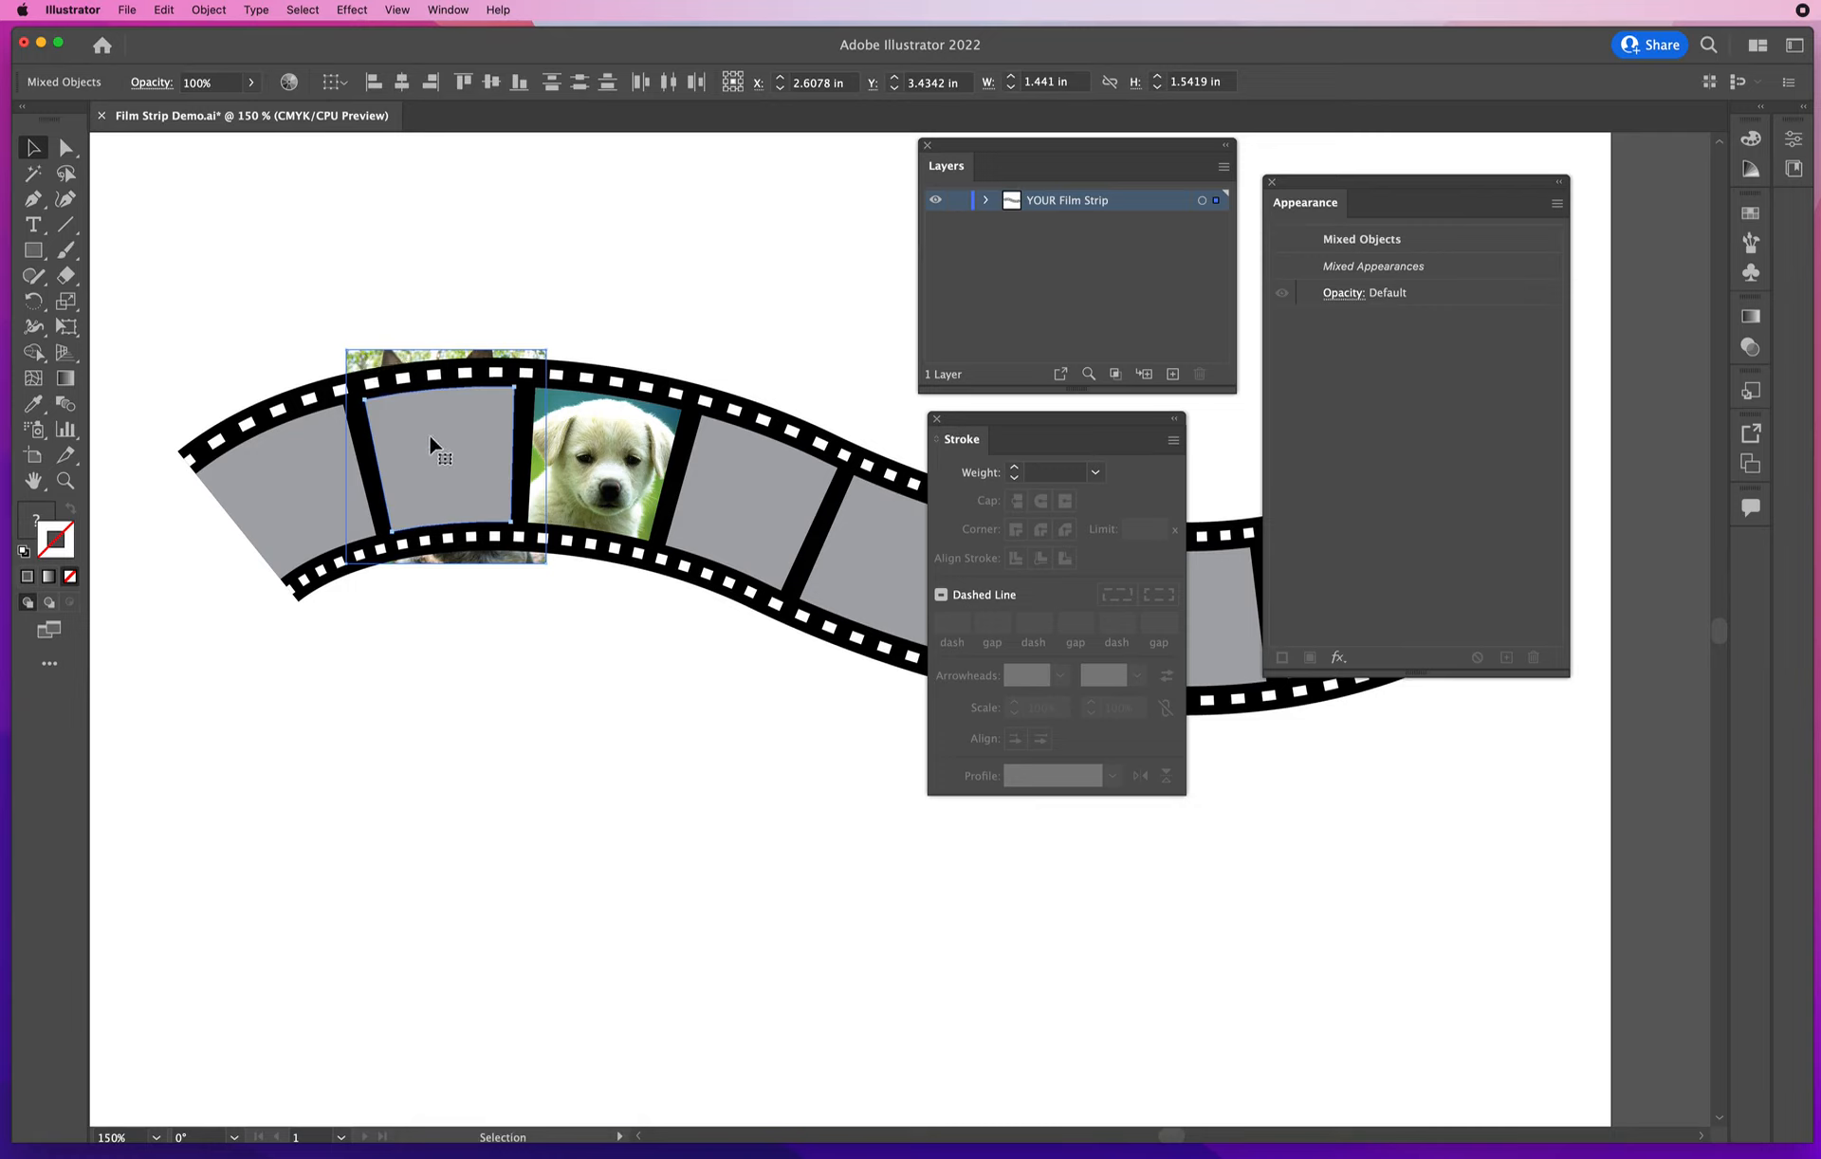
{"action": "left_click", "coordinate": [209, 11]}
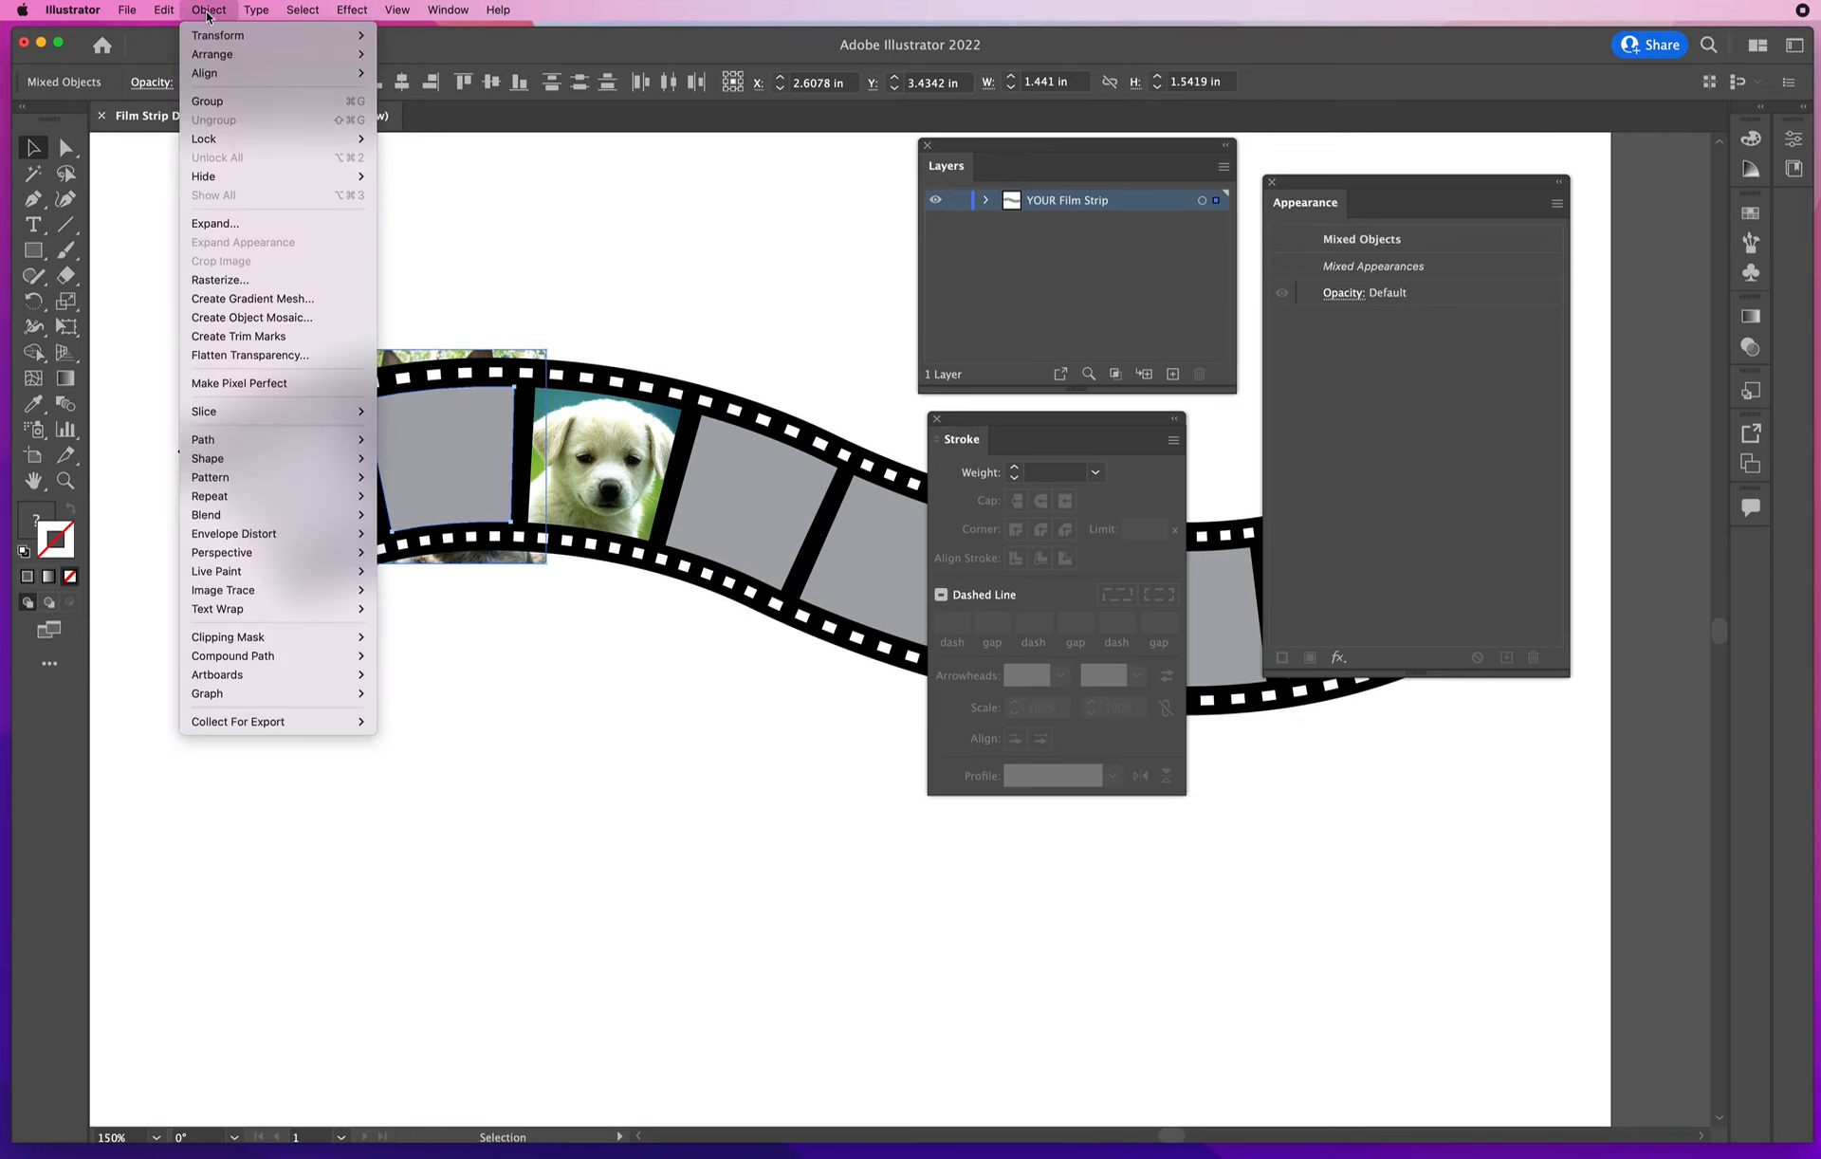
{"action": "mouse_move", "coordinate": [260, 646]}
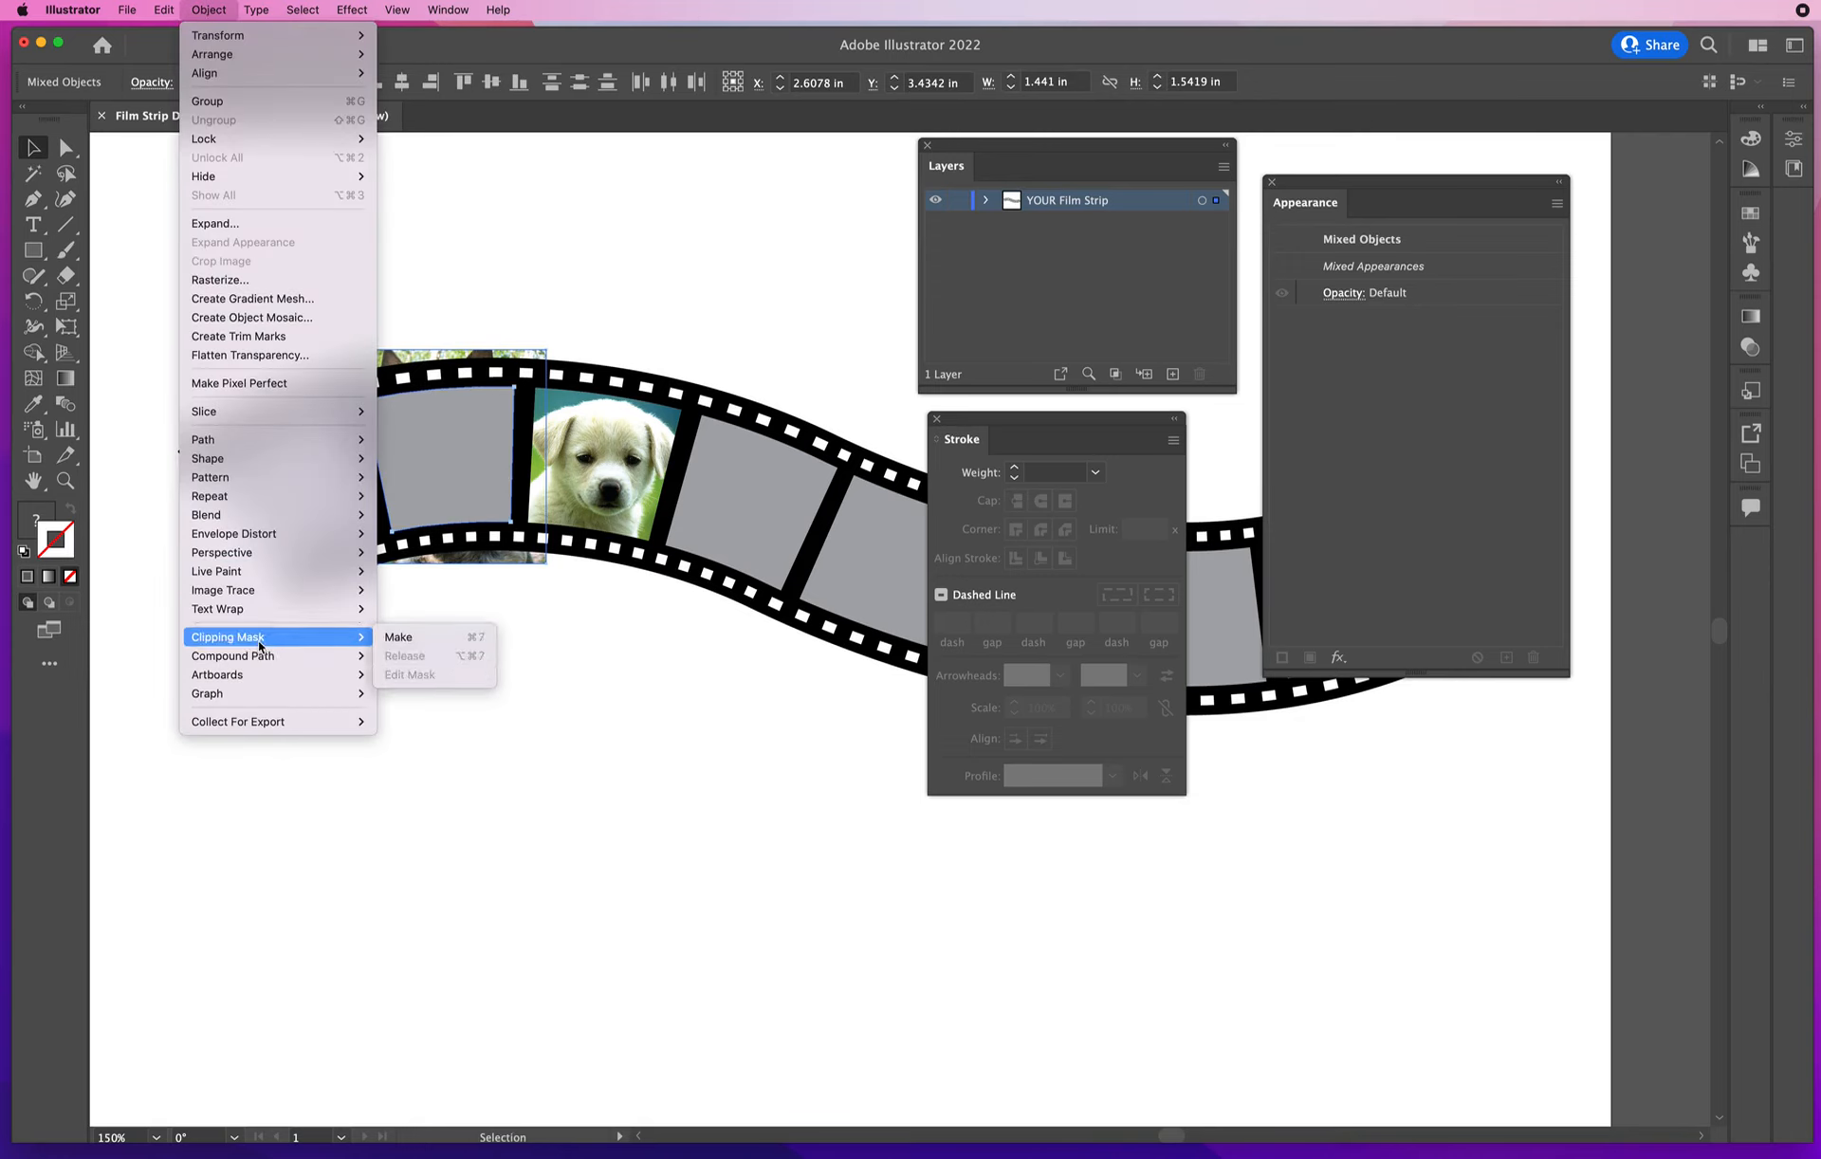
{"action": "left_click", "coordinate": [423, 636]}
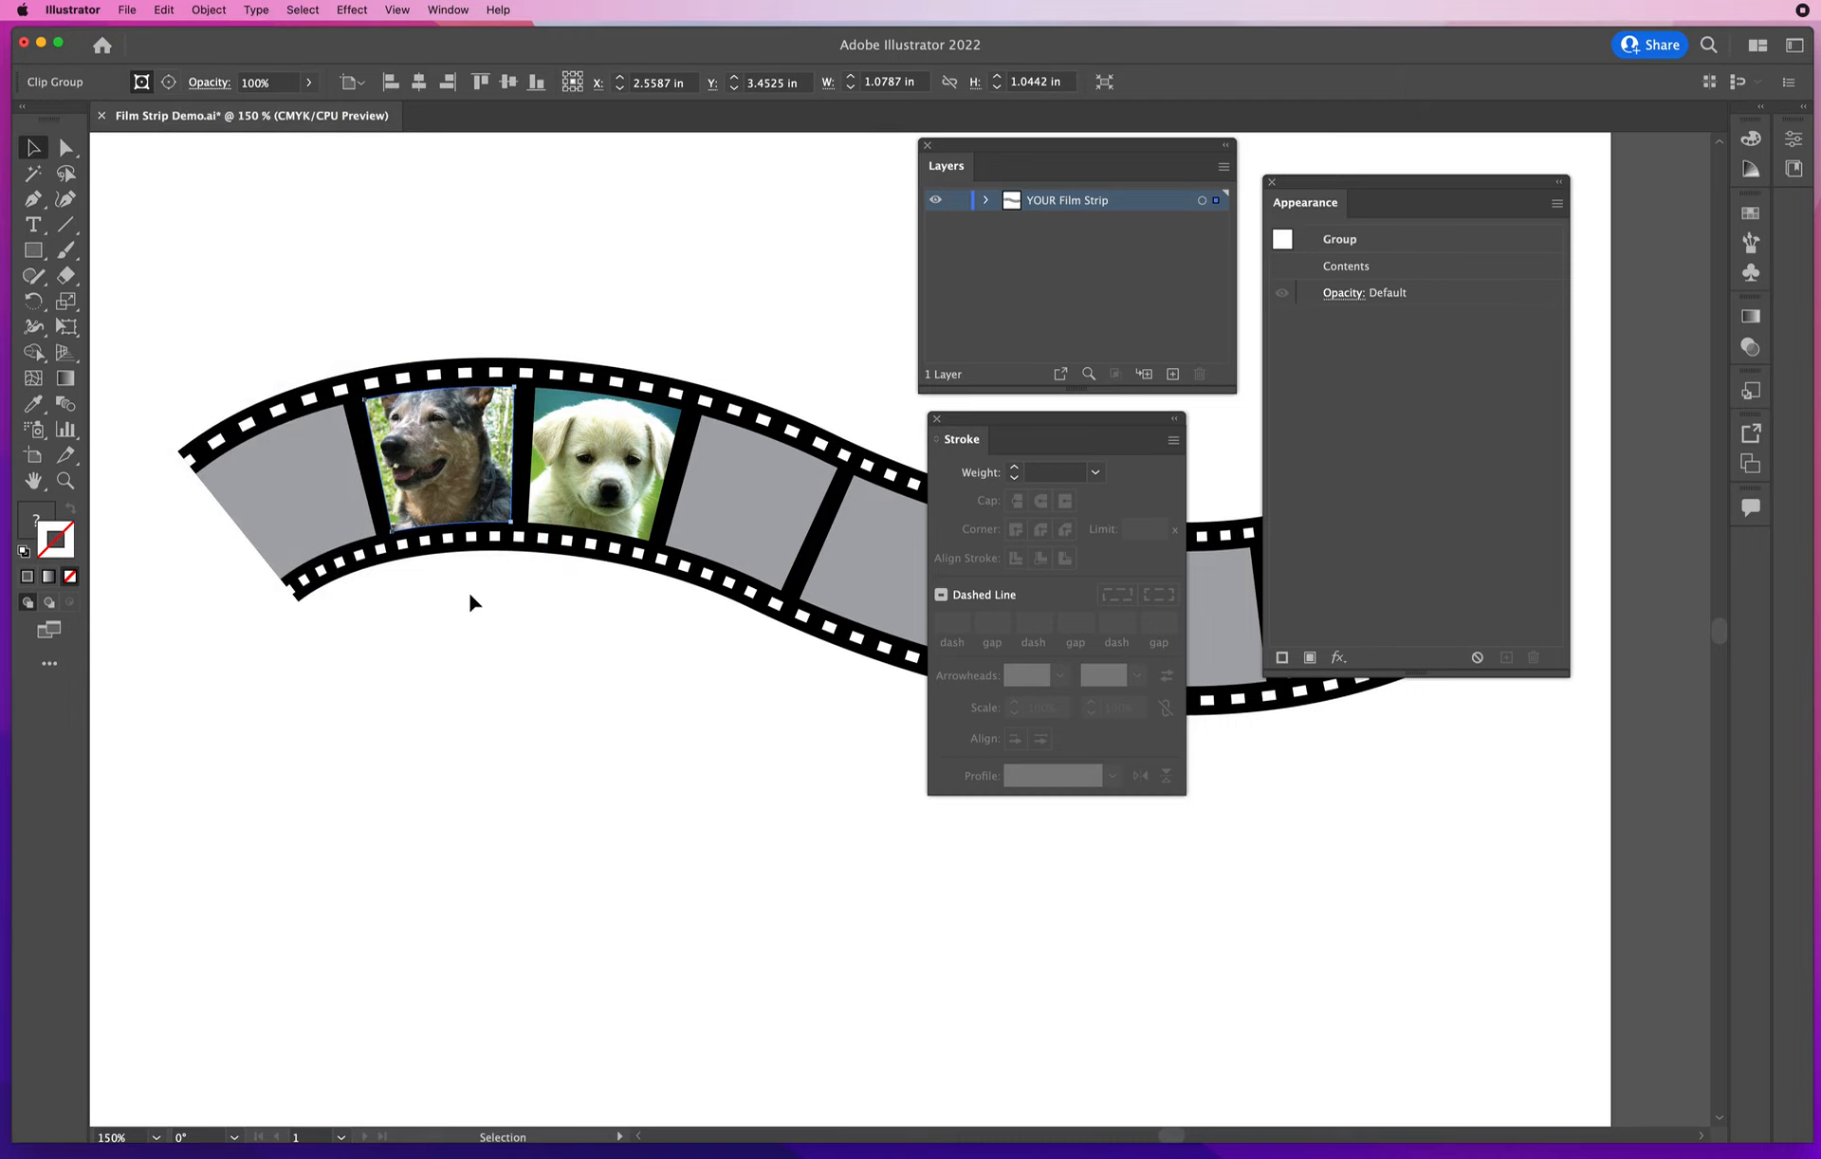
{"action": "left_click", "coordinate": [424, 256]}
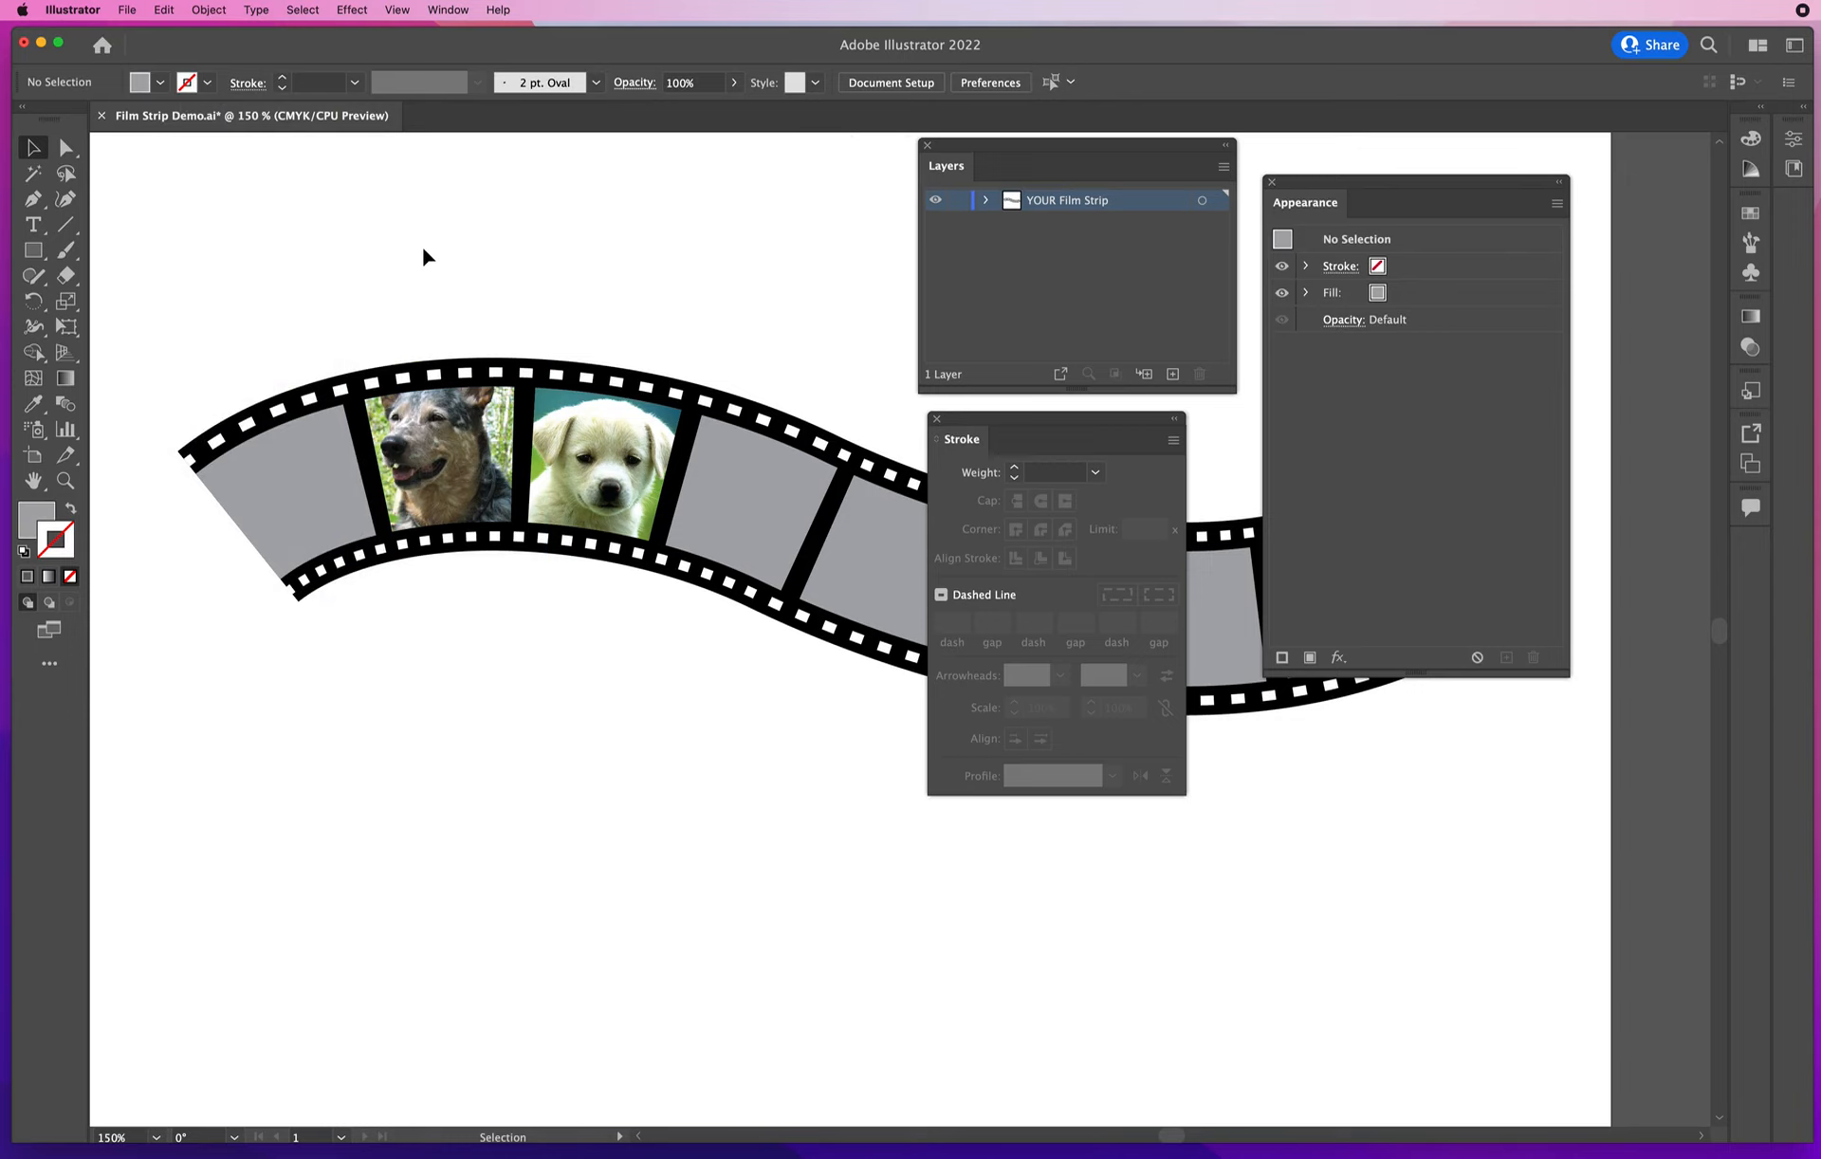
Directly select the clipped dog3.JPG photo, nudge it down and slightly right to fit the dog's head in the second frame, and deselect it
{"action": "left_click", "coordinate": [65, 149]}
{"action": "left_click", "coordinate": [450, 447]}
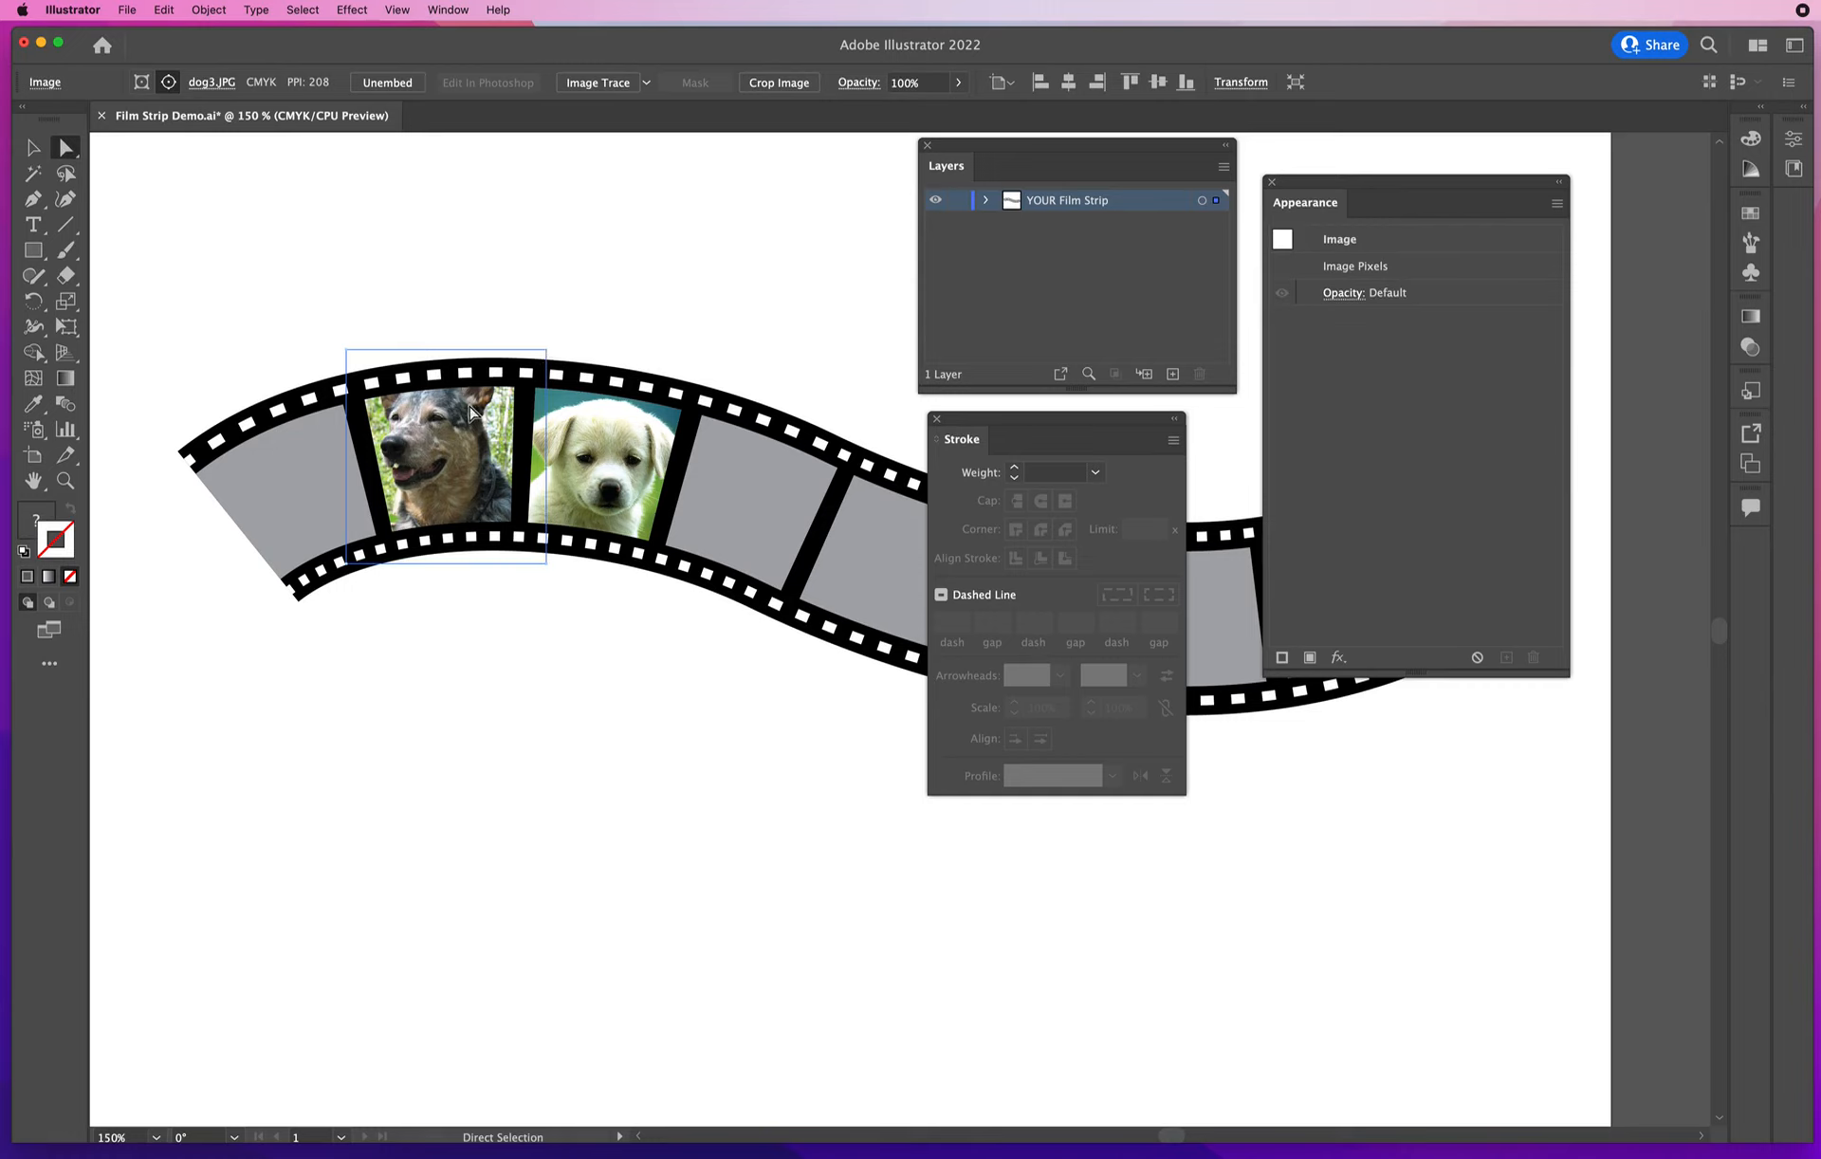
{"action": "key", "text": "Down"}
{"action": "key", "text": "Down"}
{"action": "key", "text": "Down"}
{"action": "key", "text": "Down"}
{"action": "key", "text": "Down"}
{"action": "key", "text": "Down"}
{"action": "key", "text": "Down"}
{"action": "key", "text": "Down"}
{"action": "key", "text": "Down"}
{"action": "key", "text": "Down"}
{"action": "key", "text": "Down"}
{"action": "key", "text": "Down"}
{"action": "key", "text": "Down"}
{"action": "key", "text": "Down"}
{"action": "key", "text": "Down"}
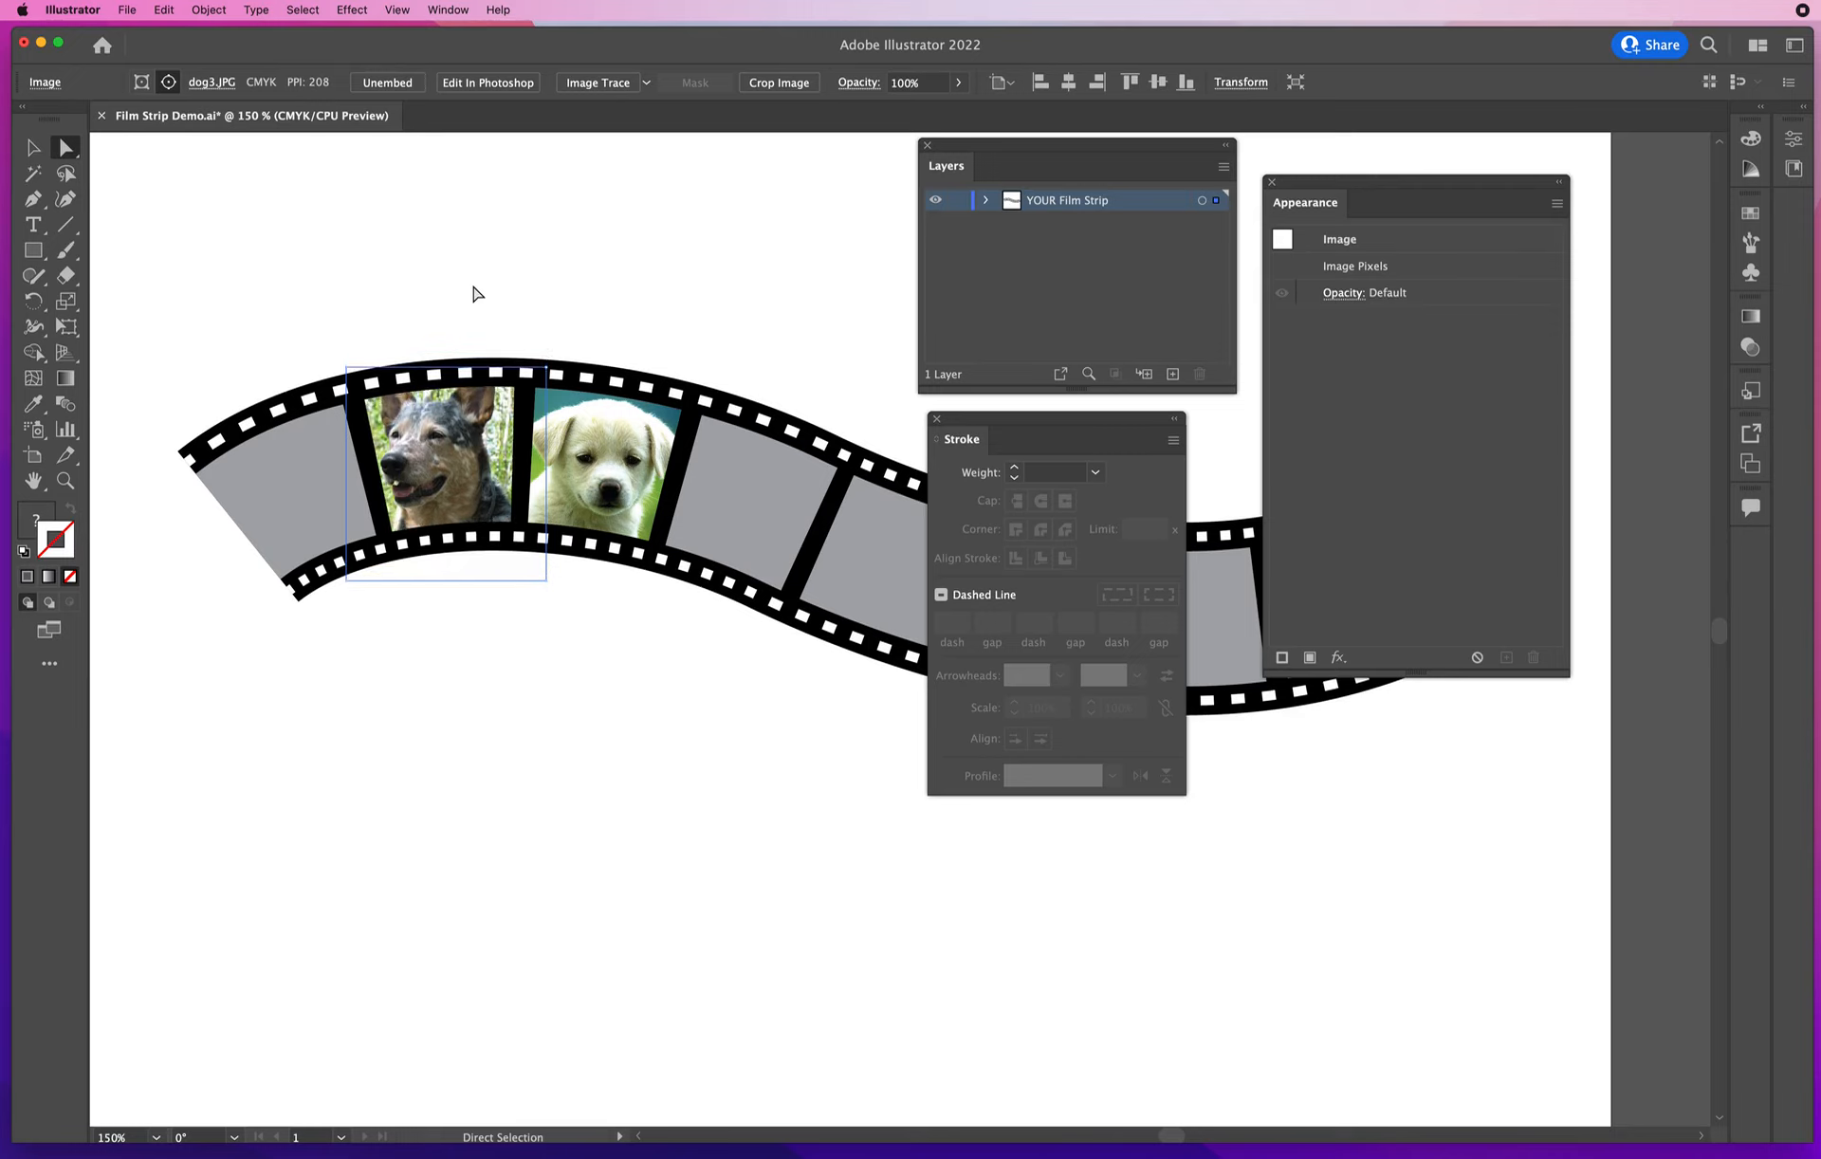
{"action": "key", "text": "Right"}
{"action": "key", "text": "Right"}
{"action": "key", "text": "Right"}
{"action": "key", "text": "Right"}
{"action": "key", "text": "Right"}
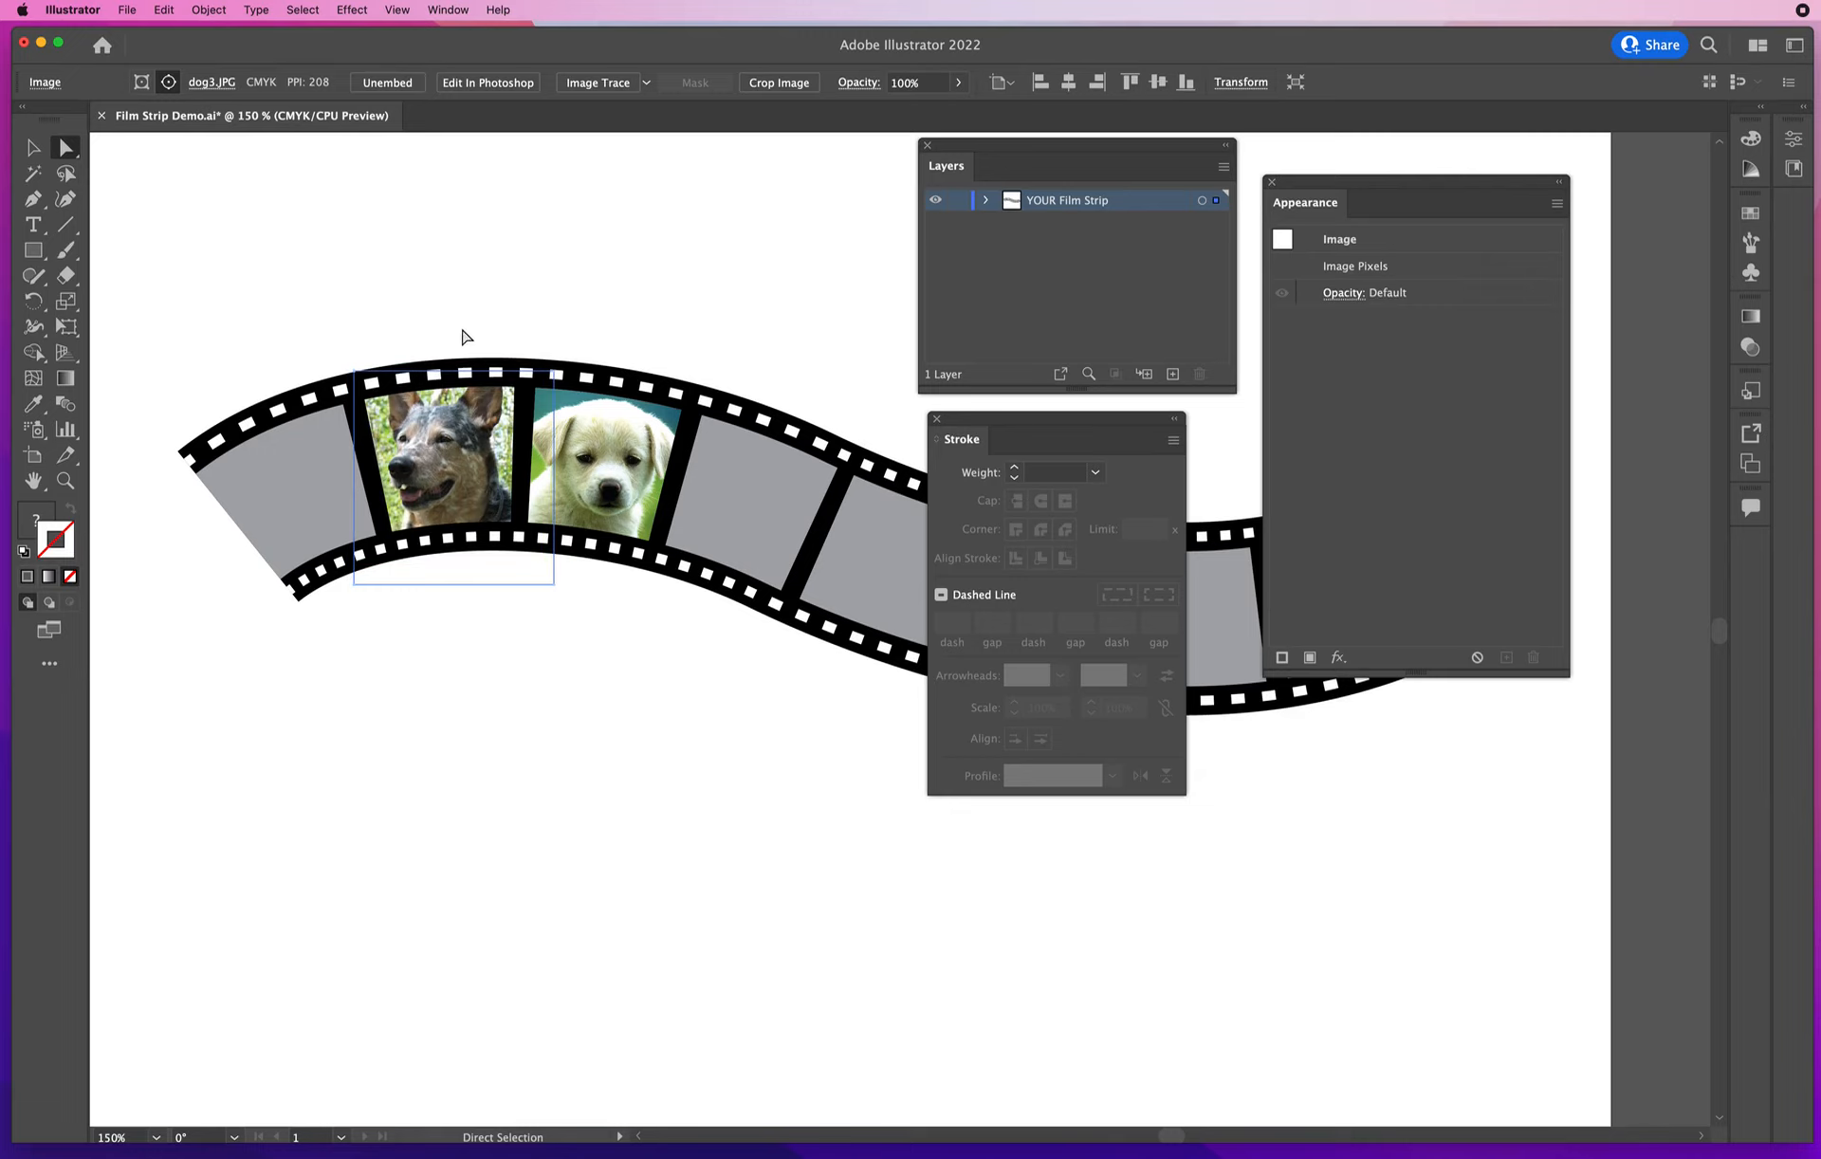
{"action": "left_click", "coordinate": [409, 281]}
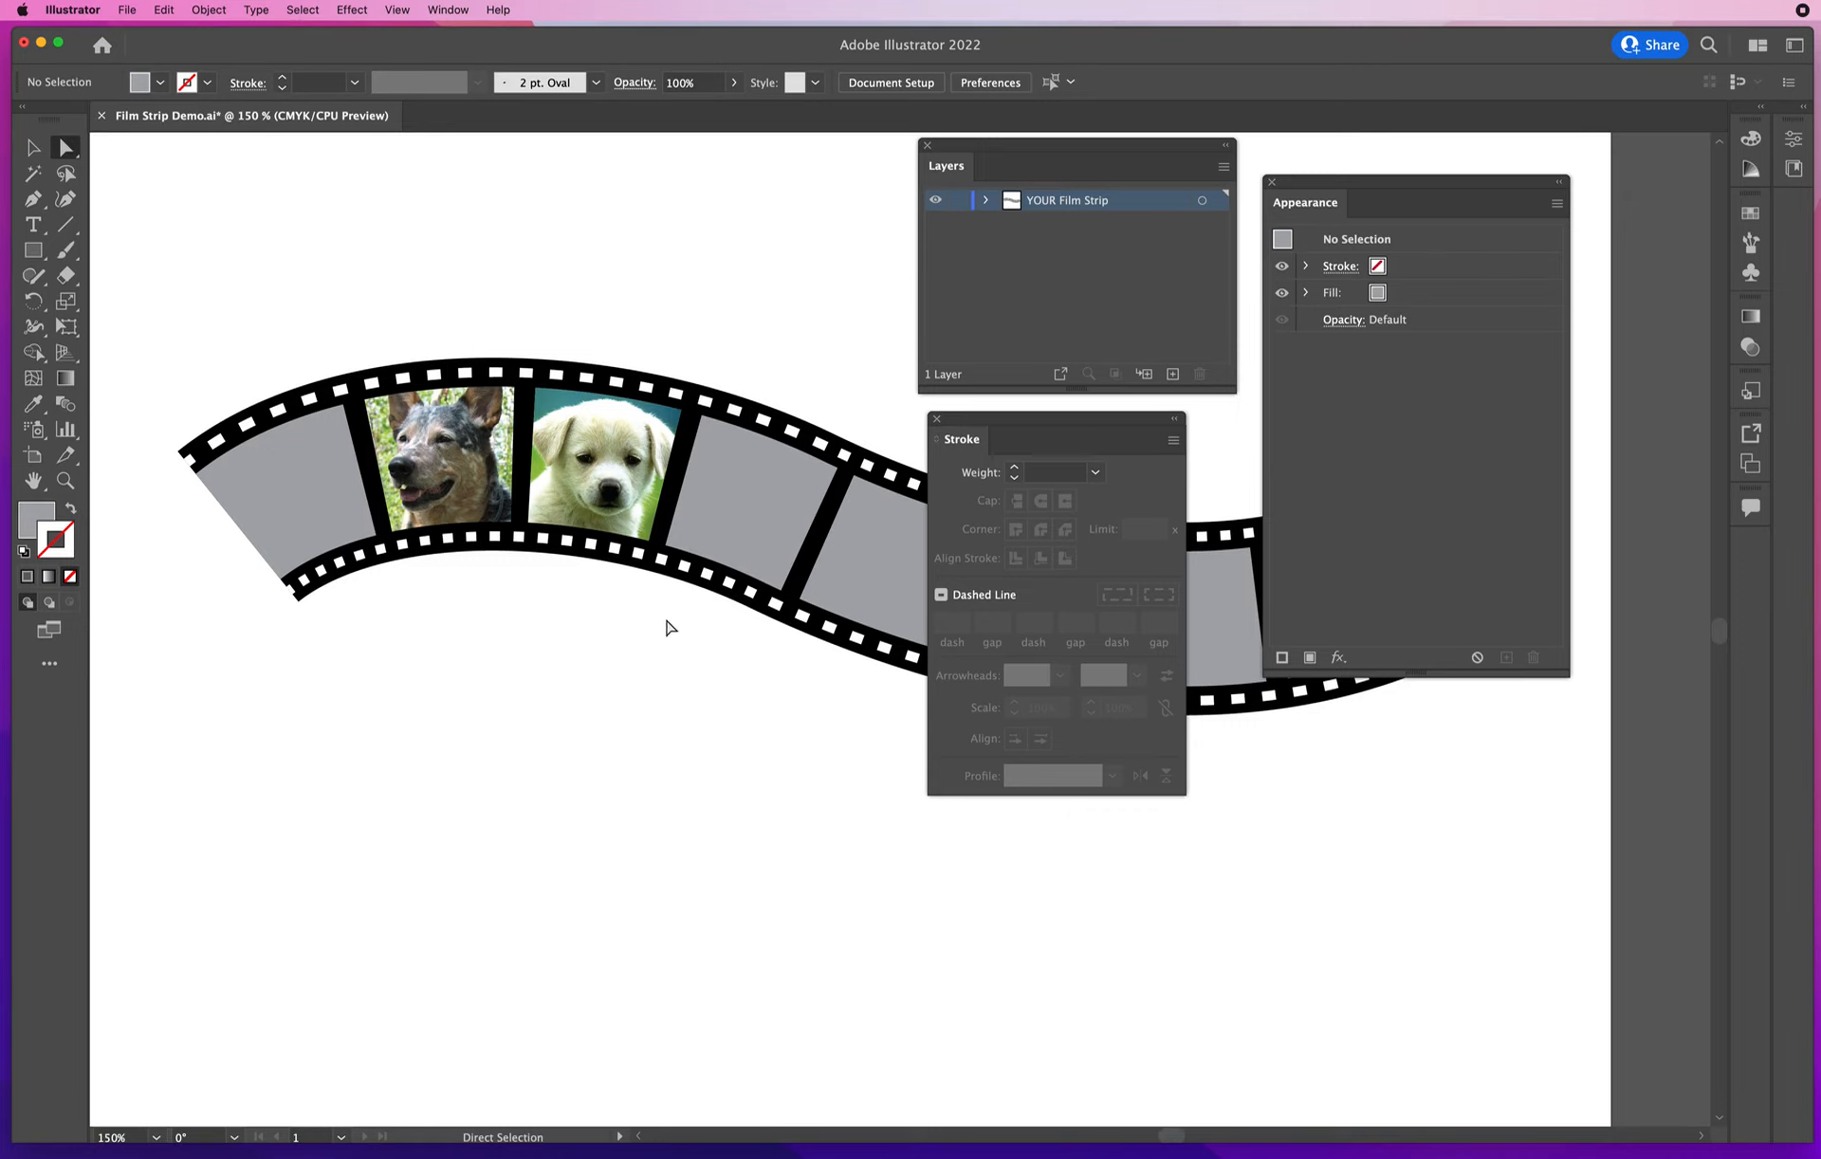
Zoom out to 100% to show the whole artboard and move the Stroke panel aside to uncover more of the film strip
{"action": "left_click_drag", "start_coordinate": [671, 585], "coordinate": [799, 577]}
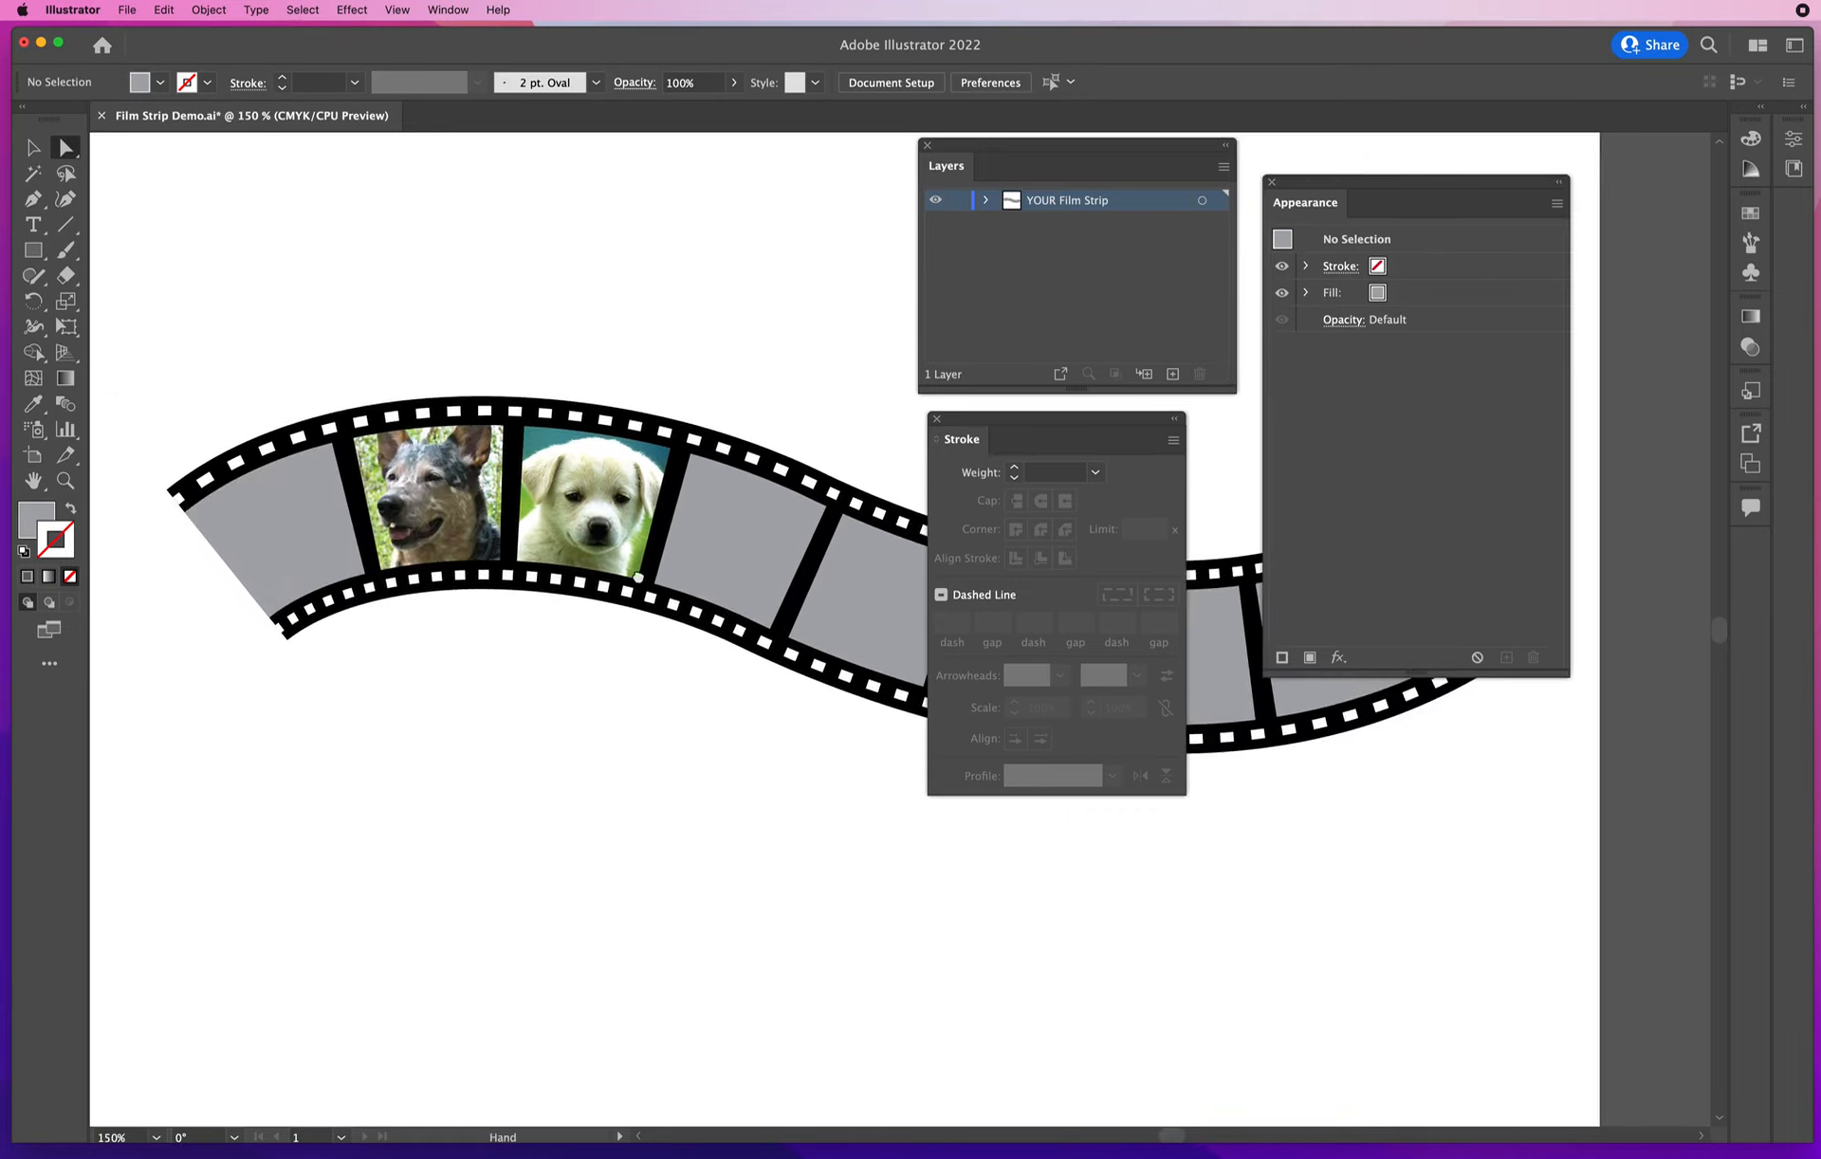
{"action": "left_click_drag", "start_coordinate": [925, 617], "coordinate": [838, 567]}
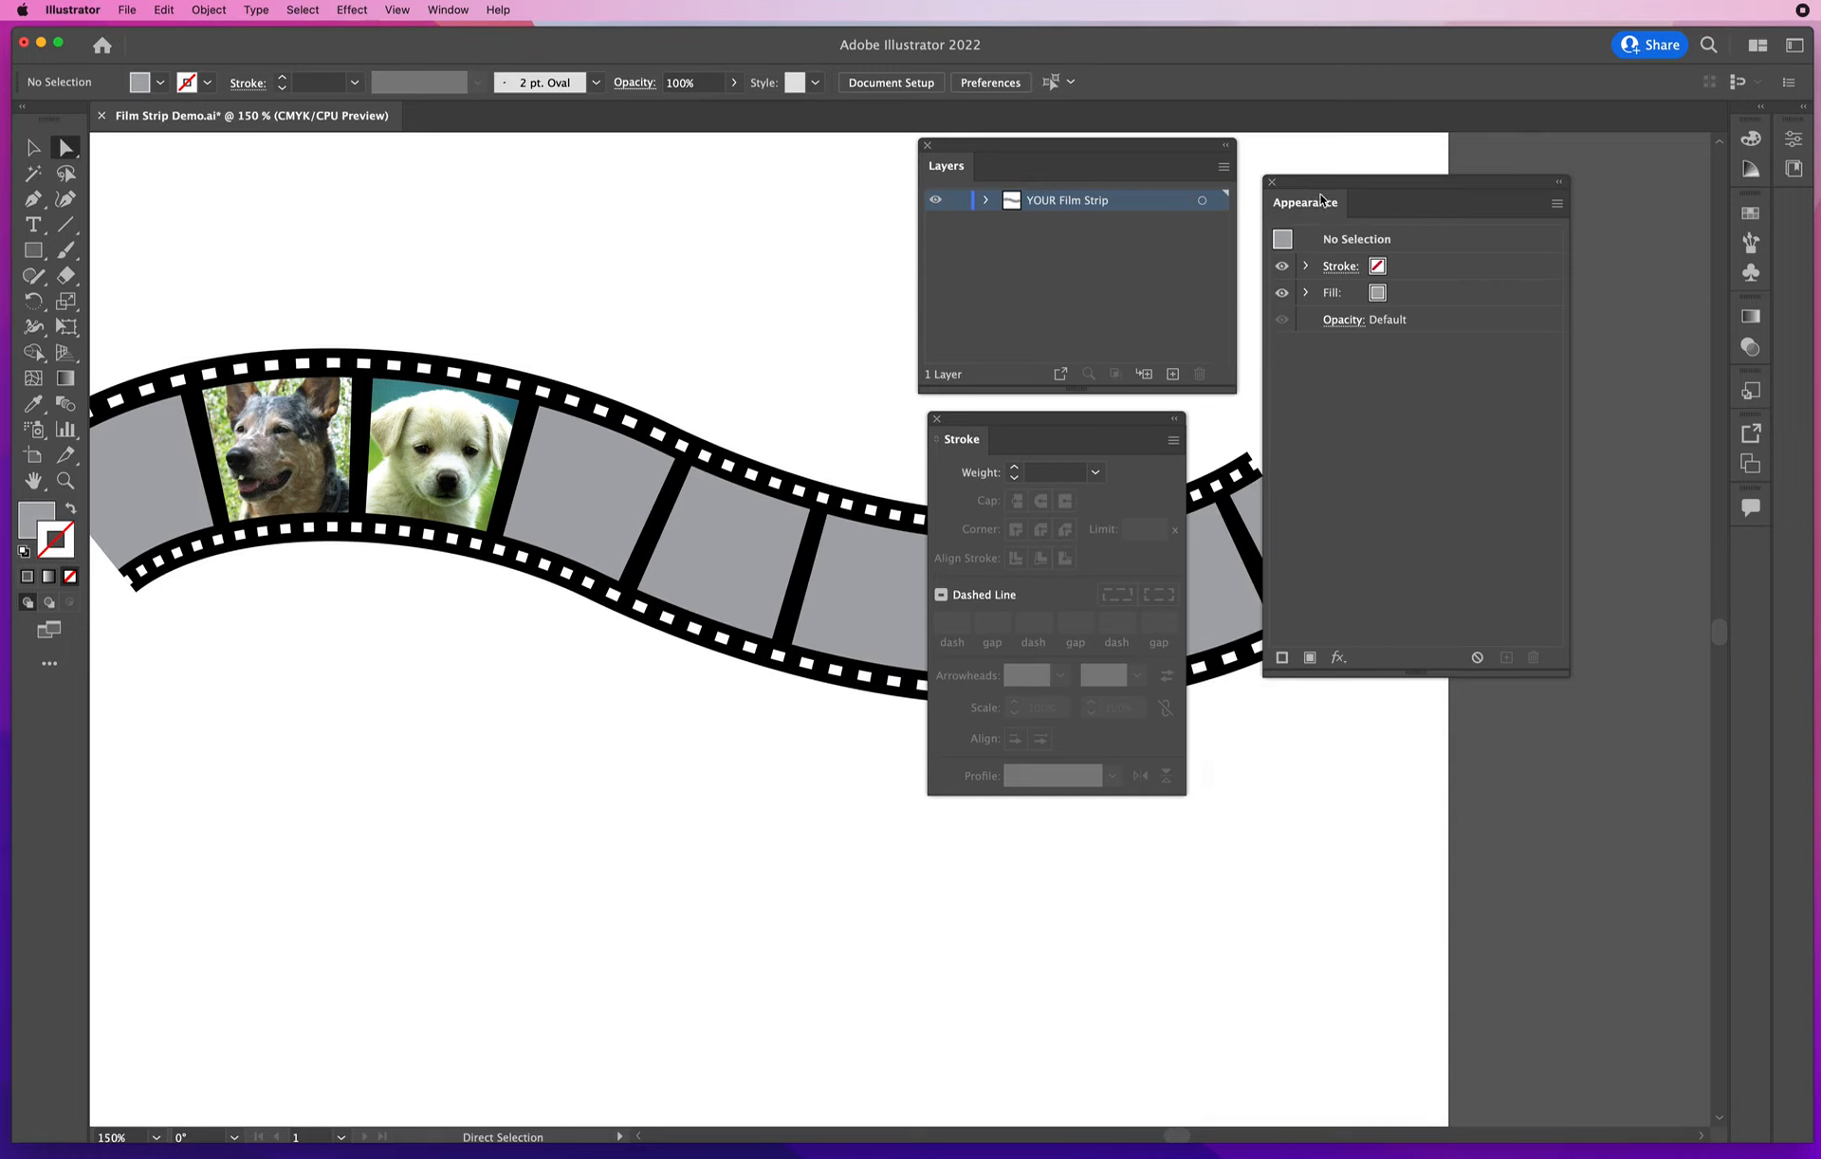
{"action": "left_click", "coordinate": [64, 482]}
{"action": "left_click", "coordinate": [750, 649], "text": "alt"}
{"action": "left_click_drag", "start_coordinate": [794, 597], "coordinate": [575, 607]}
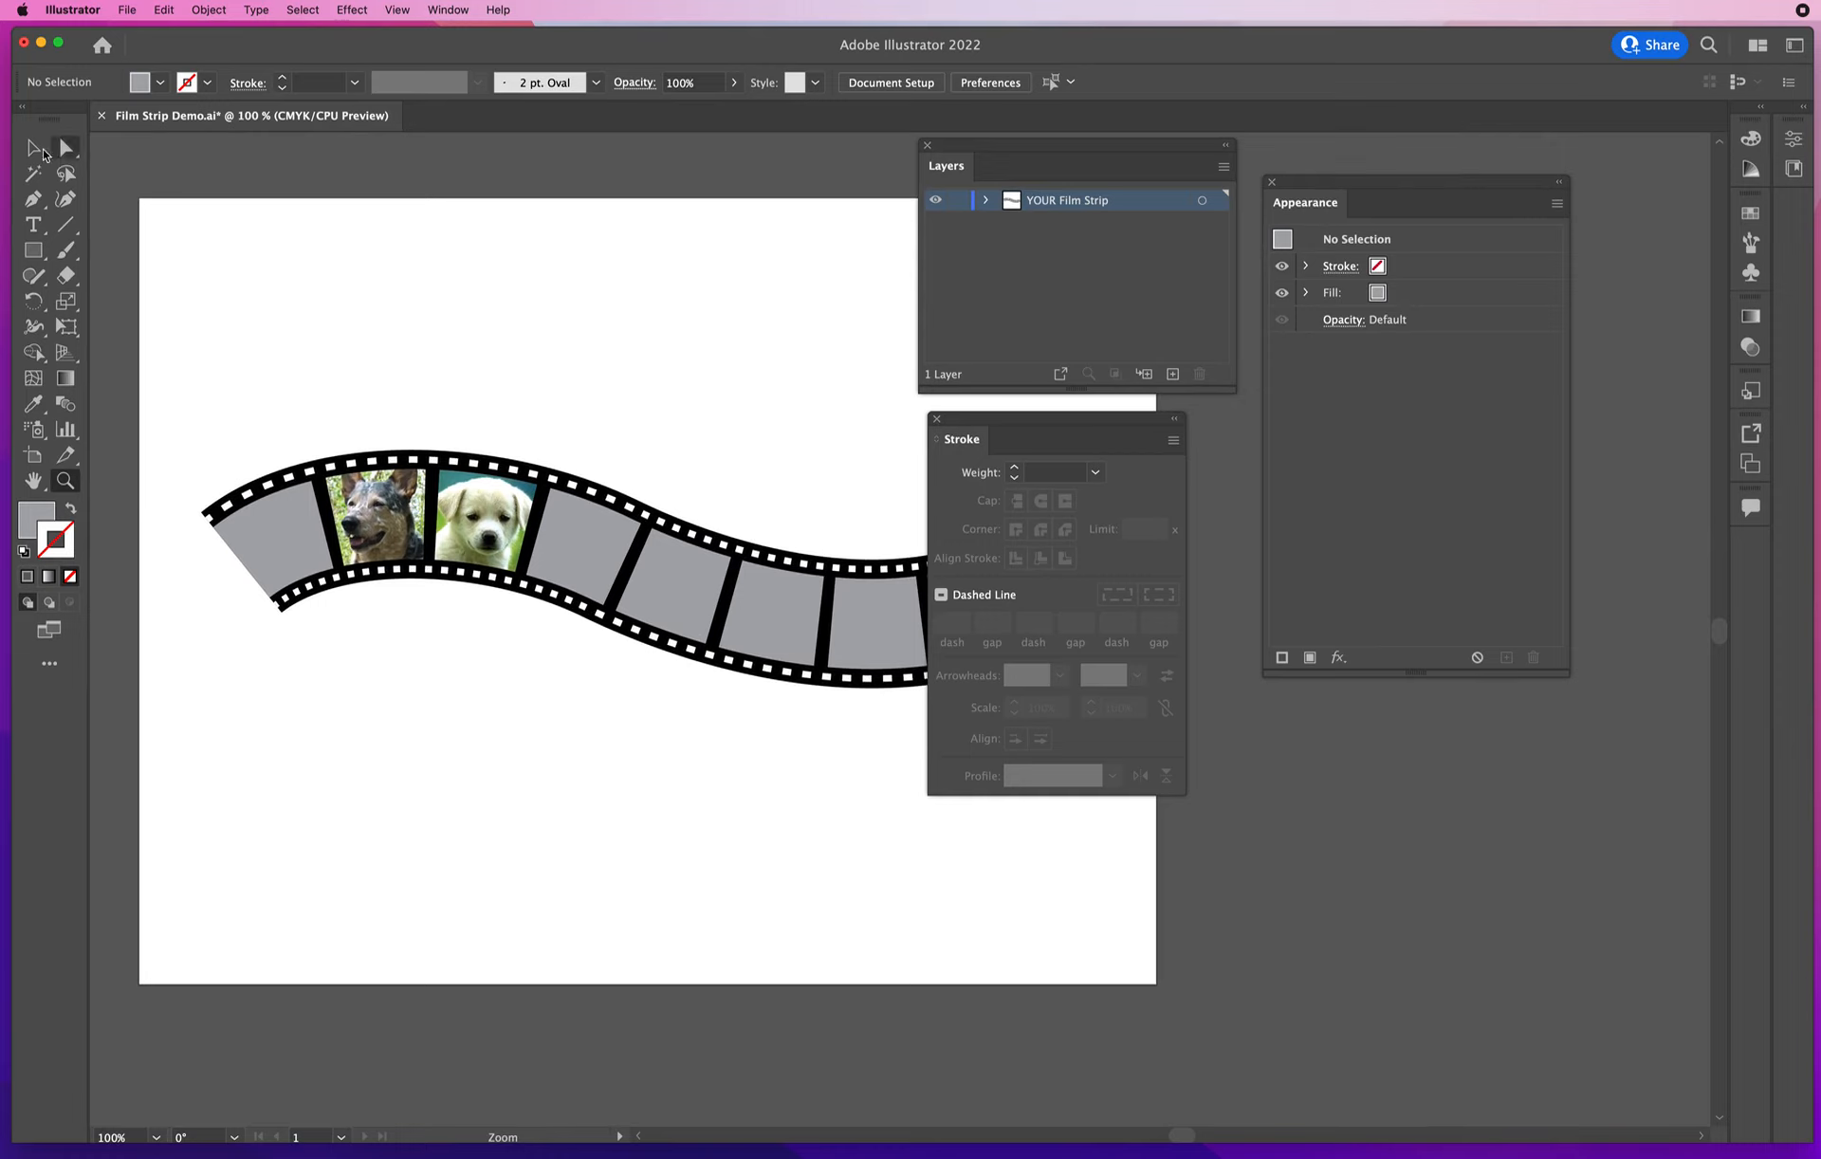
{"action": "left_click", "coordinate": [35, 149]}
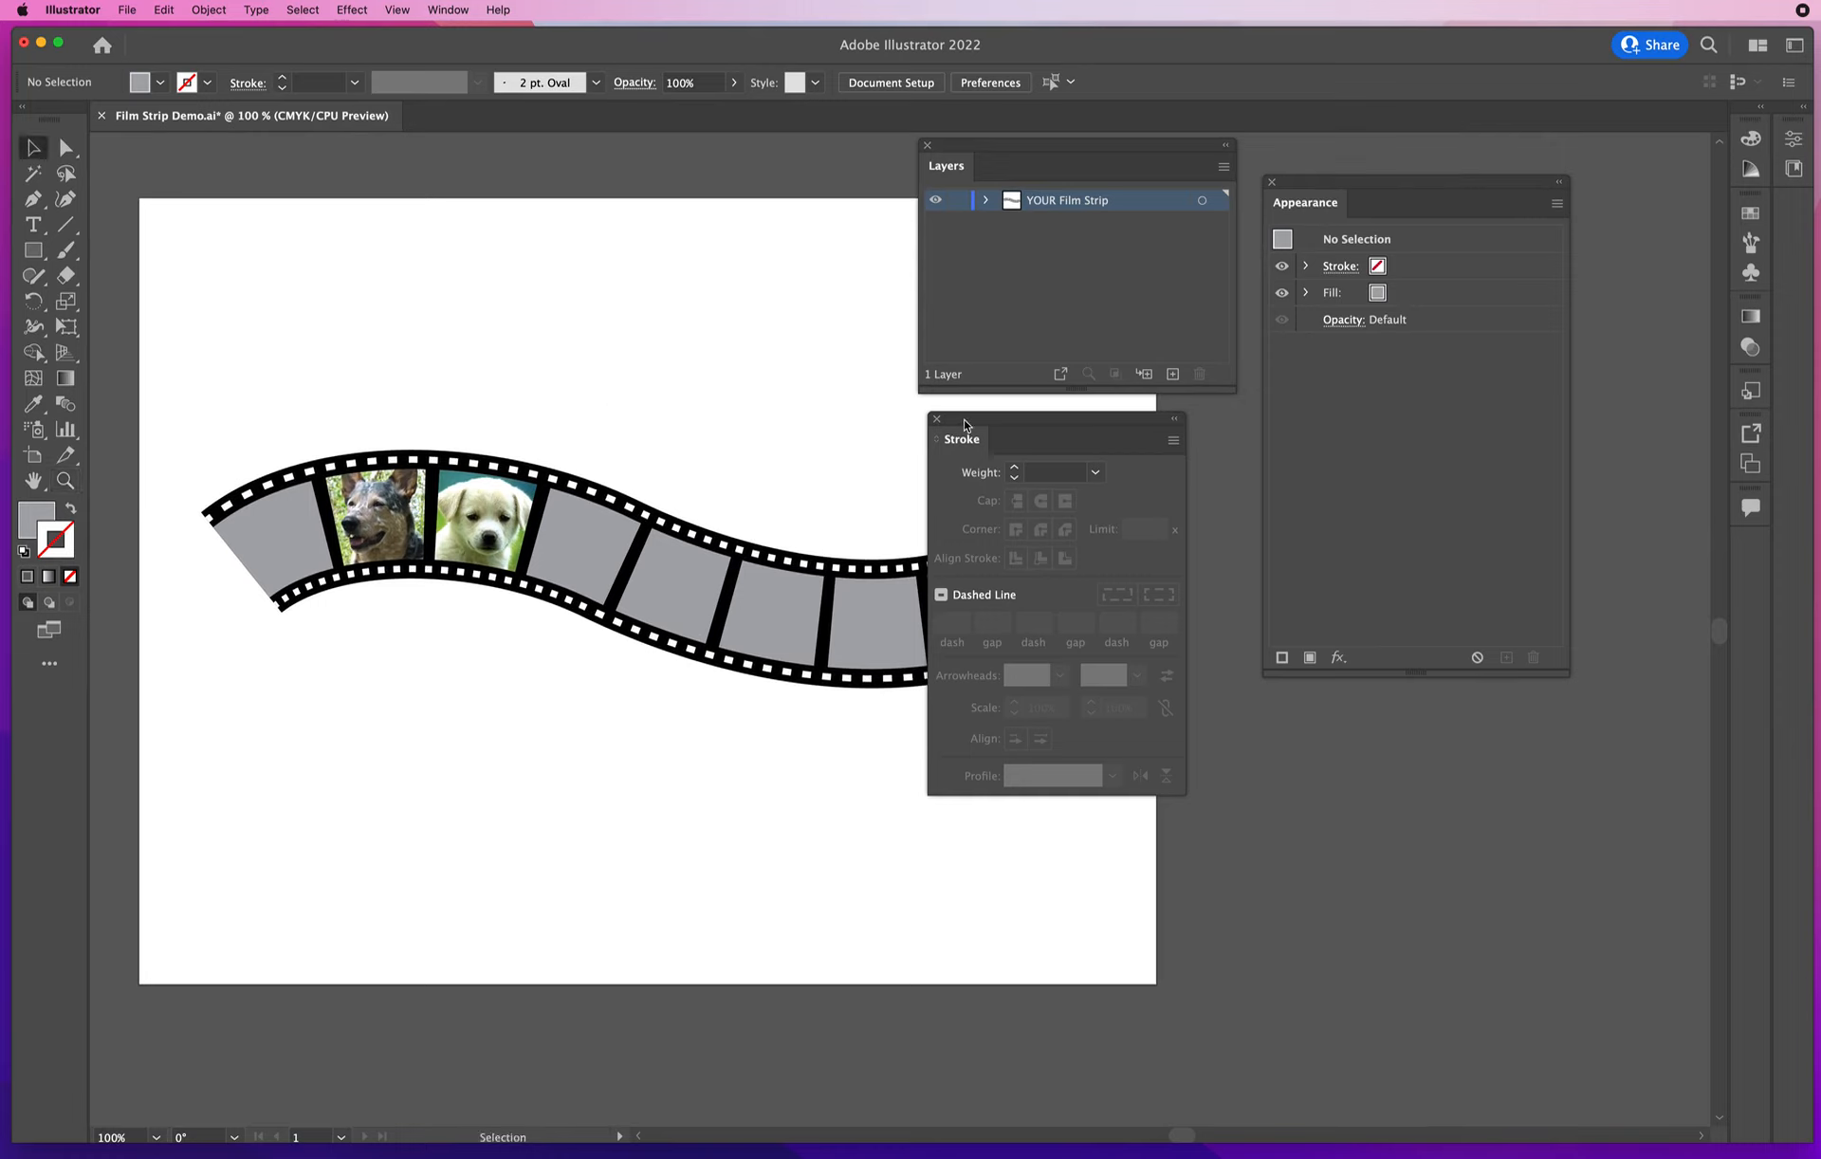
{"action": "left_click_drag", "start_coordinate": [963, 418], "coordinate": [1008, 421]}
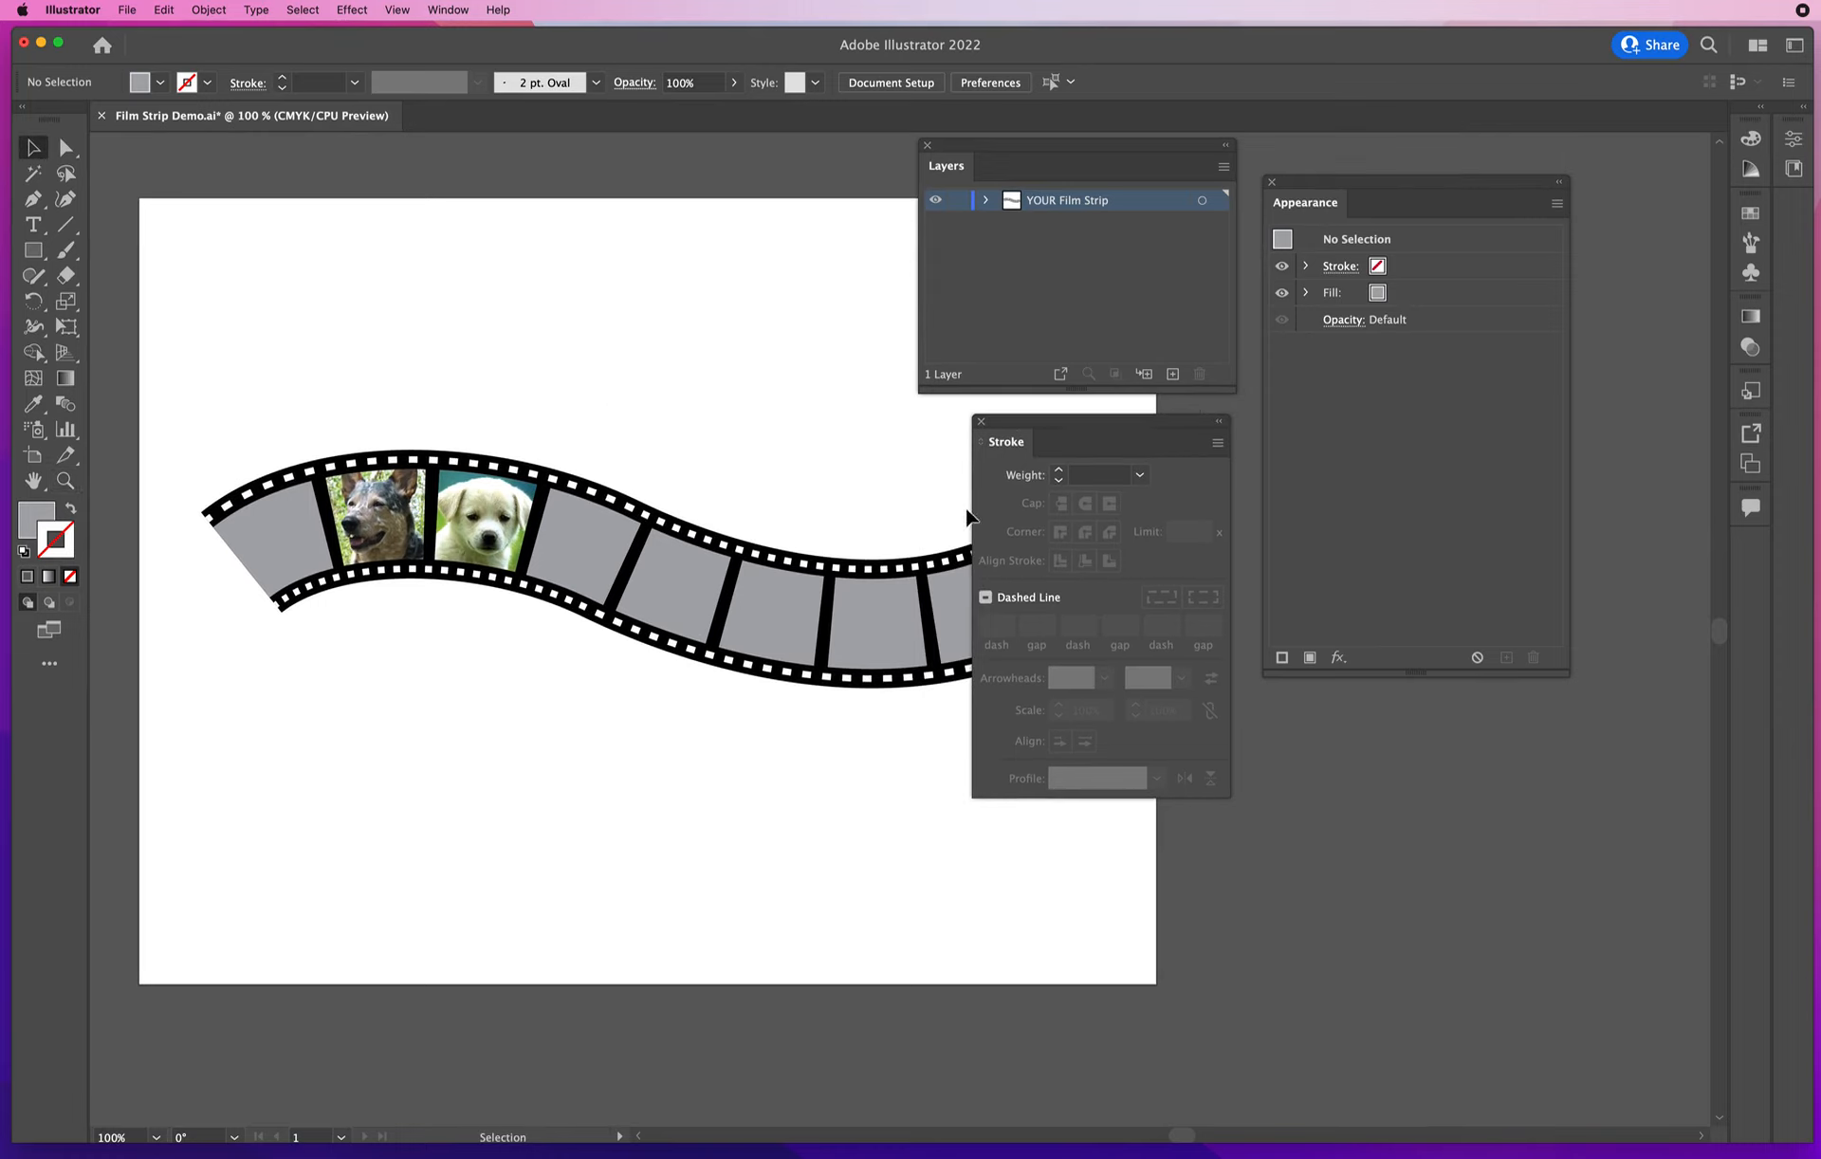